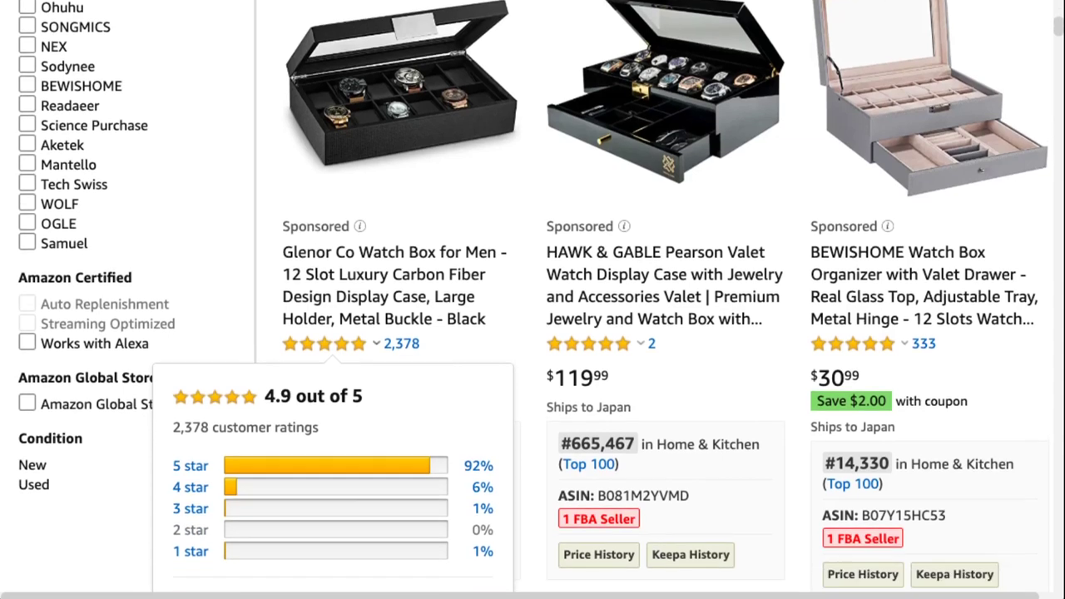
Examine the star ratings, prices, sales ranks and seller counts of the watch box listings in the Amazon search results
scroll(532, 299, "down", 1)
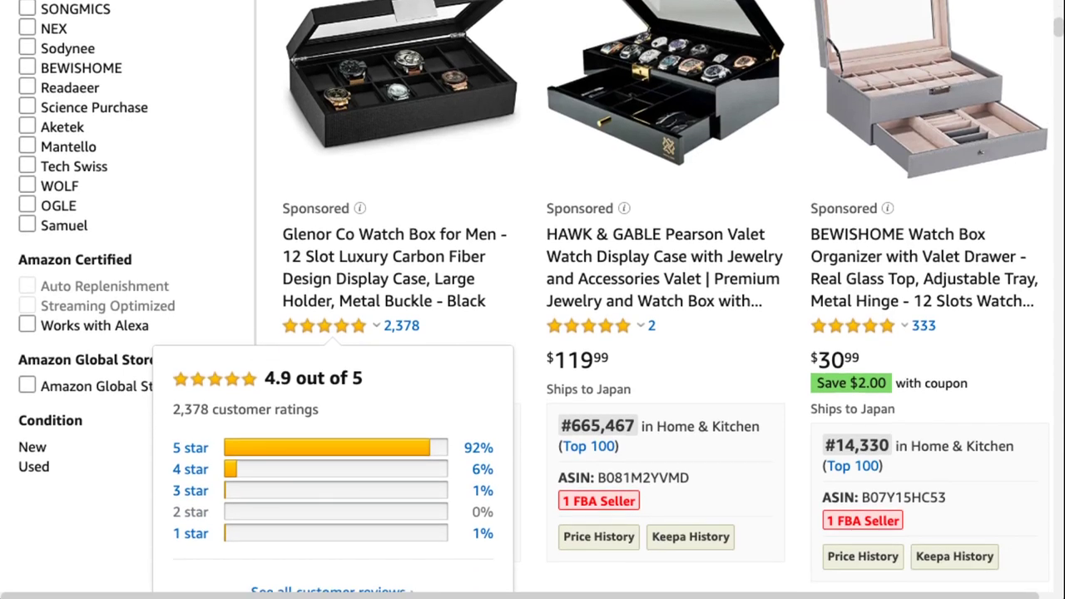
mouse_move(325, 326)
scroll(533, 299, "down", 1)
scroll(533, 300, "up", 3)
scroll(533, 300, "down", 4)
scroll(532, 300, "down", 5)
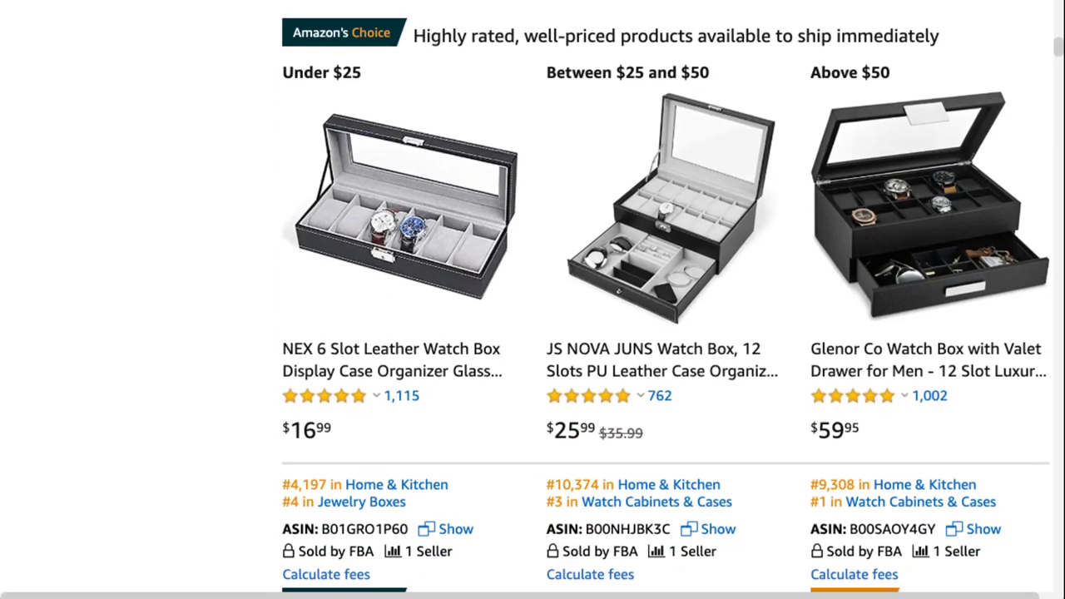
scroll(672, 296, "down", 1)
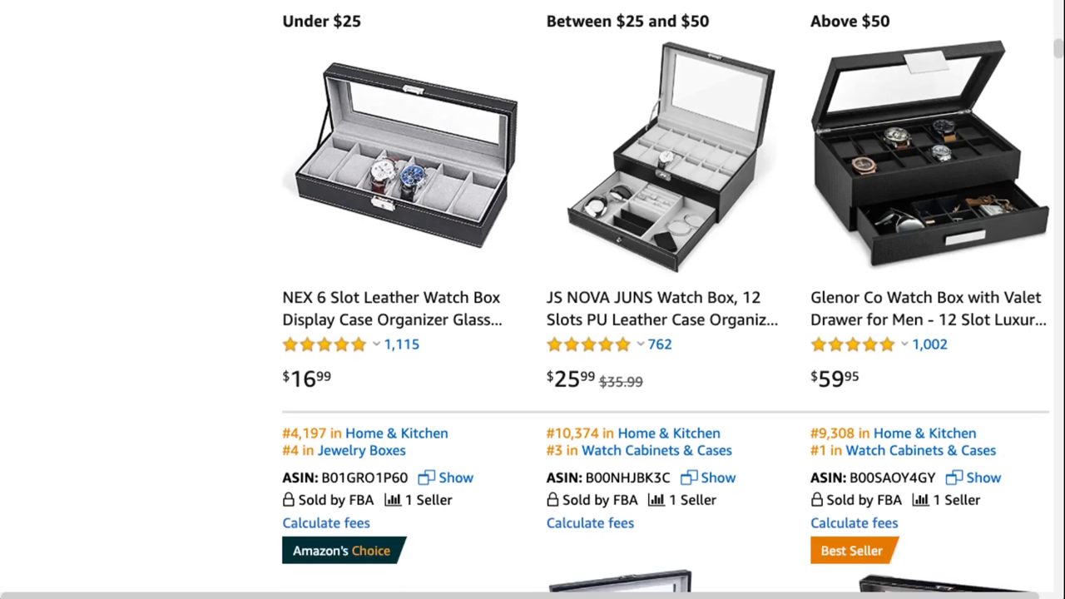
scroll(672, 296, "down", 5)
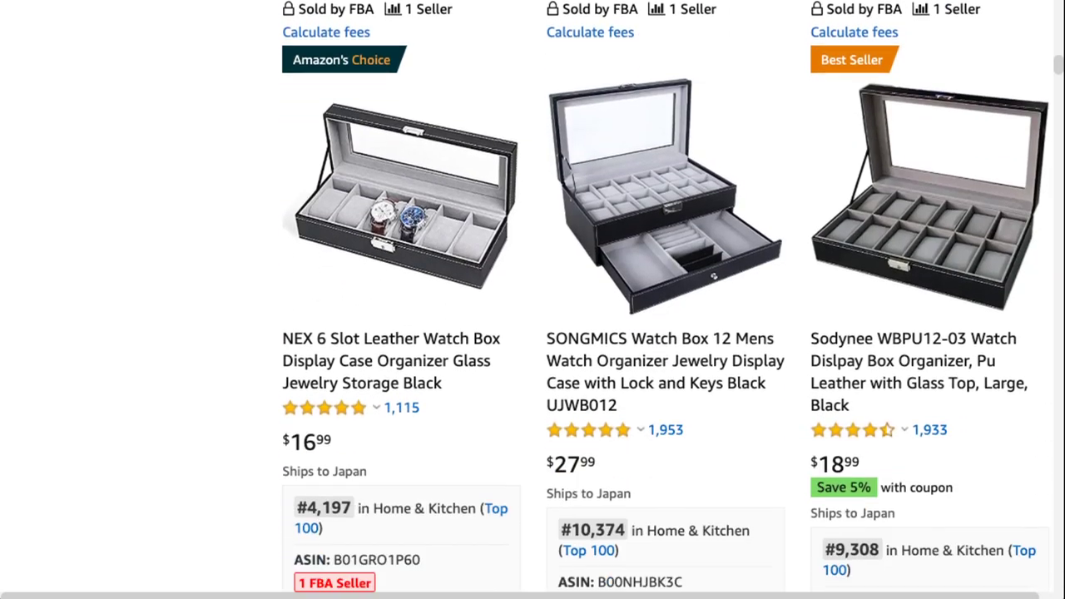
scroll(672, 296, "down", 2)
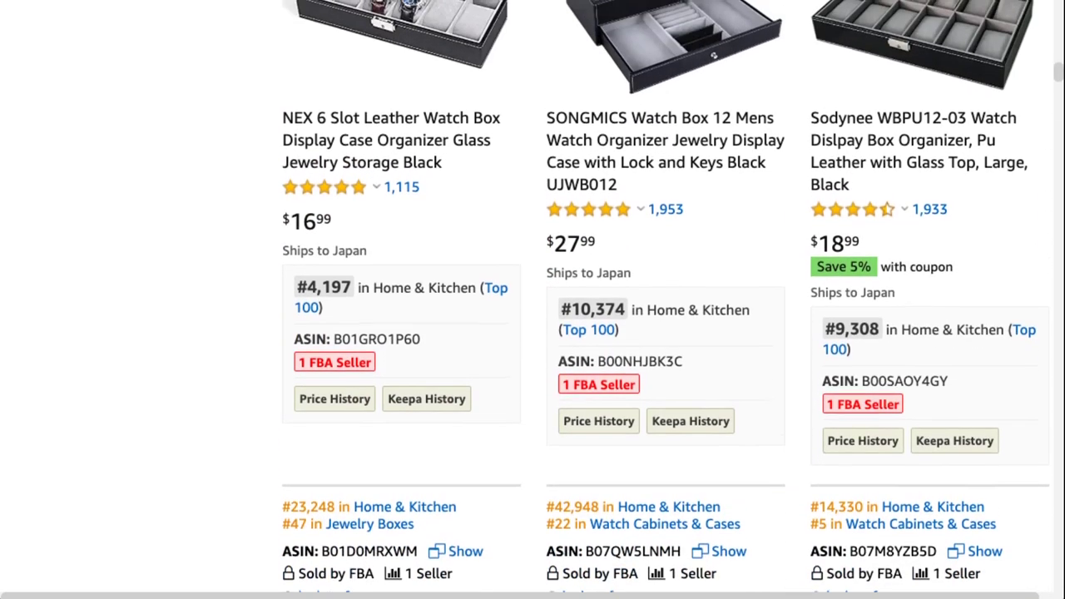
scroll(673, 296, "up", 1)
scroll(672, 297, "up", 1)
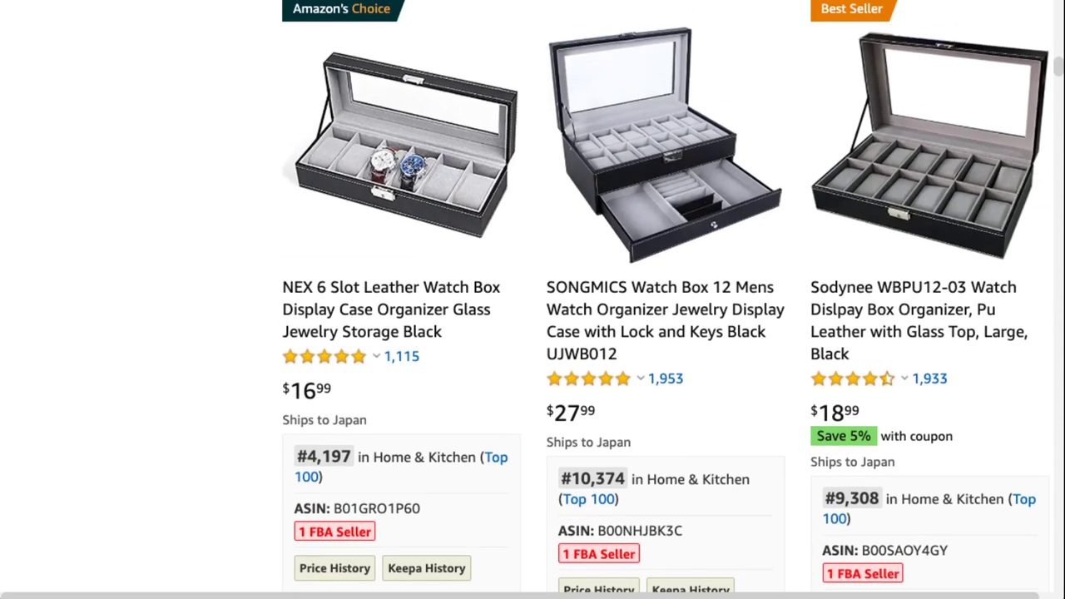
scroll(672, 296, "up", 1)
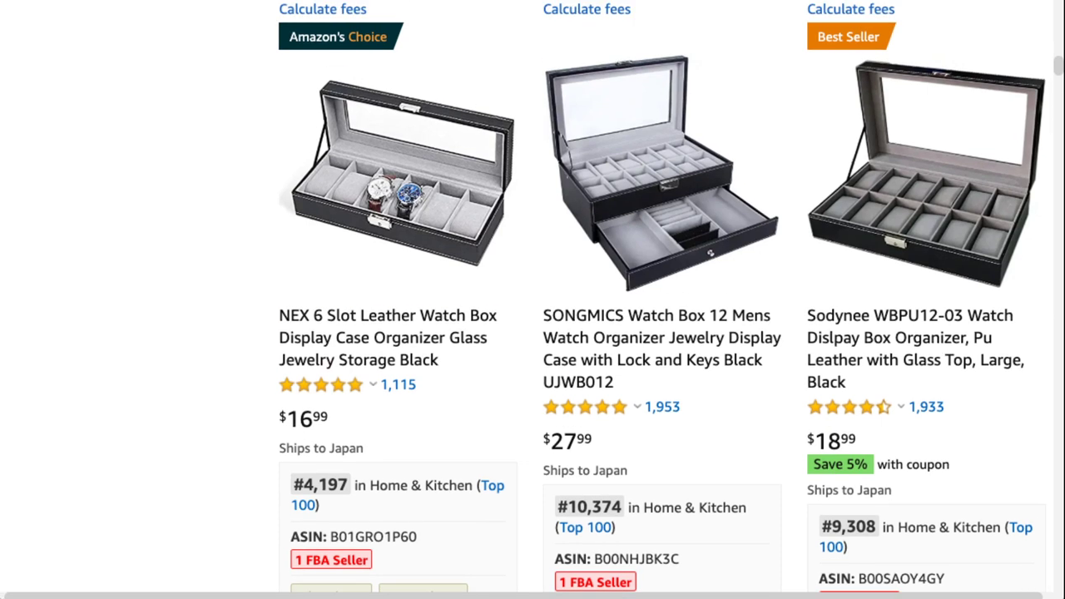
Open the listing for the NEX 6 Slot Leather Watch Box from the search results
left_click(388, 337)
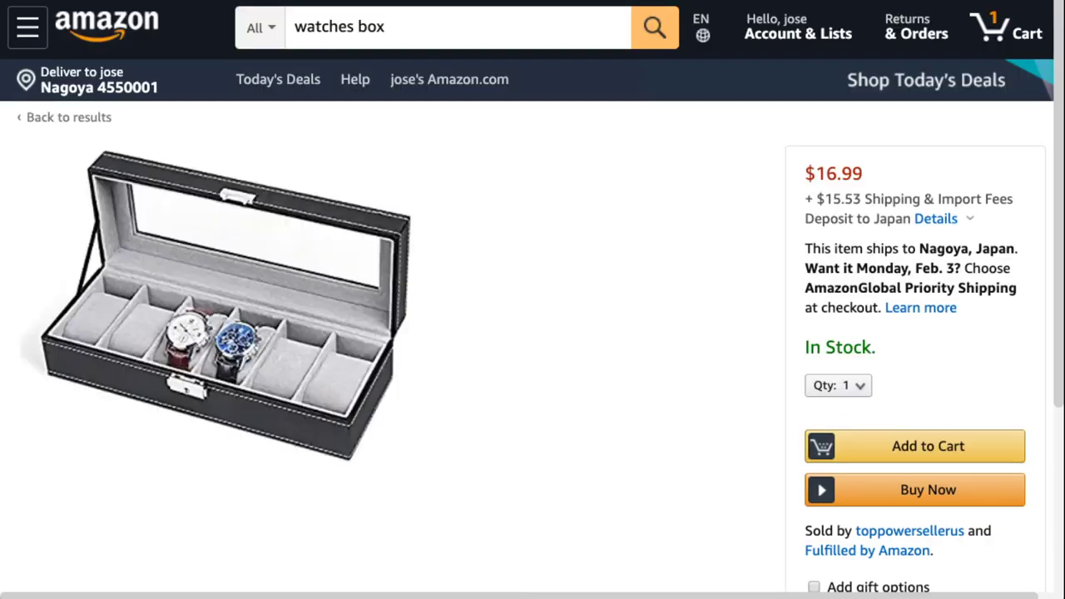
scroll(532, 300, "down", 2)
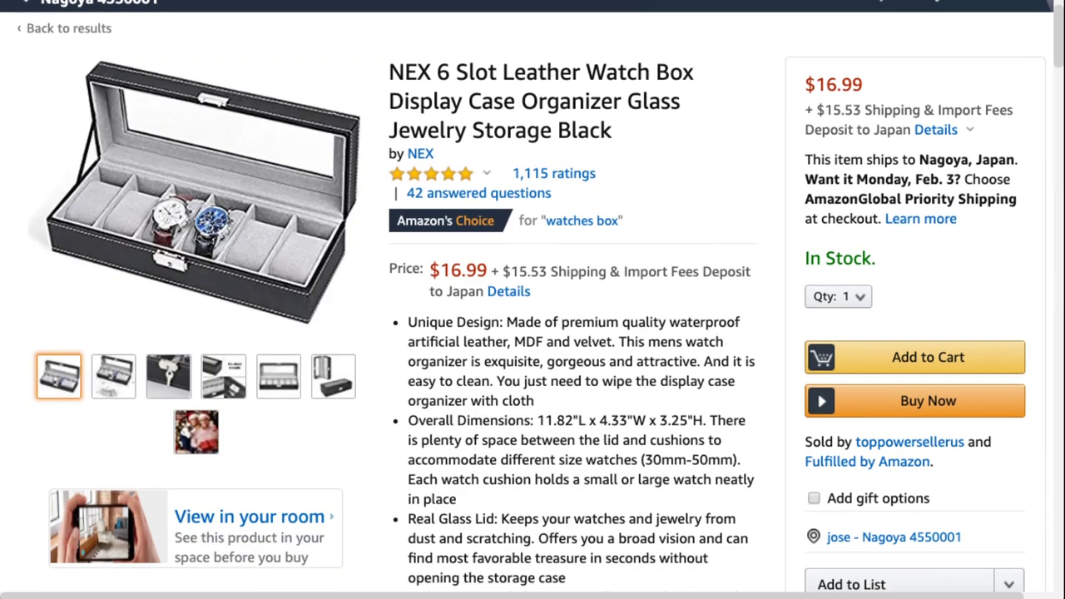
scroll(532, 300, "up", 1)
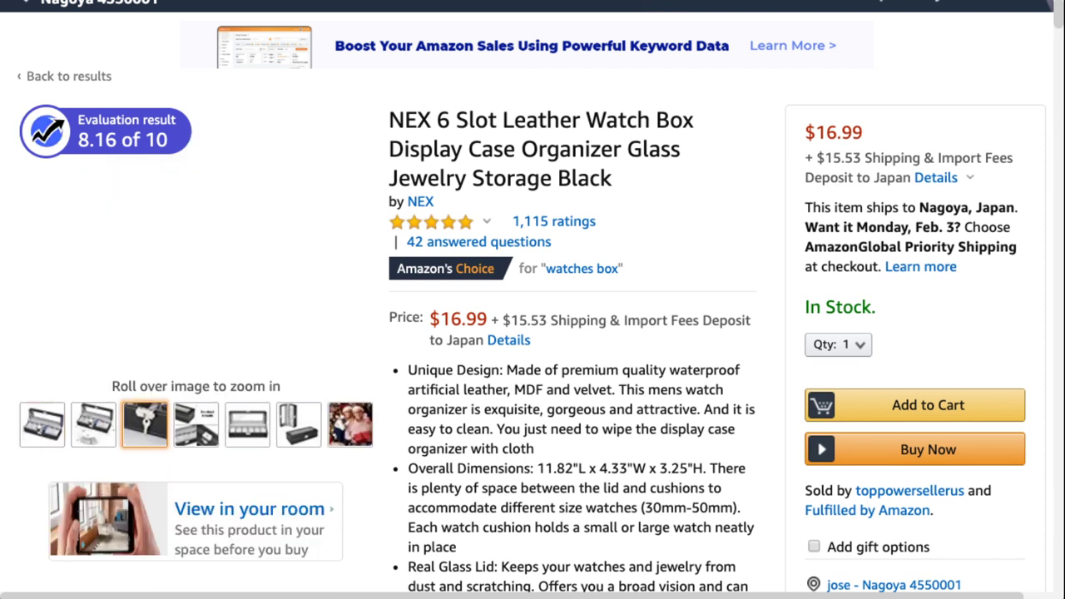
Look through the NEX watch box's product images, including the dimensions, product details and lifestyle photos
mouse_move(350, 424)
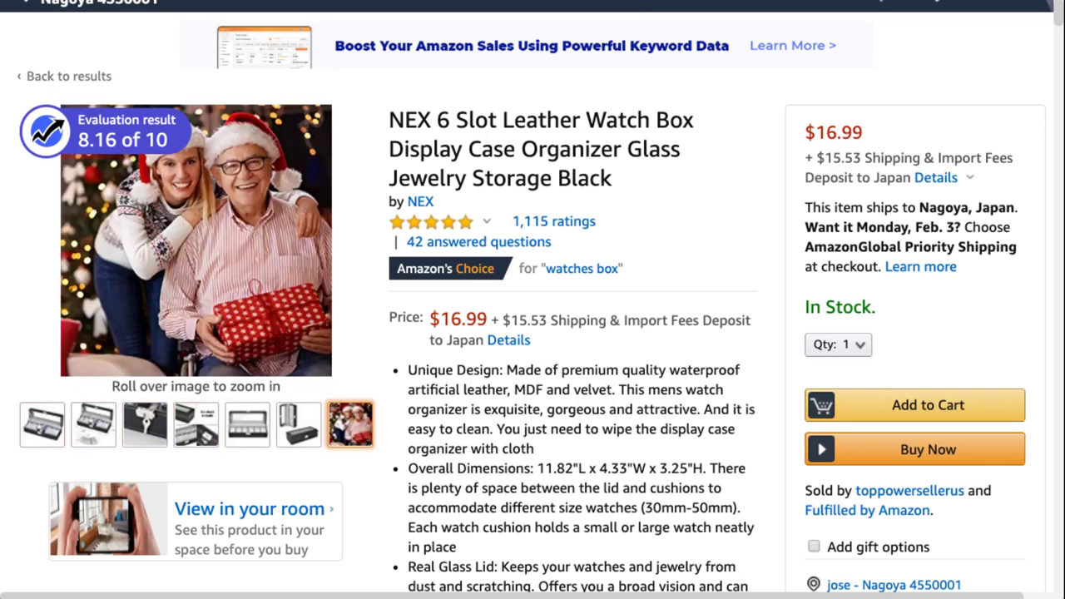
scroll(533, 299, "down", 1)
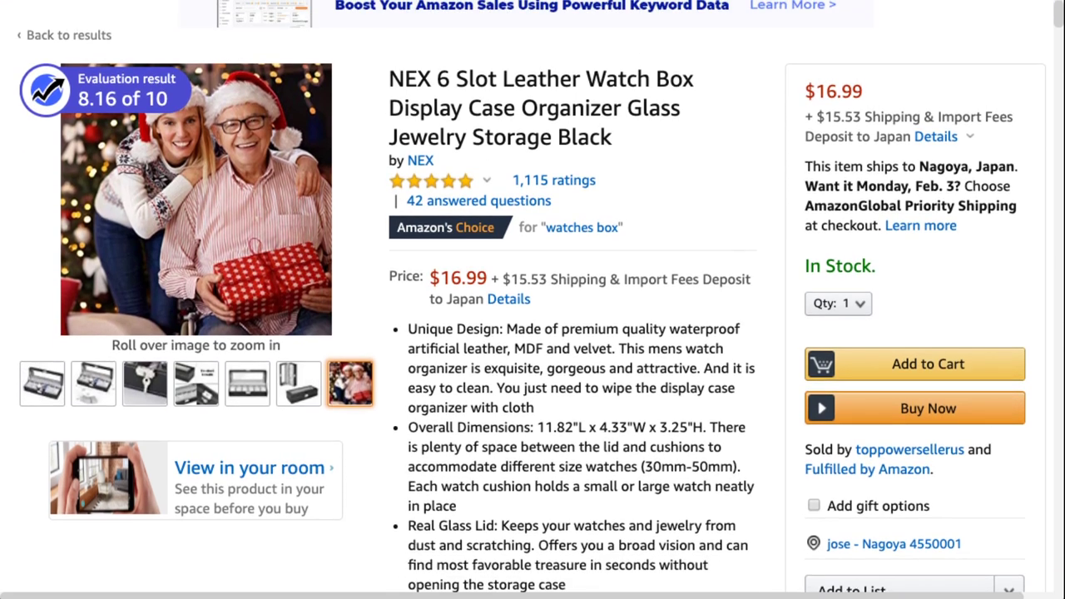
left_click(41, 384)
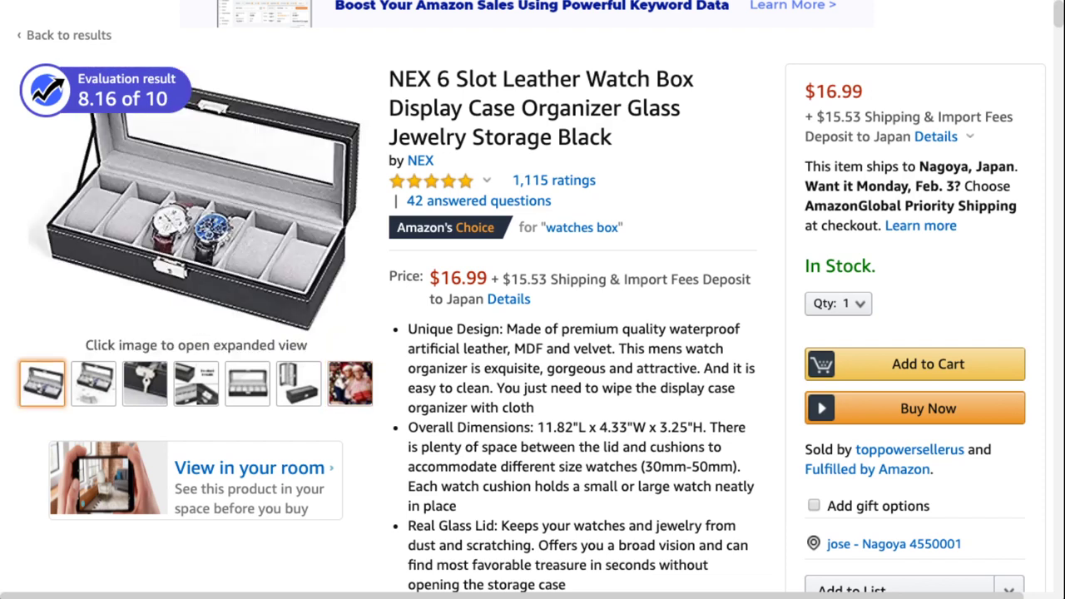
left_click(247, 384)
left_click(350, 383)
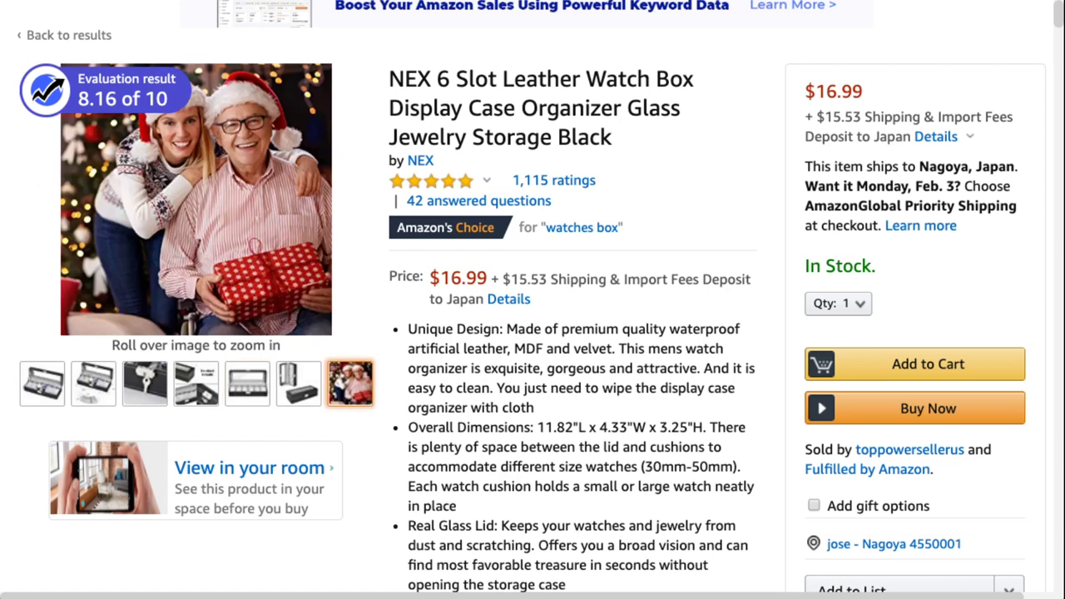
mouse_move(42, 384)
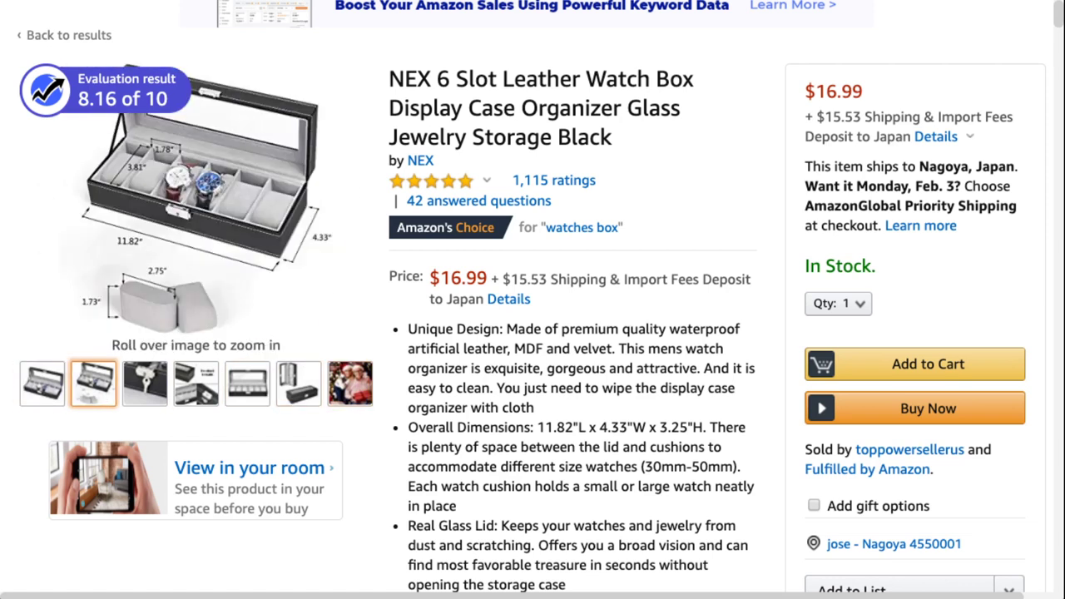
mouse_move(145, 383)
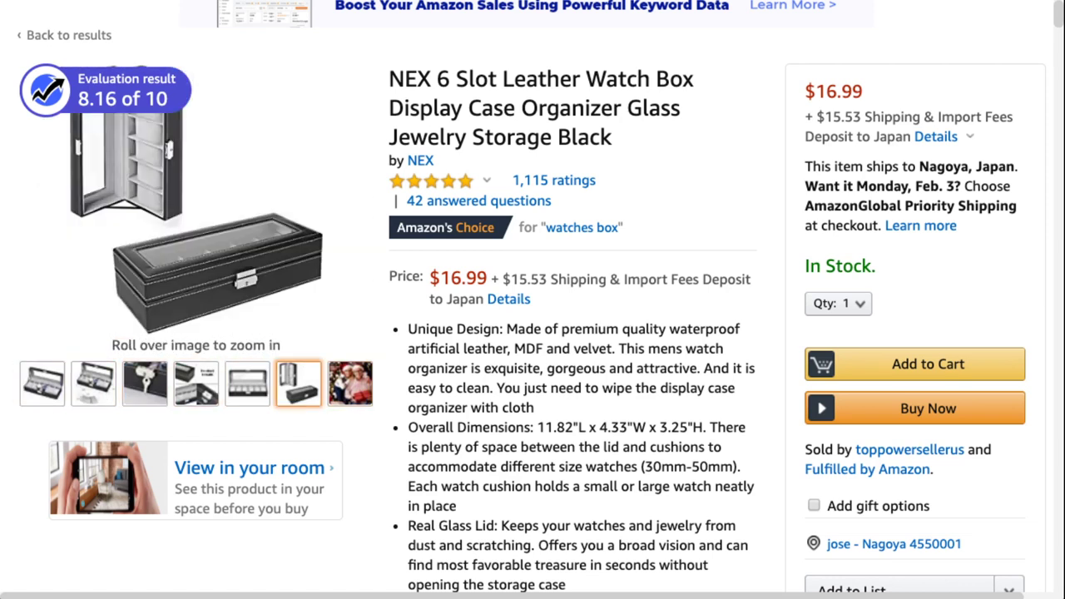
mouse_move(196, 383)
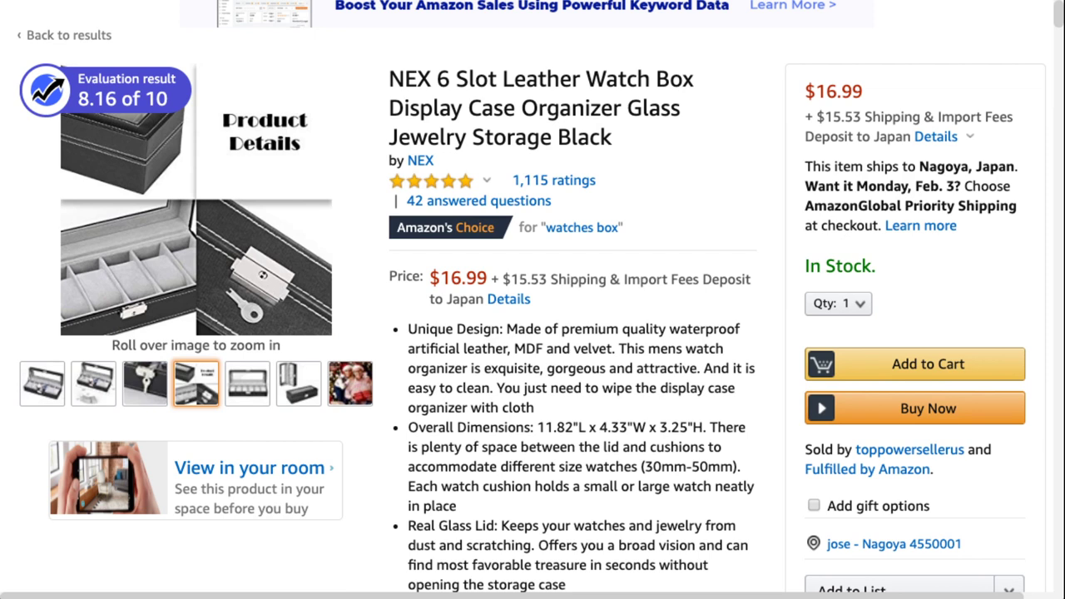
Read the NEX watch box's bullet points and check its title, price and star rating
scroll(532, 300, "down", 3)
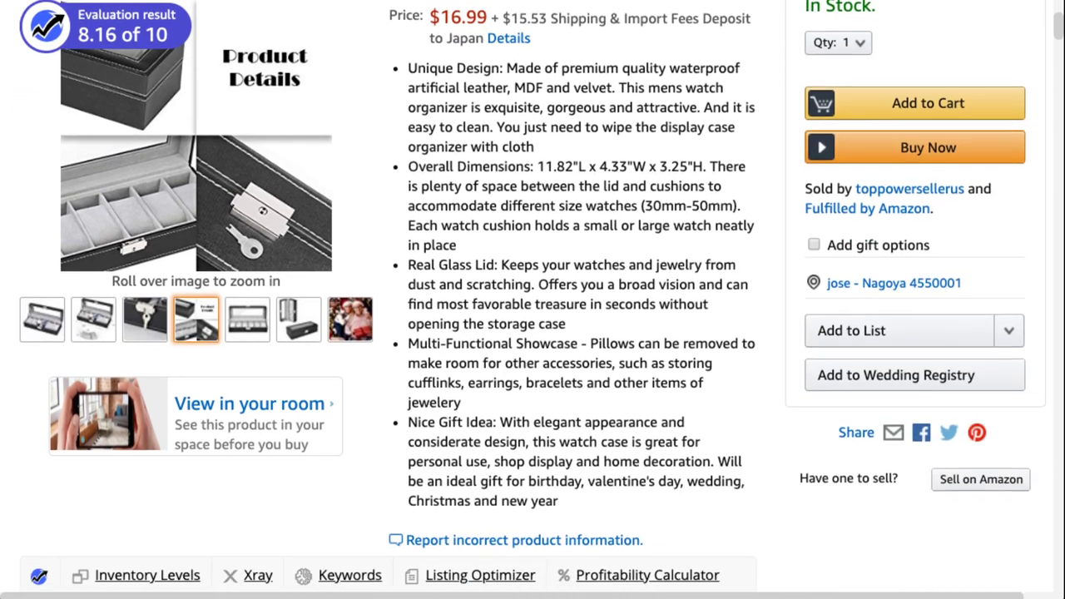
scroll(533, 299, "down", 1)
scroll(533, 299, "up", 1)
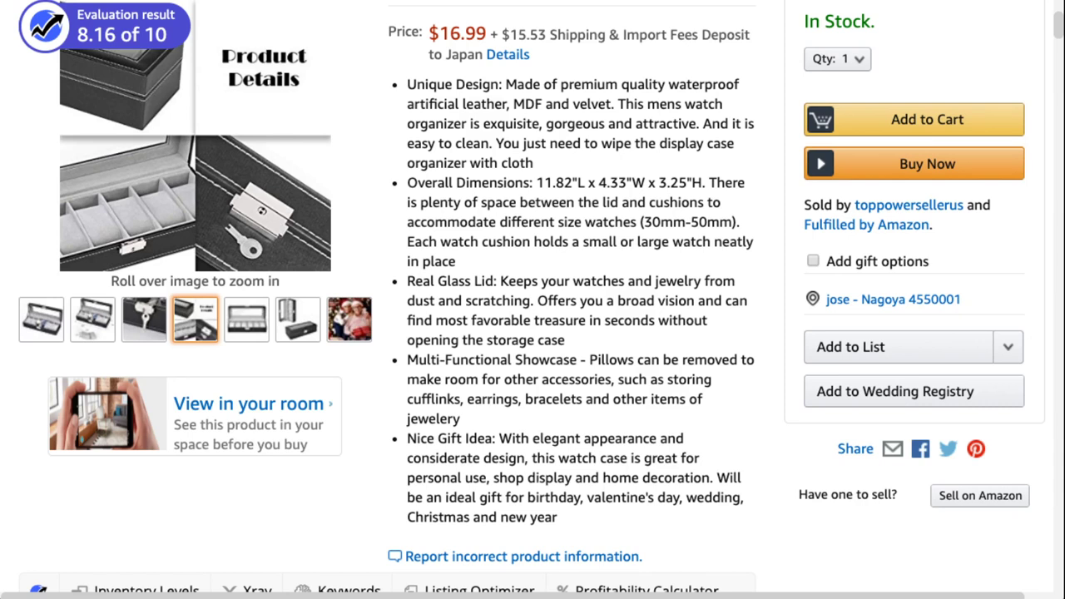
scroll(532, 300, "up", 3)
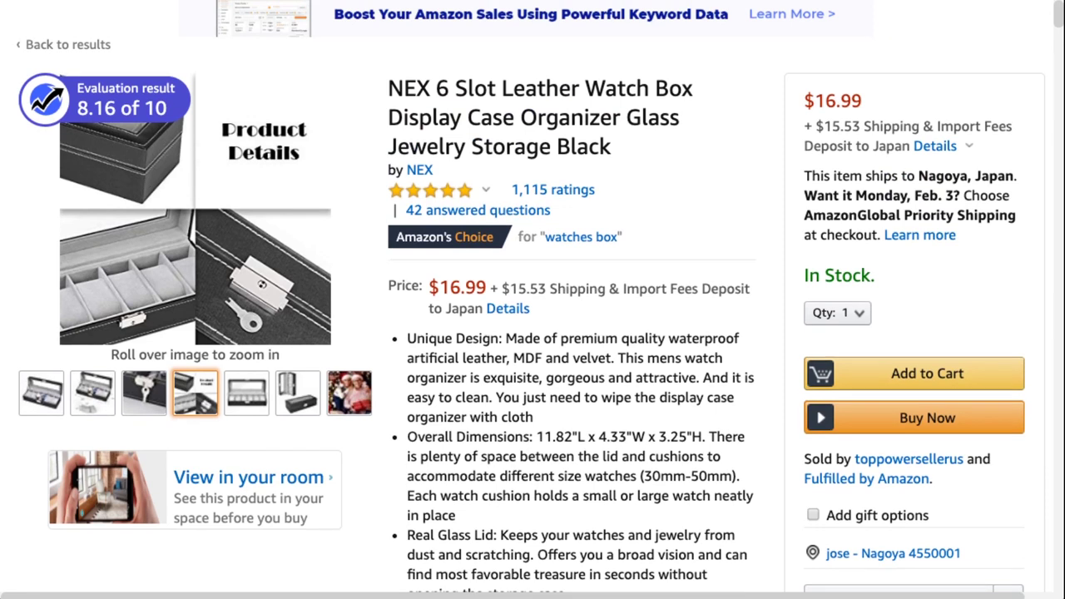
mouse_move(441, 189)
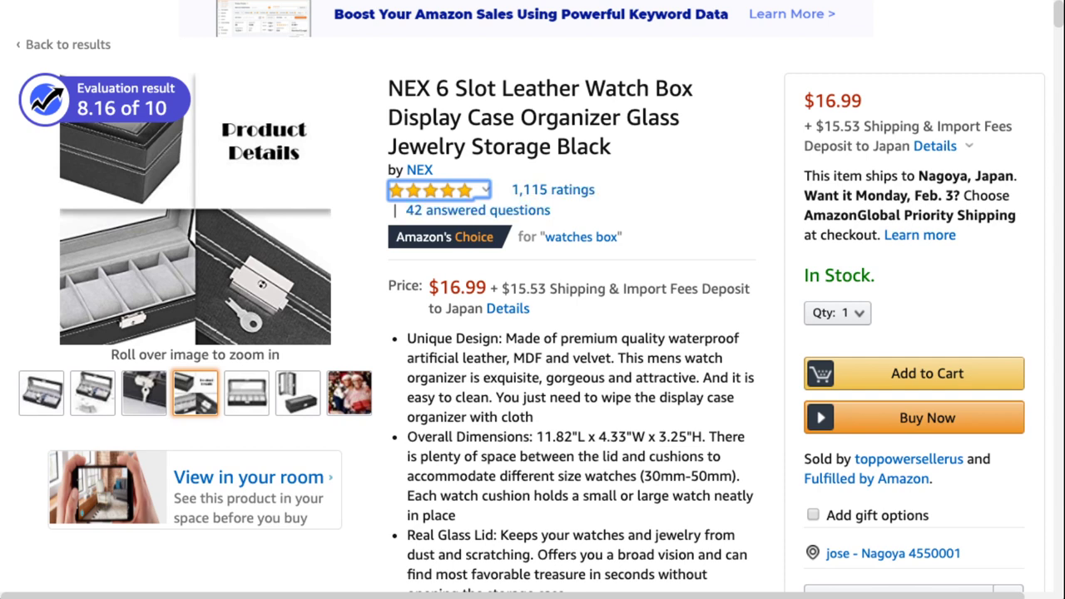
scroll(533, 300, "down", 10)
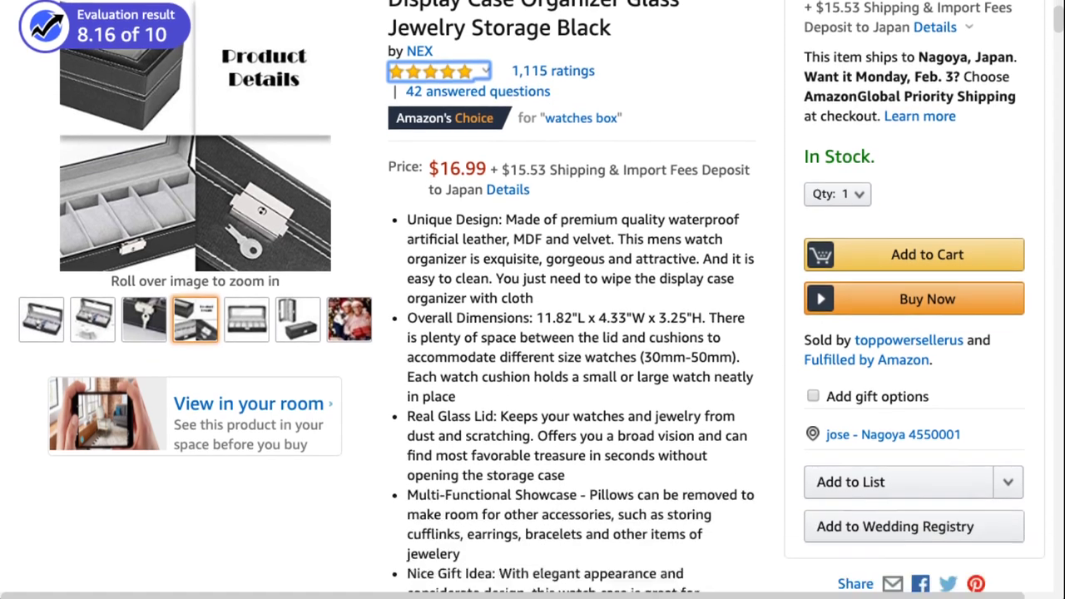
scroll(532, 300, "up", 10)
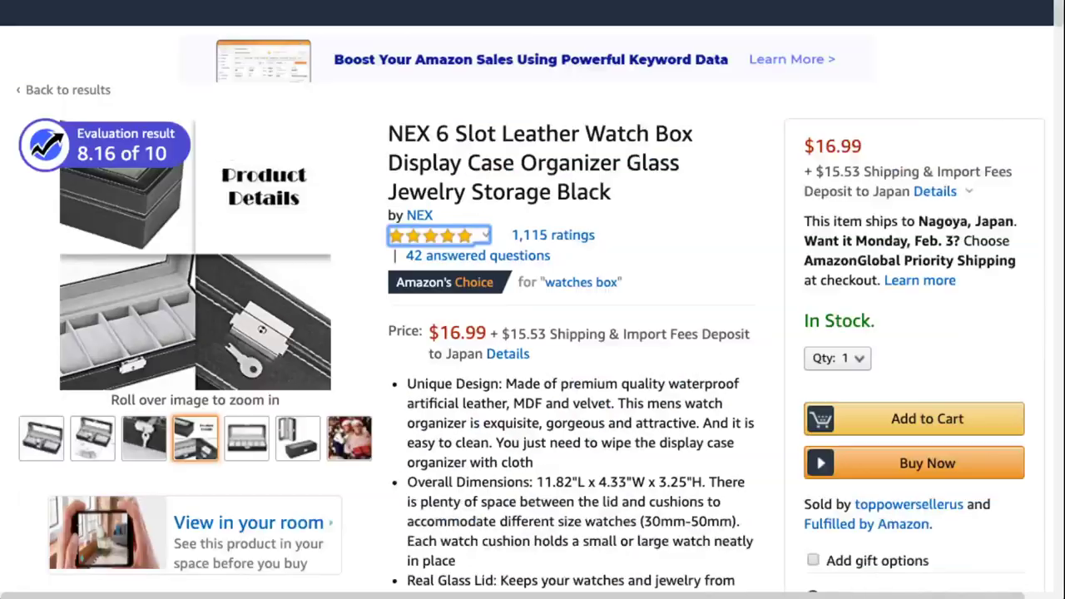
Examine the listing's evaluation breakdown for product images, listing text, and reviews and rating
scroll(533, 299, "down", 1)
mouse_move(123, 212)
mouse_move(99, 160)
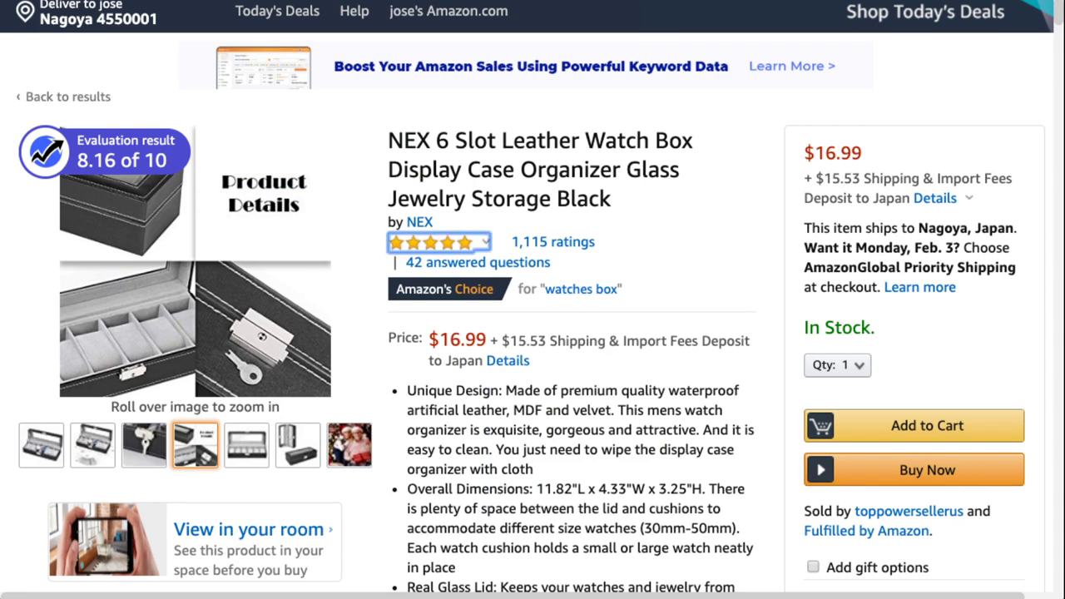
scroll(533, 299, "down", 2)
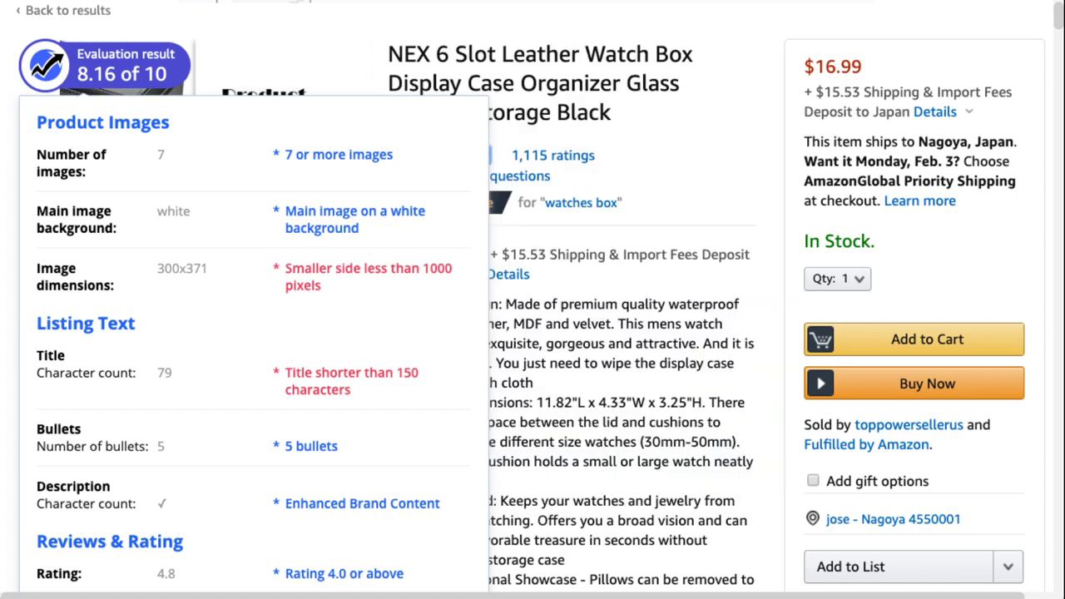
scroll(533, 299, "down", 1)
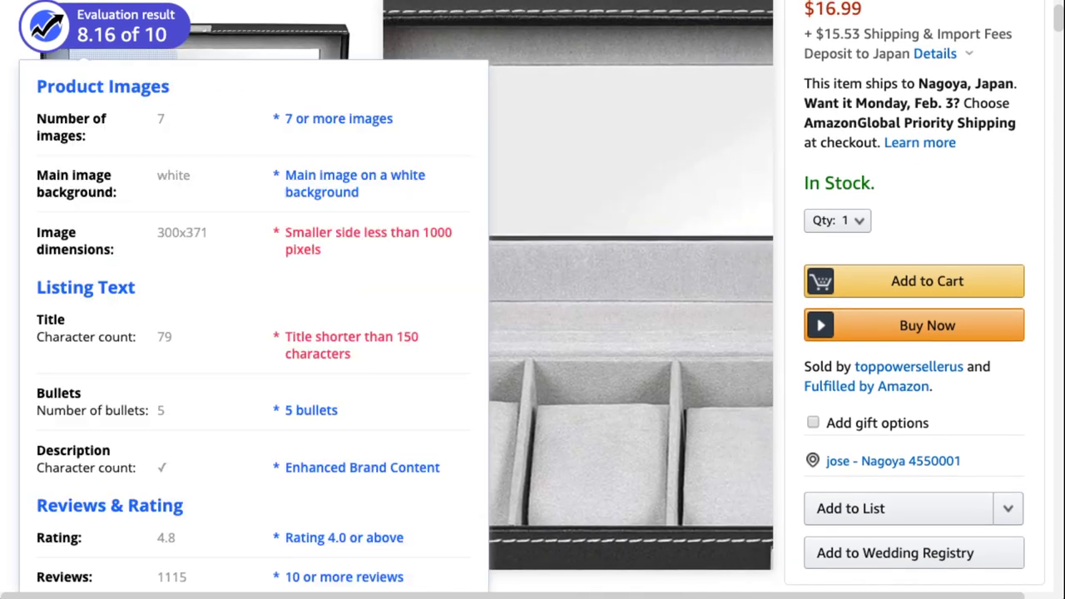
scroll(533, 299, "down", 2)
scroll(533, 299, "up", 4)
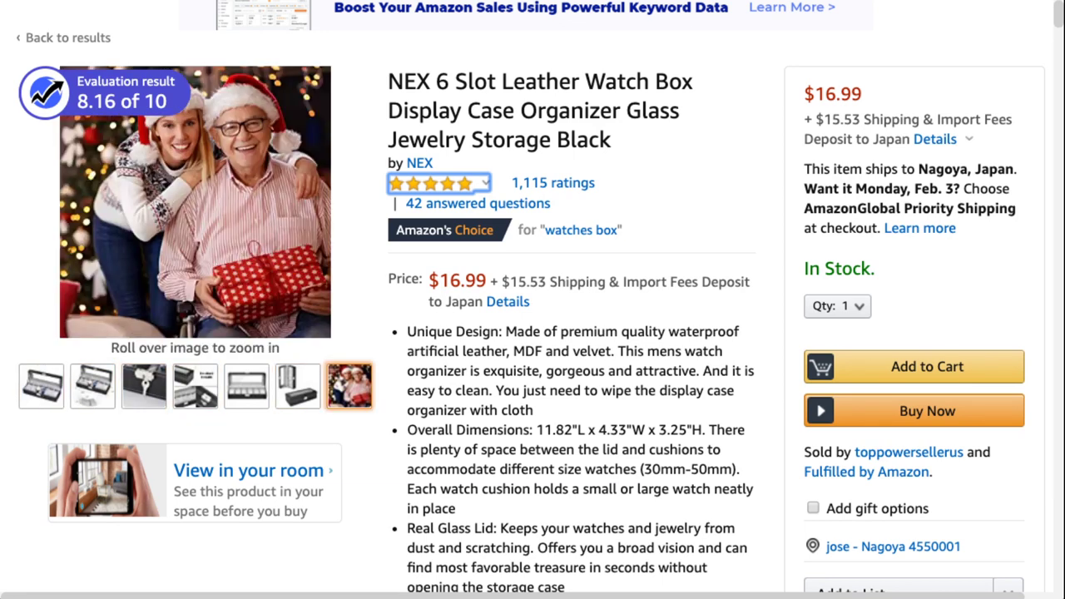
scroll(349, 386, "down", 1)
scroll(349, 386, "right", 1)
scroll(350, 386, "up", 3)
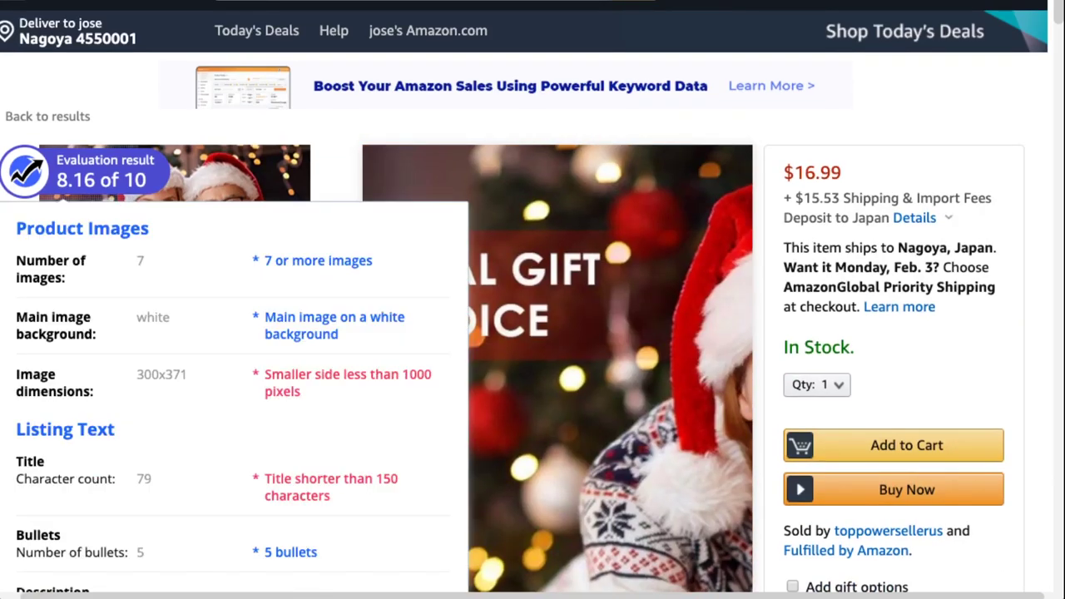
scroll(533, 299, "down", 3)
scroll(549, 300, "down", 1)
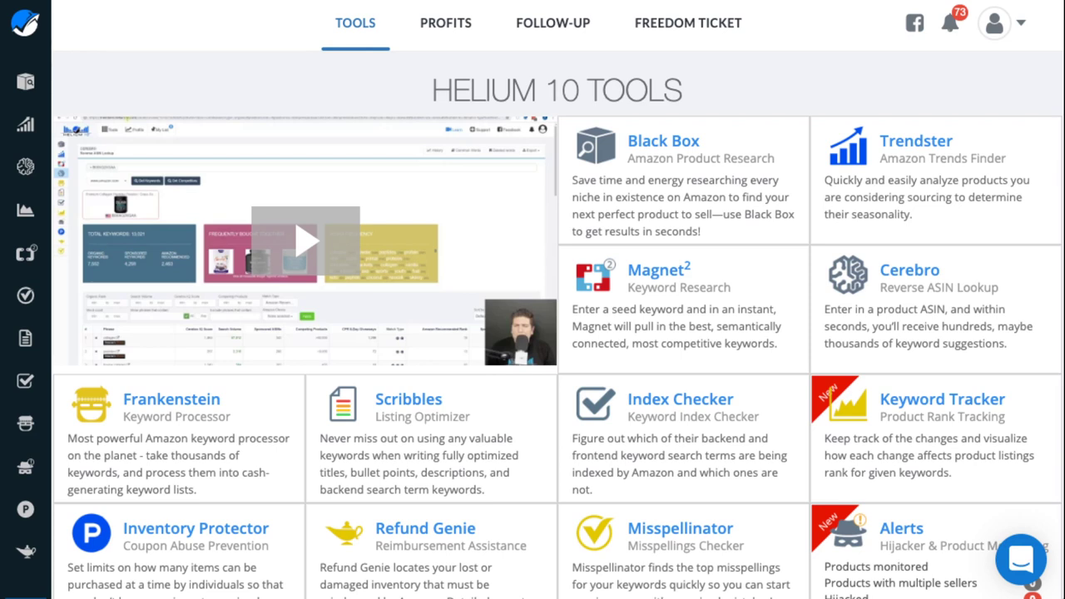
Open the Black Box product research tool and look through the full list of product categories without selecting any
mouse_move(25, 81)
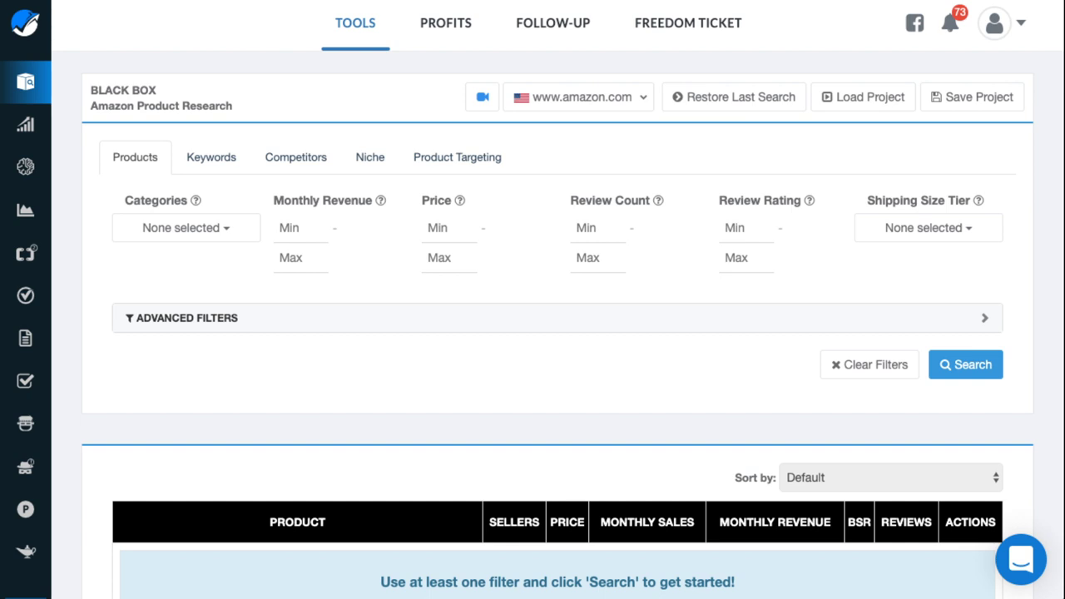
scroll(558, 333, "down", 2)
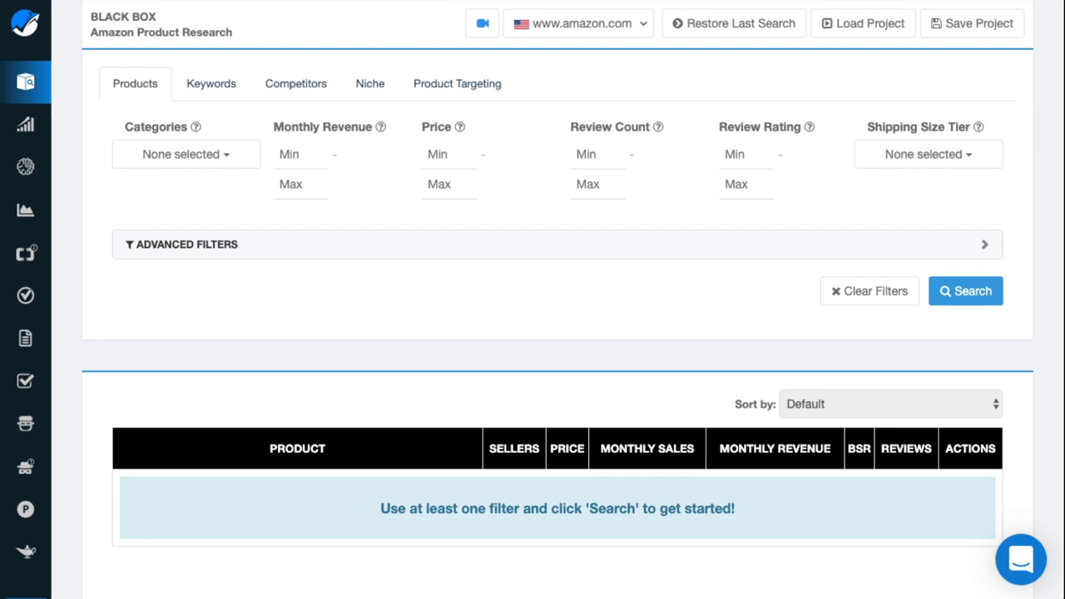
left_click(186, 154)
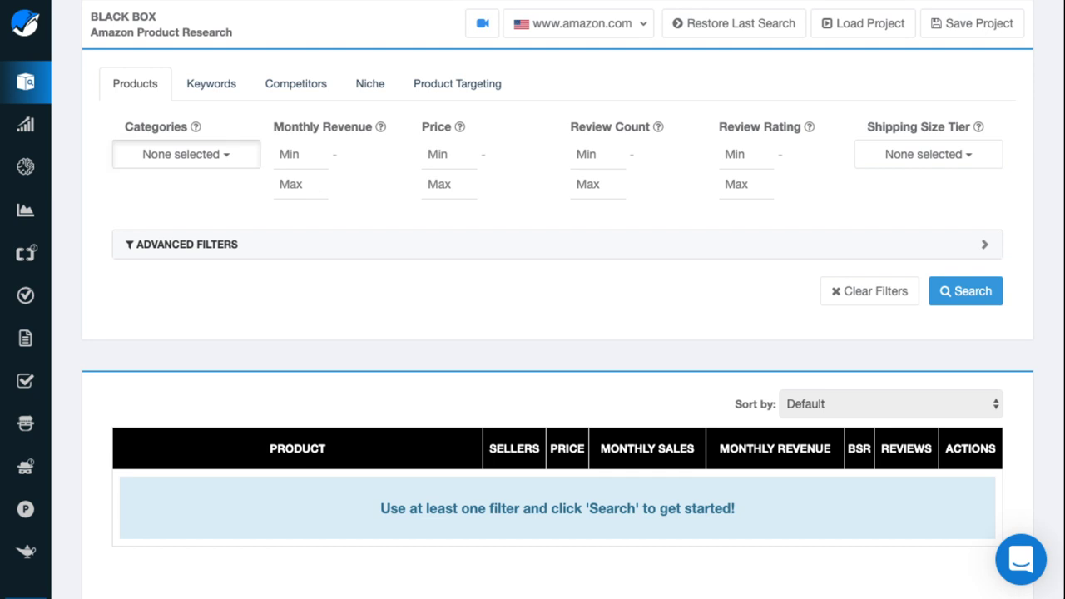
scroll(208, 297, "down", 1)
scroll(208, 233, "down", 5)
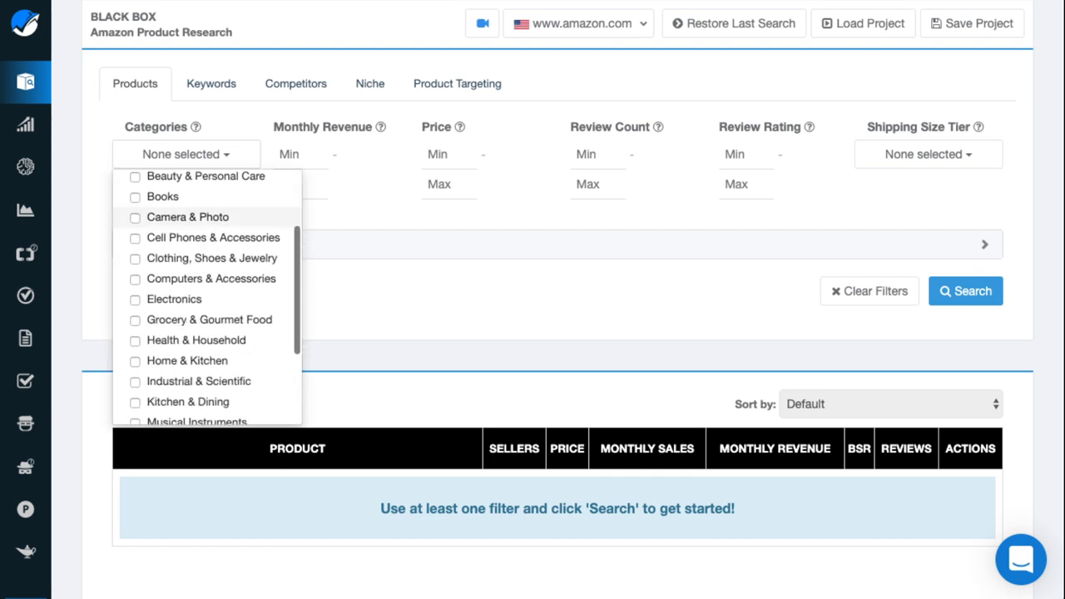
scroll(208, 259, "up", 6)
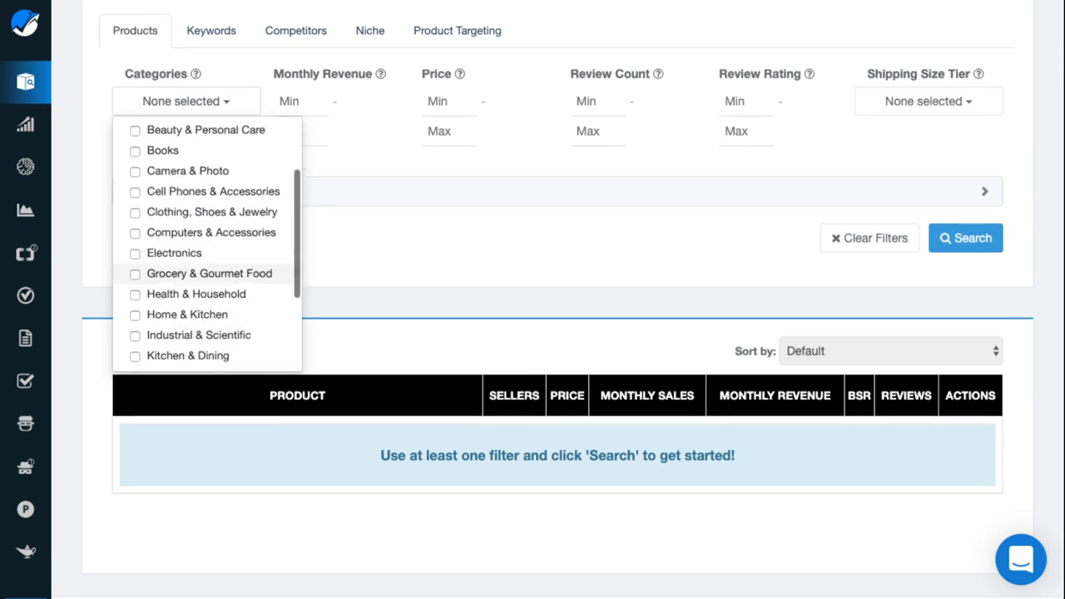
scroll(208, 283, "down", 3)
scroll(208, 283, "down", 2)
scroll(208, 282, "up", 6)
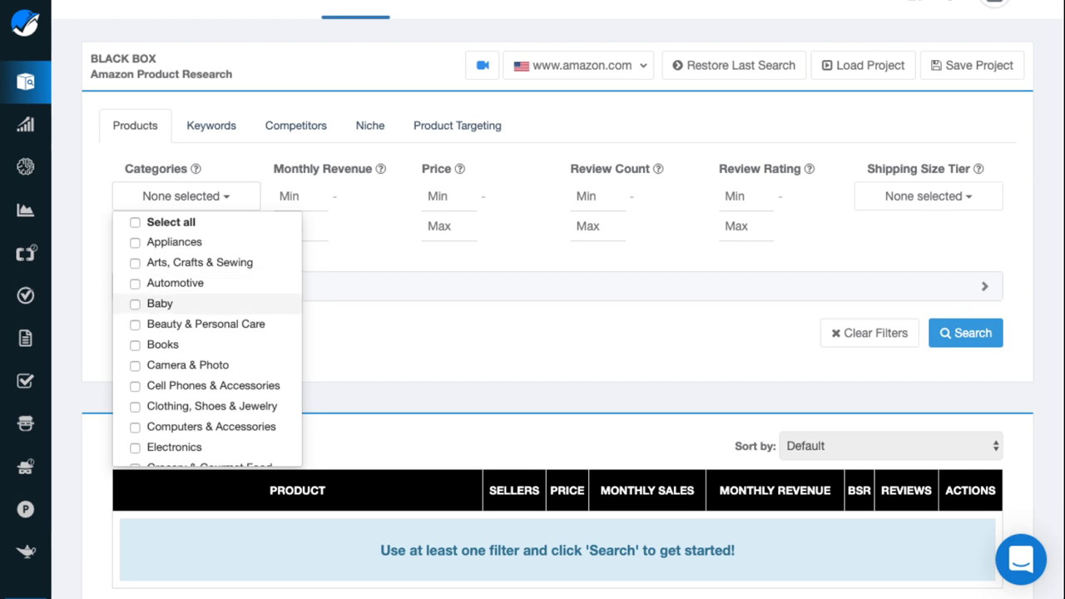
scroll(208, 293, "down", 4)
scroll(208, 291, "down", 1)
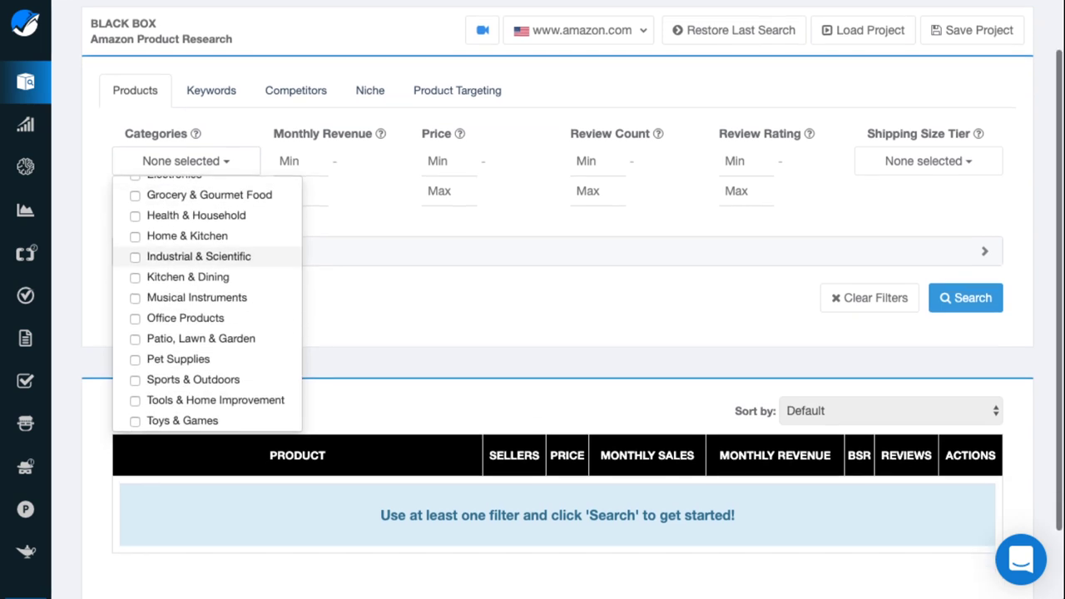
scroll(208, 292, "up", 8)
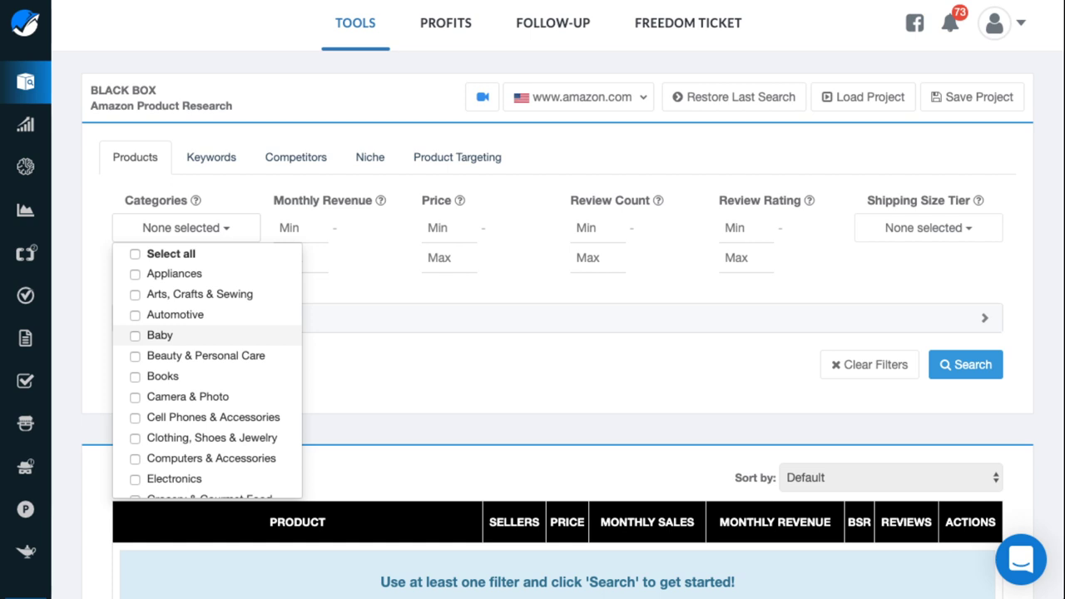
scroll(208, 335, "down", 4)
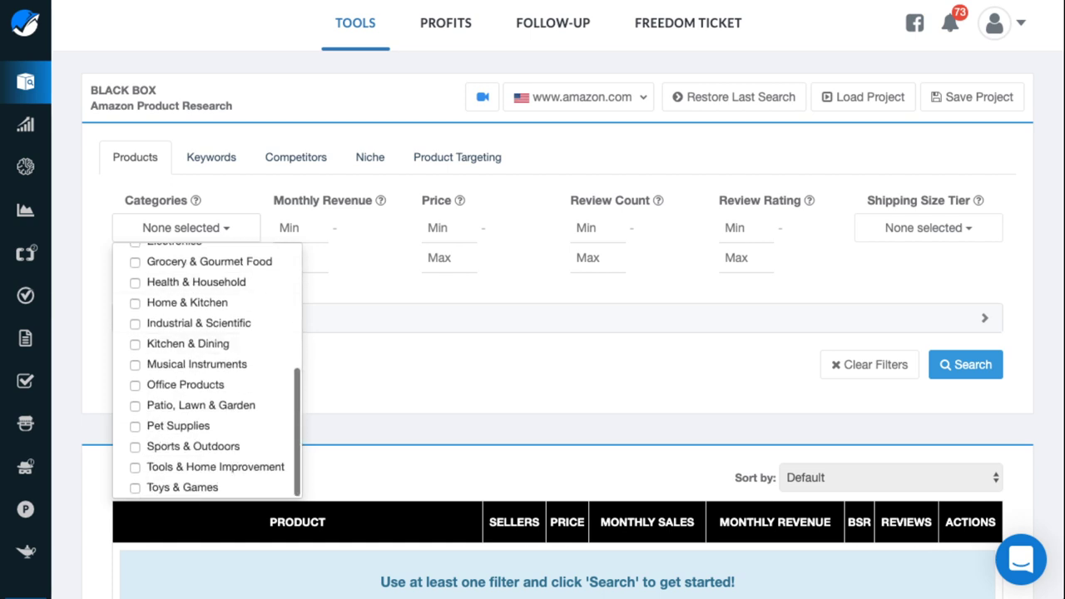
key("Escape")
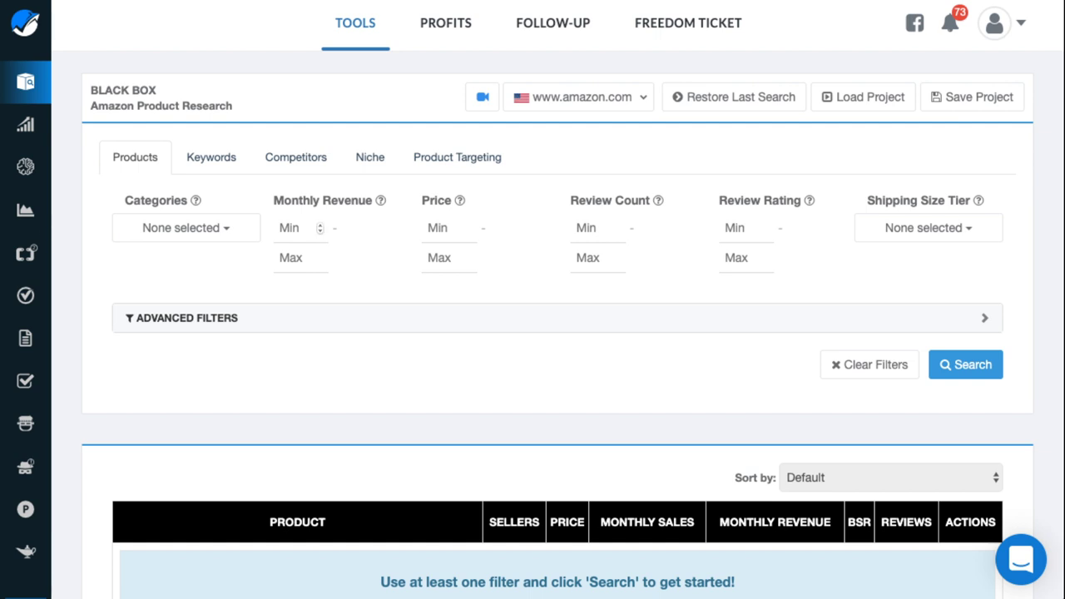
Check the title, price, star rating and Amazon's Choice badge on the NEX 6 Slot Leather Watch Box listing
left_click(290, 257)
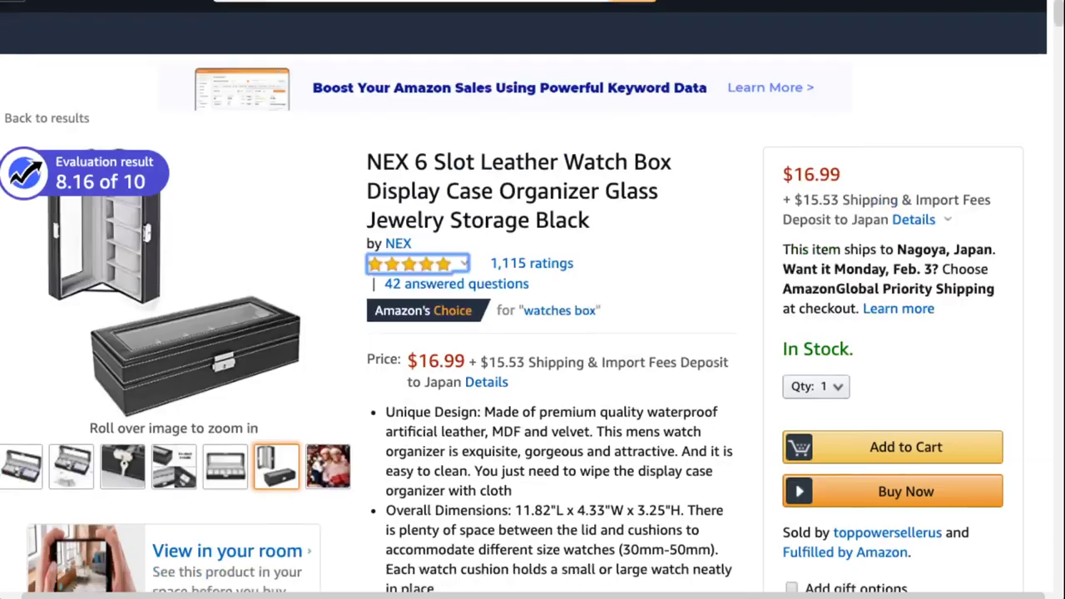
scroll(532, 299, "up", 1)
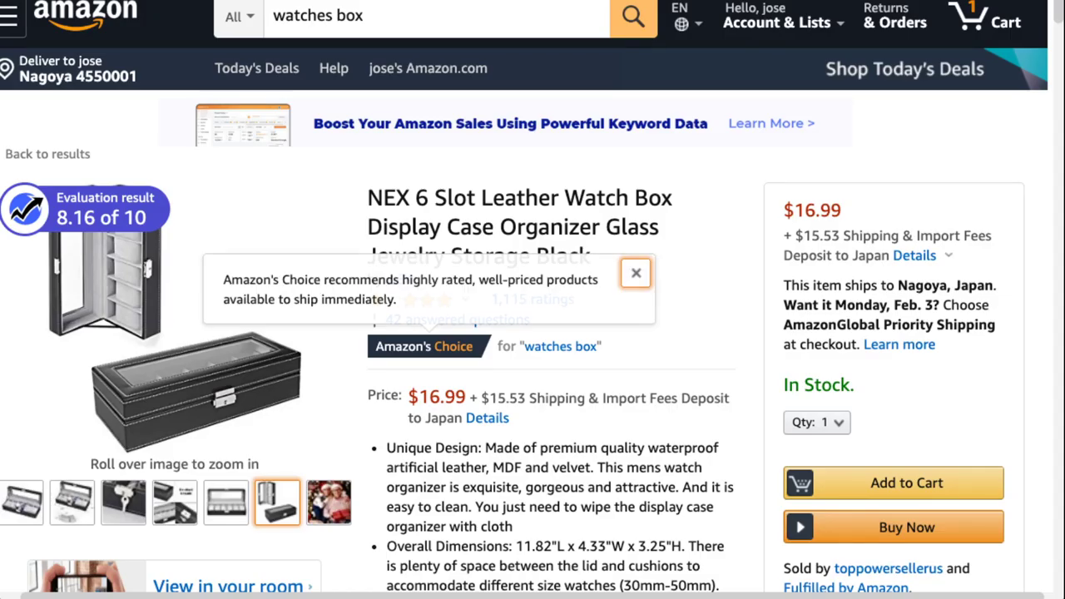
mouse_move(420, 299)
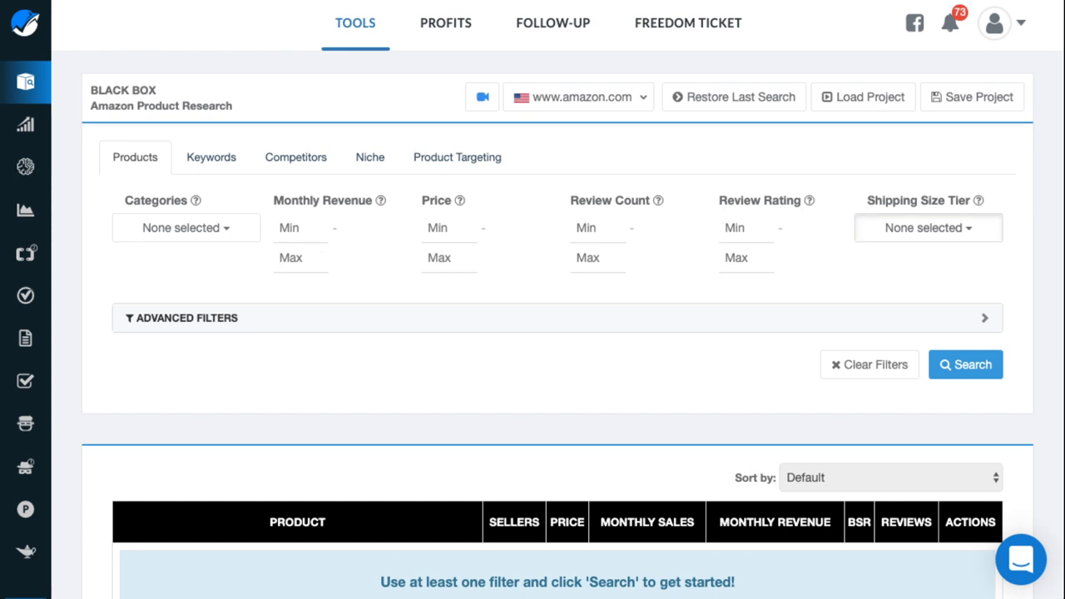
View the Shipping Size Tier options in Black Box and expand the advanced filters
left_click(927, 227)
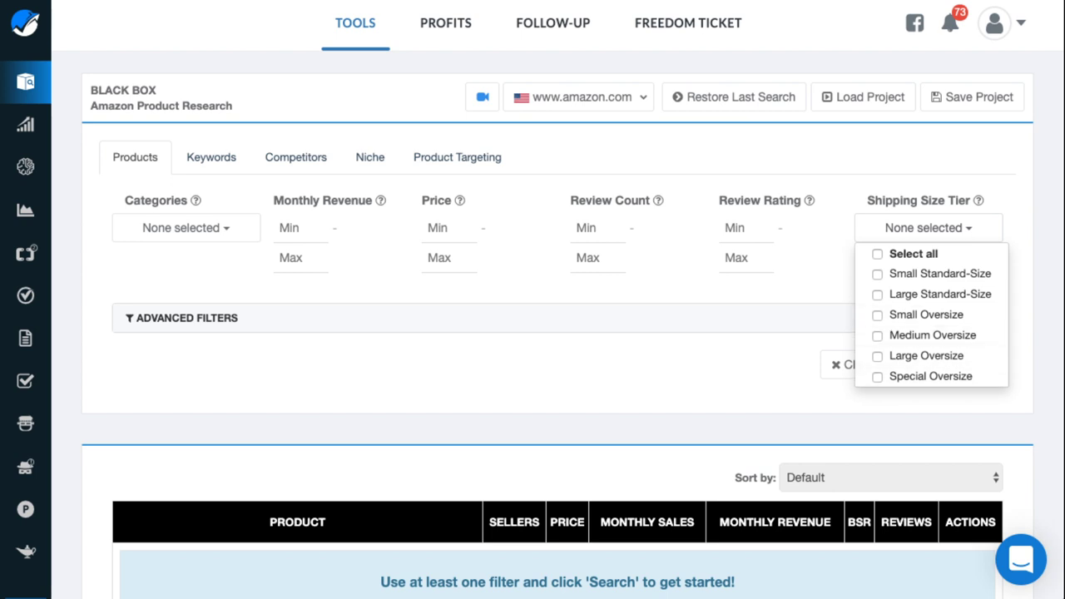
key("Escape")
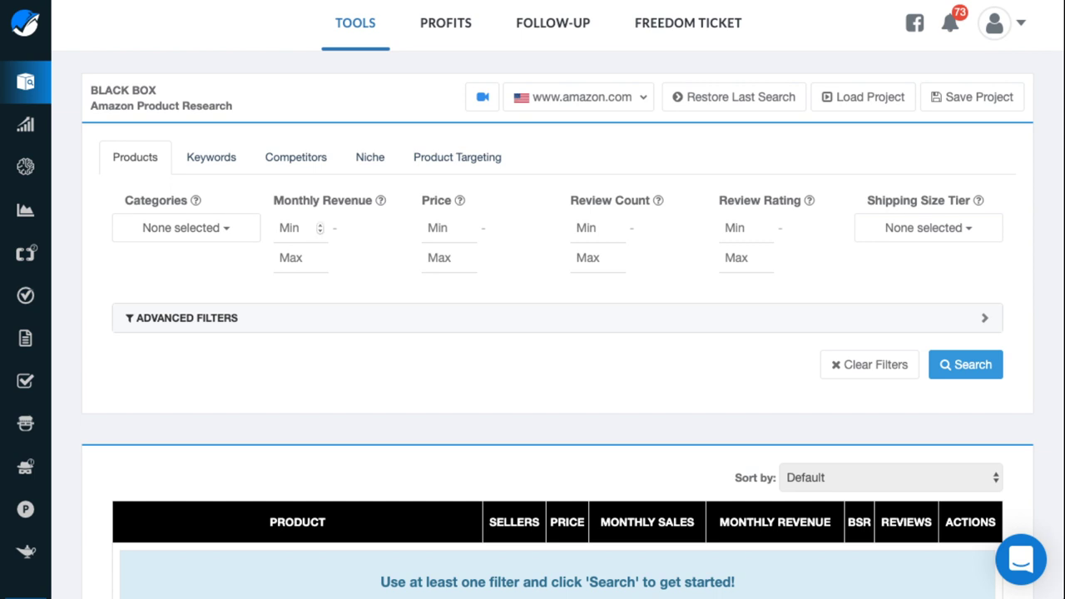
scroll(558, 301, "down", 1)
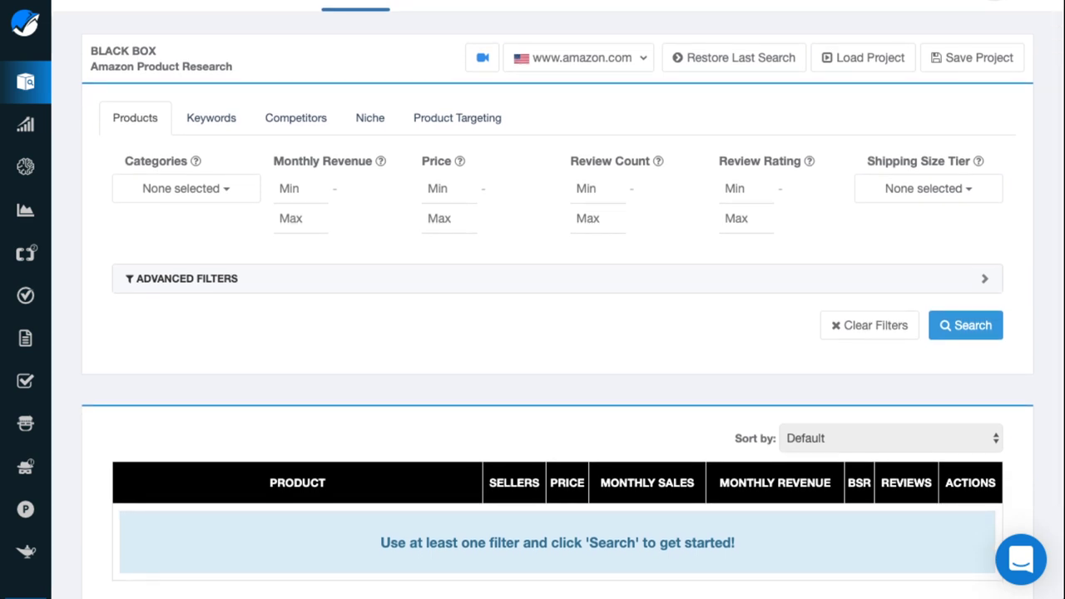
scroll(557, 301, "down", 1)
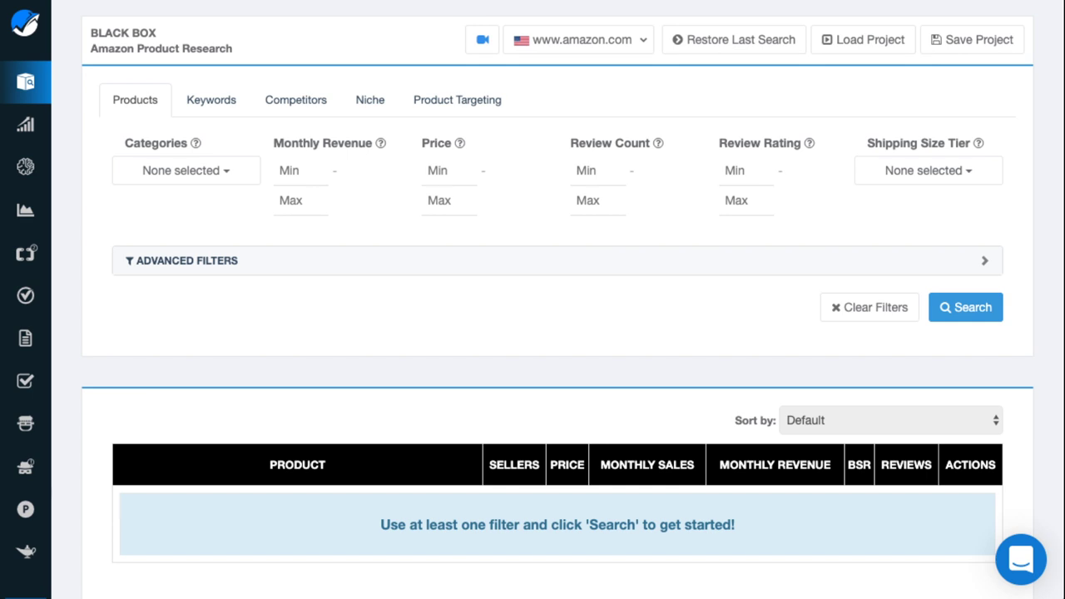
left_click(556, 260)
scroll(558, 299, "down", 2)
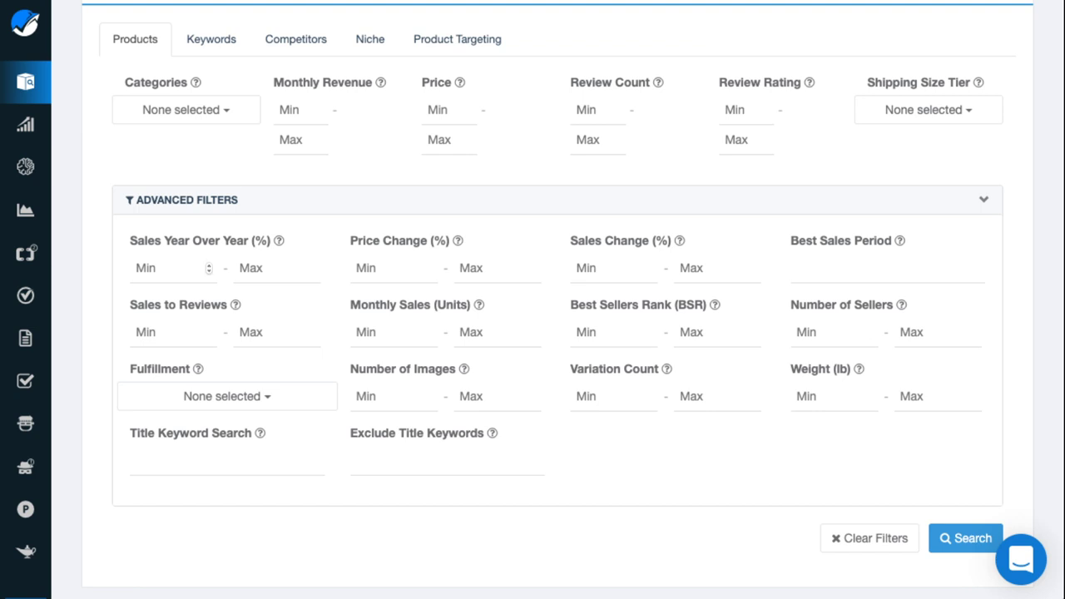
Try a minimum of -2 for the Sales Year Over Year filter and remove it
type("-2")
key("BackSpace")
key("BackSpace")
Try May 2019 as the Best Sales Period filter and clear the selection
left_click(874, 267)
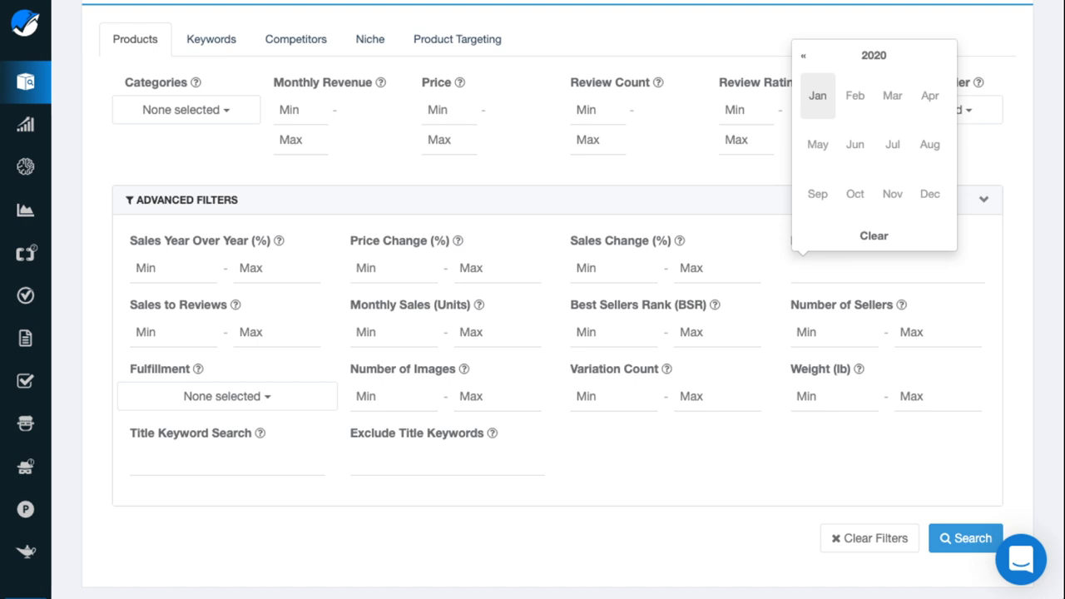
left_click(803, 56)
left_click(817, 144)
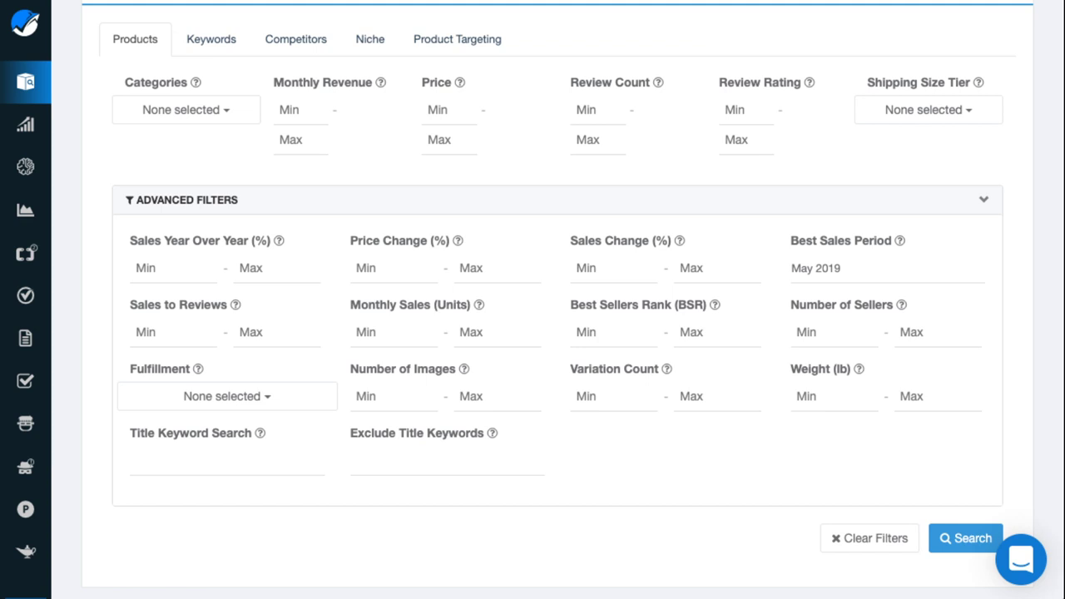
scroll(558, 299, "up", 2)
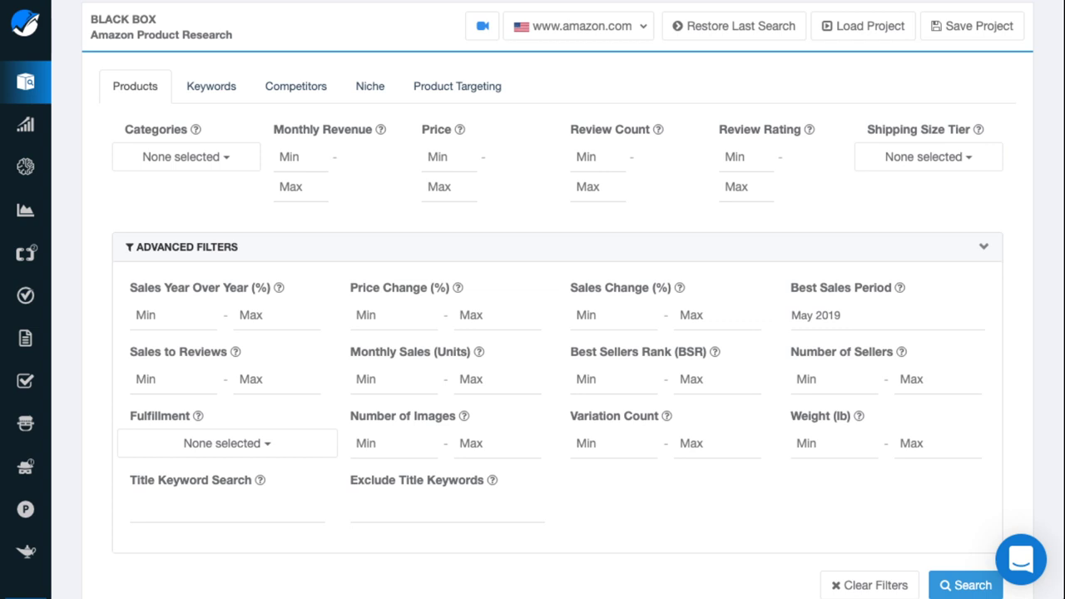
left_click(843, 315)
left_click(874, 283)
scroll(557, 300, "down", 1)
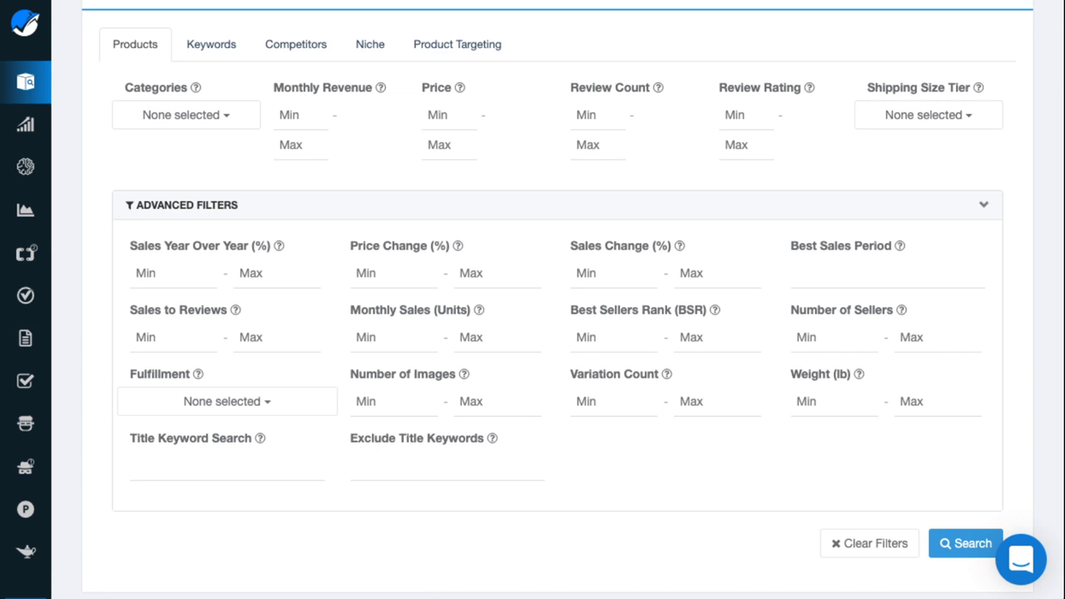
Check the Sales to Reviews filter and examine the NEX watch box listing's 30-day price and sales rank chart
mouse_move(235, 309)
scroll(532, 337, "up", 1)
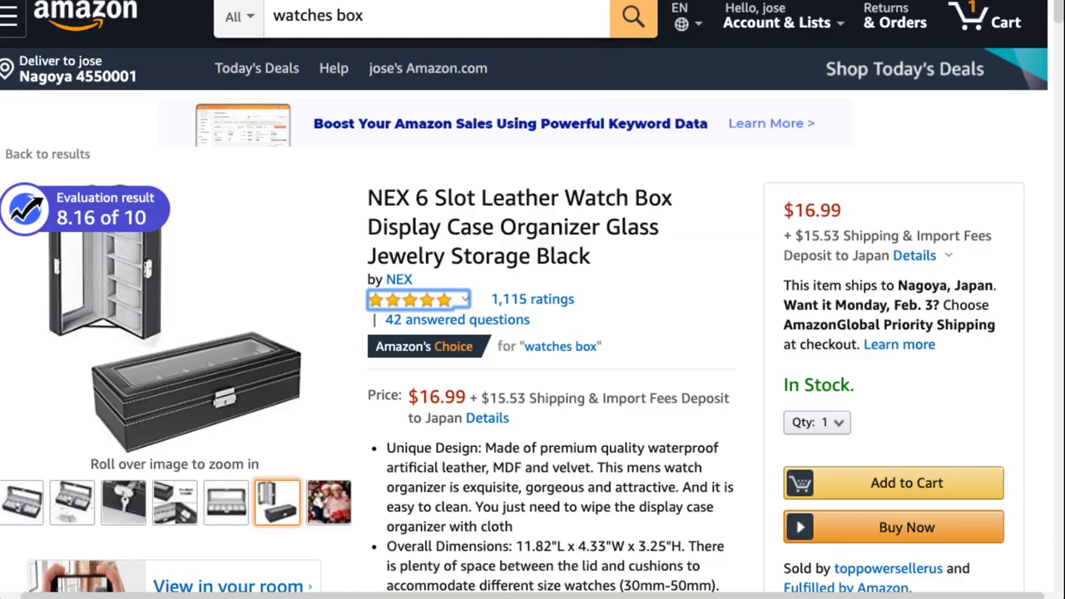
scroll(532, 299, "down", 15)
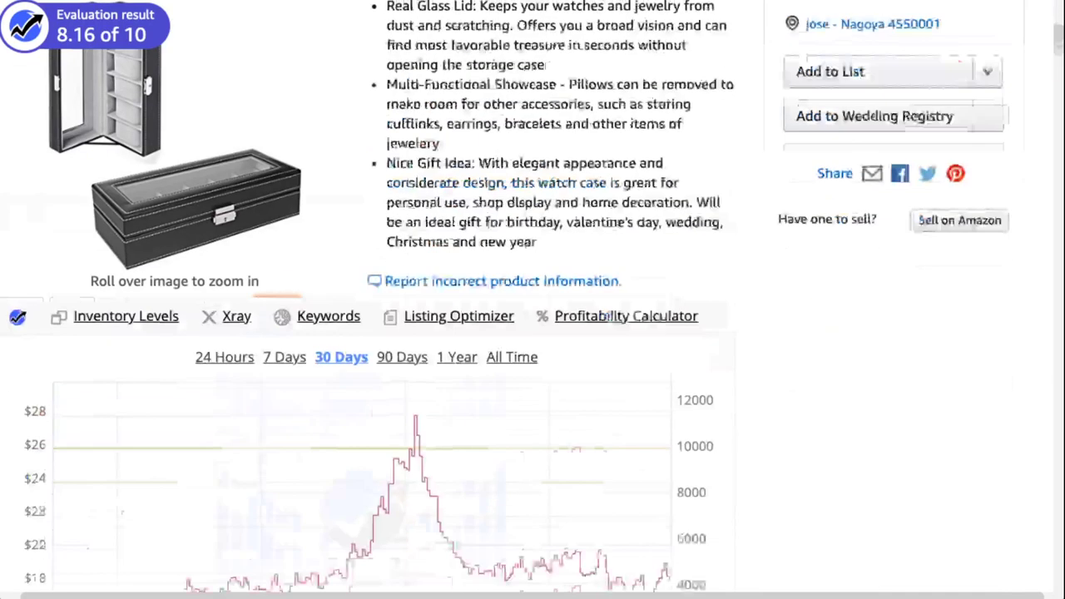
scroll(533, 299, "up", 2)
scroll(533, 299, "up", 5)
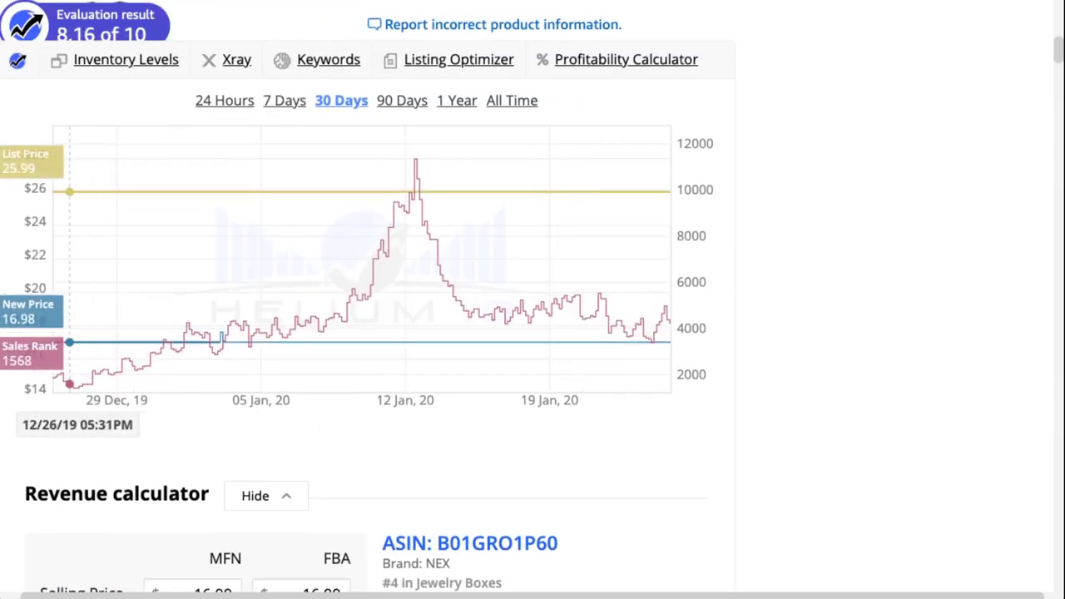
scroll(358, 299, "up", 6)
scroll(358, 300, "down", 8)
scroll(533, 299, "up", 2)
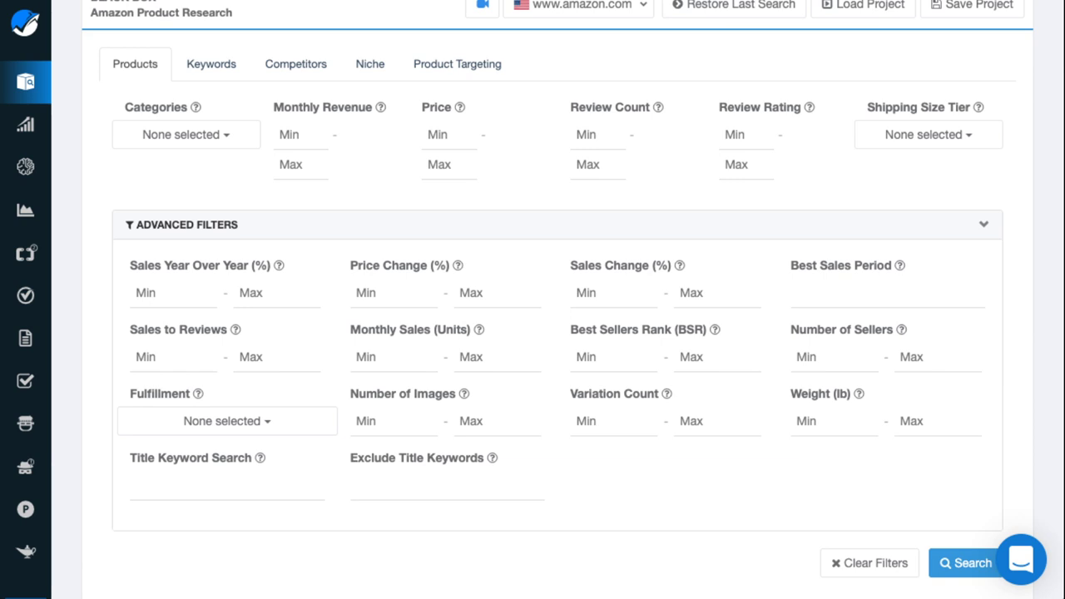
Point out the Number of Sellers and Fulfillment filters and view the available fulfillment options
left_click_drag(790, 329, 892, 329)
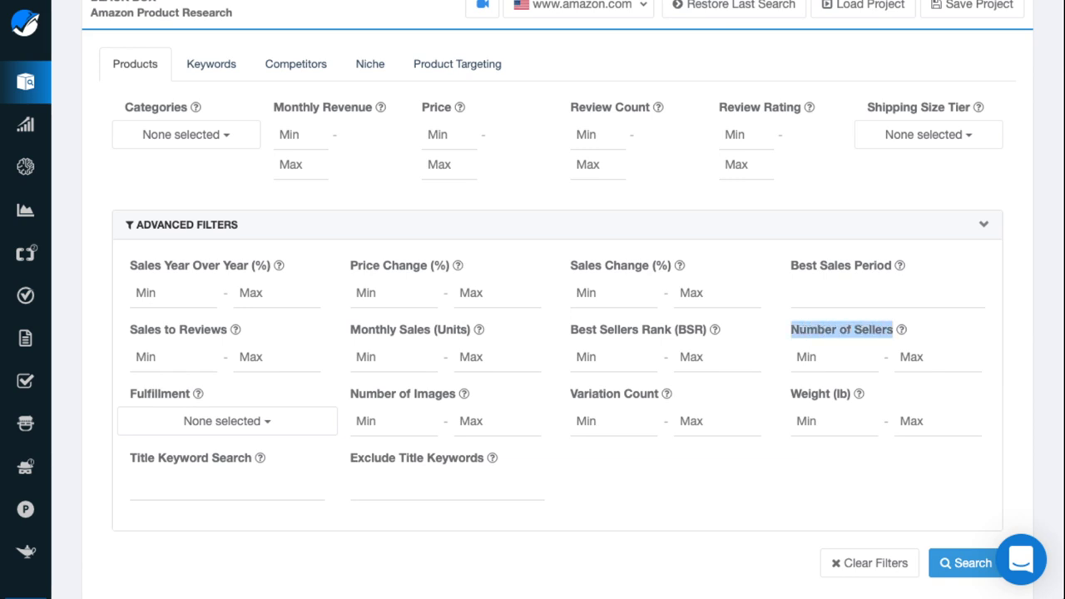
left_click(840, 337)
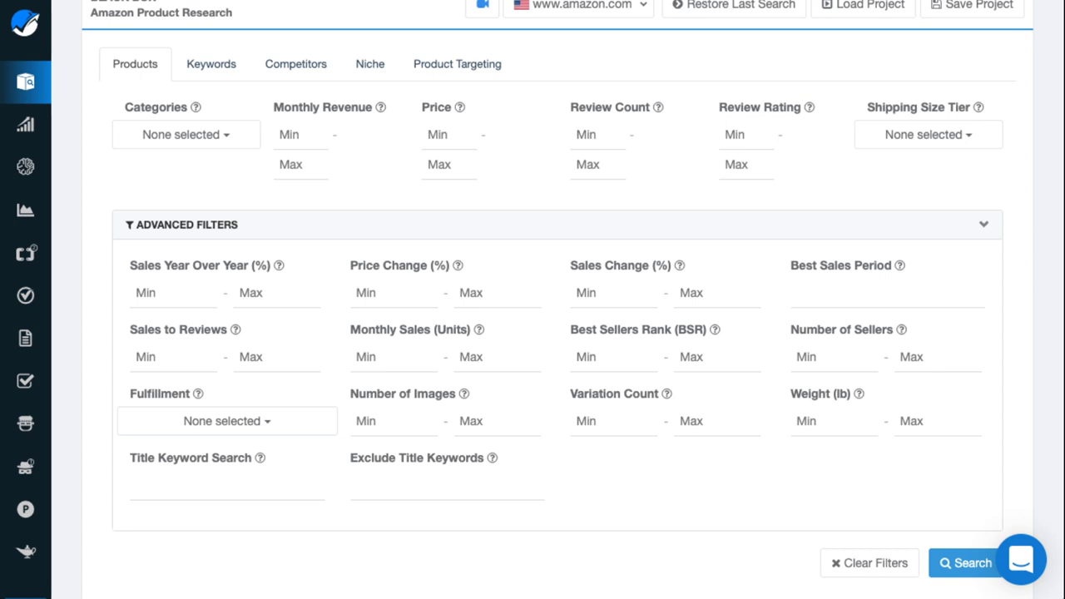
left_click_drag(129, 393, 193, 394)
left_click(258, 420)
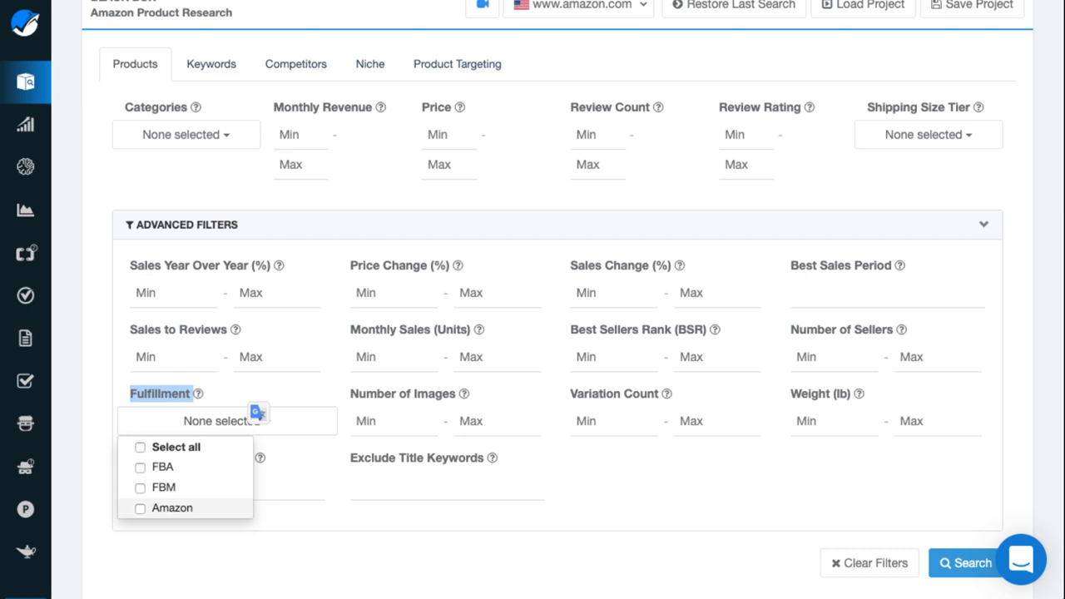
key("Escape")
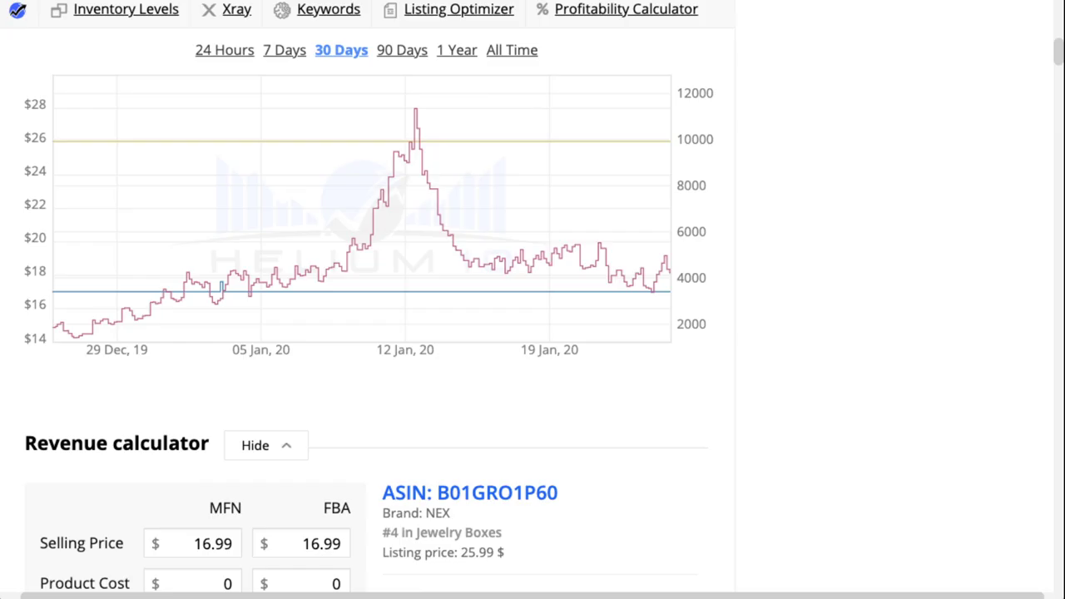
Review the number of product images on the NEX watch box listing
scroll(549, 299, "up", 6)
scroll(249, 193, "down", 1)
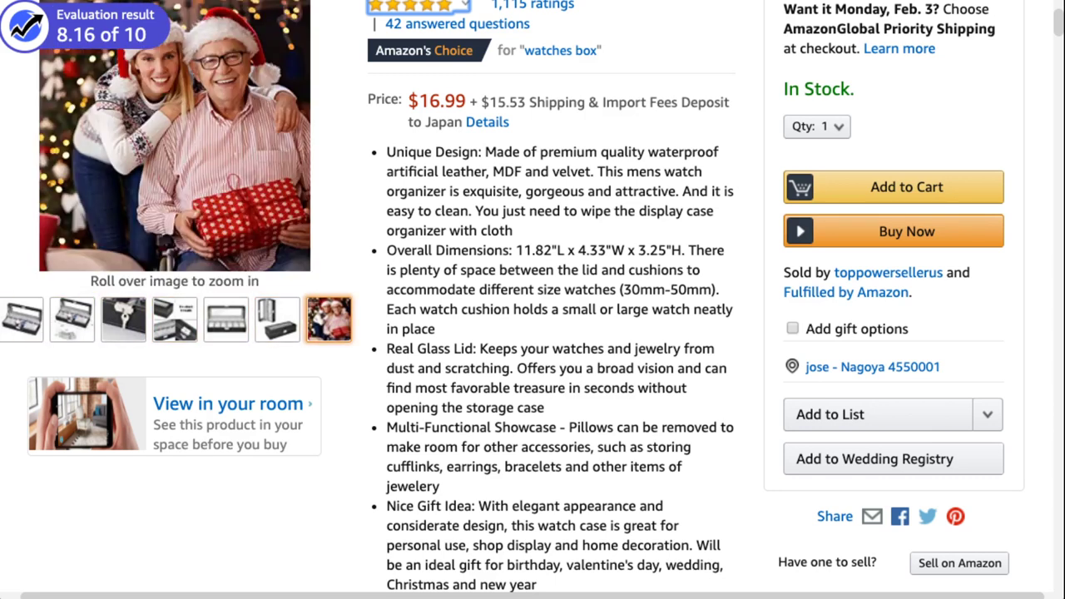
scroll(549, 300, "up", 1)
scroll(175, 216, "up", 1)
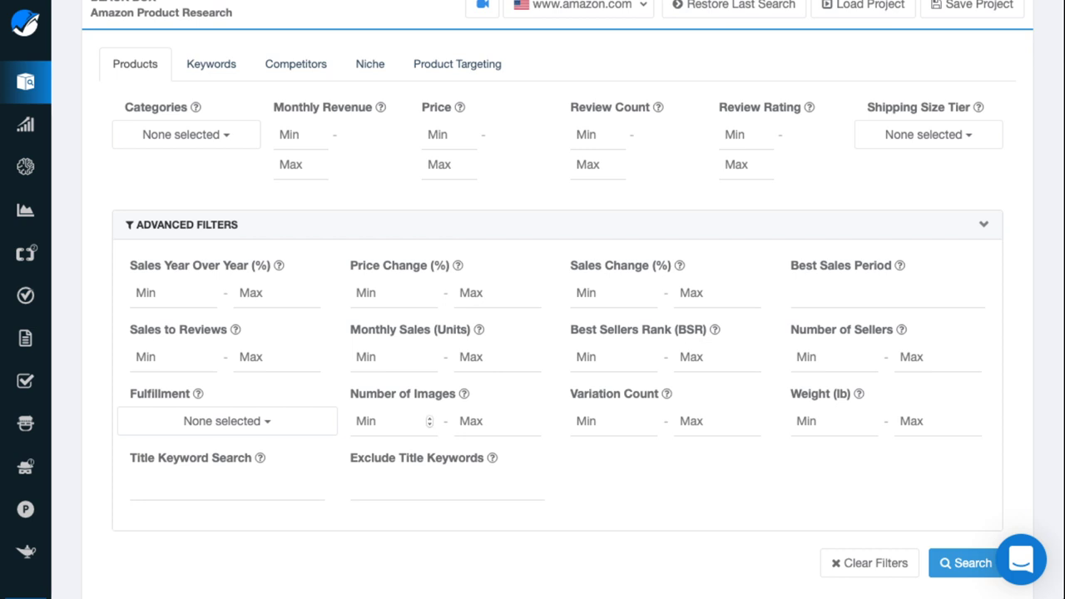
View the explanation of the Variation Count filter
scroll(533, 421, "up", 2)
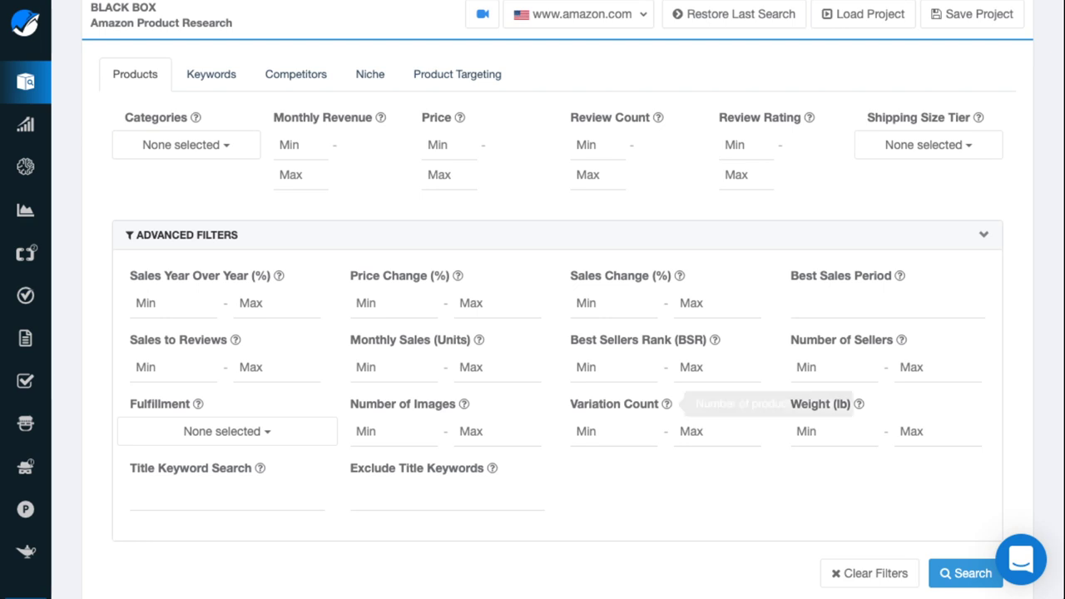
scroll(666, 403, "down", 1)
mouse_move(666, 392)
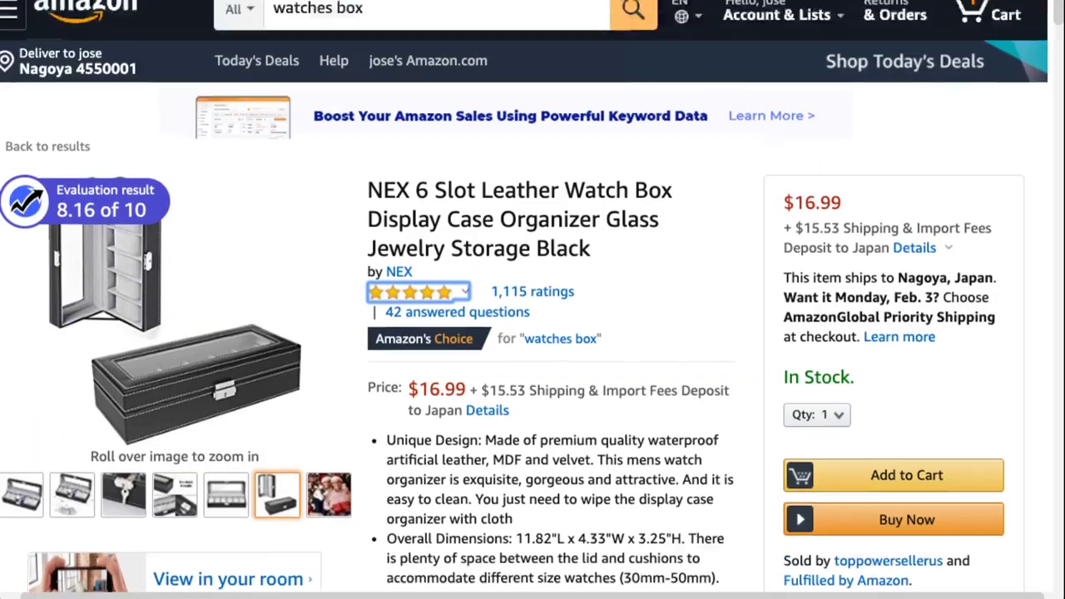
Look through the NEX watch box listing's related products and comparison table for a product with color variations
scroll(532, 300, "down", 10)
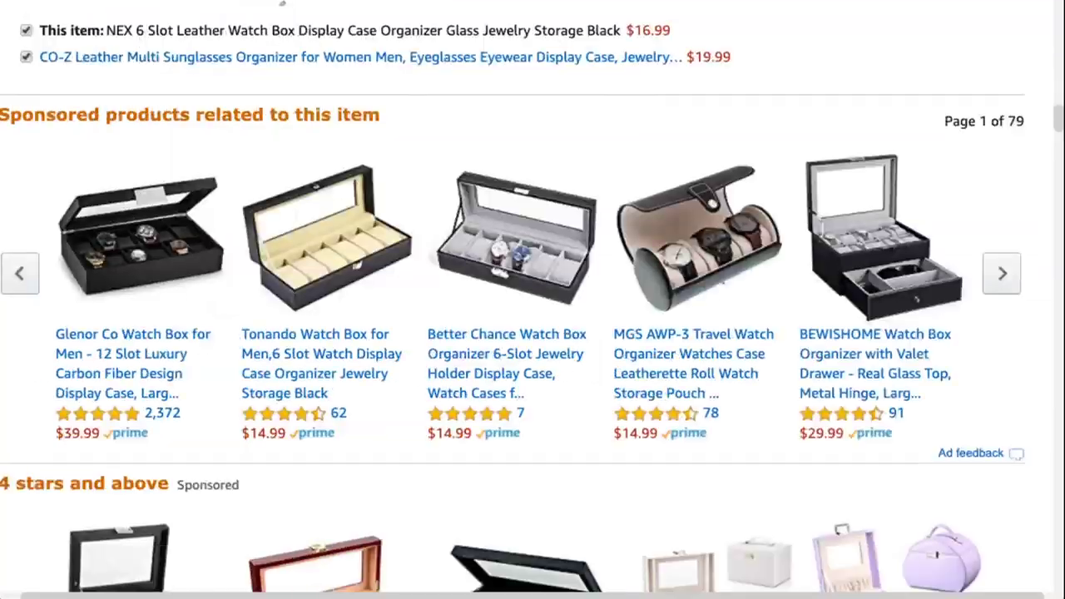
scroll(532, 300, "down", 9)
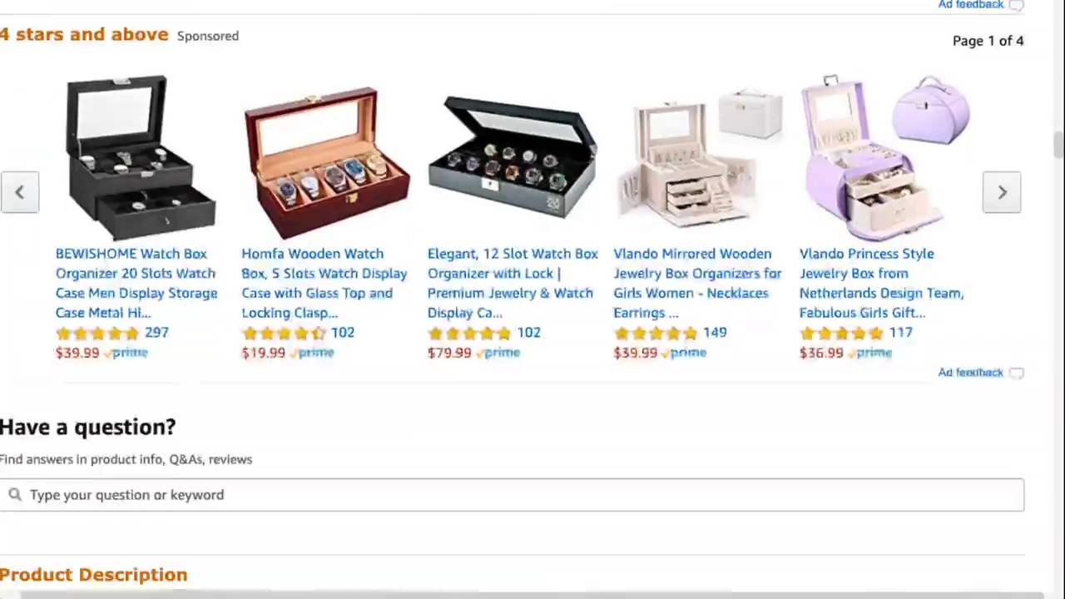
scroll(533, 299, "down", 15)
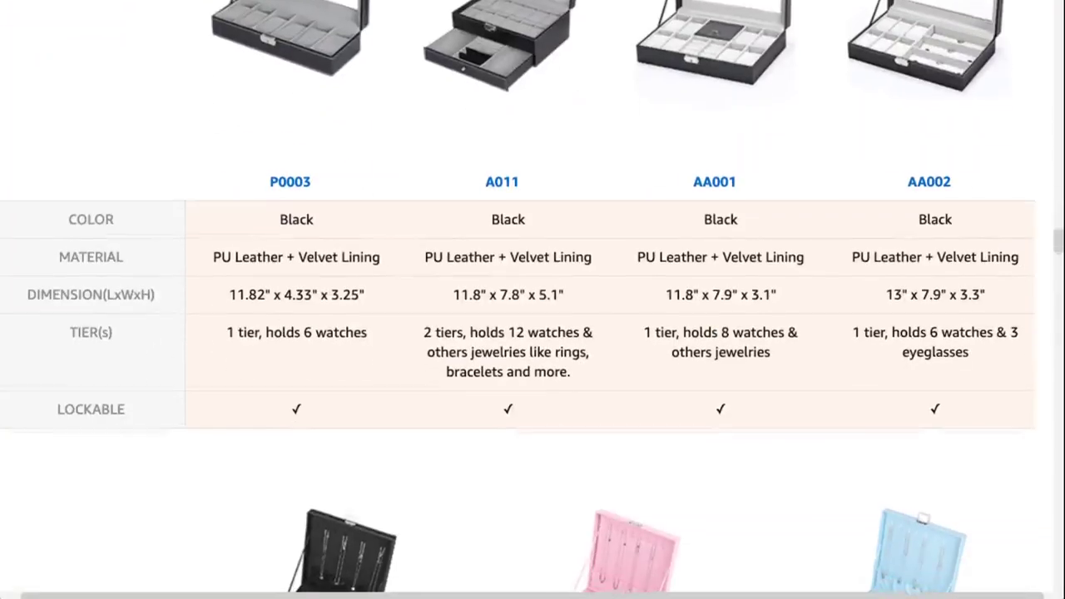
scroll(533, 300, "up", 5)
scroll(532, 299, "down", 13)
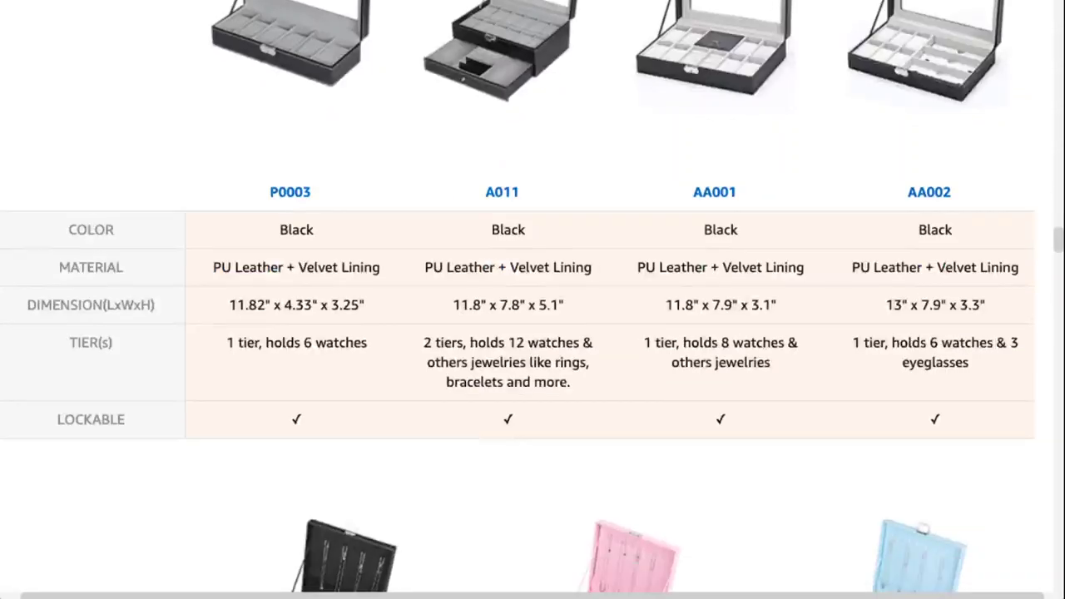
scroll(533, 300, "down", 4)
scroll(532, 300, "up", 12)
scroll(532, 300, "down", 1)
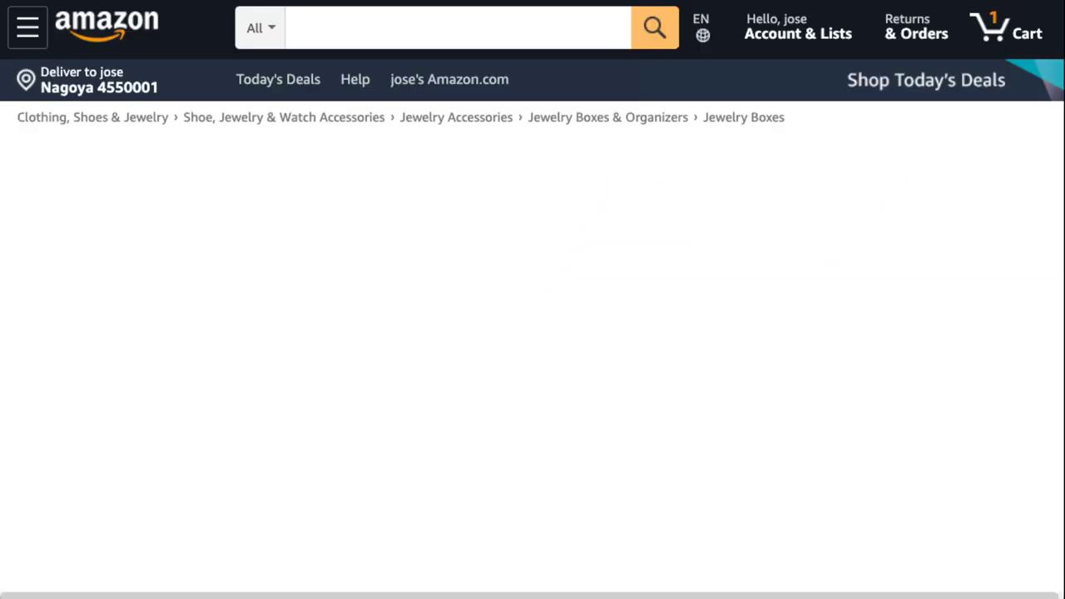
Compare the pink, black and blue color variations on the NEX Jewelry Box Organizer listing
scroll(532, 299, "down", 1)
scroll(532, 299, "down", 1)
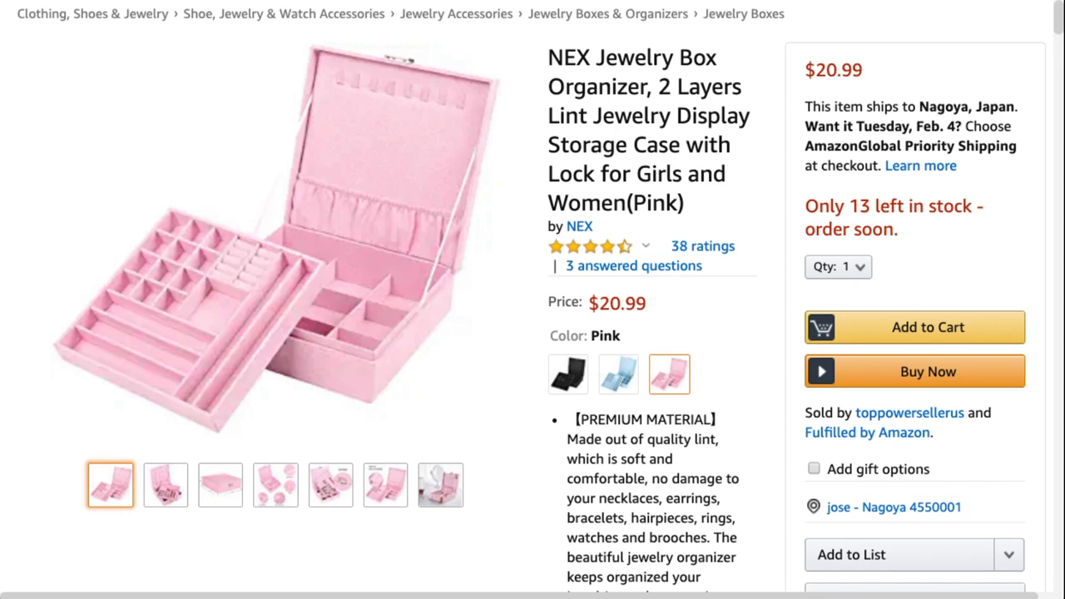
scroll(533, 300, "up", 1)
key("alt+Left")
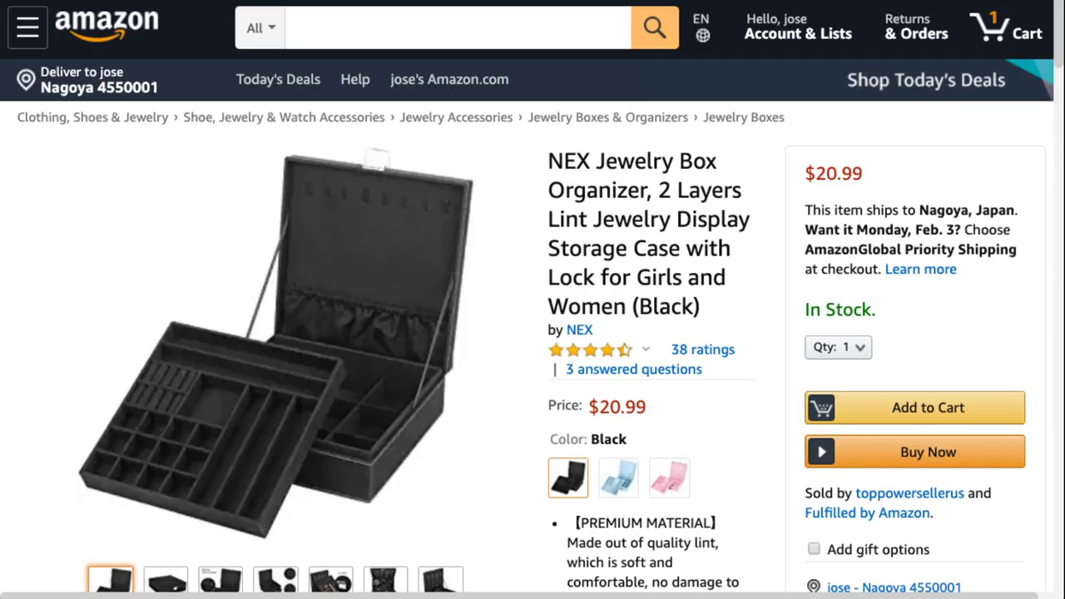
key("alt+Left")
scroll(533, 300, "down", 1)
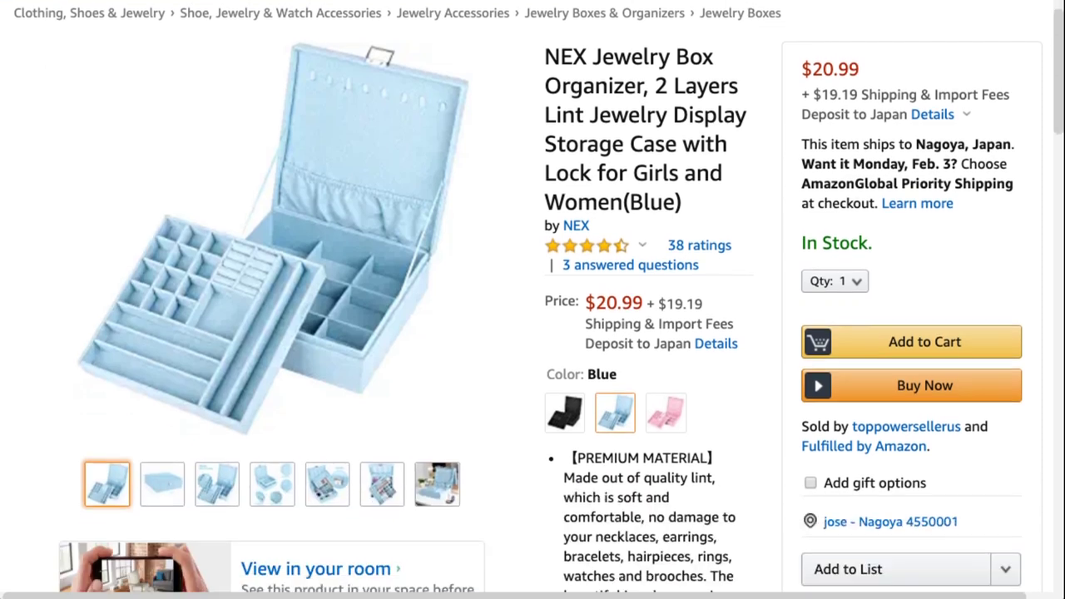
scroll(532, 299, "down", 1)
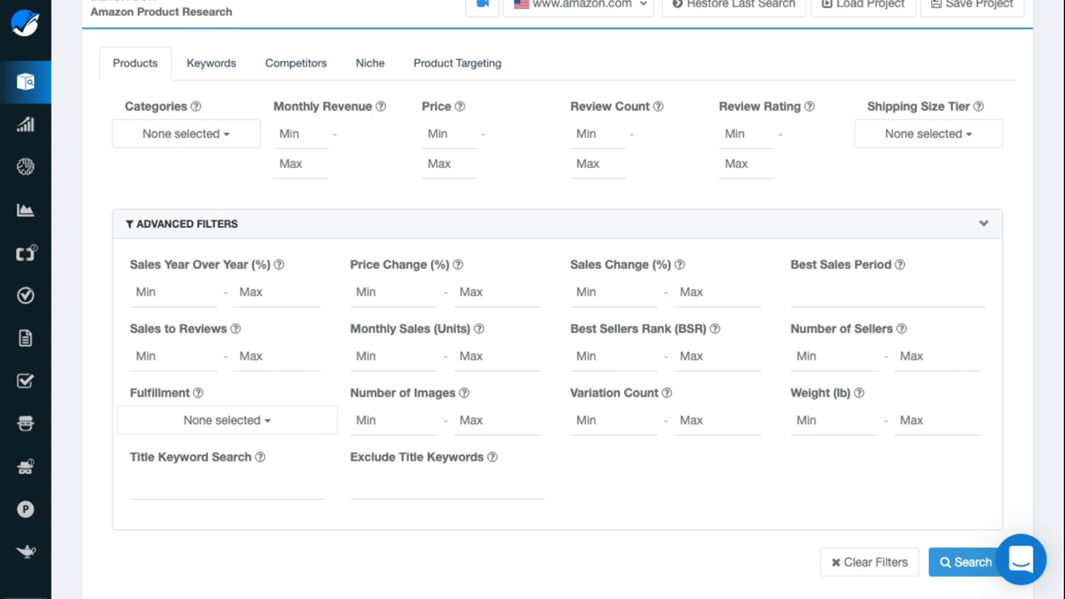
Point out the Title Keyword Search filter and review the set of basic and advanced filters
left_click_drag(130, 457, 251, 457)
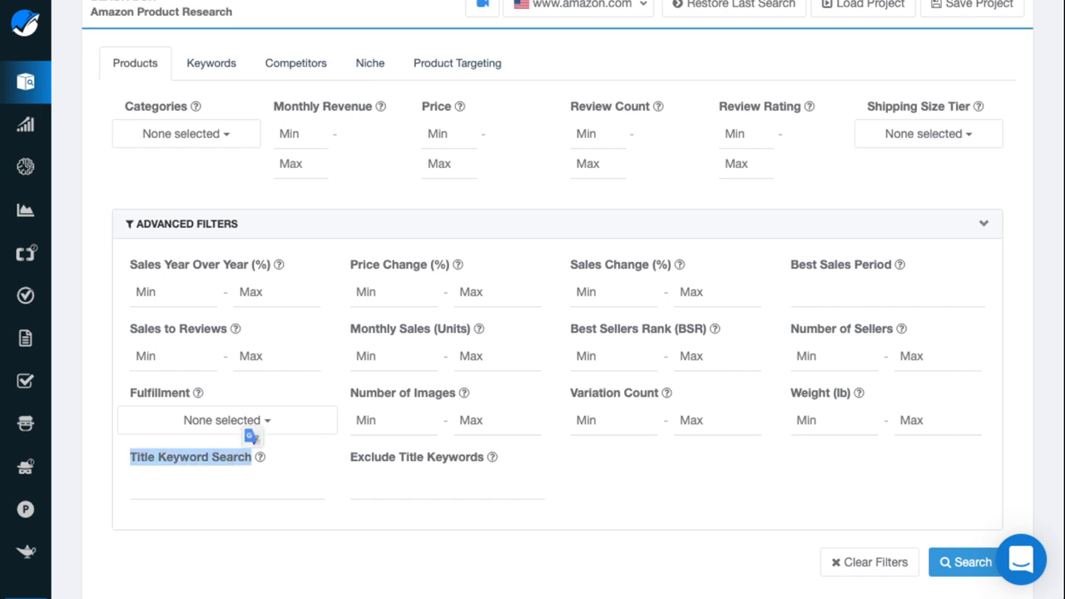
left_click(250, 435)
scroll(557, 299, "down", 1)
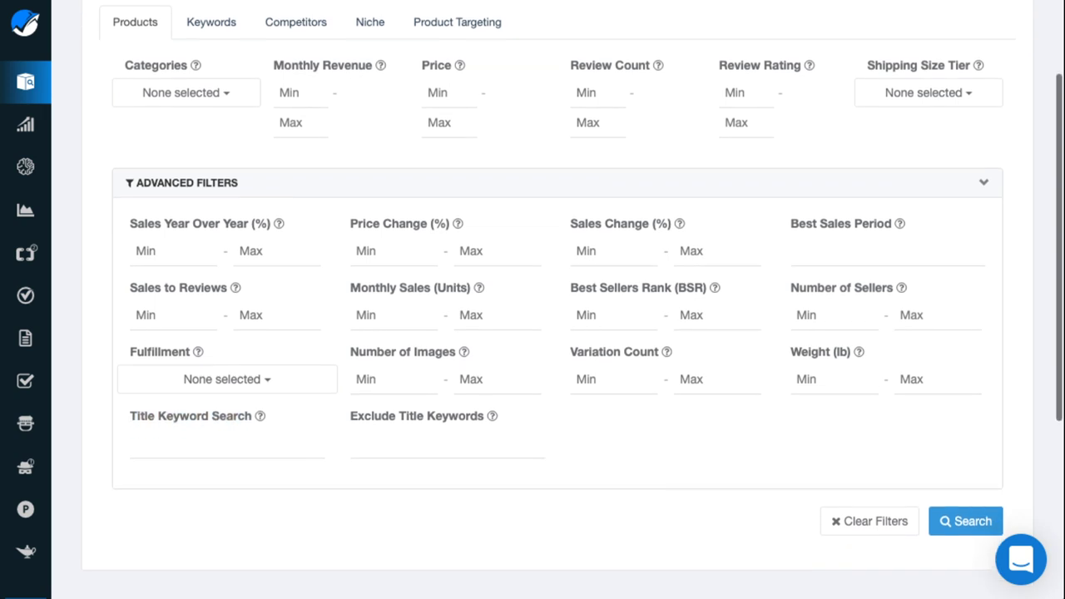
scroll(557, 299, "up", 1)
scroll(532, 300, "up", 1)
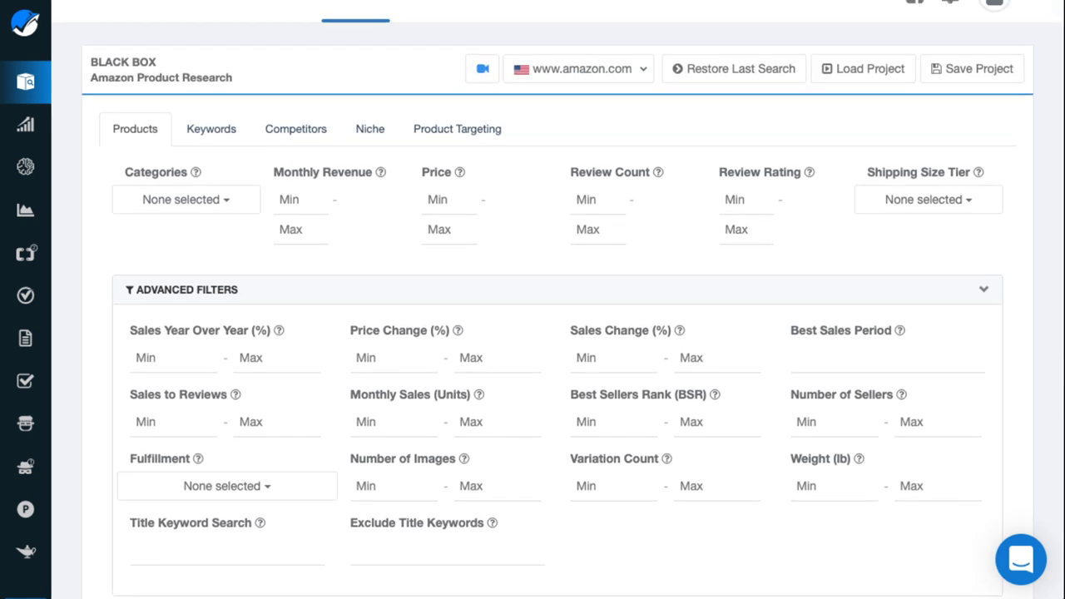
scroll(532, 299, "down", 1)
scroll(532, 300, "down", 1)
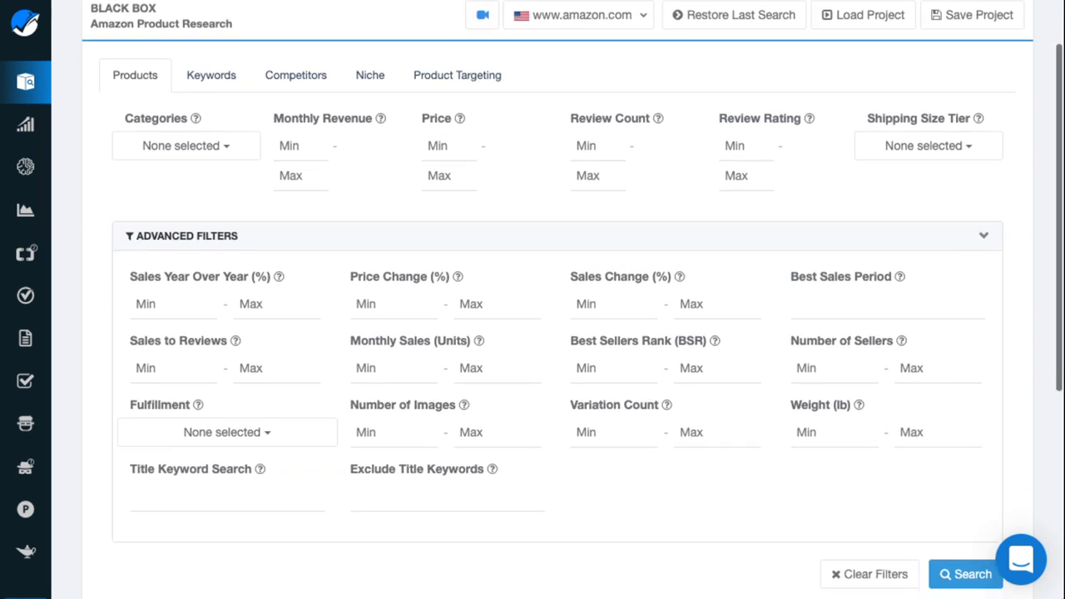
scroll(533, 300, "down", 5)
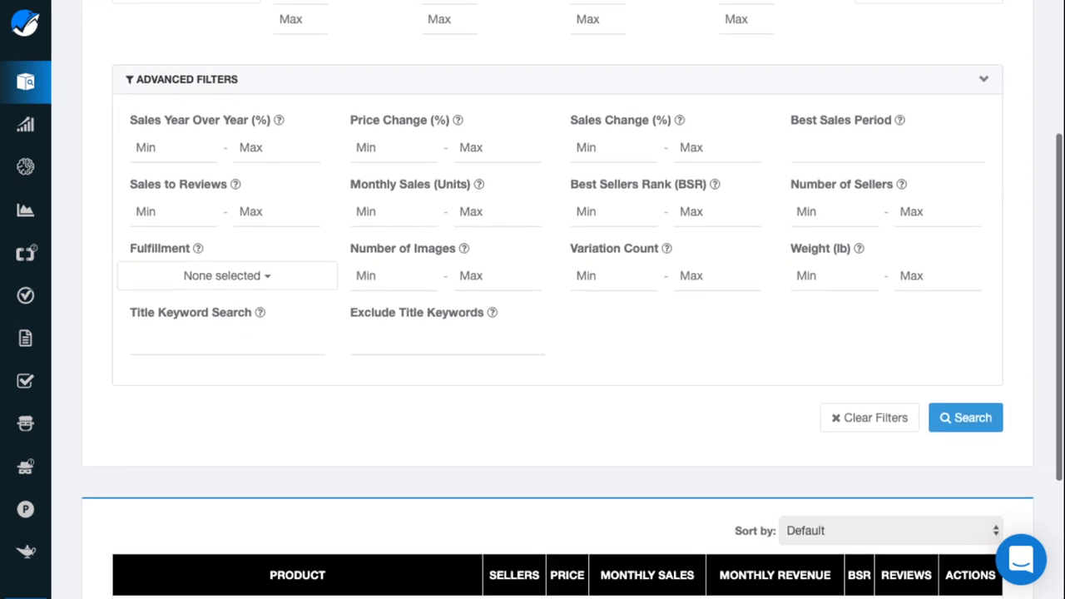
scroll(533, 299, "up", 3)
scroll(532, 300, "up", 1)
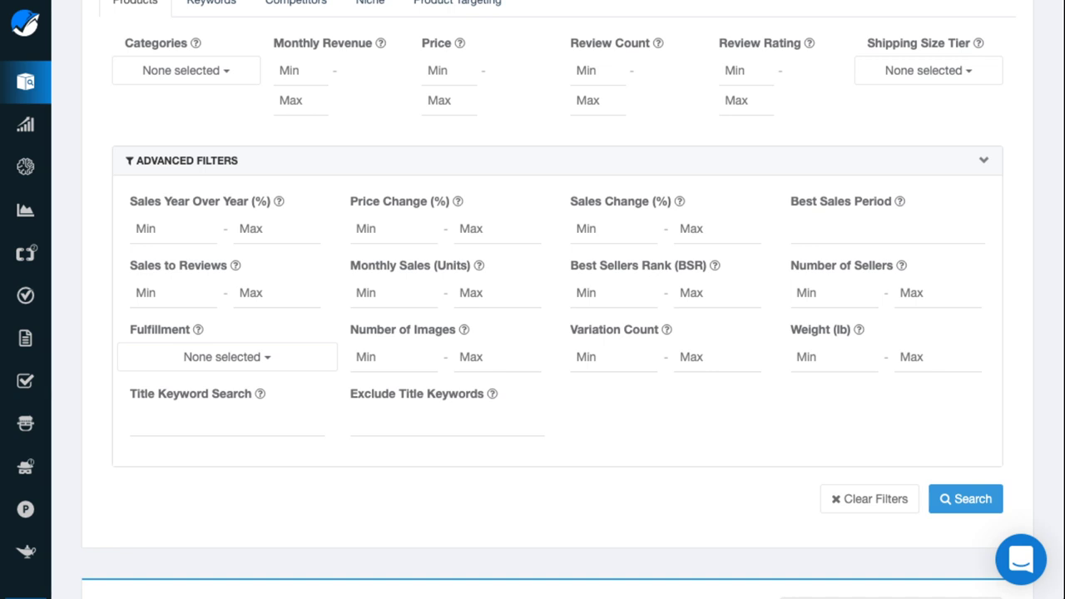
scroll(532, 300, "up", 2)
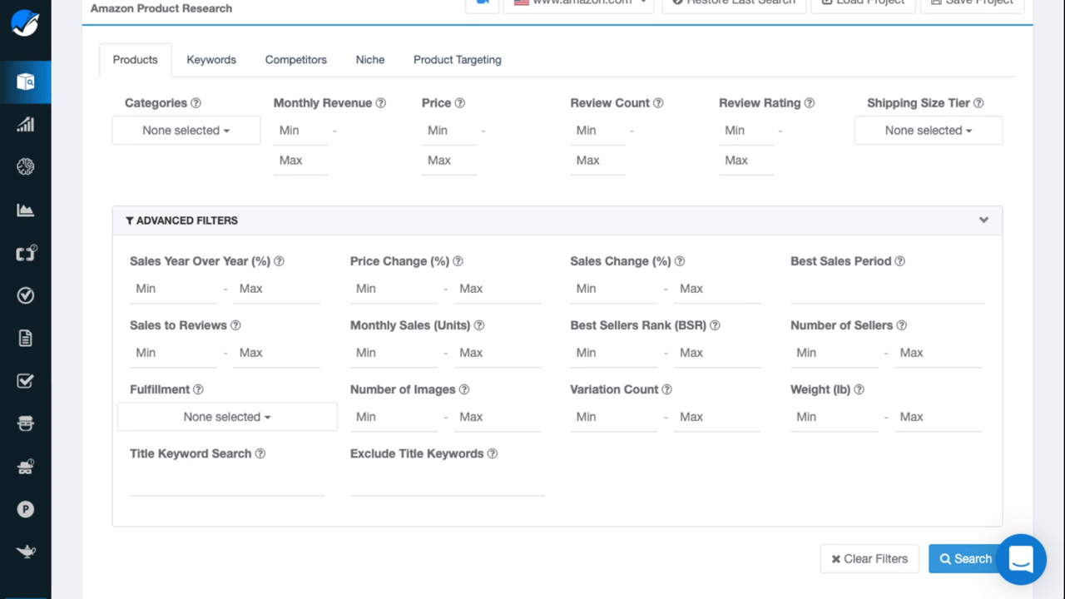
Select Kitchen & Dining and Pet Supplies as the product categories
scroll(557, 299, "up", 2)
scroll(557, 300, "down", 2)
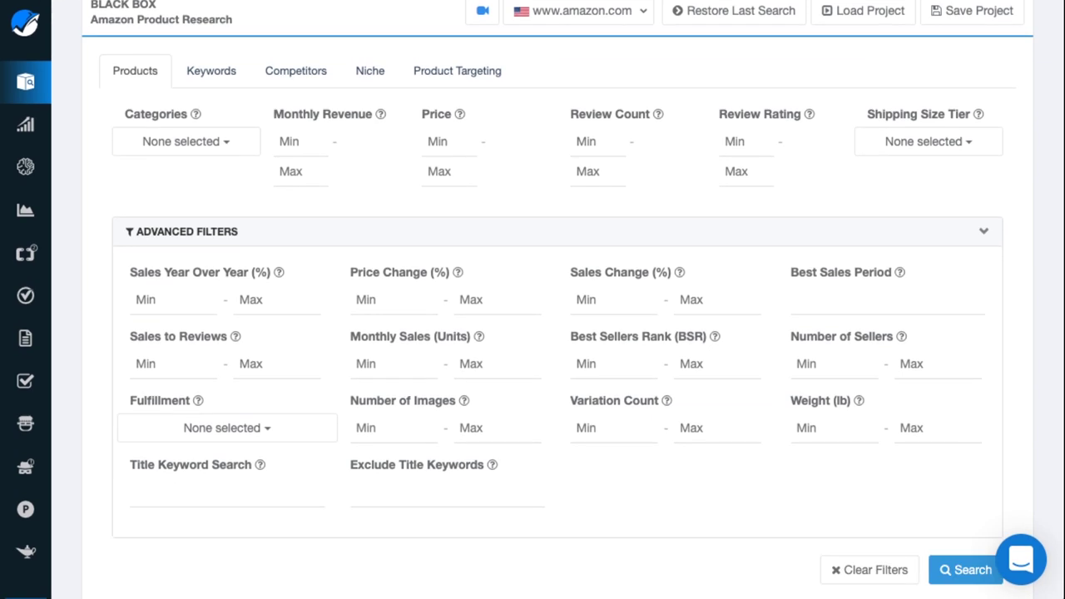
scroll(429, 424, "up", 1)
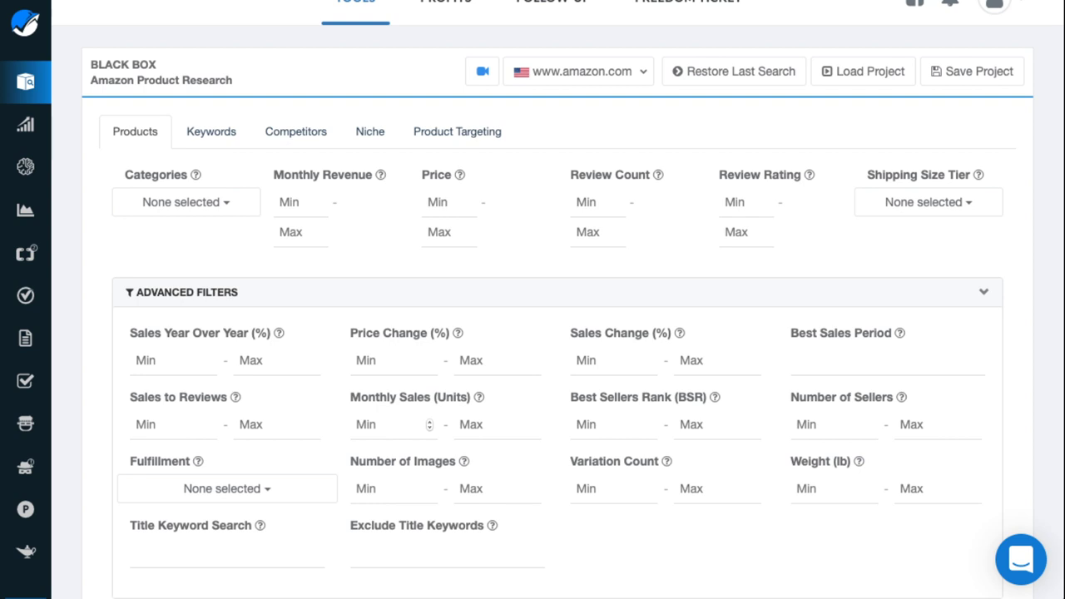
left_click(186, 202)
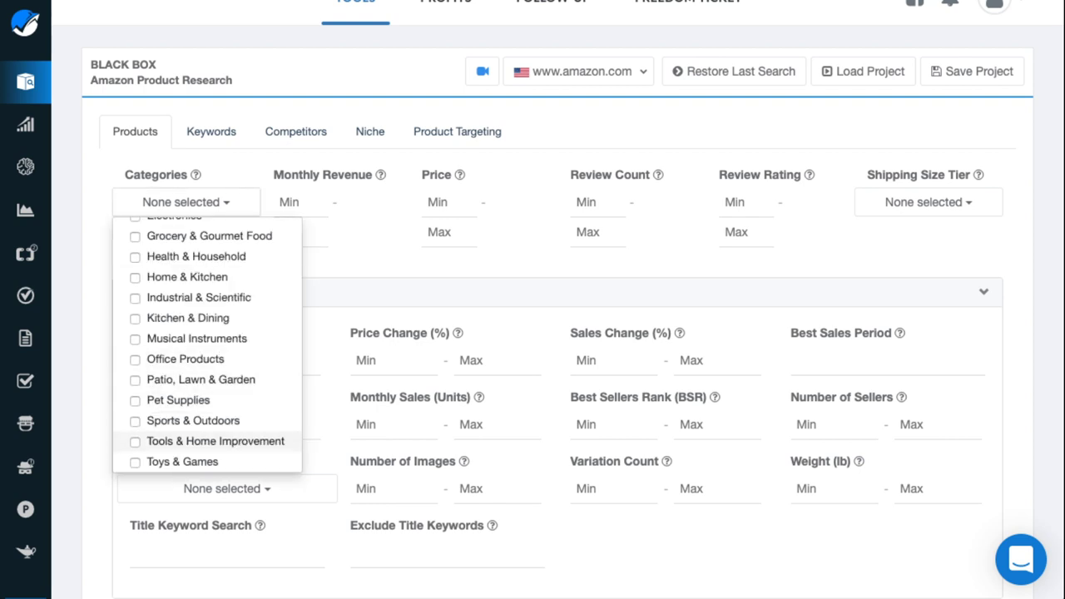
scroll(212, 344, "up", 2)
left_click(188, 379)
scroll(207, 344, "down", 4)
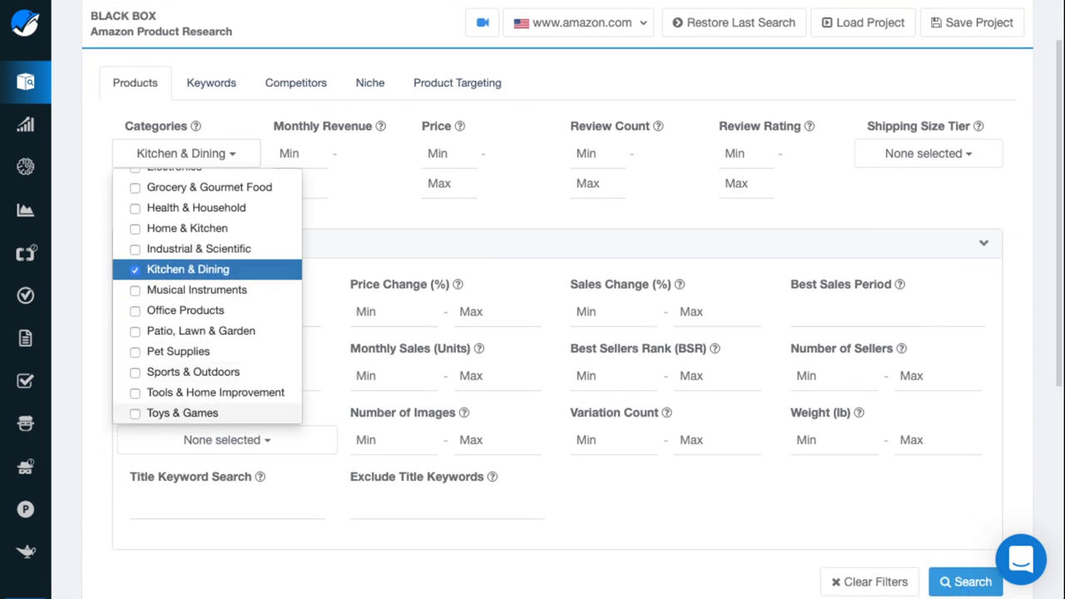
left_click(178, 351)
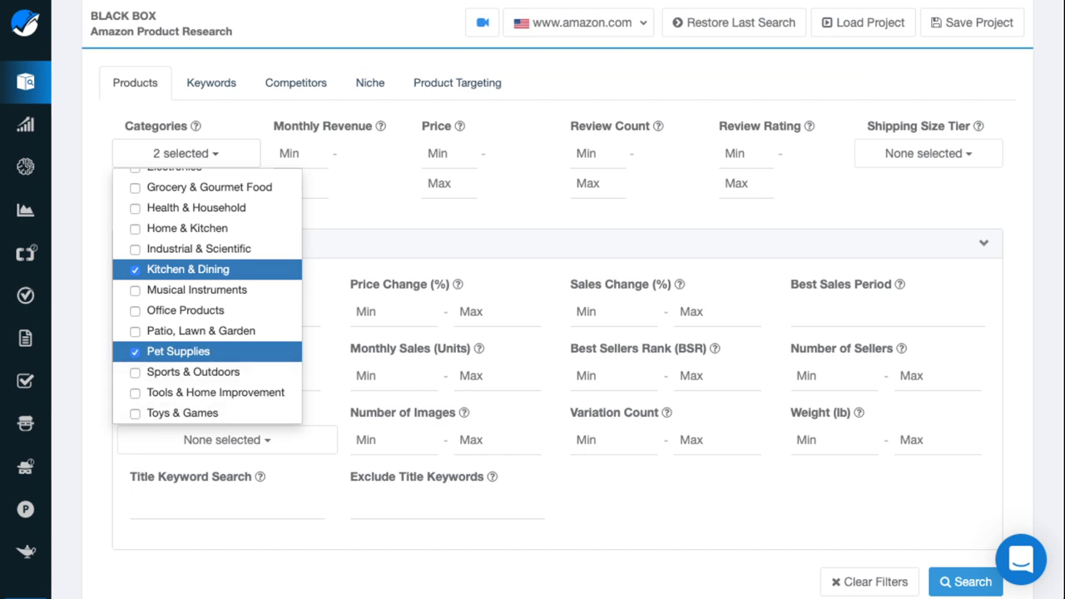
key("Escape")
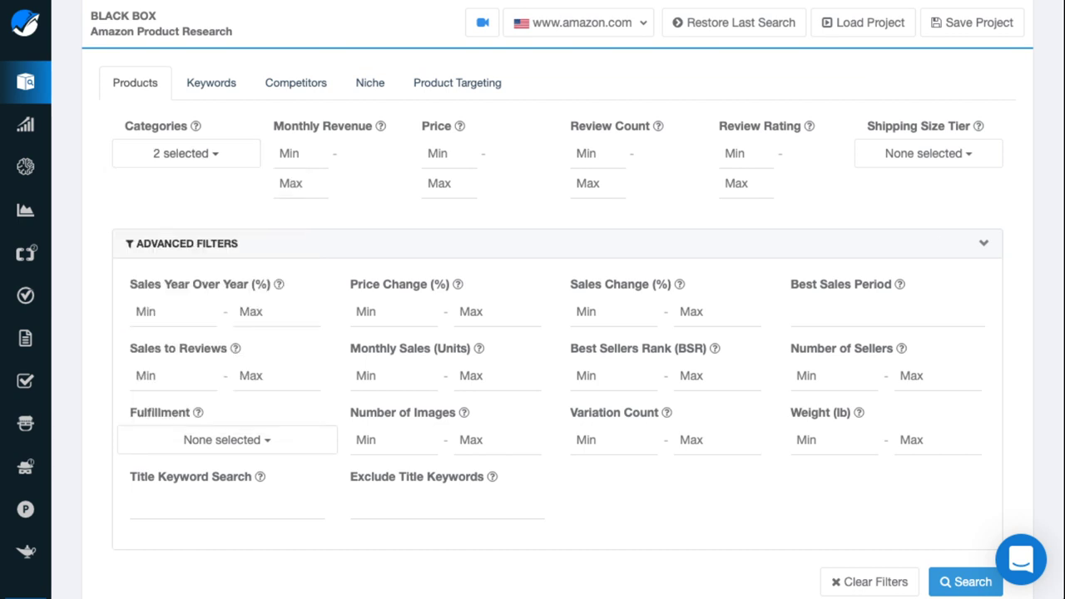
Look through the full list of available product categories
left_click(186, 153)
scroll(204, 292, "up", 5)
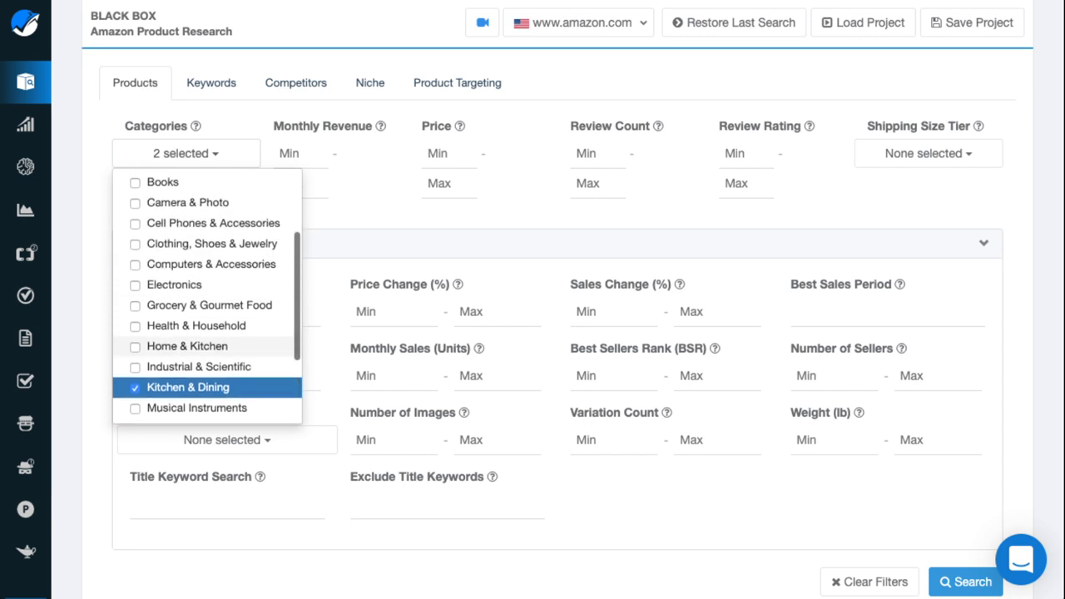
scroll(532, 333, "up", 1)
scroll(532, 332, "down", 3)
scroll(207, 208, "down", 5)
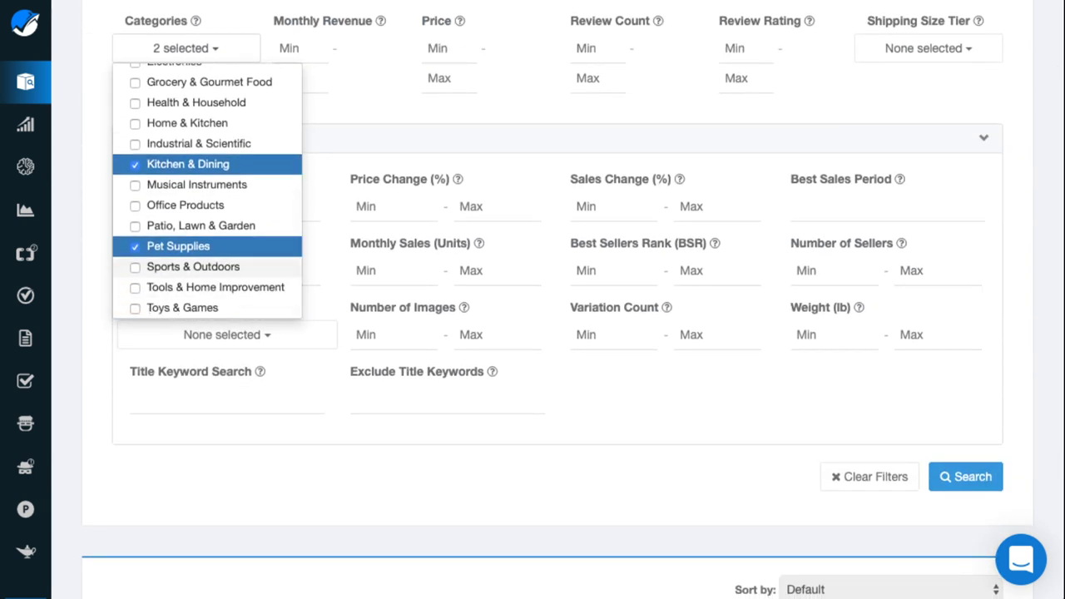
scroll(207, 266, "up", 5)
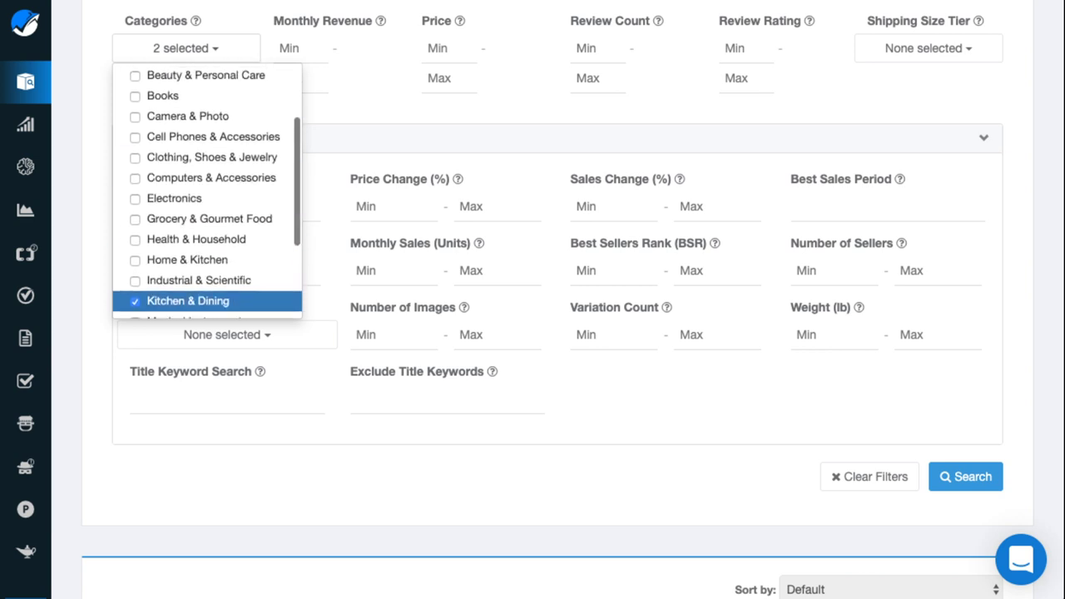
scroll(206, 191, "up", 2)
scroll(206, 192, "down", 5)
scroll(207, 191, "down", 2)
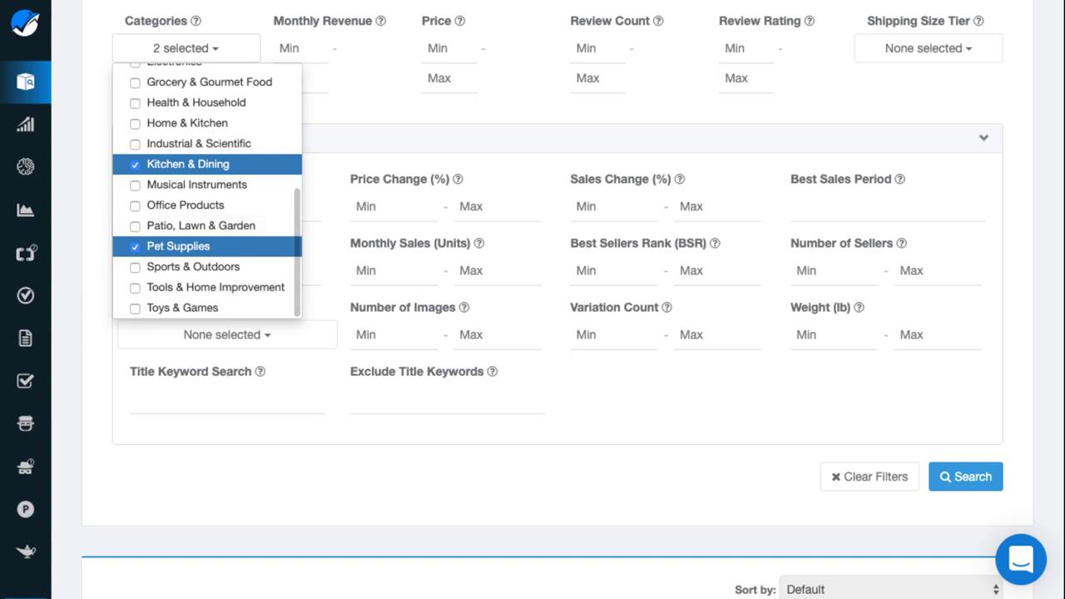
key("Escape")
Recheck the Kitchen & Dining and Pet Supplies selections in the category list
scroll(533, 299, "down", 1)
scroll(532, 300, "up", 3)
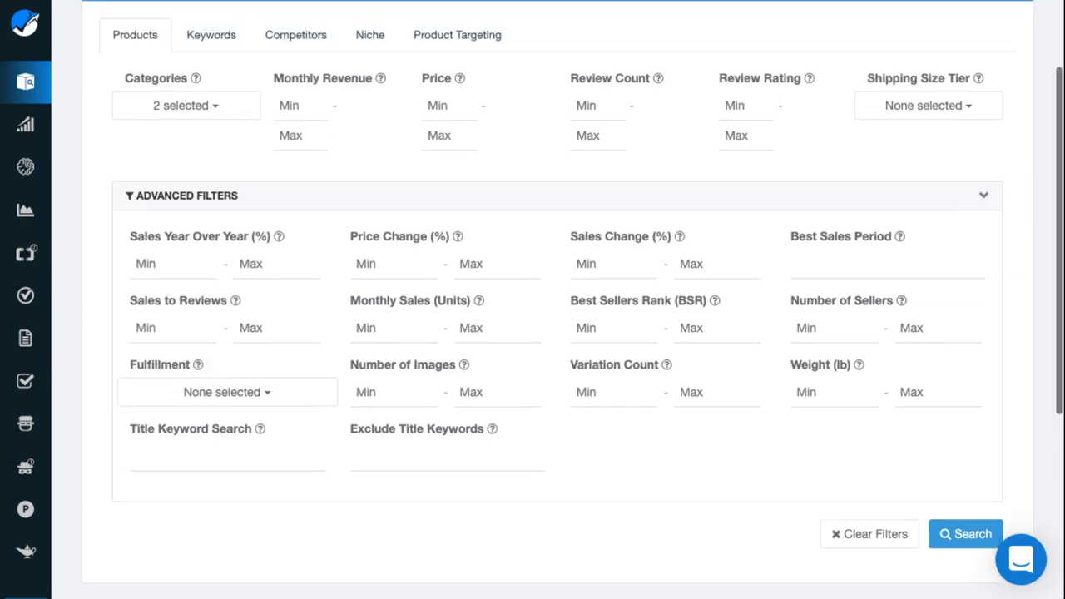
left_click(186, 228)
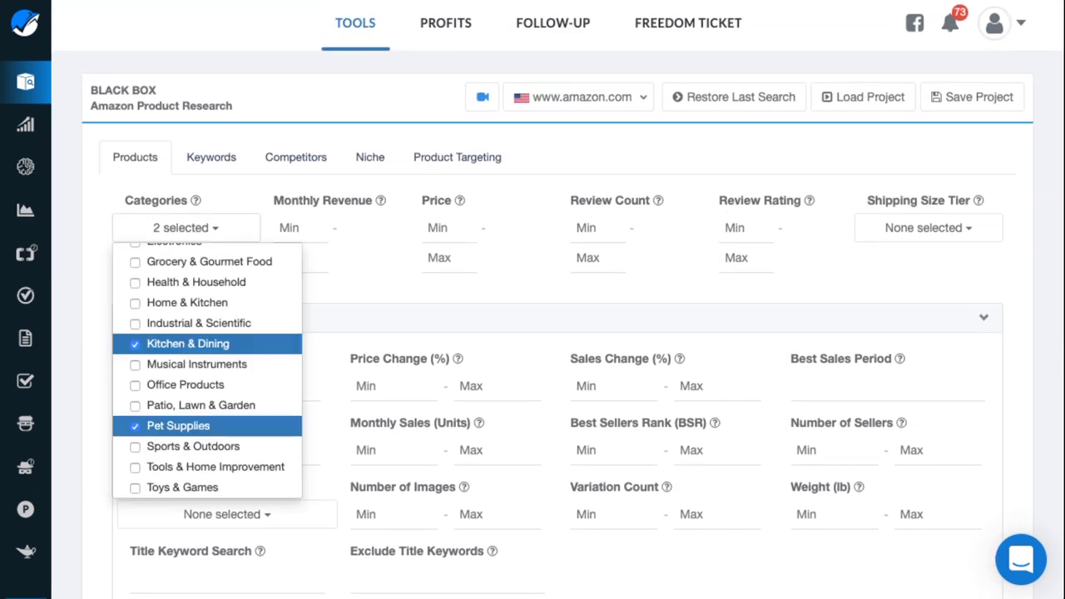
scroll(532, 299, "down", 1)
key("Escape")
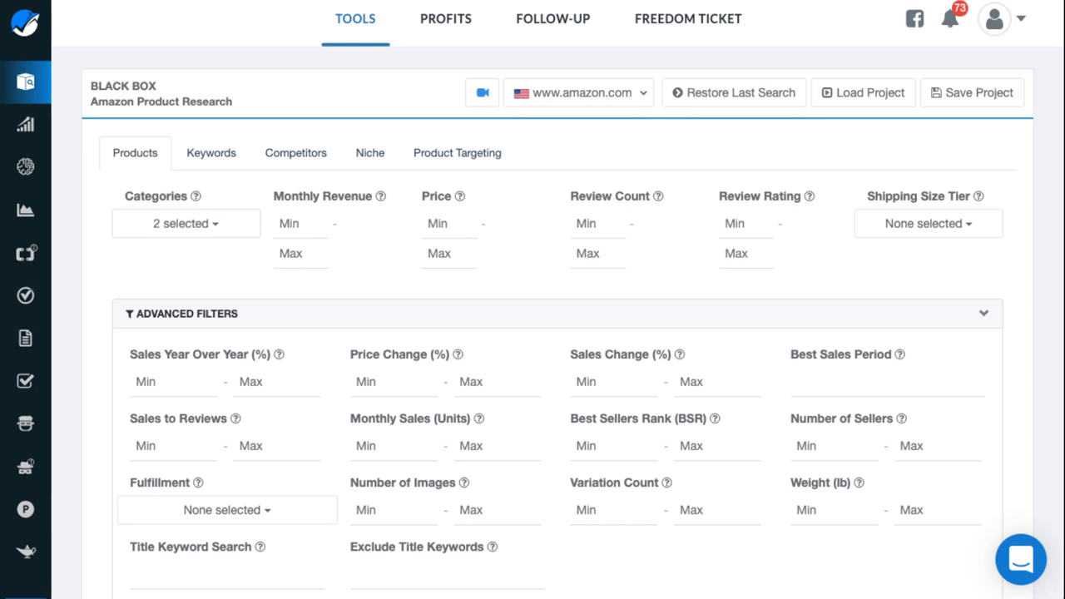
left_click(186, 223)
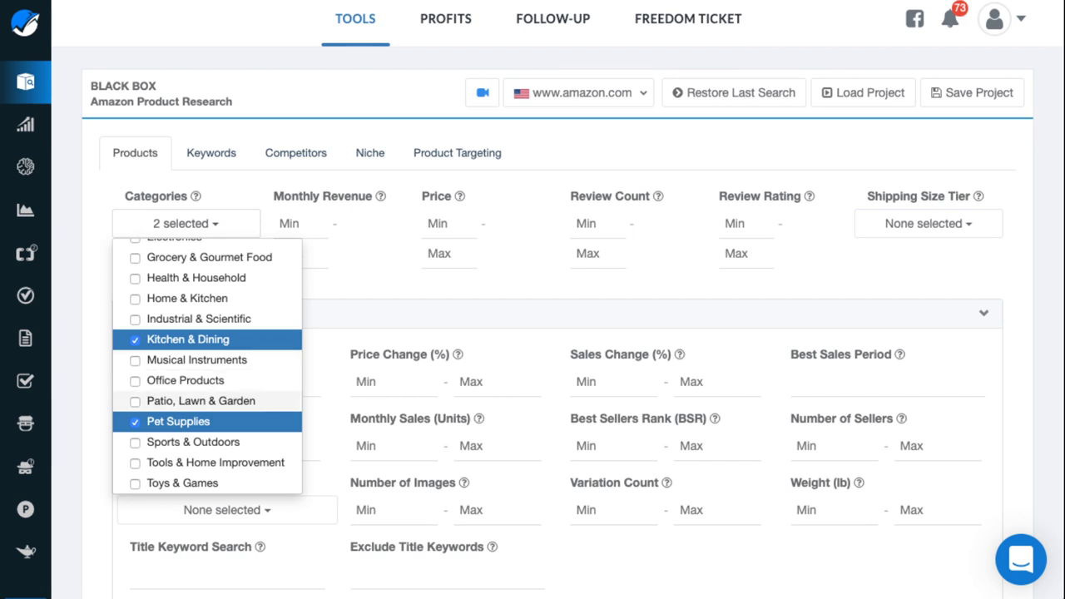
key("Escape")
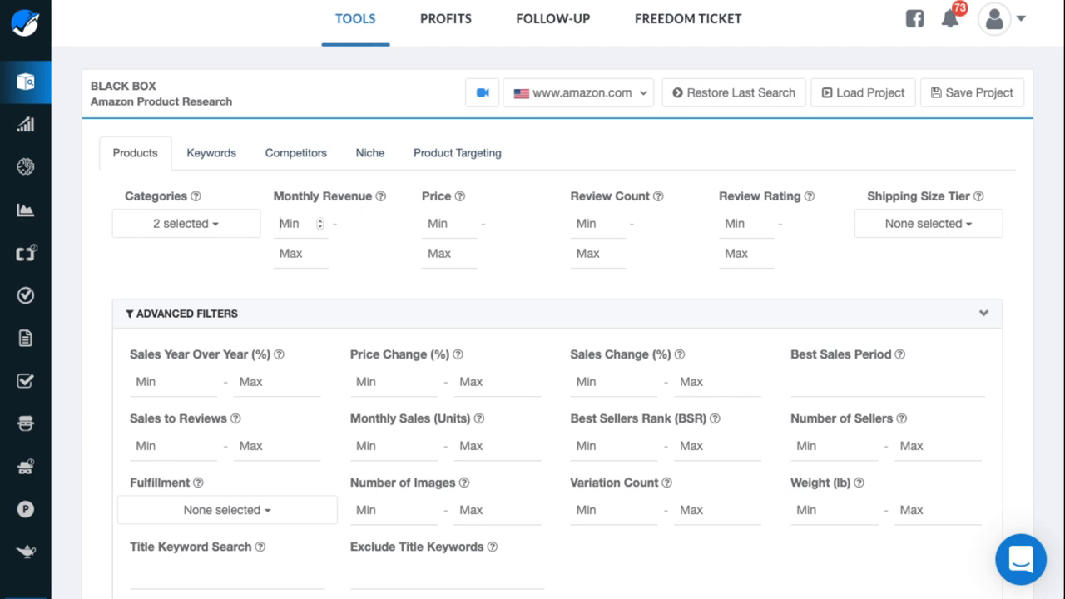
Set the price filter to a minimum of 15 and a maximum of 25
left_click(440, 223)
type("15")
key("Tab")
type("25")
double_click(429, 224)
left_click(469, 227)
left_click_drag(442, 223, 427, 223)
type("15")
double_click(436, 195)
left_click(436, 196)
Set the minimum monthly revenue to 3000
left_click(291, 223)
type("3000")
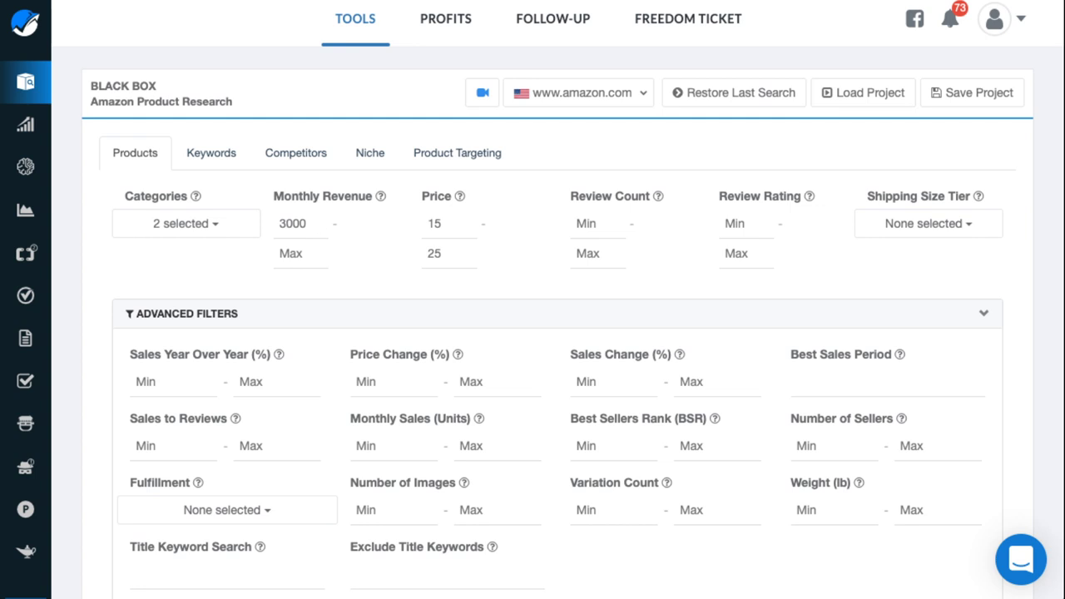
double_click(292, 223)
Try a maximum monthly revenue of 25000 and clear the value
left_click(291, 253)
type("1")
key("BackSpace")
type("25000")
double_click(280, 253)
key("BackSpace")
scroll(557, 299, "down", 1)
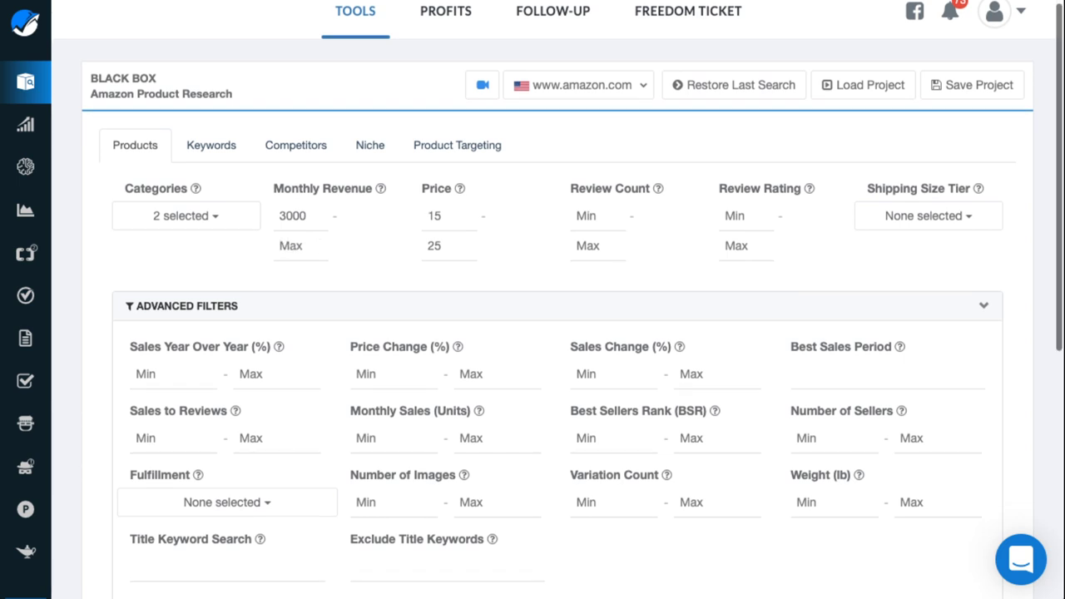
Set the maximum review count to 50 and the maximum review rating to 3.5, leaving the shipping size tier unselected
scroll(558, 300, "up", 1)
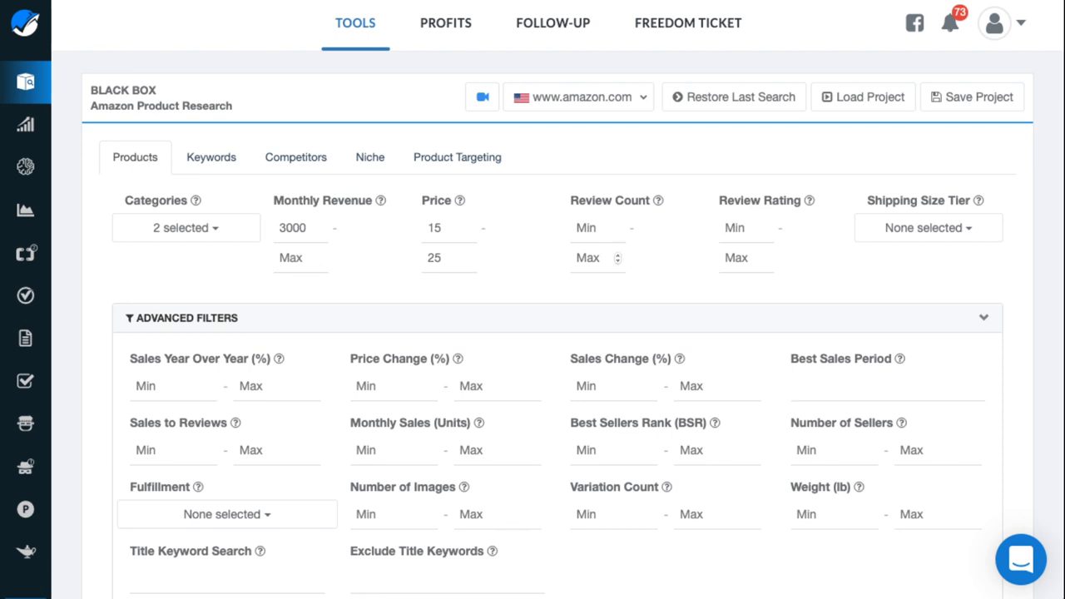
left_click(597, 257)
type("50")
type("3.5")
left_click(928, 227)
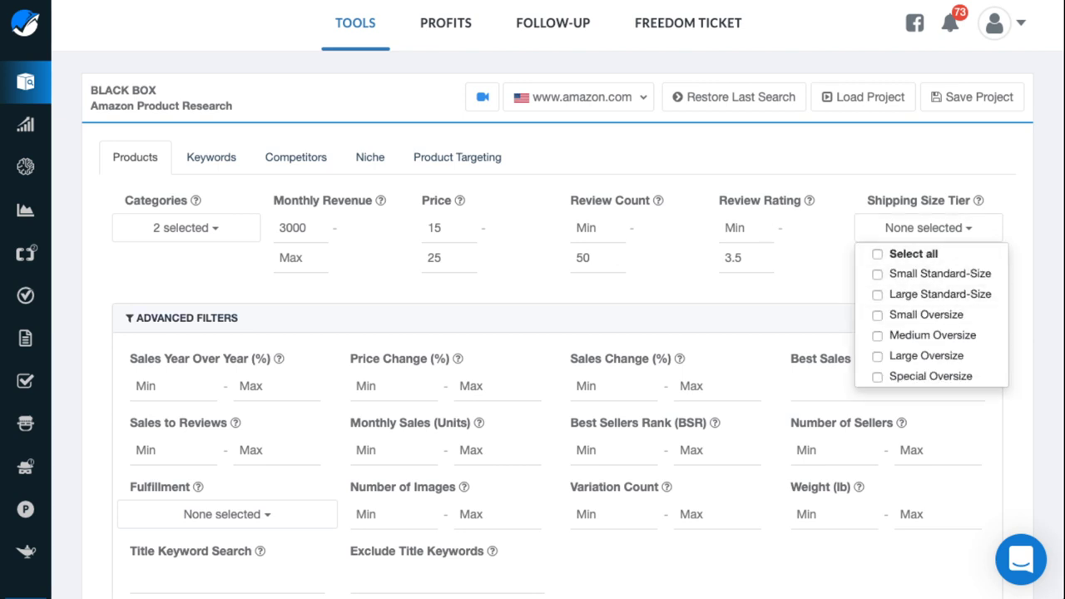
key("Escape")
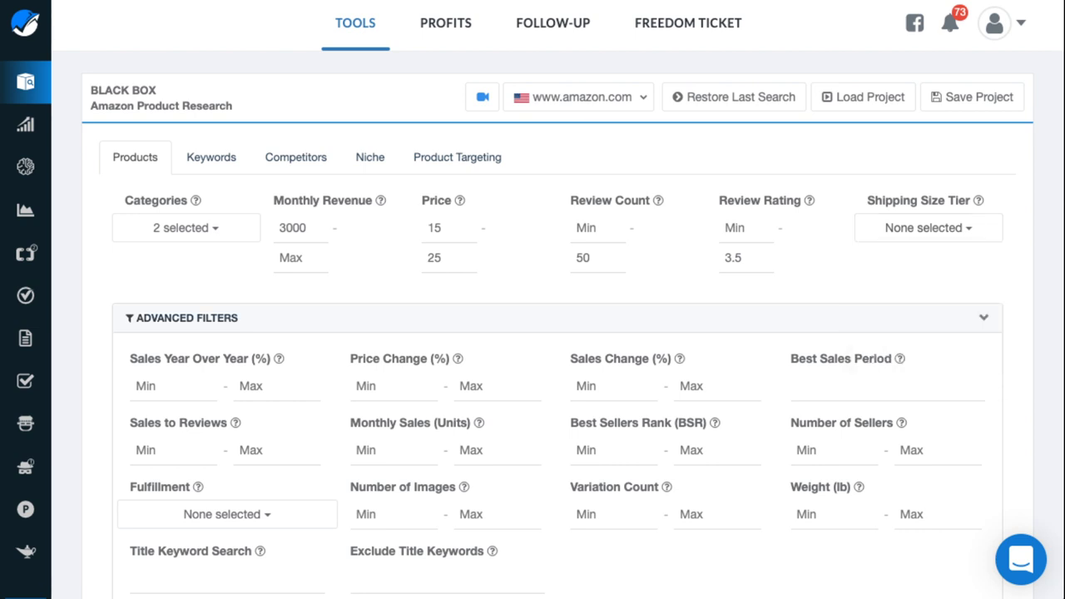
Set the maximum number of sellers to 2 and the maximum number of images to 4 in the advanced filters
scroll(973, 299, "down", 2)
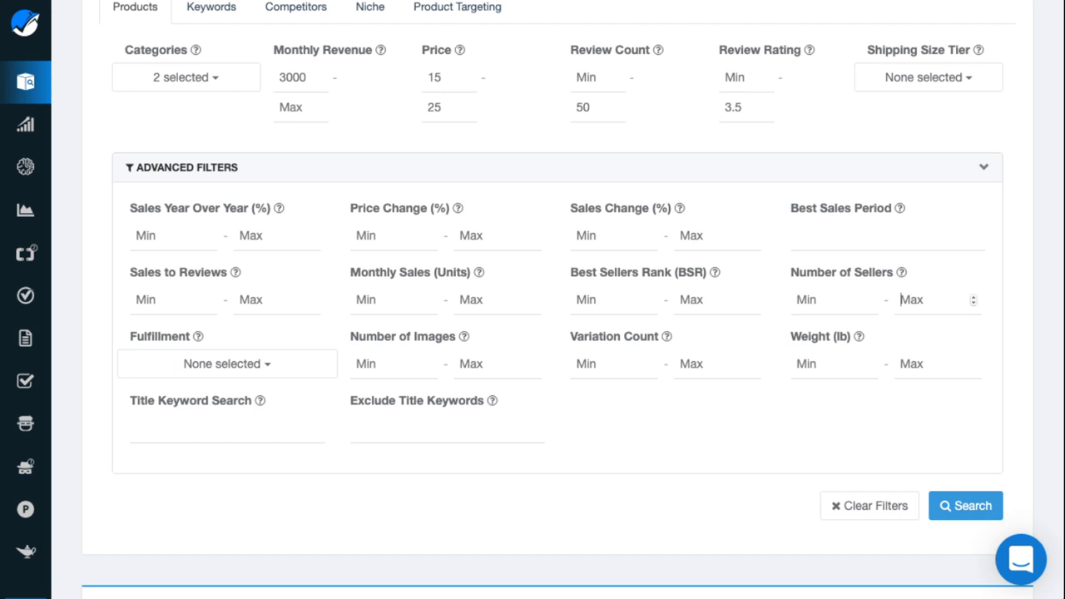
left_click(924, 299)
type("2")
left_click(226, 364)
key("Escape")
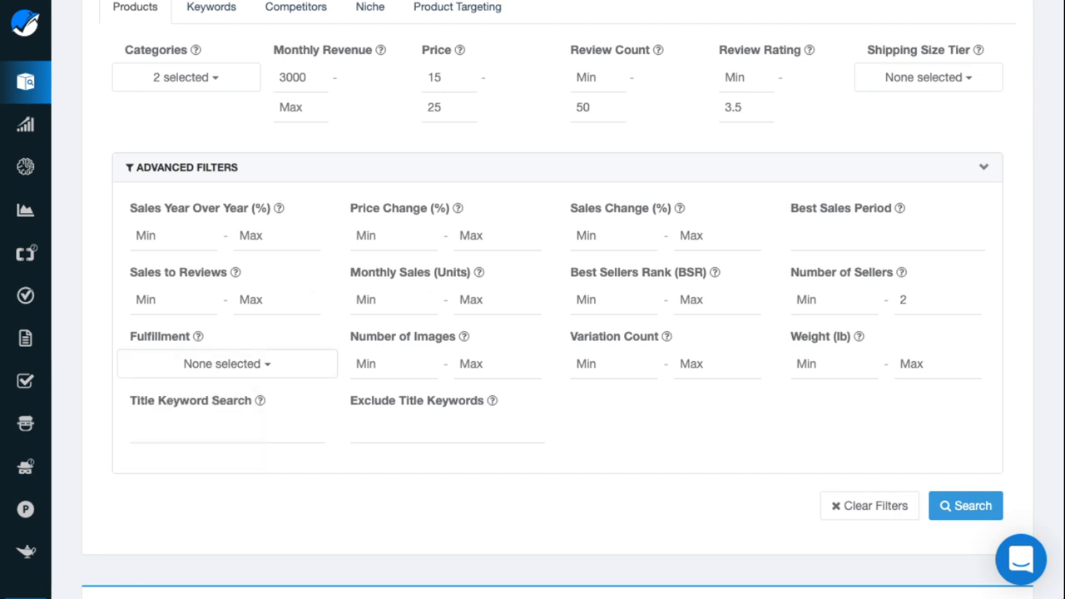
left_click(471, 364)
type("4")
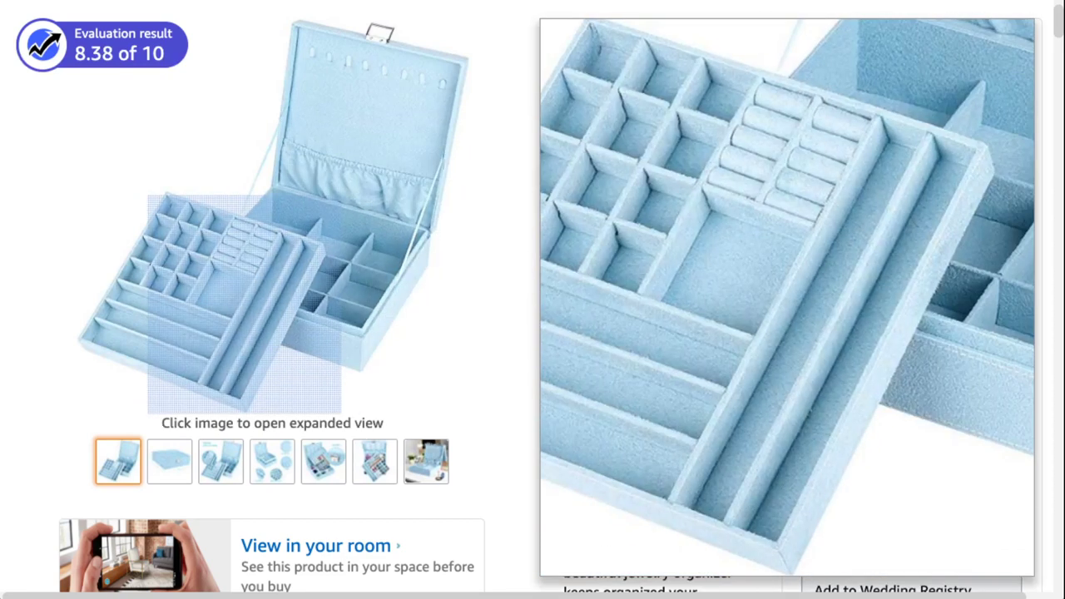
mouse_move(169, 461)
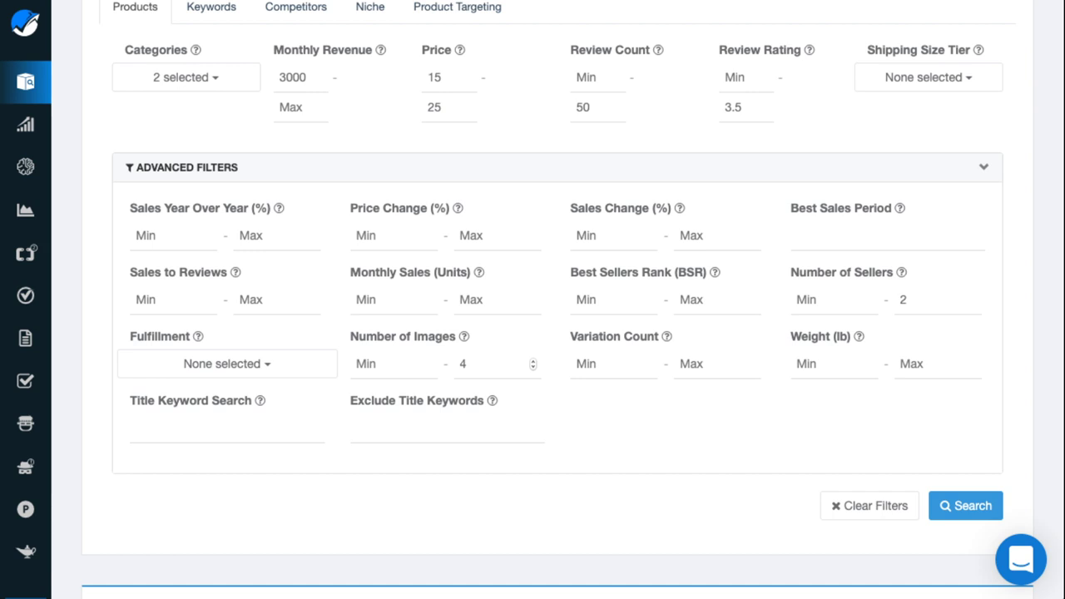
Review the configured filters and run the product search
scroll(616, 300, "up", 1)
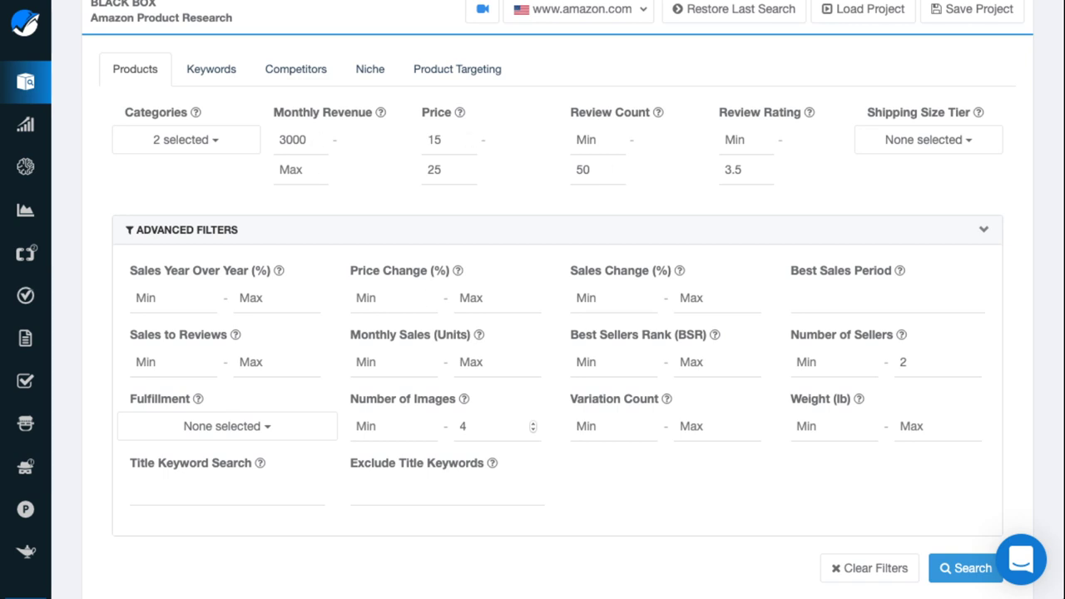
scroll(649, 358, "down", 1)
scroll(532, 332, "down", 1)
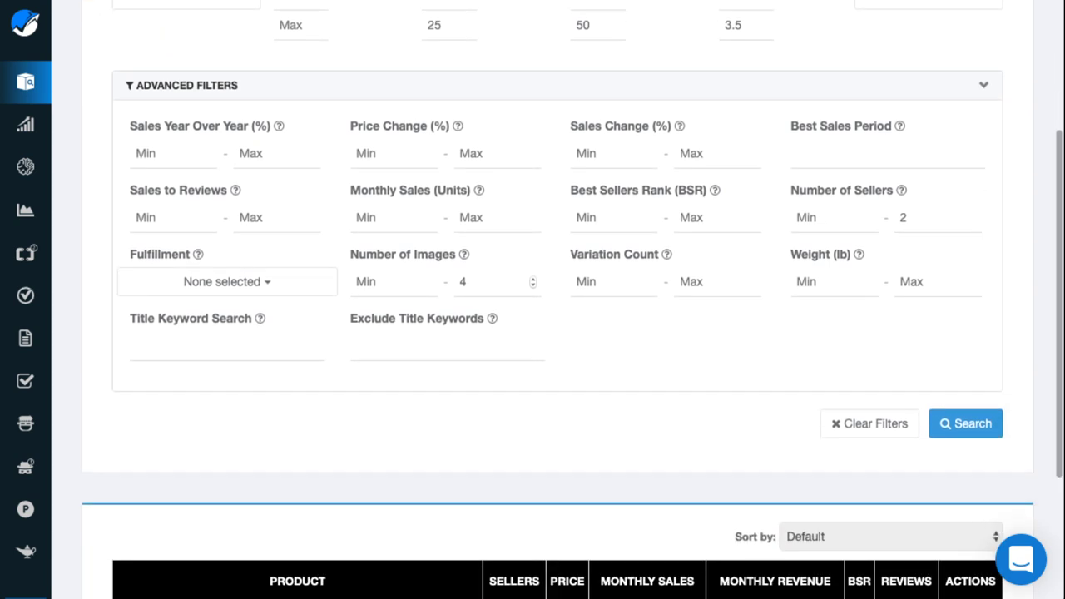
scroll(533, 333, "up", 3)
scroll(532, 332, "down", 1)
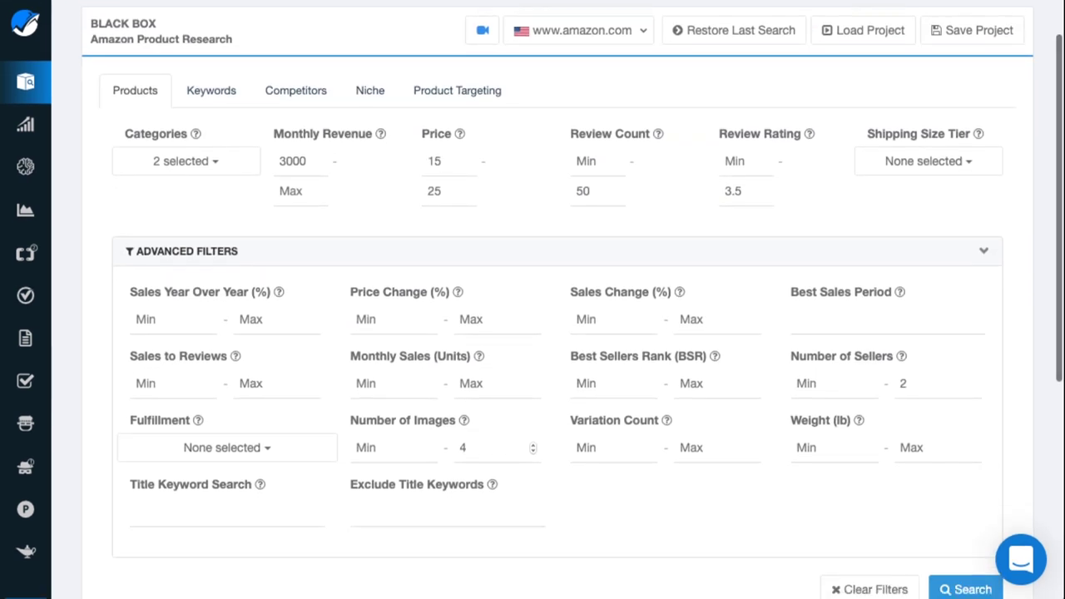
scroll(532, 333, "down", 1)
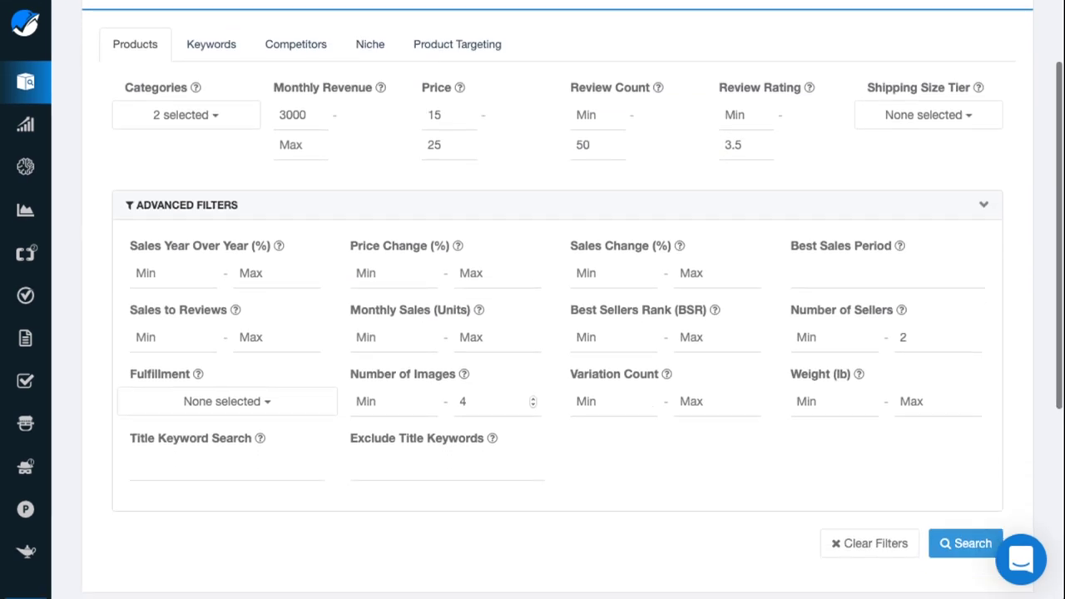
left_click(964, 553)
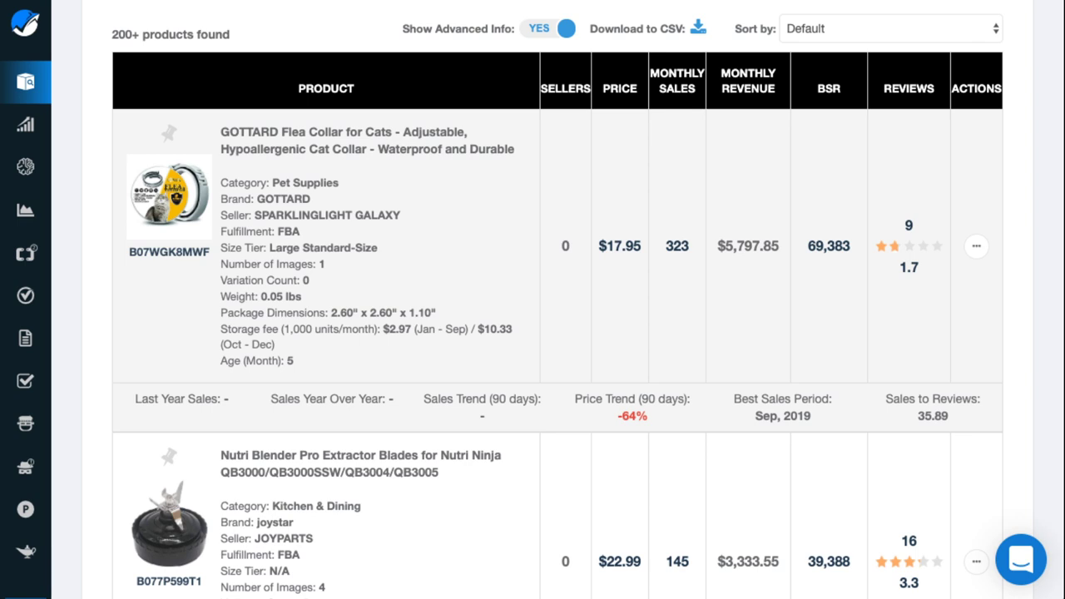
Examine the product results down to the Vigar Flower Power Nylon Dish Brush and open its Amazon listing
scroll(557, 333, "down", 3)
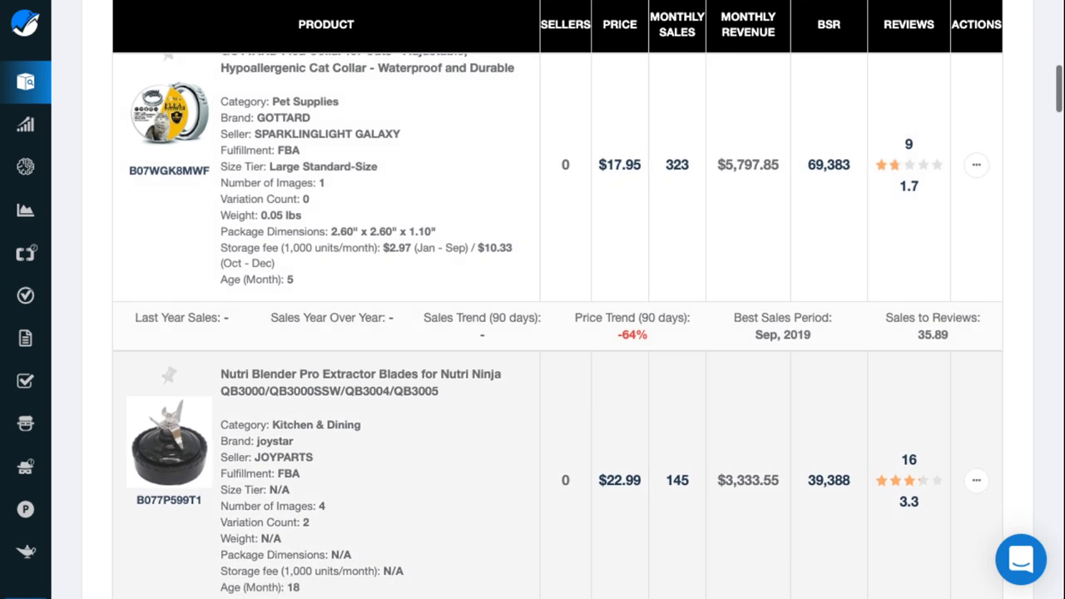
scroll(558, 333, "down", 1)
scroll(558, 333, "up", 2)
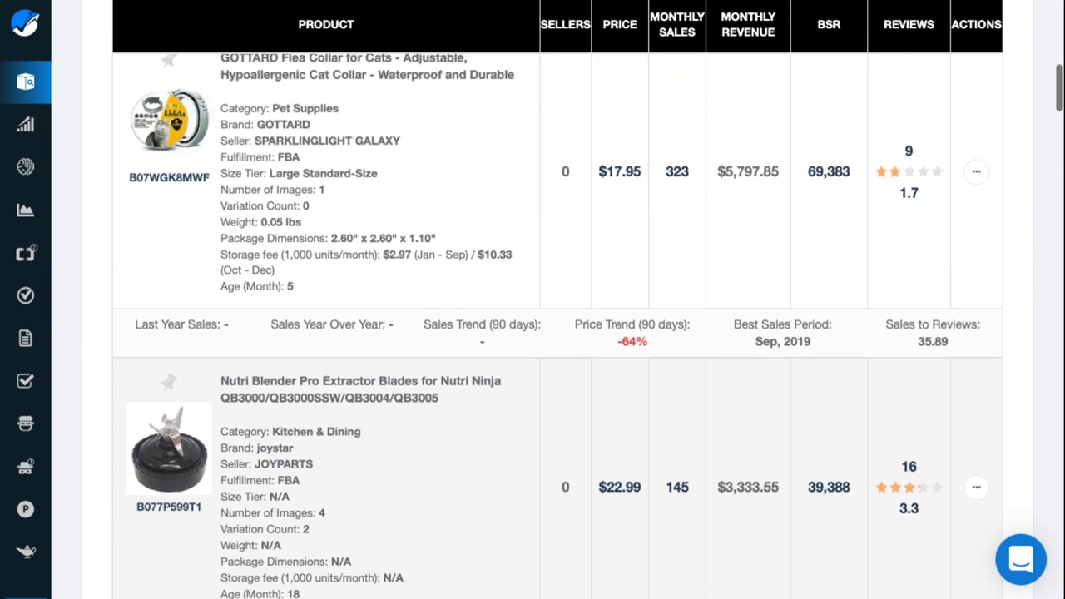
scroll(557, 332, "up", 3)
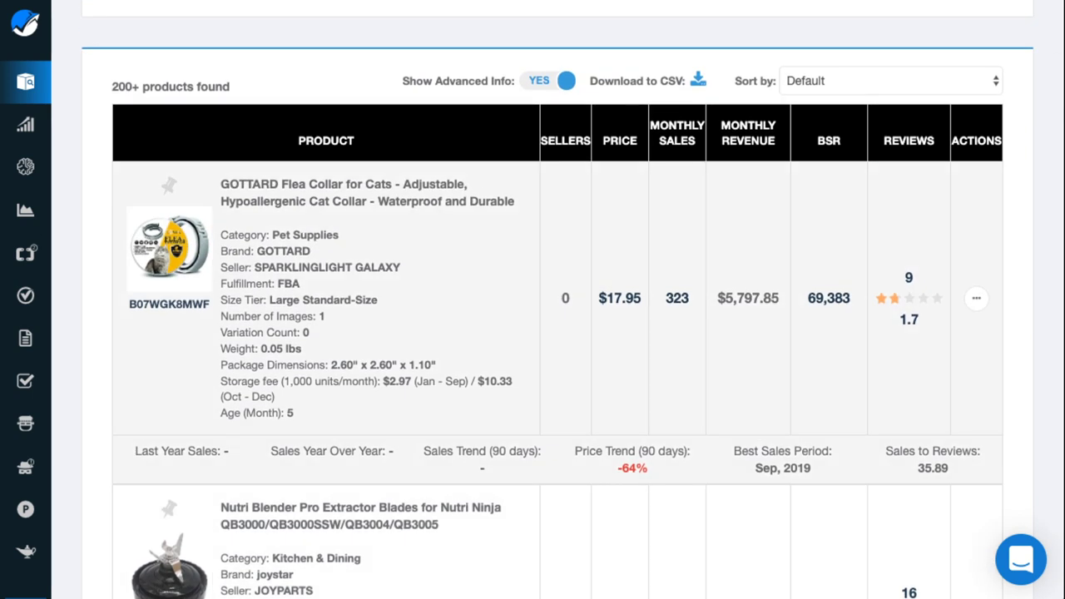
scroll(557, 333, "down", 6)
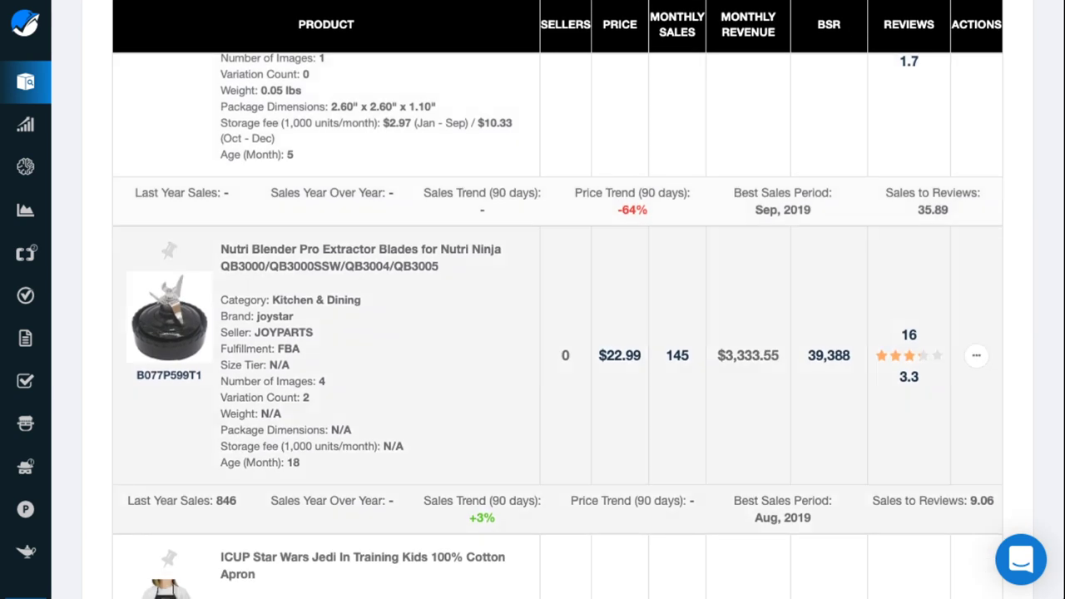
scroll(557, 333, "down", 3)
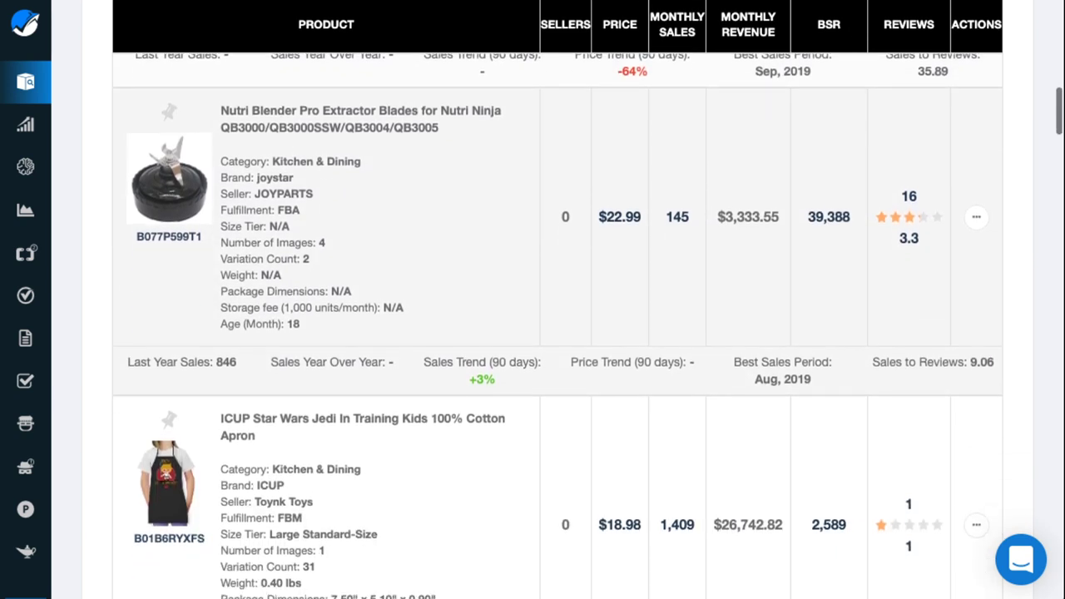
scroll(557, 333, "down", 4)
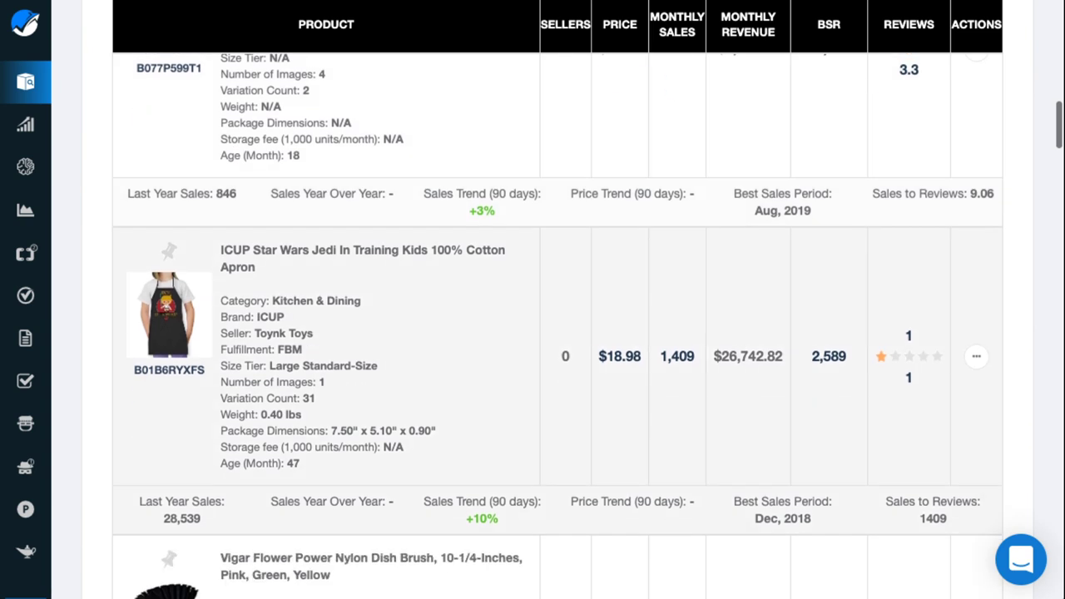
scroll(558, 333, "down", 6)
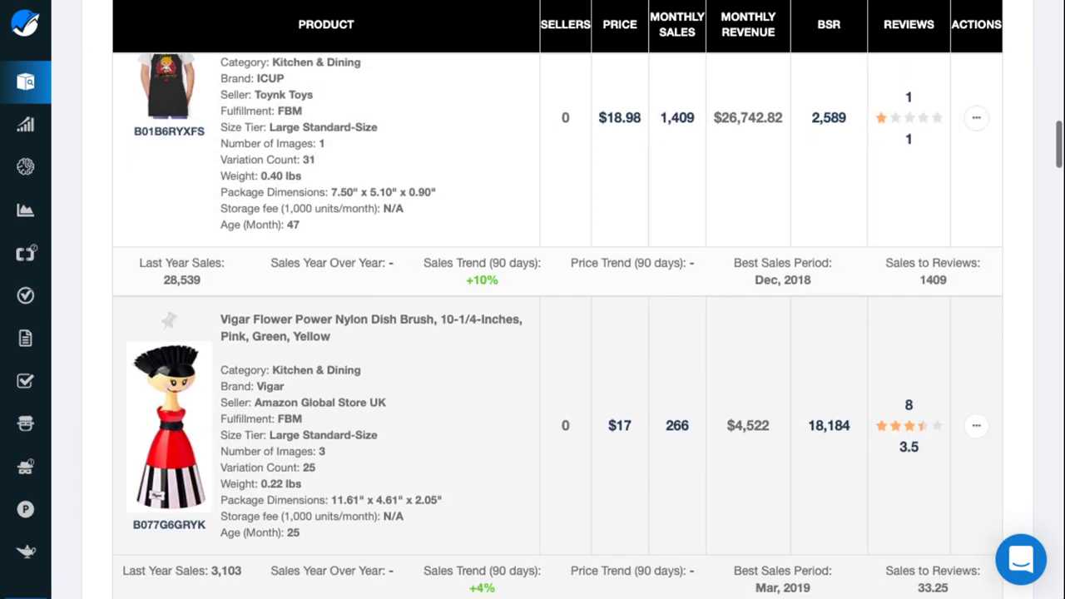
scroll(557, 333, "down", 1)
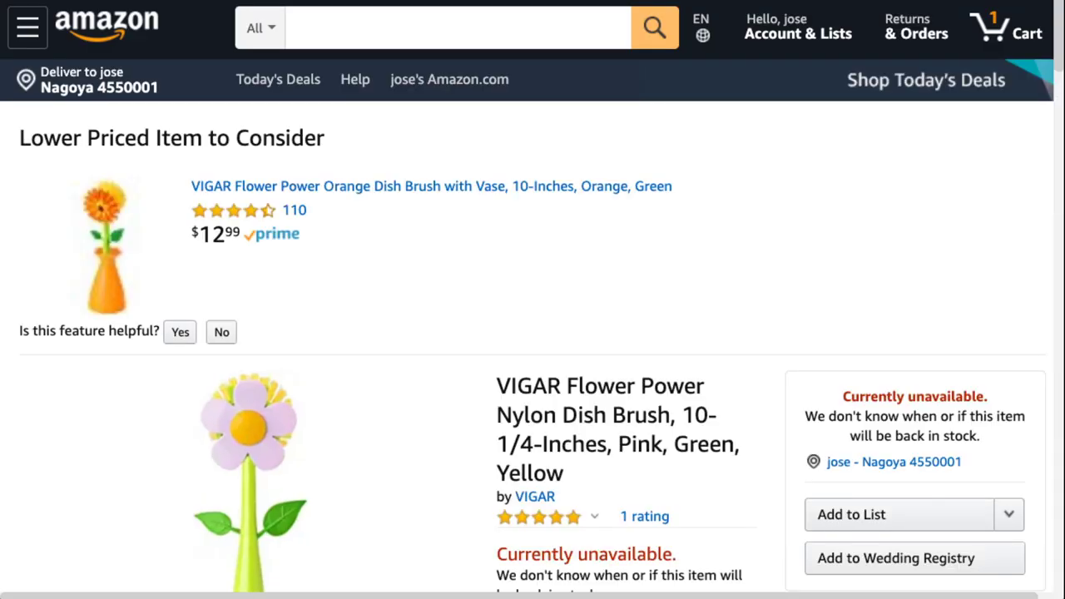
Examine the Vigar dish brush listing, including its evaluation score, revenue calculator and the items bought after viewing it
scroll(533, 300, "down", 3)
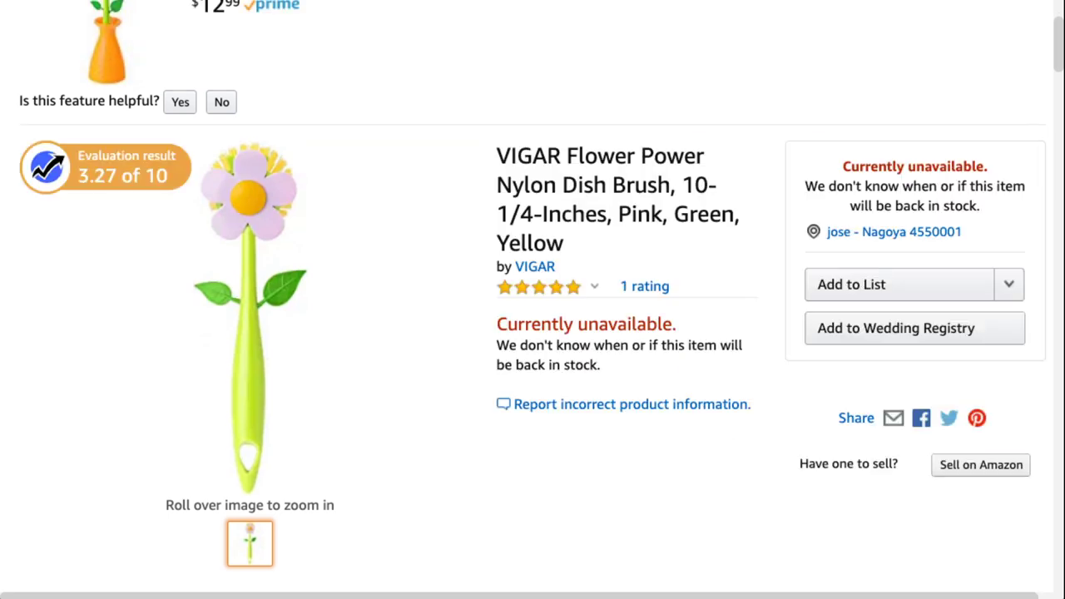
scroll(249, 250, "down", 6)
scroll(345, 310, "down", 15)
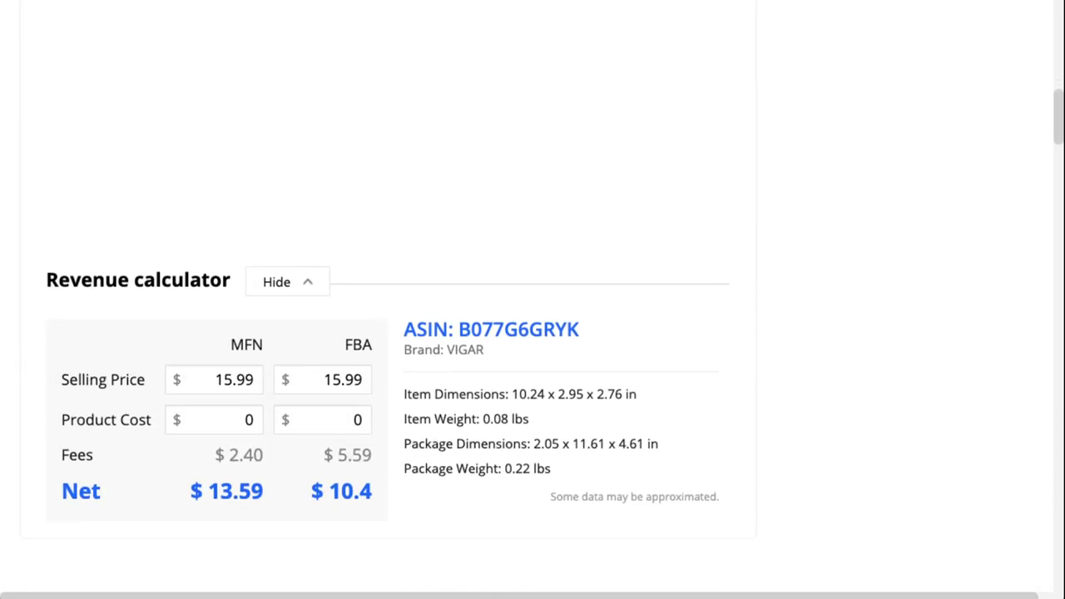
scroll(345, 310, "down", 3)
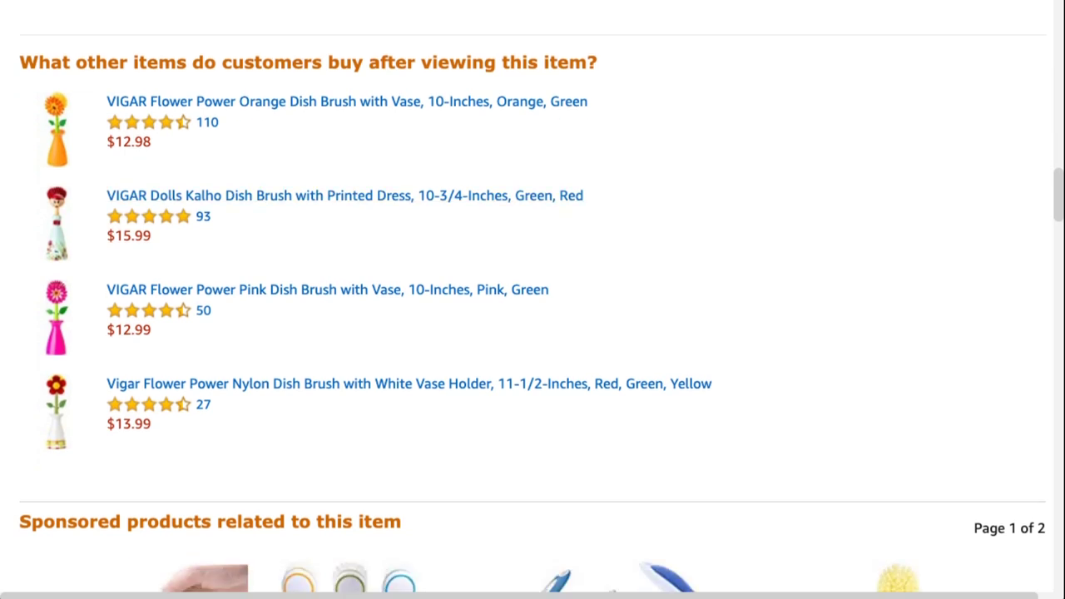
Compare the sponsored related products and the similar brushes customers also shopped for by price, rating and review count
scroll(348, 500, "down", 5)
scroll(348, 499, "up", 1)
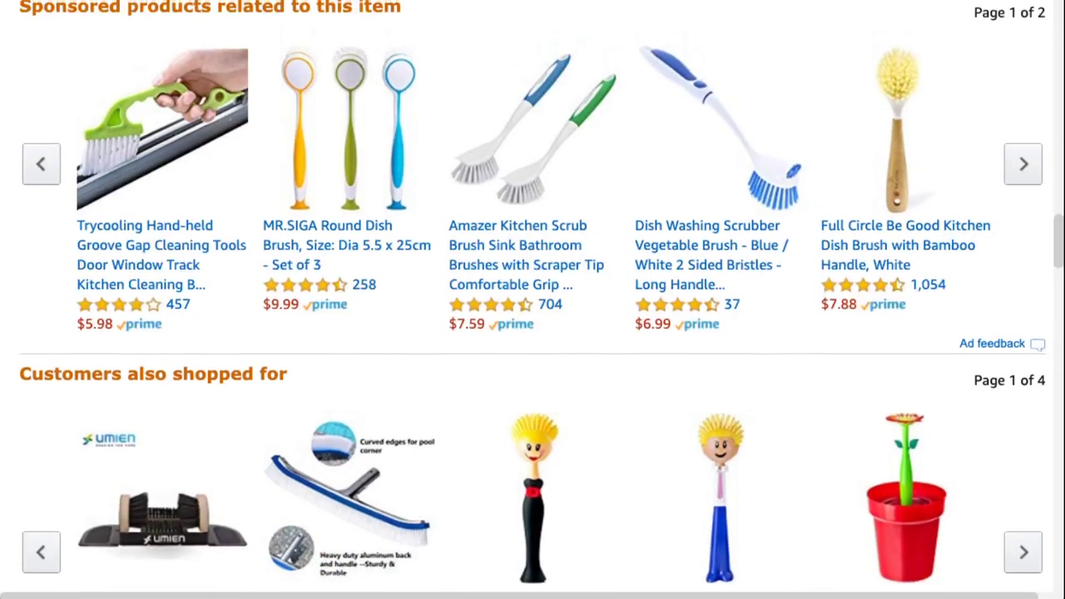
scroll(348, 499, "down", 2)
scroll(348, 533, "up", 2)
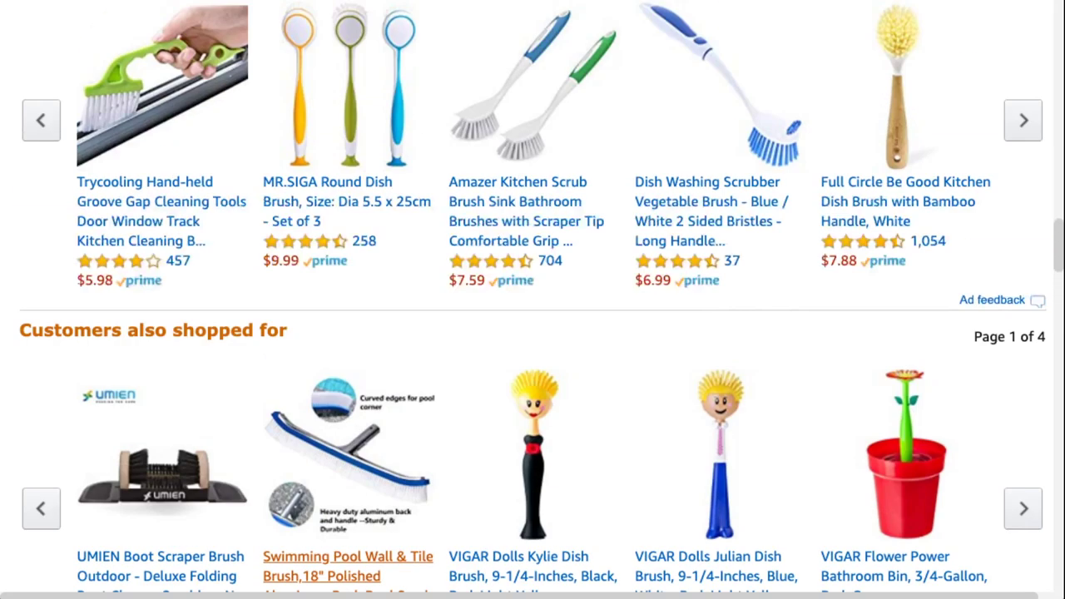
scroll(499, 532, "down", 1)
scroll(515, 516, "down", 1)
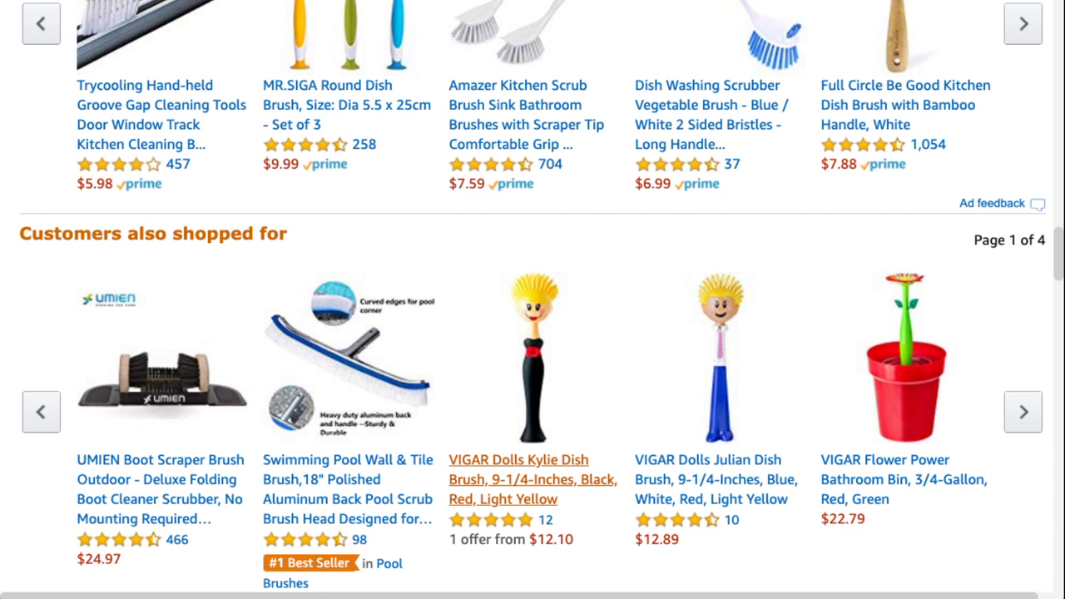
scroll(532, 333, "down", 3)
scroll(532, 333, "up", 2)
scroll(533, 479, "up", 2)
scroll(532, 479, "down", 1)
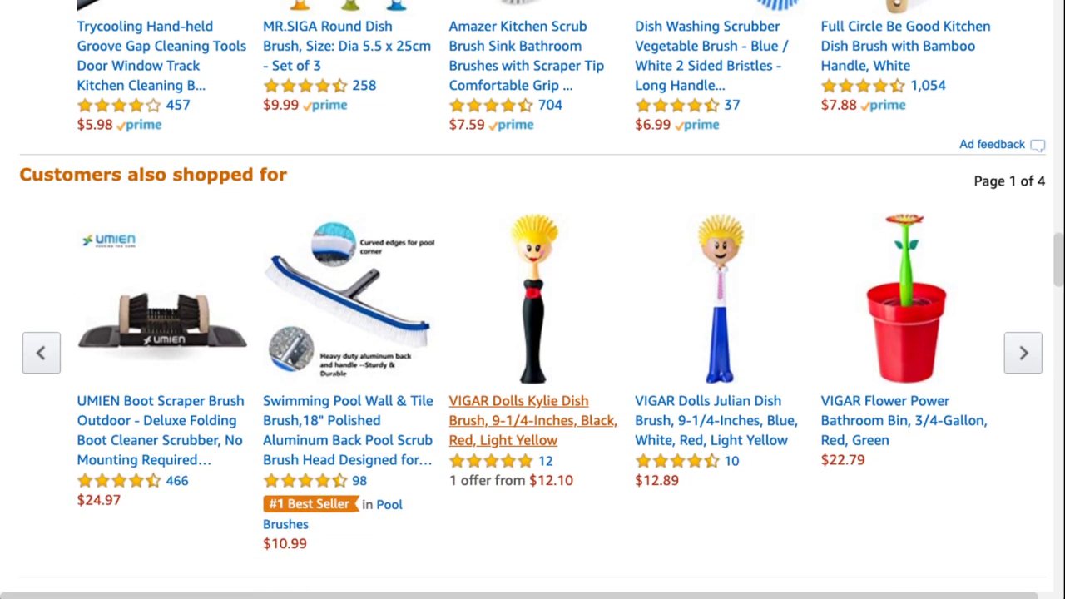
scroll(533, 441, "up", 1)
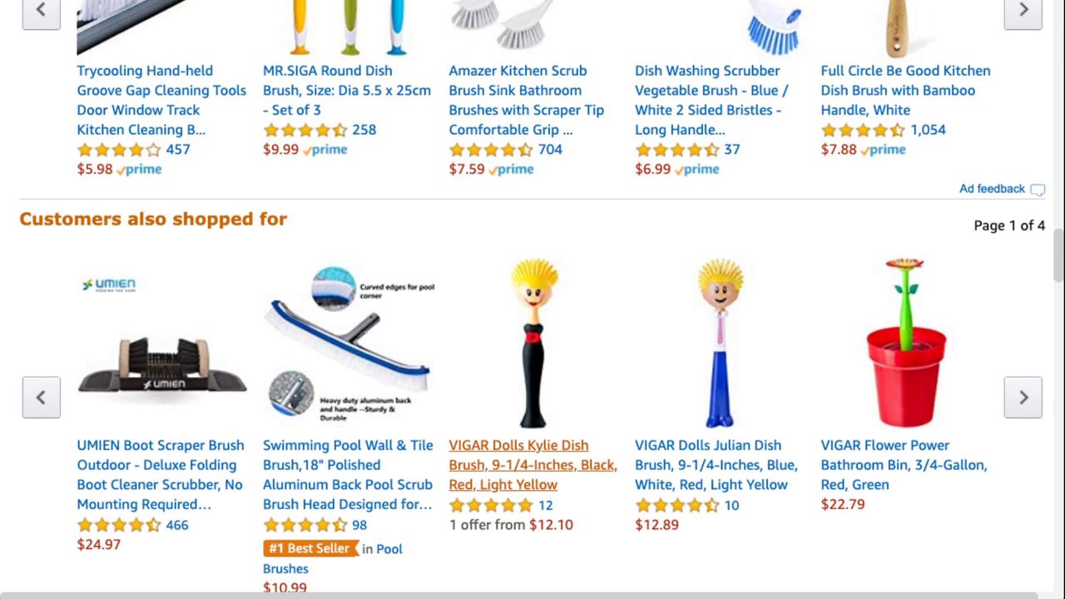
Open the VIGAR Dolls Kylie Dish Brush listing and examine its product images, including the packaging and in-use photos
left_click(518, 464)
scroll(533, 300, "down", 1)
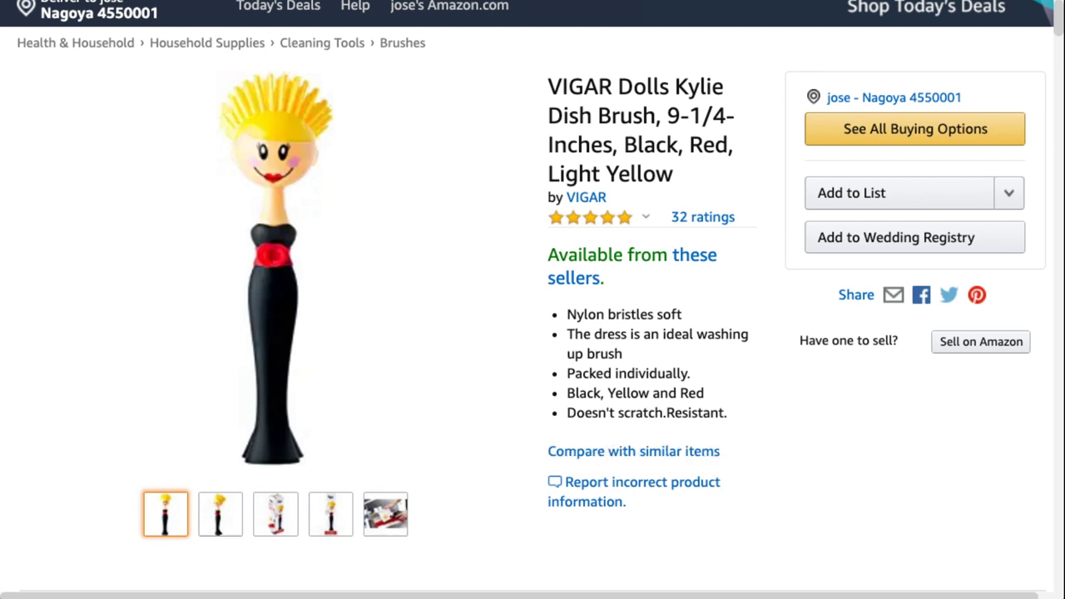
scroll(532, 299, "down", 1)
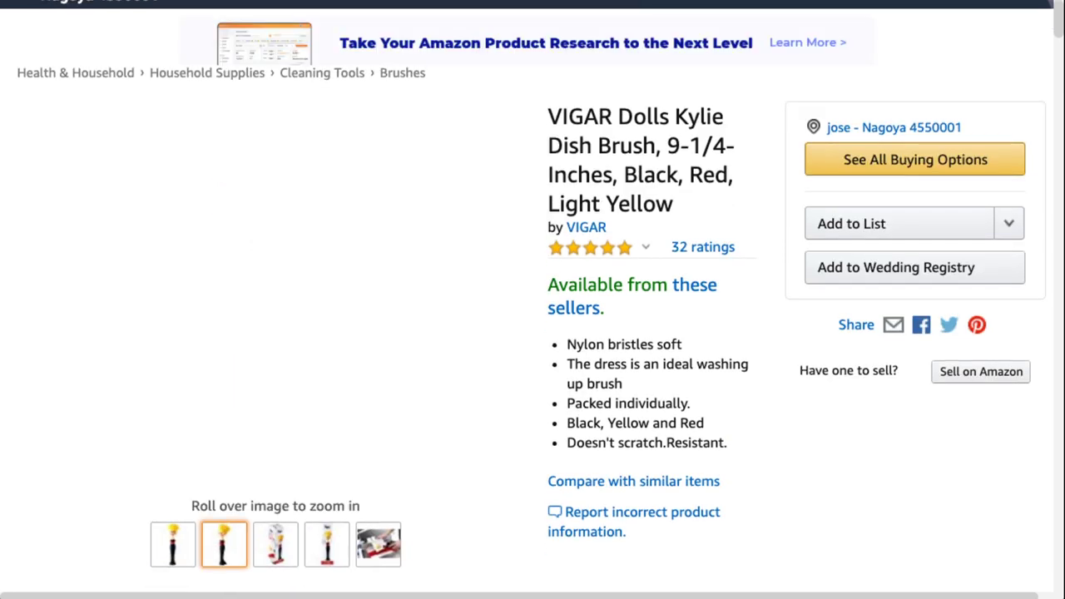
mouse_move(276, 544)
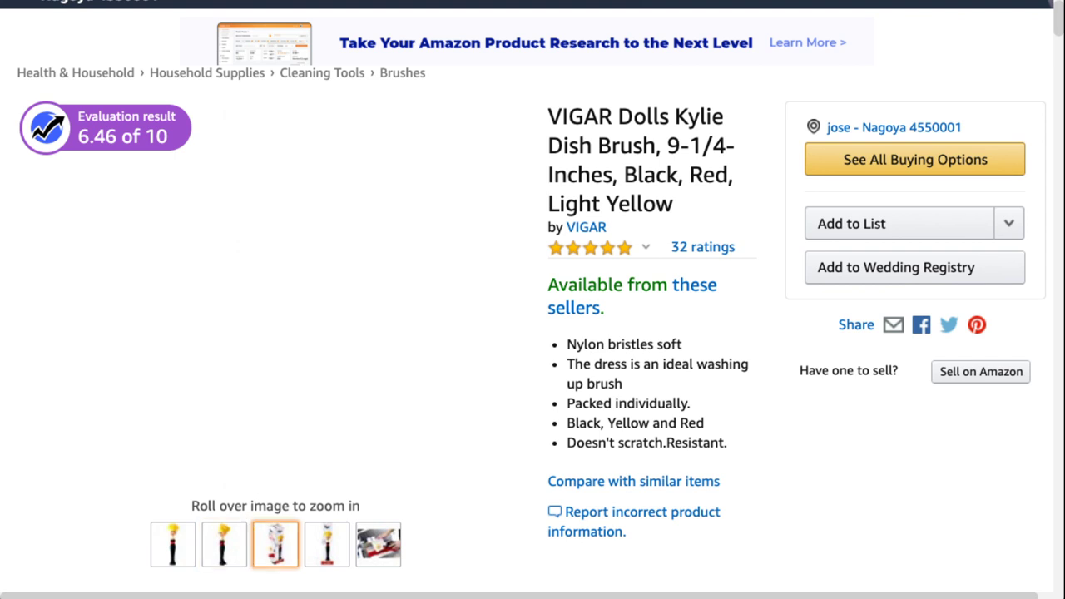
mouse_move(327, 544)
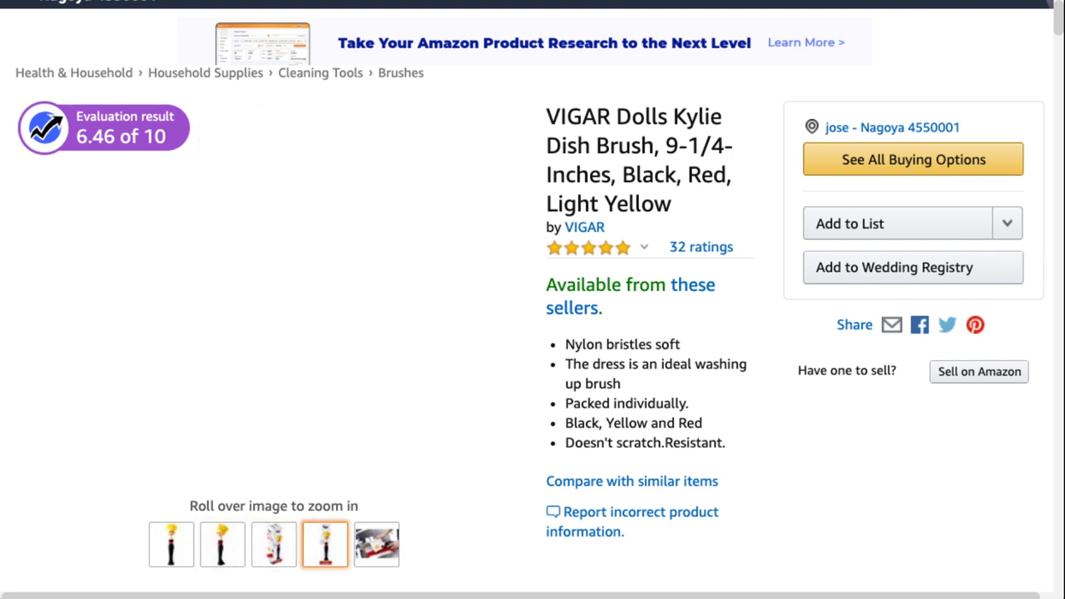
scroll(533, 300, "right", 1)
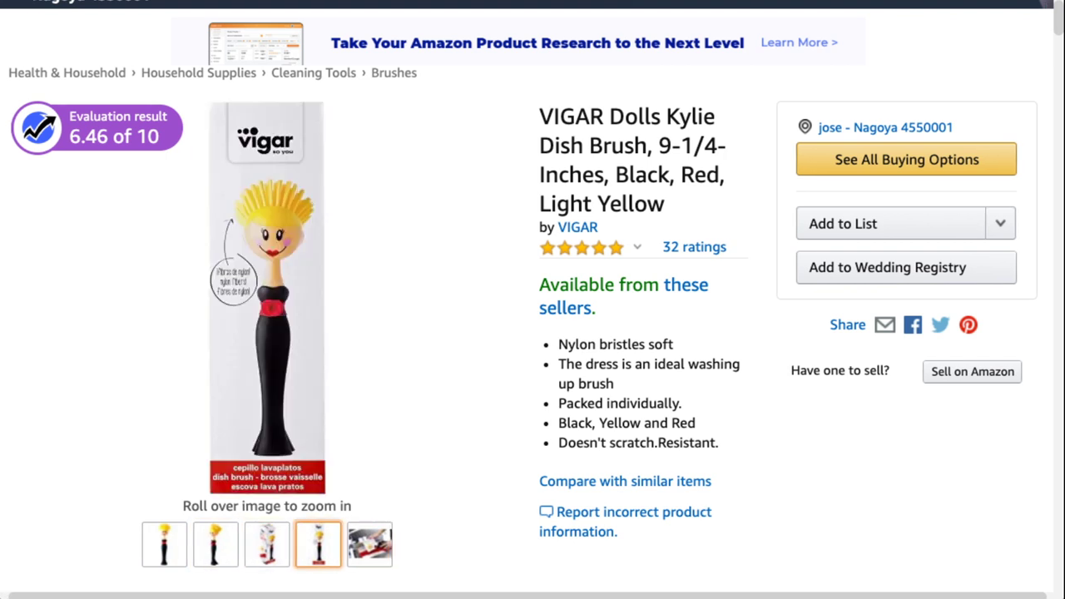
mouse_move(268, 436)
mouse_move(369, 544)
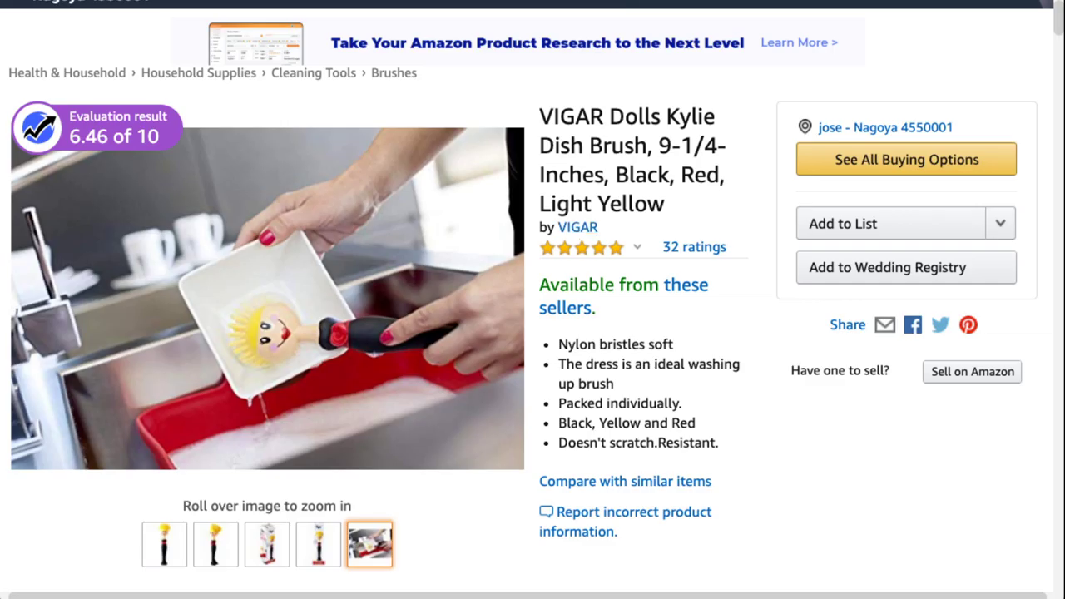
scroll(533, 333, "down", 2)
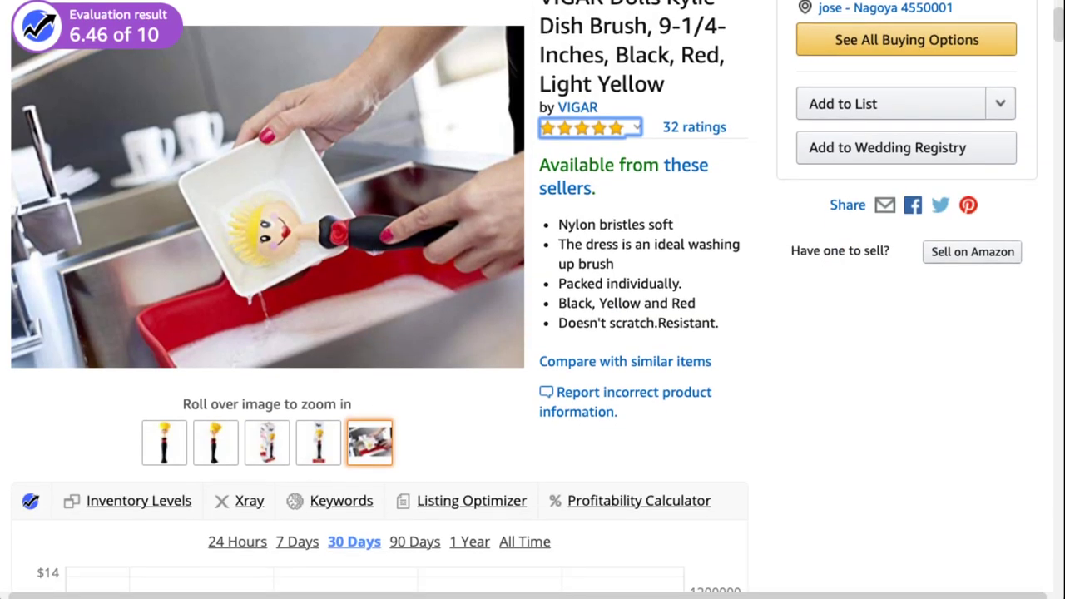
Show the All Time price and sales rank history of the VIGAR Dolls Kylie Dish Brush
scroll(533, 333, "down", 4)
left_click(524, 227)
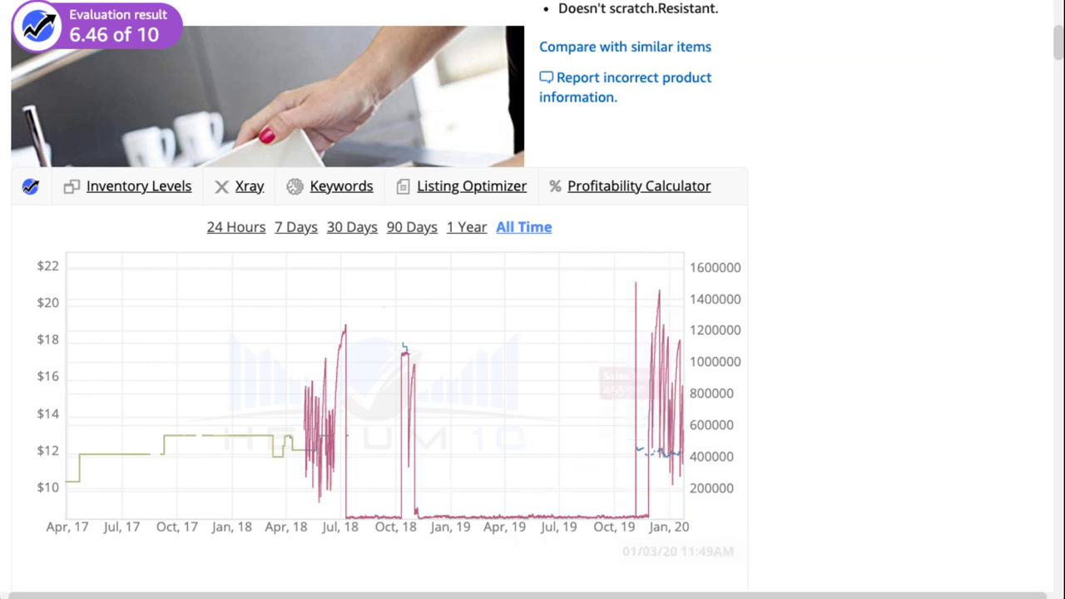
scroll(532, 300, "up", 5)
Compare the 4 stars and above products and the first two pages of sponsored related products by price, rating and review count
scroll(533, 300, "down", 10)
scroll(533, 299, "down", 10)
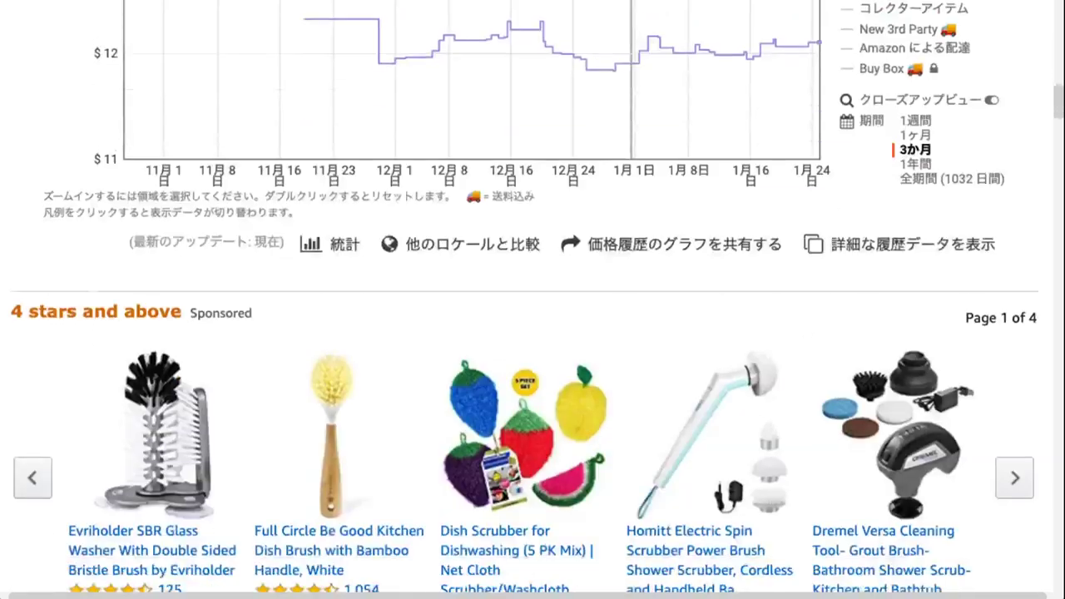
scroll(532, 300, "up", 1)
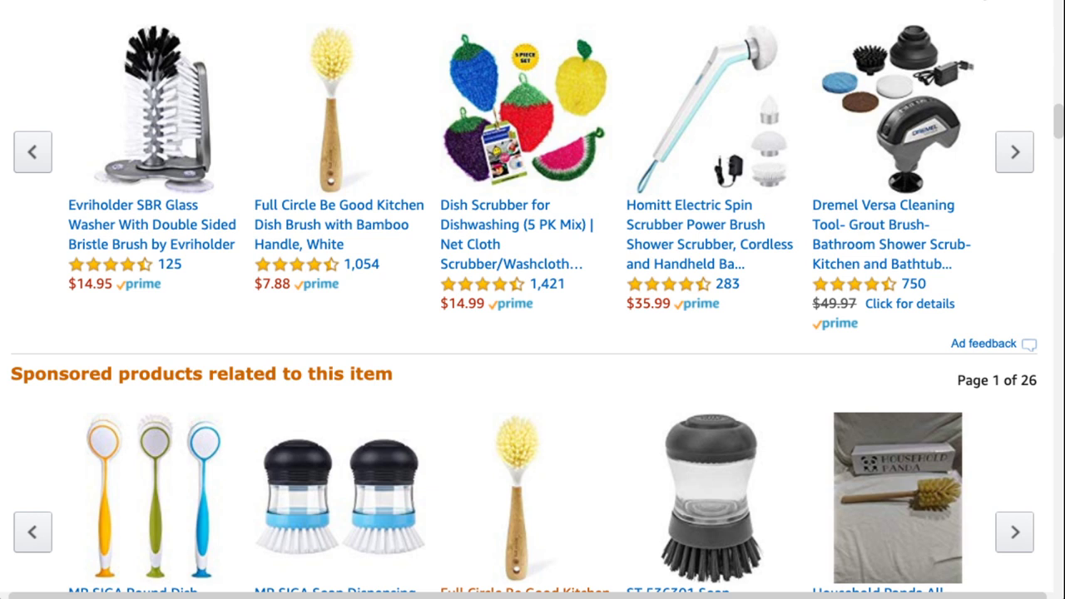
scroll(152, 441, "down", 2)
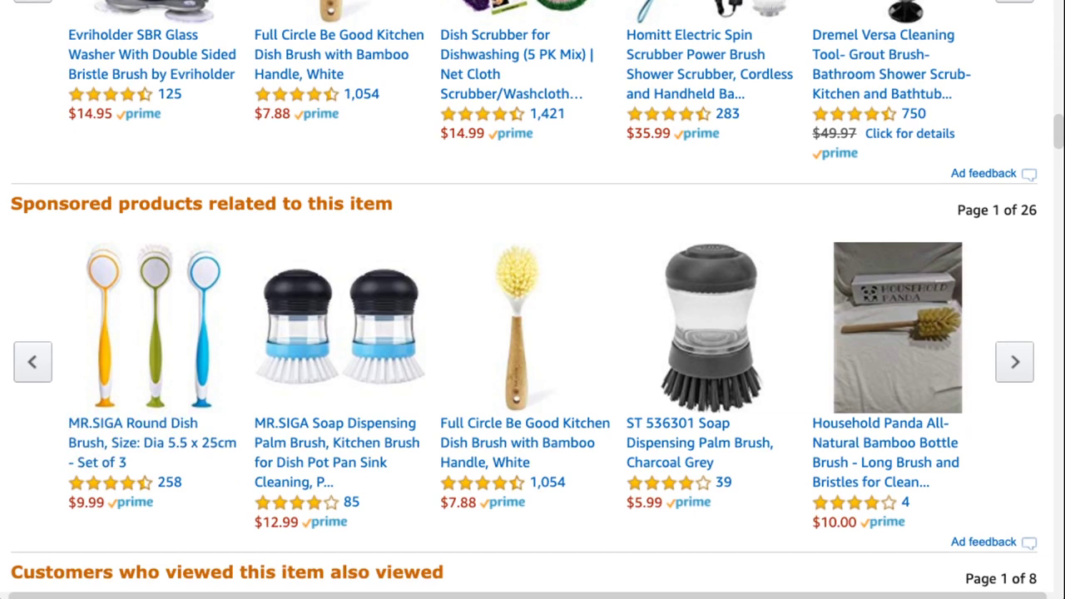
scroll(152, 441, "up", 1)
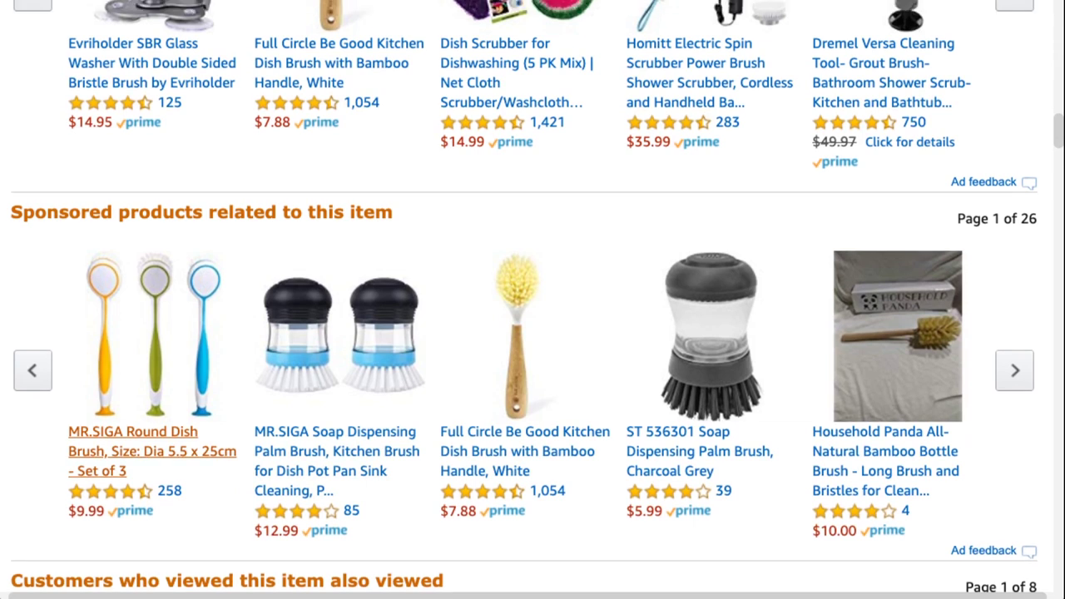
left_click(1014, 371)
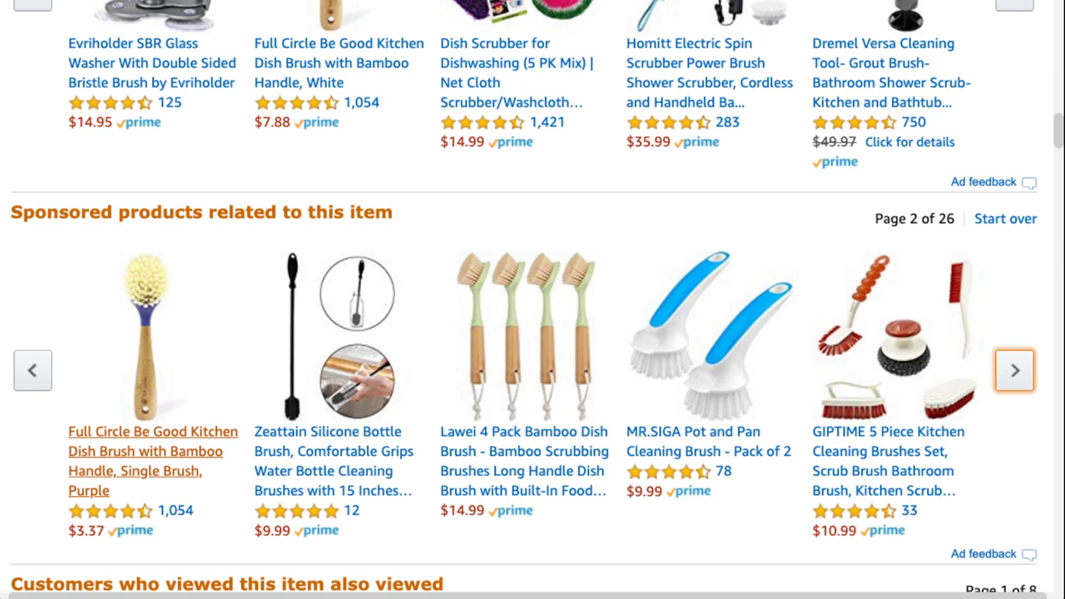
Review the Kylie dish brush's revenue calculator and its product images, including the packaging
scroll(532, 299, "up", 10)
scroll(533, 299, "up", 15)
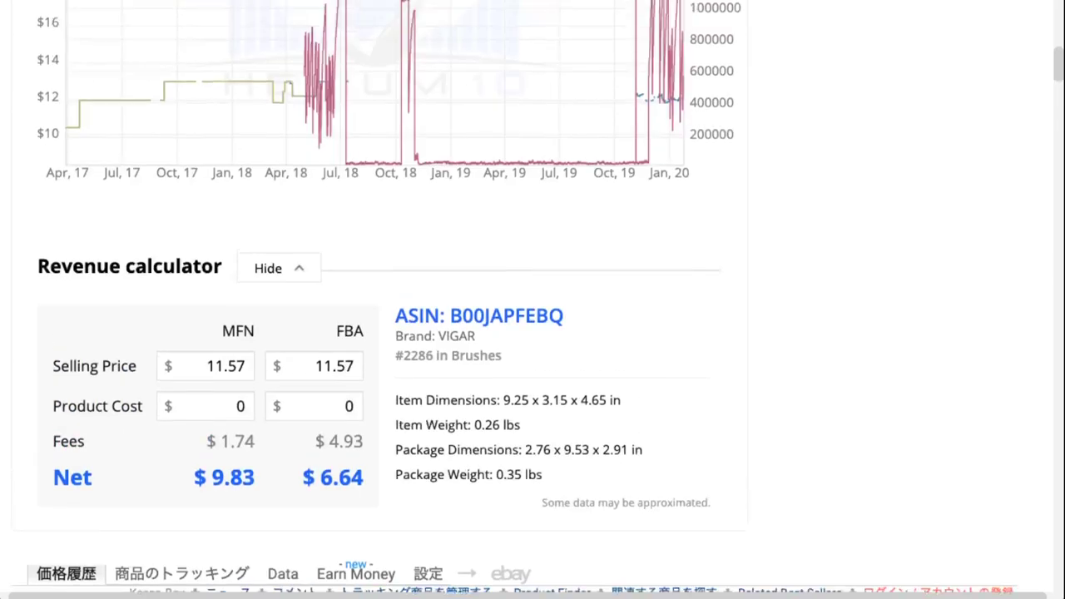
scroll(532, 300, "down", 3)
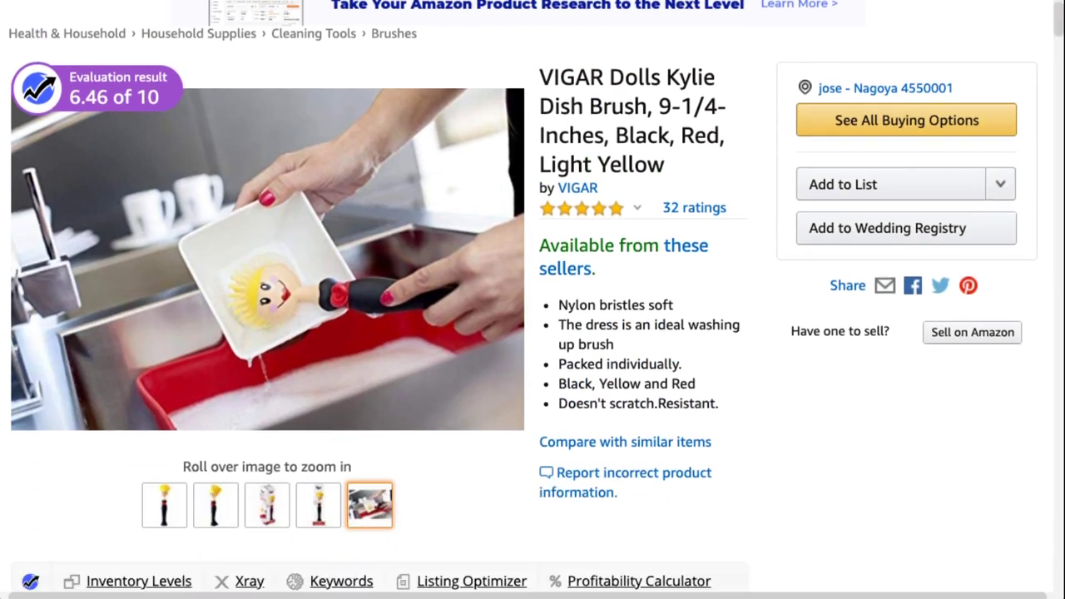
mouse_move(267, 296)
scroll(267, 296, "up", 2)
mouse_move(215, 447)
scroll(269, 344, "up", 1)
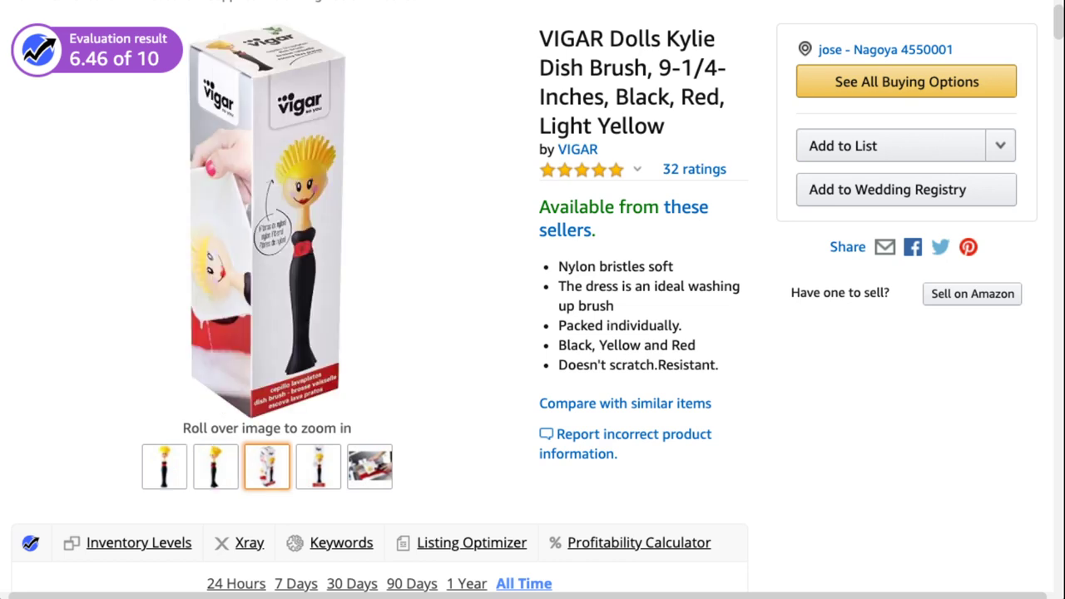
mouse_move(164, 466)
Open the VIGAR brand page from the listing and examine its range of products with their prices and ratings
left_click(577, 149)
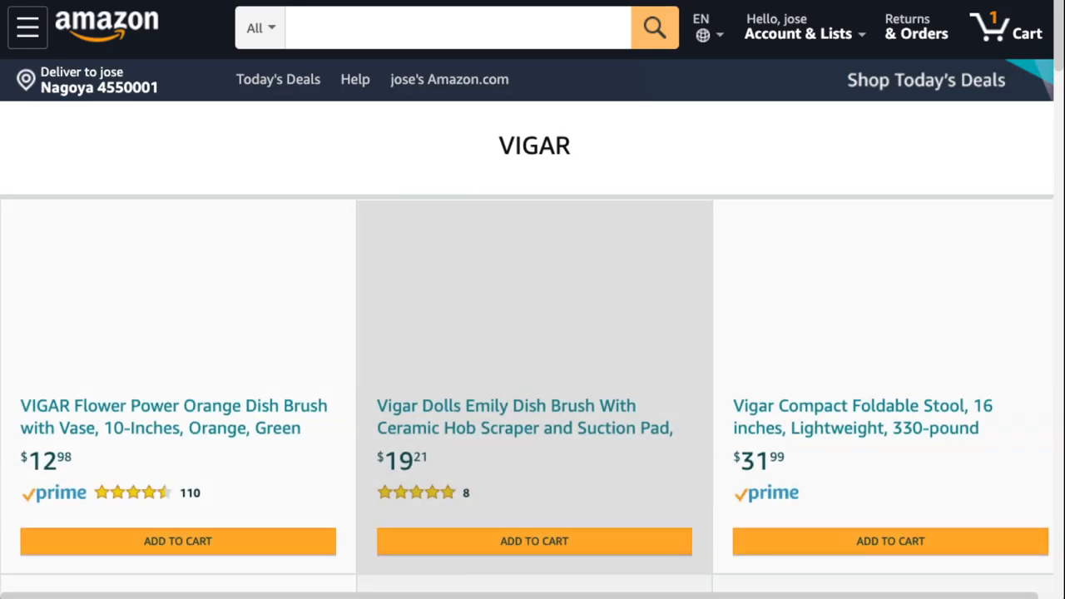
scroll(533, 333, "down", 8)
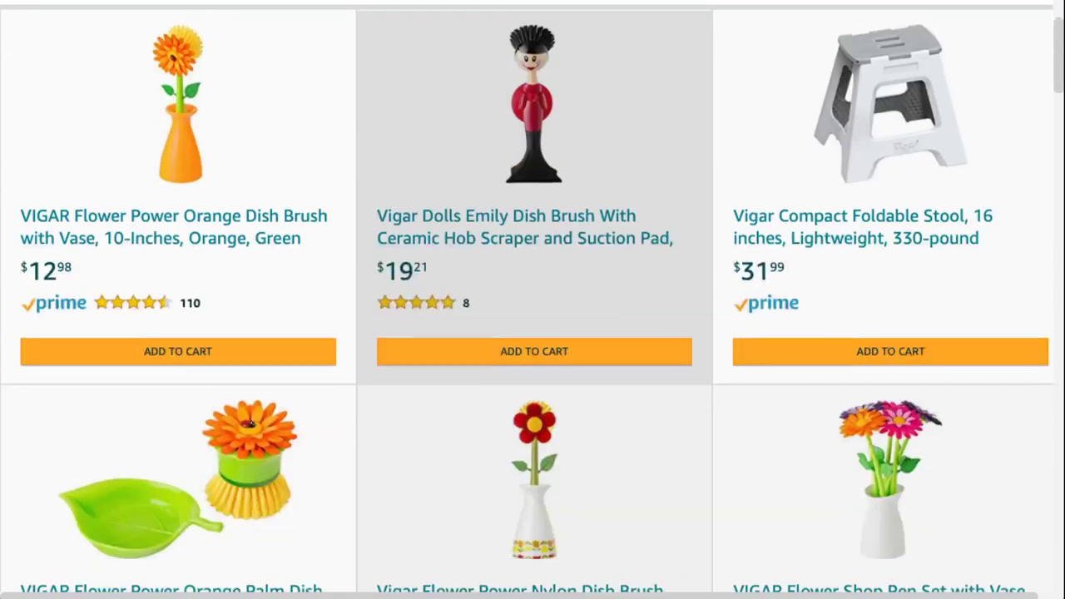
scroll(532, 333, "up", 1)
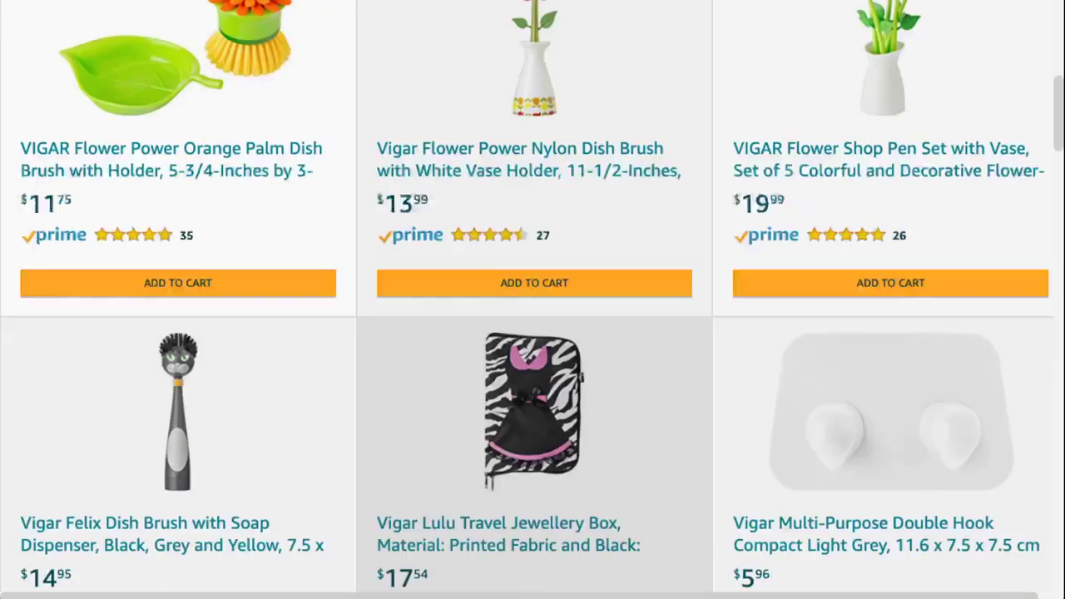
scroll(532, 333, "down", 4)
scroll(533, 333, "up", 2)
scroll(533, 299, "down", 7)
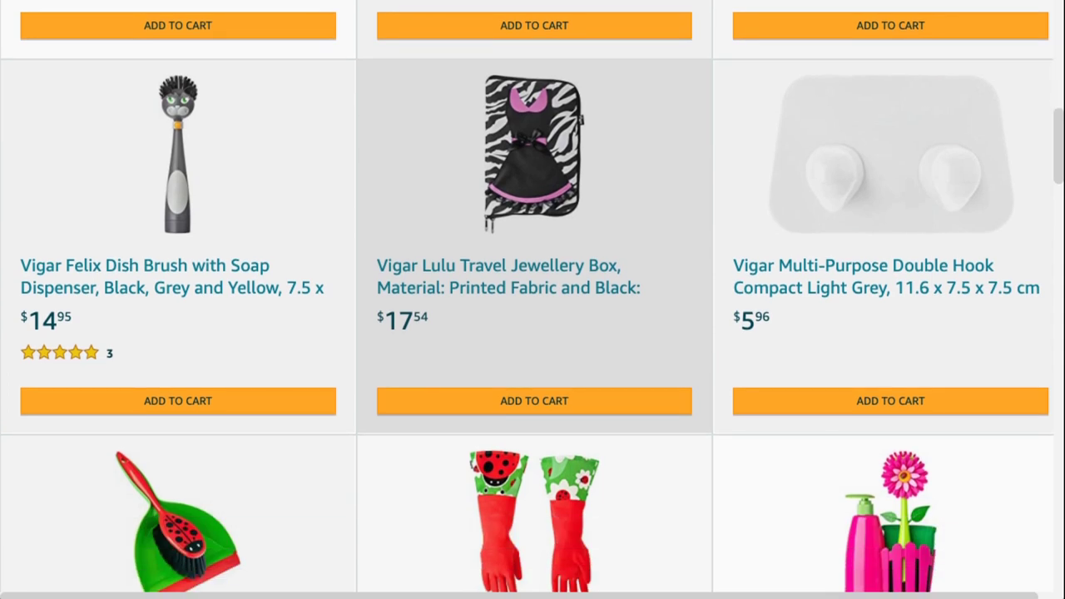
scroll(532, 299, "down", 6)
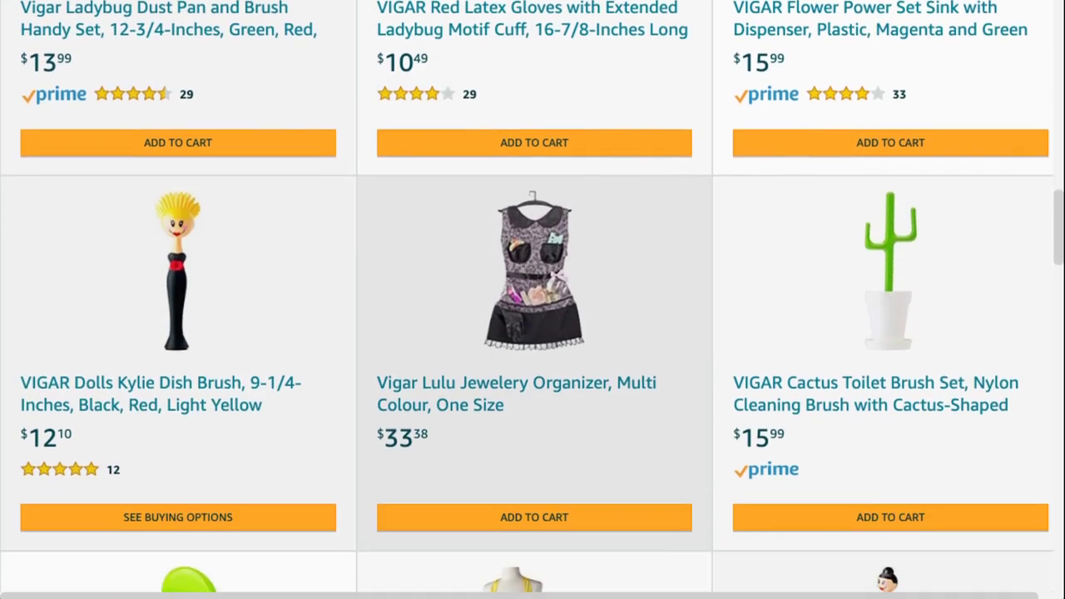
scroll(533, 300, "down", 7)
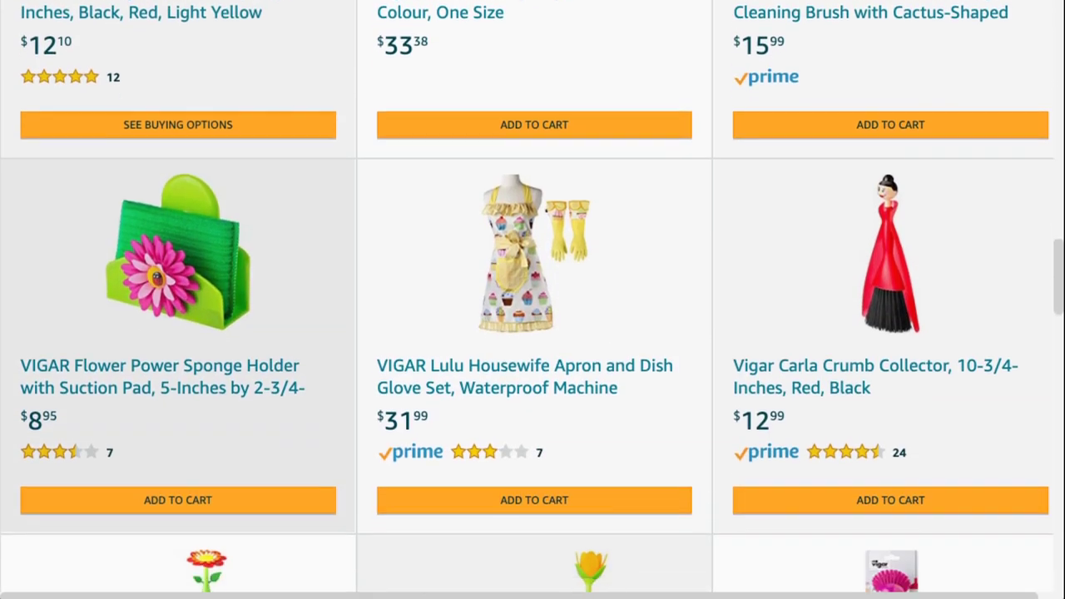
scroll(533, 299, "up", 20)
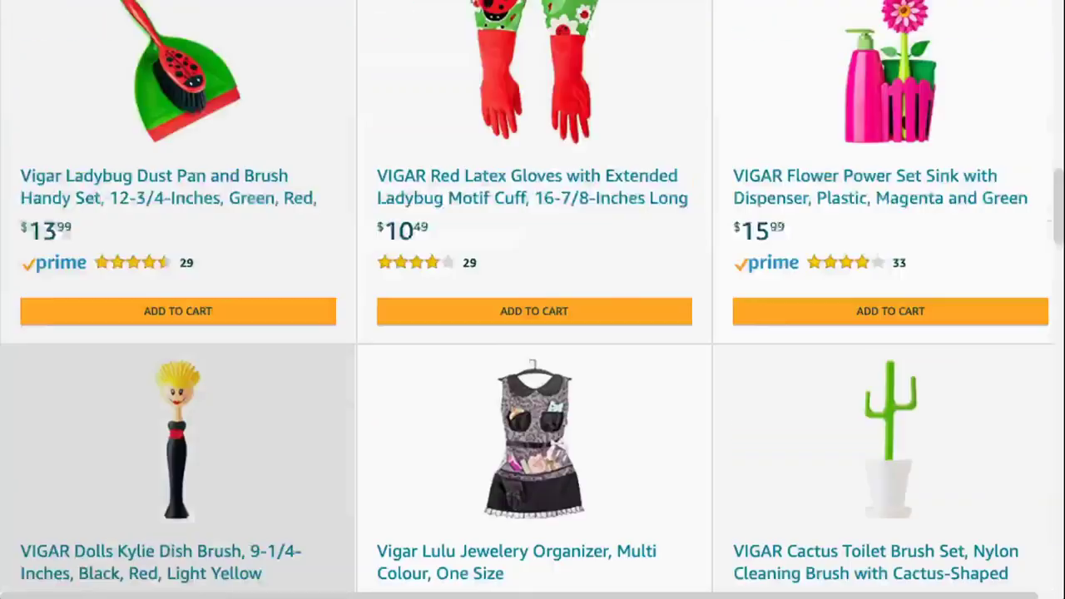
scroll(532, 299, "down", 2)
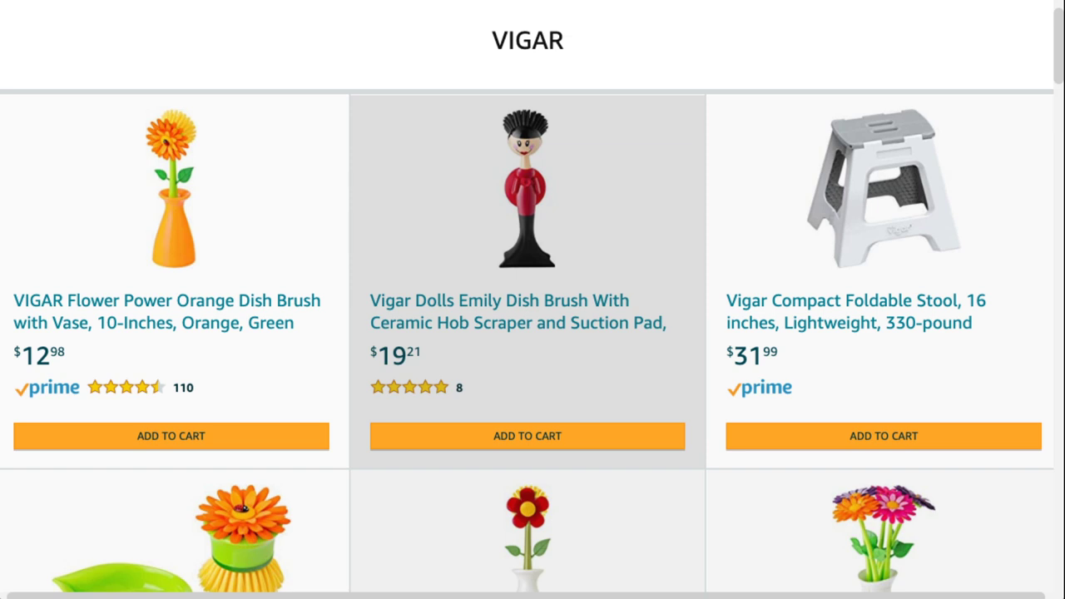
Open the Vigar Flower Power Nylon Dish Brush with White Vase Holder from the brand page and examine its listing
scroll(175, 299, "down", 5)
scroll(175, 416, "down", 1)
scroll(350, 333, "up", 1)
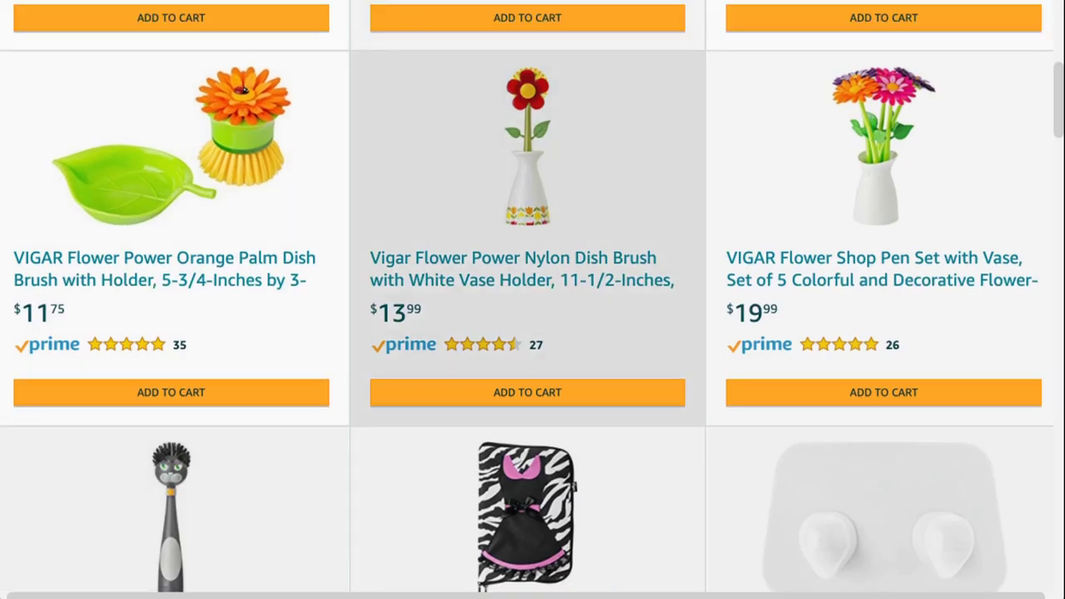
left_click(526, 238)
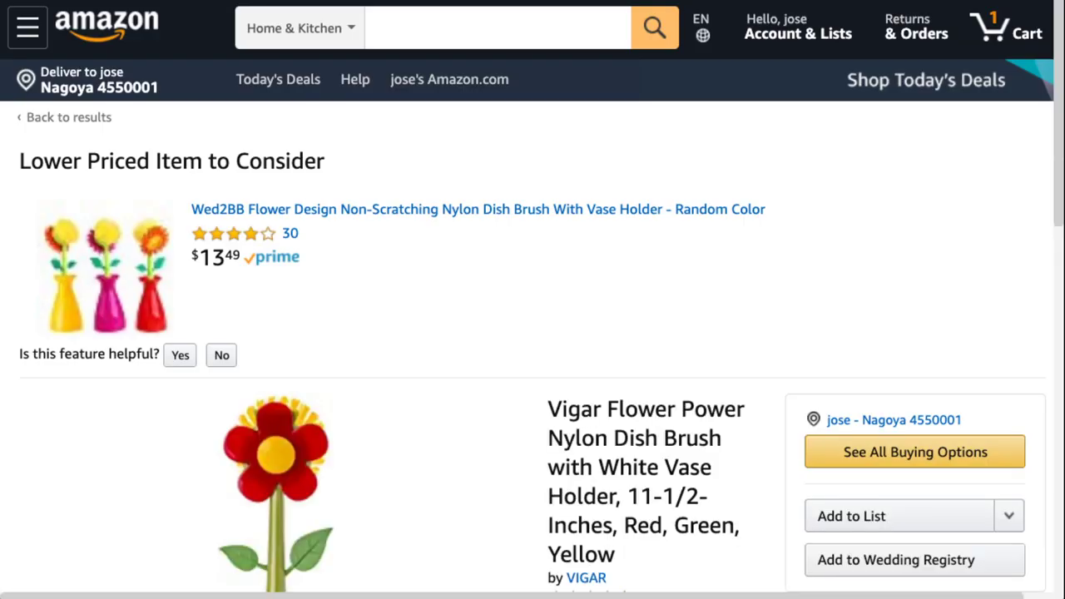
scroll(532, 300, "down", 6)
scroll(532, 300, "up", 4)
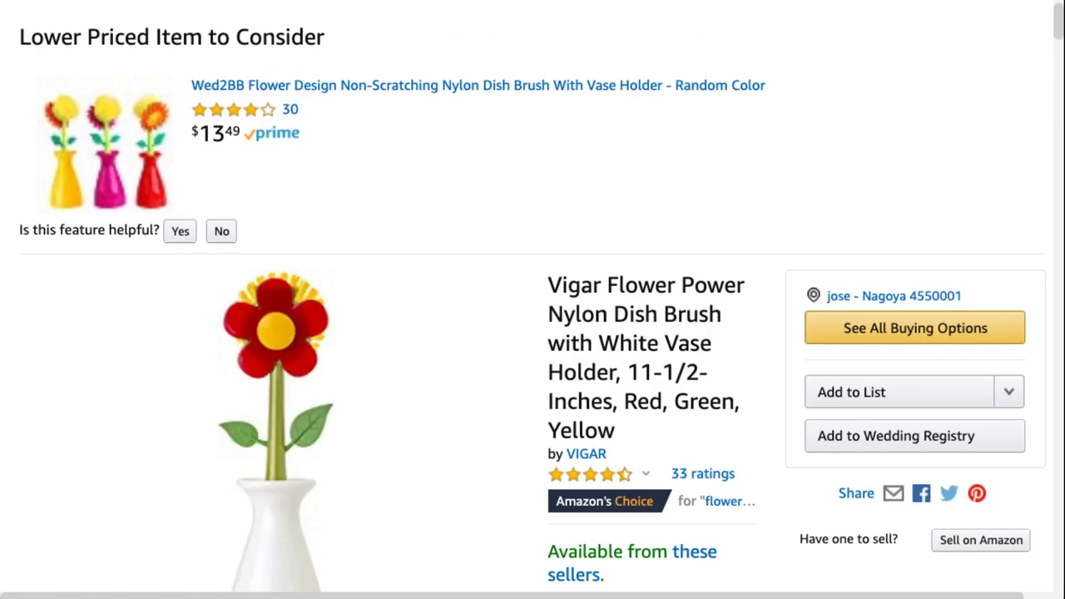
scroll(533, 300, "down", 15)
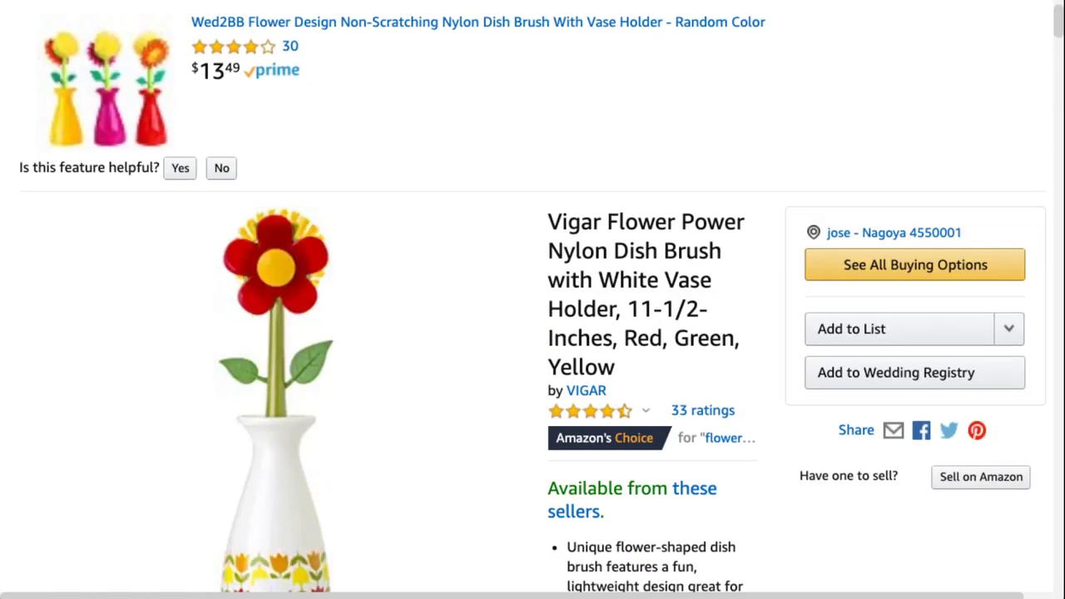
Return to the VIGAR brand page and look through its brushes, gloves, organizers and other household items
scroll(532, 299, "up", 8)
scroll(533, 299, "down", 2)
scroll(532, 299, "down", 8)
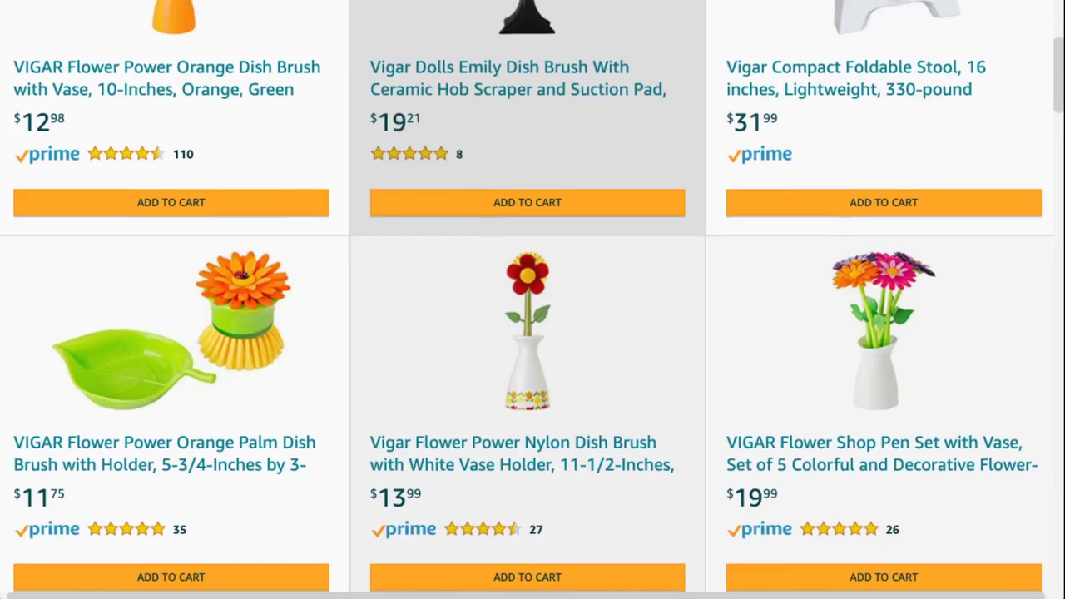
scroll(532, 299, "down", 1)
scroll(532, 299, "up", 3)
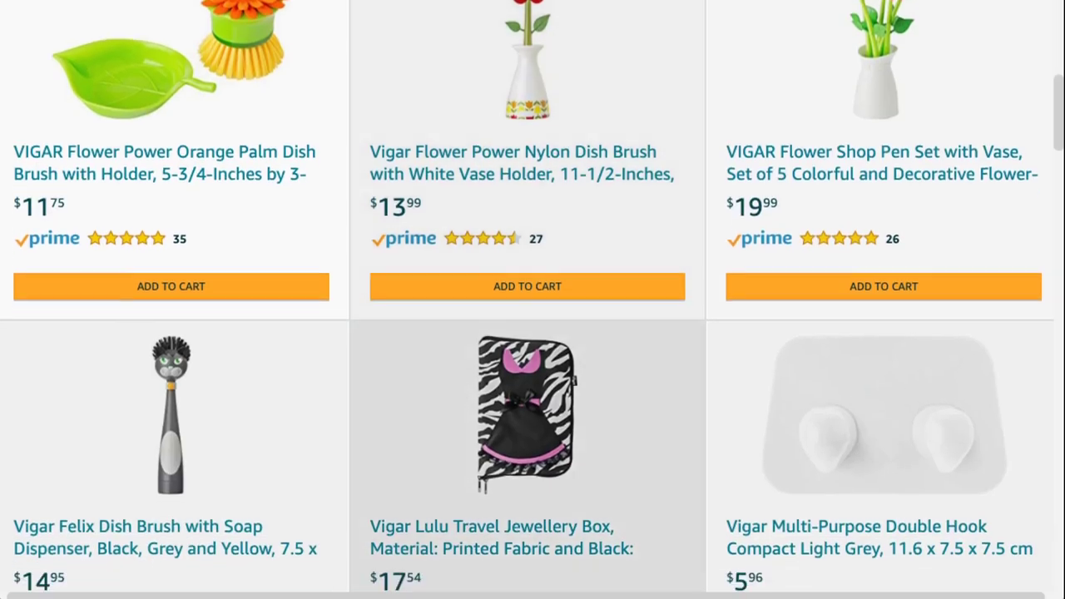
scroll(532, 300, "down", 6)
scroll(532, 300, "down", 8)
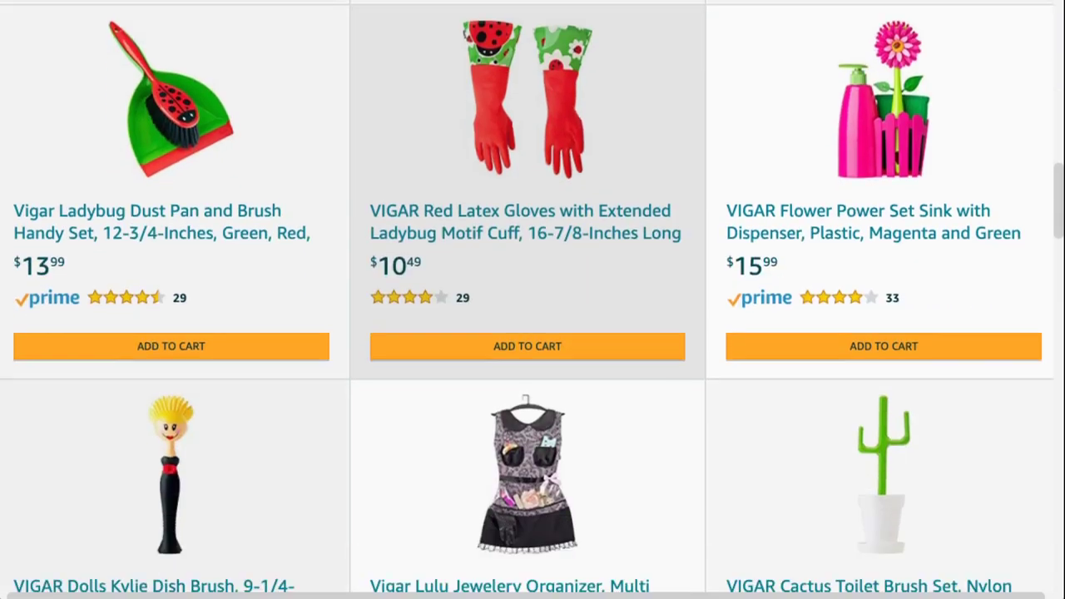
scroll(533, 300, "up", 2)
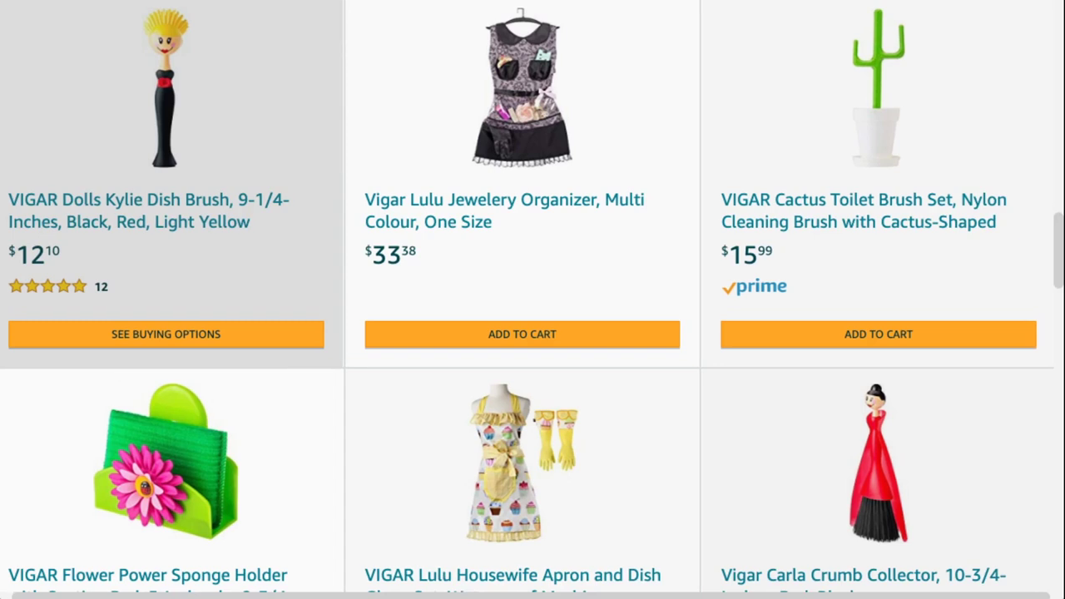
Open the VIGAR Dolls Kylie Dish Brush from the brand page and follow its brand link to the VIGAR products
left_click(165, 200)
scroll(532, 299, "down", 1)
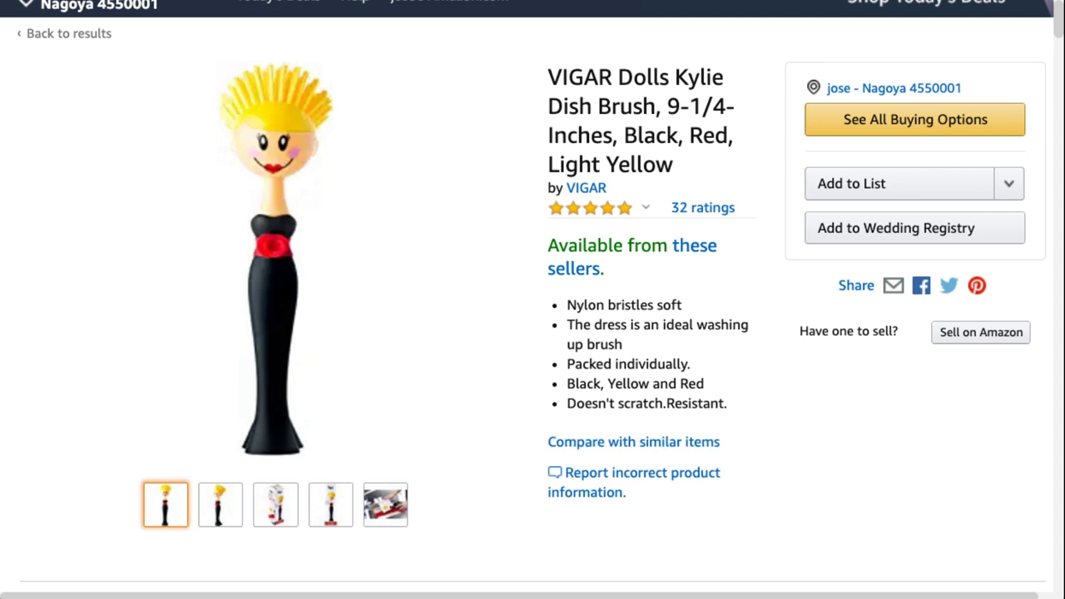
scroll(532, 300, "up", 1)
left_click(586, 235)
scroll(532, 299, "down", 2)
scroll(532, 300, "up", 1)
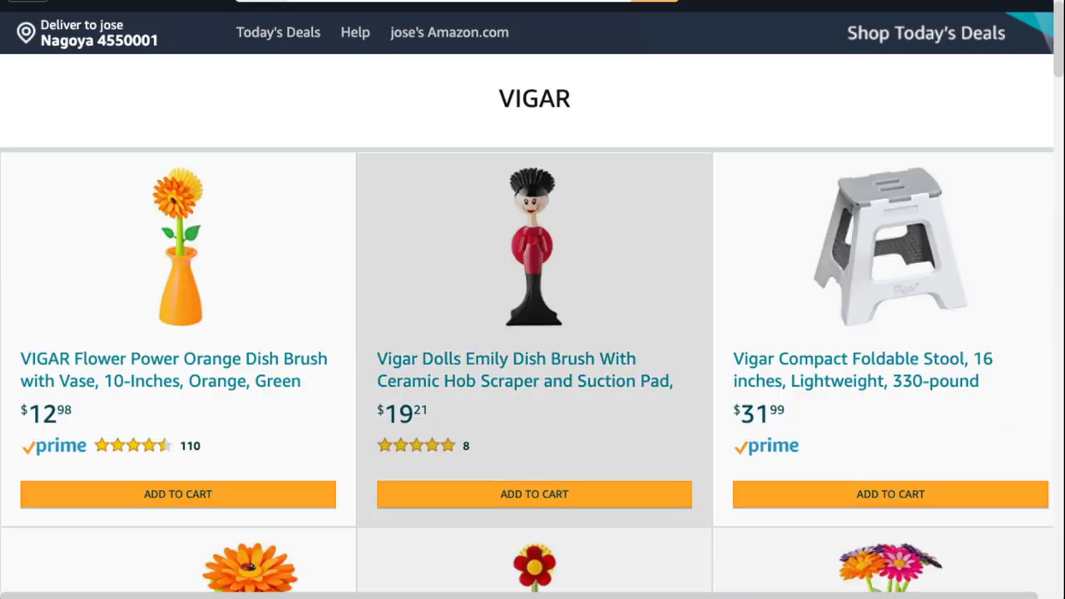
View the Vigar Lulu Jewelery Organizer listing and return to the VIGAR brand page
scroll(532, 299, "down", 3)
scroll(533, 299, "up", 2)
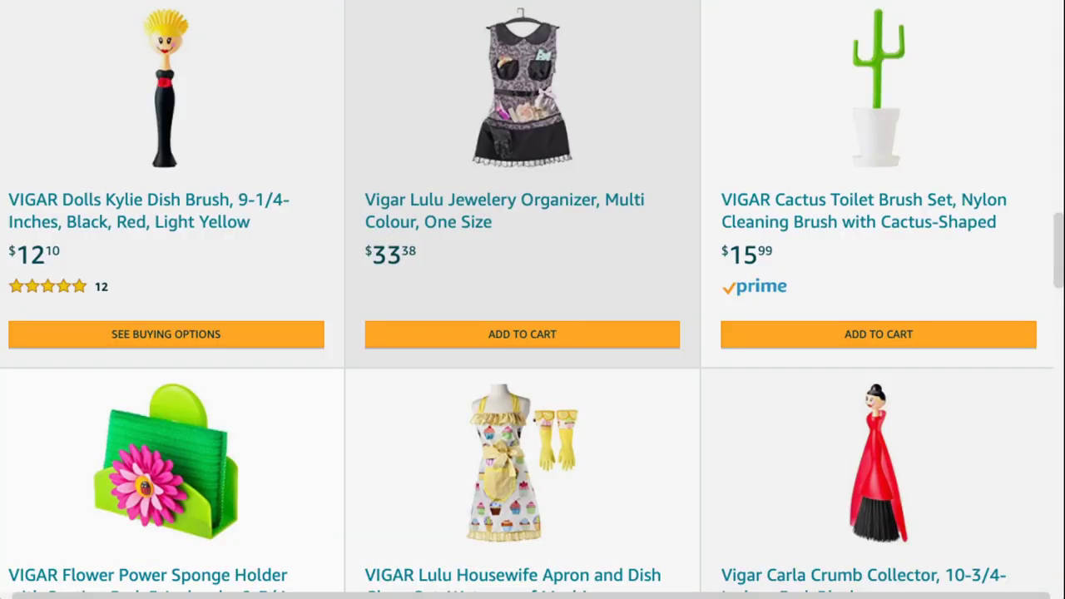
left_click(522, 100)
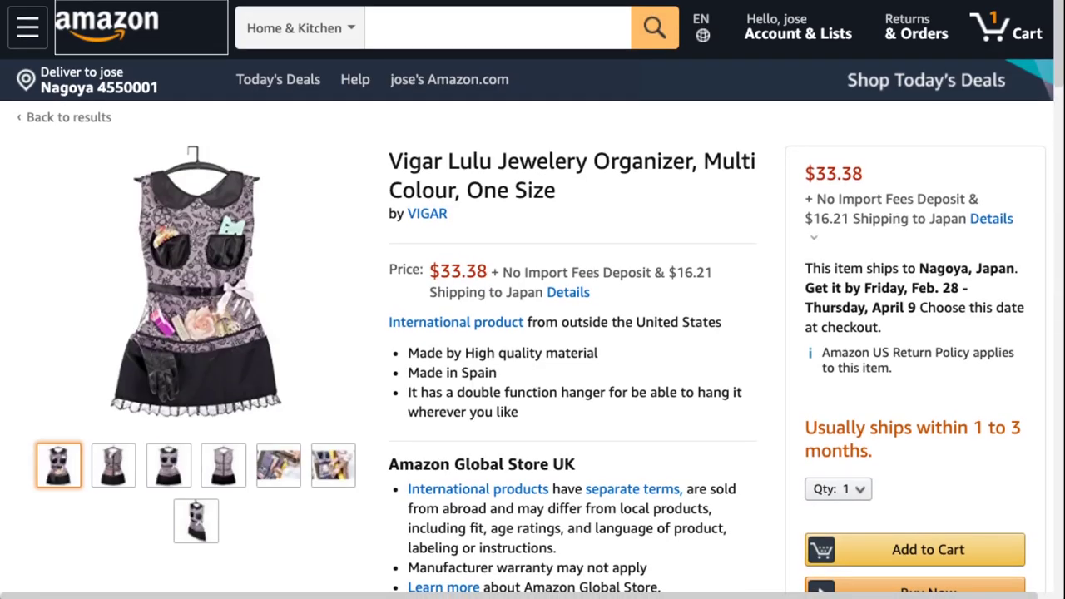
key("super+Left")
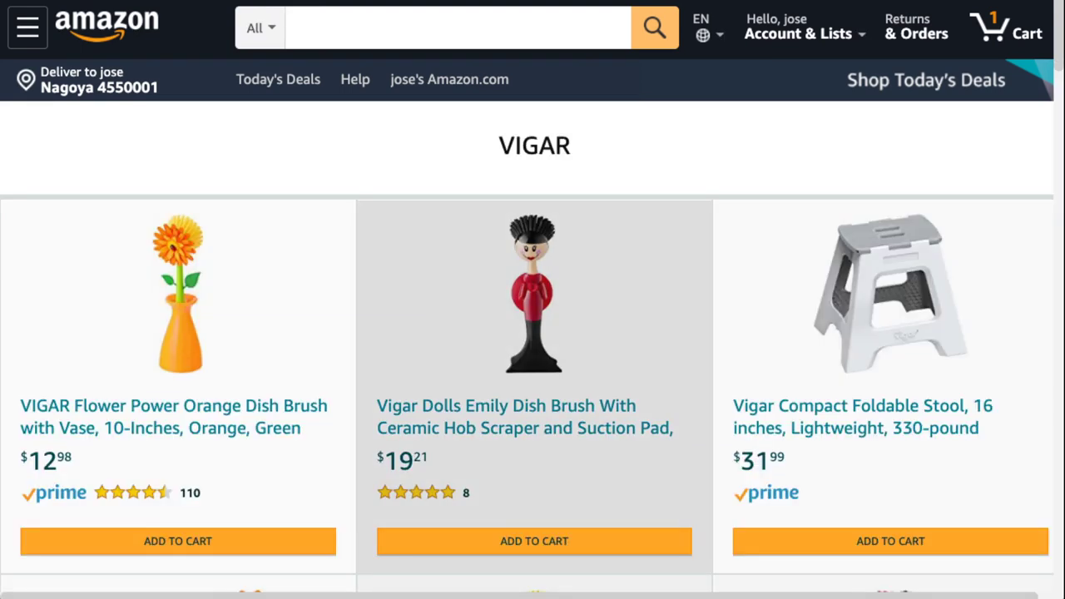
Open the Vigar Dolls Emily Dish Brush listing and examine its product images, including the in-use and packaging photos
left_click(534, 293)
scroll(532, 299, "down", 2)
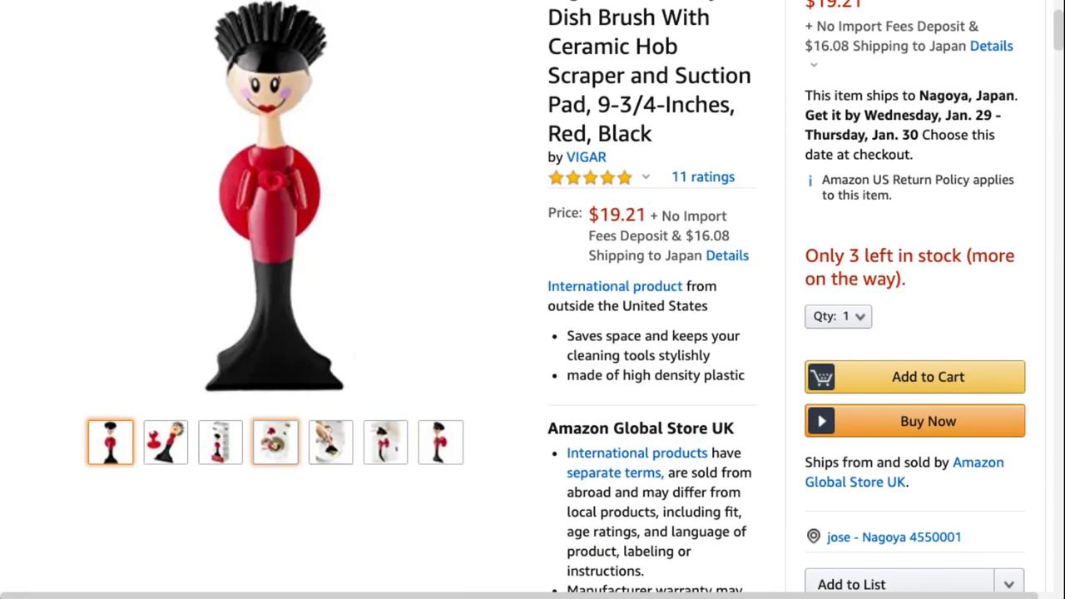
mouse_move(385, 442)
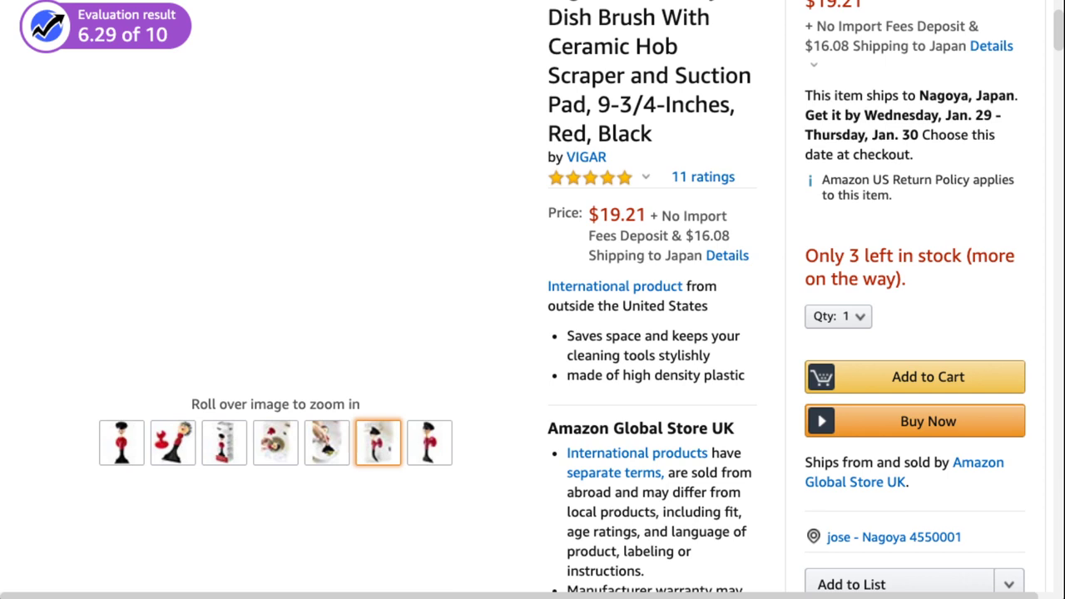
scroll(786, 333, "down", 1)
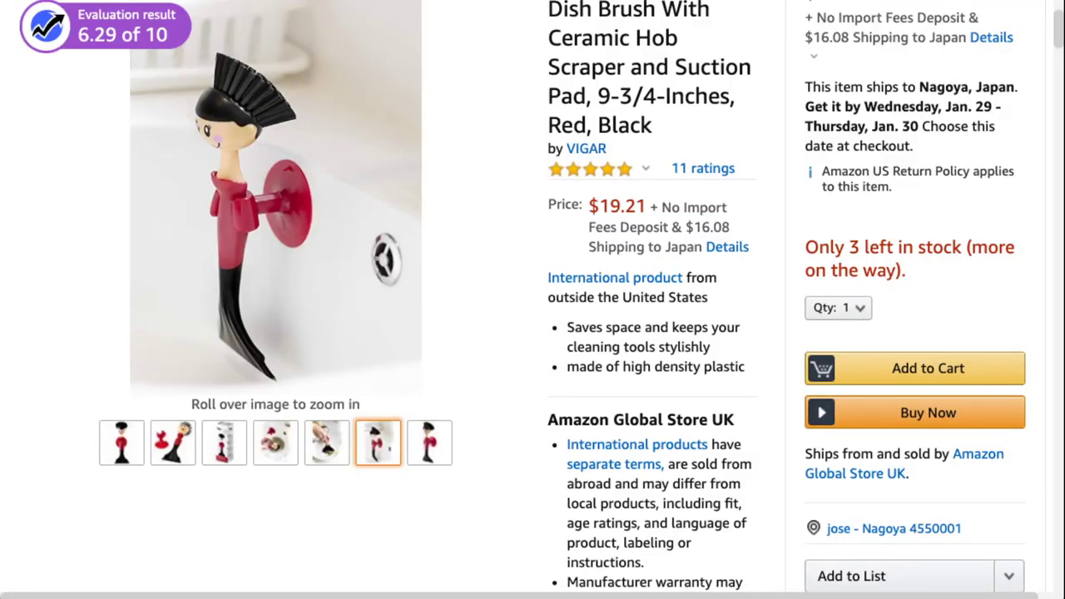
mouse_move(326, 441)
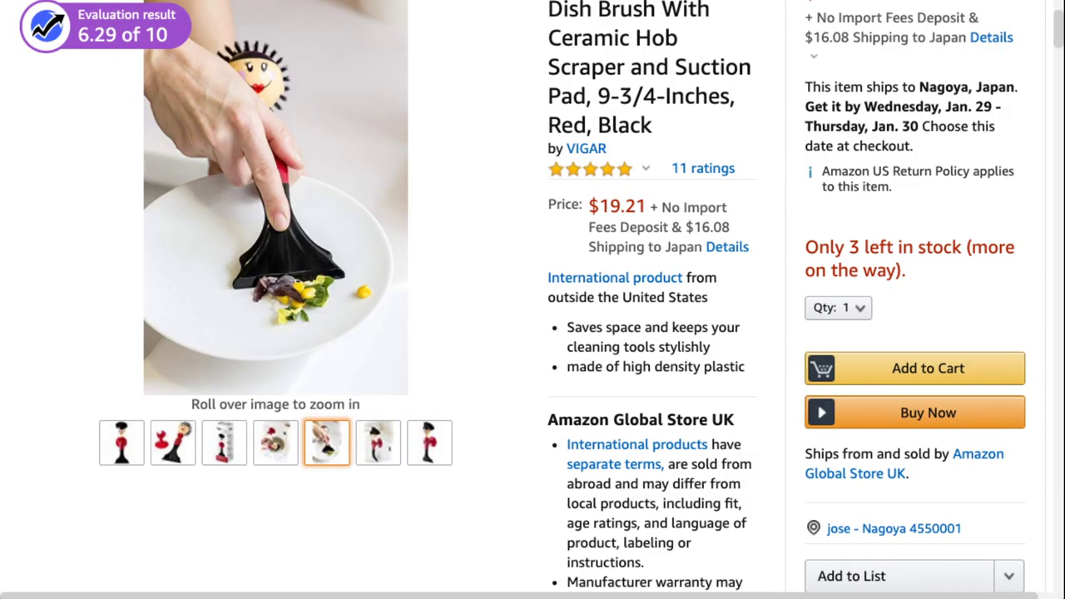
left_click(275, 441)
left_click(223, 441)
left_click(172, 442)
left_click(224, 442)
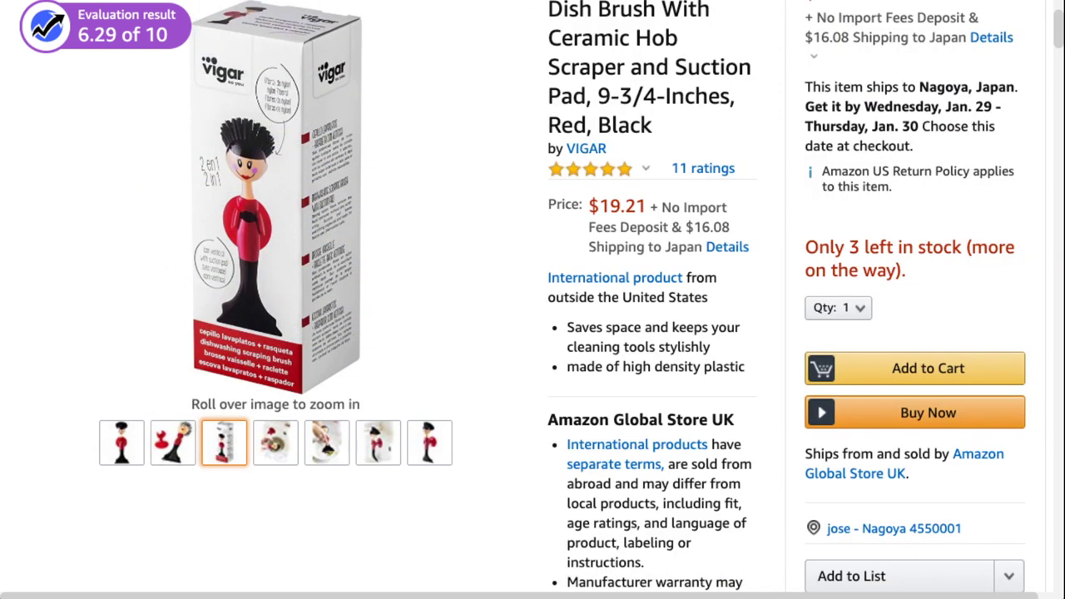
Follow the brand link from the Emily Dish Brush listing and look through the first batch of VIGAR products
left_click(585, 148)
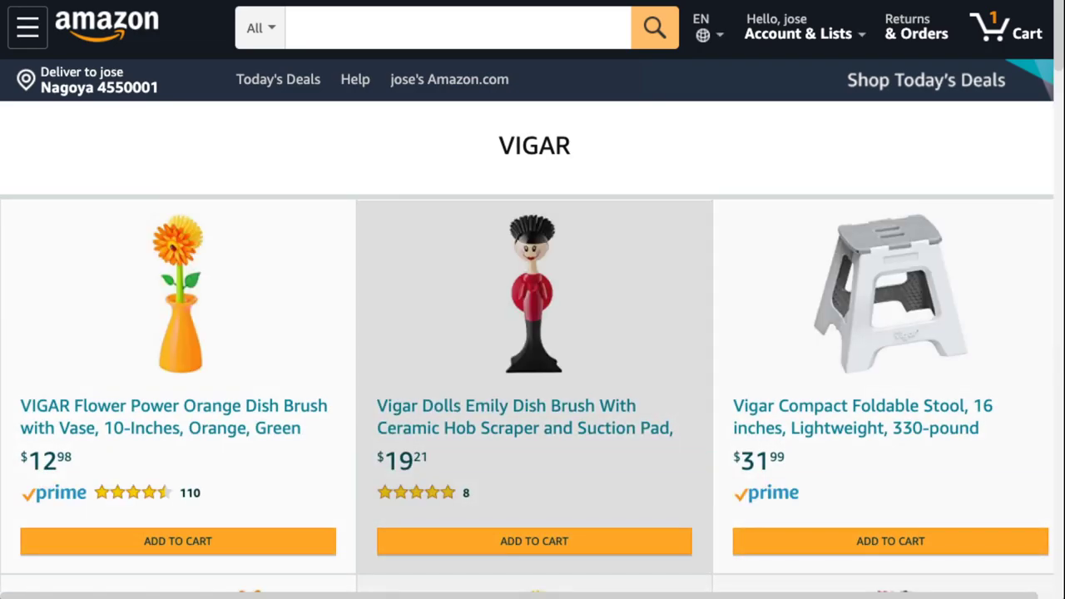
scroll(532, 299, "down", 5)
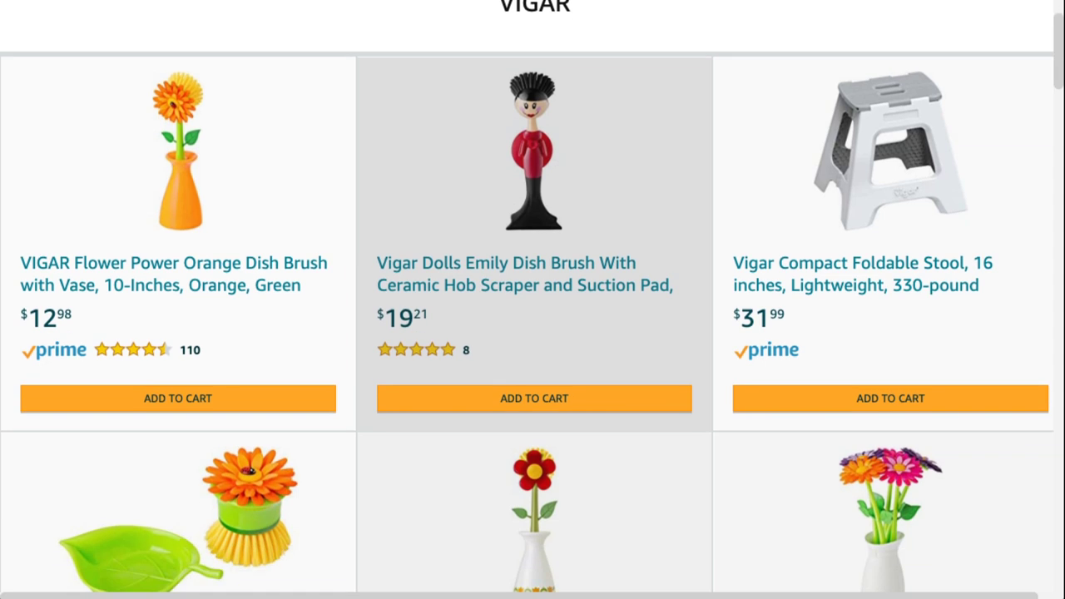
scroll(533, 299, "down", 4)
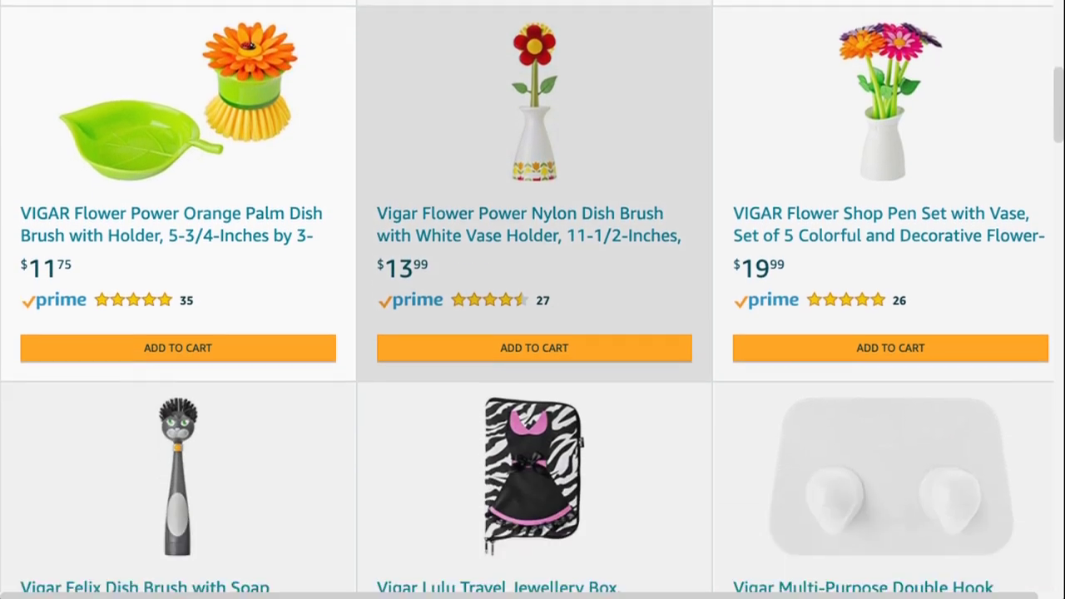
scroll(533, 300, "down", 5)
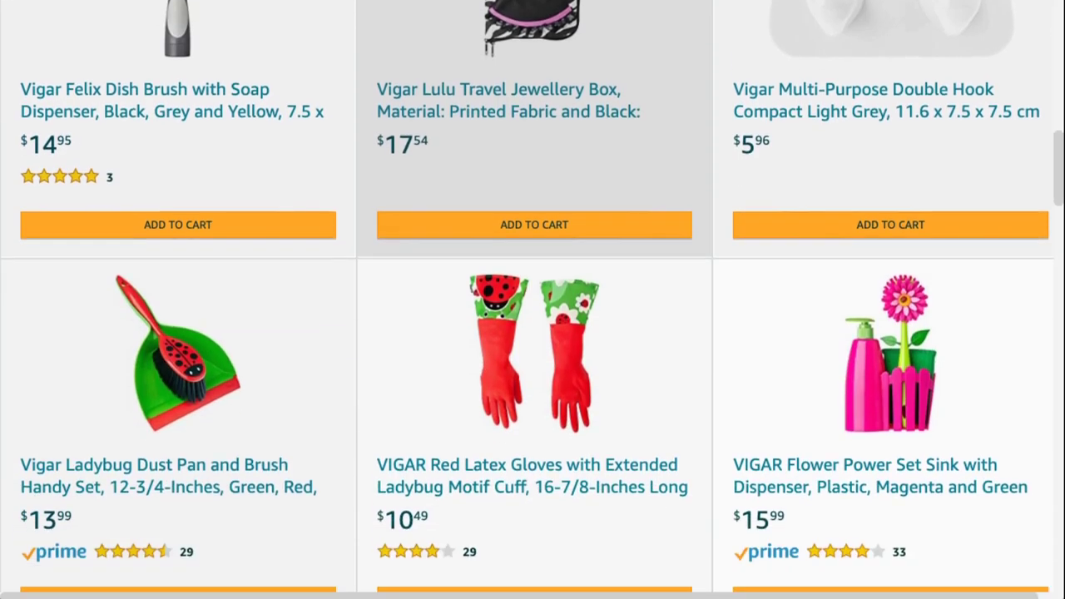
scroll(533, 299, "down", 2)
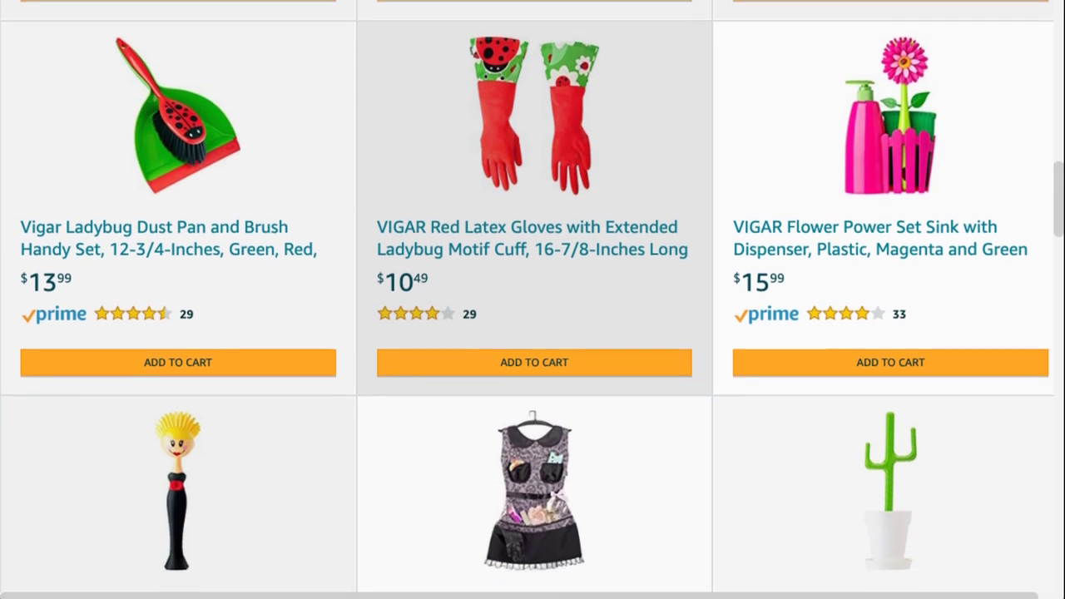
scroll(532, 299, "down", 7)
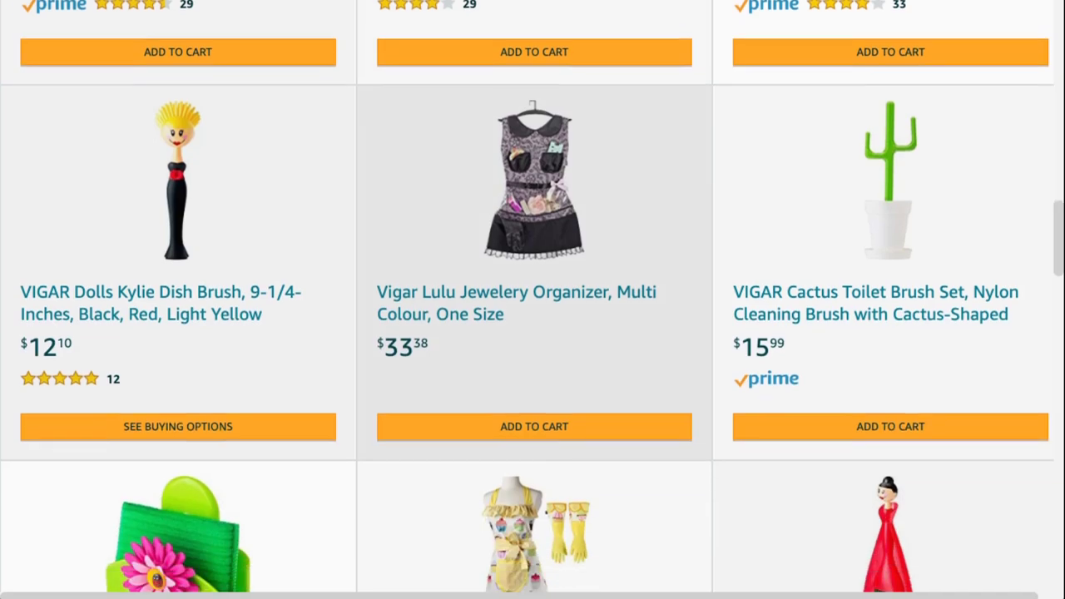
scroll(533, 299, "down", 1)
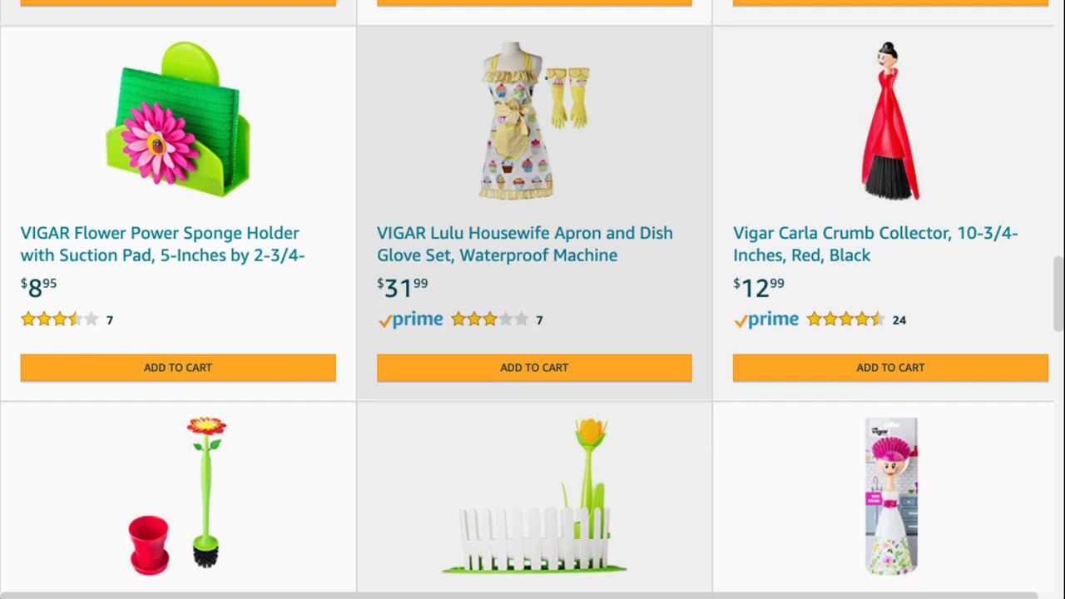
scroll(532, 299, "down", 1)
scroll(533, 299, "down", 1)
scroll(533, 300, "down", 3)
scroll(533, 300, "down", 3)
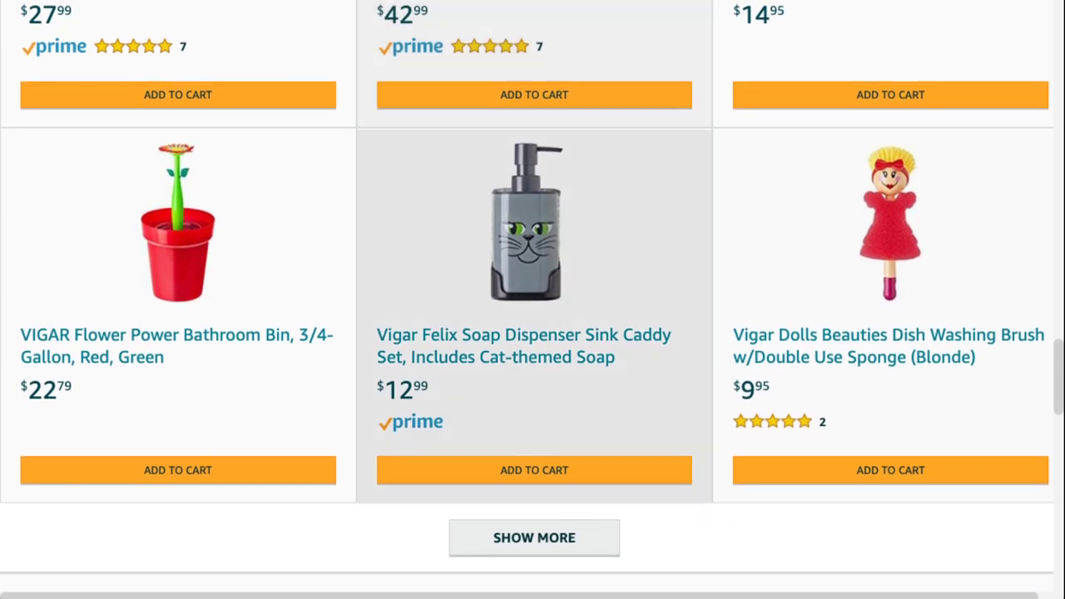
Load more VIGAR products and look through the additional sink sets, clips and dishwashing sets
scroll(532, 299, "down", 1)
left_click(534, 448)
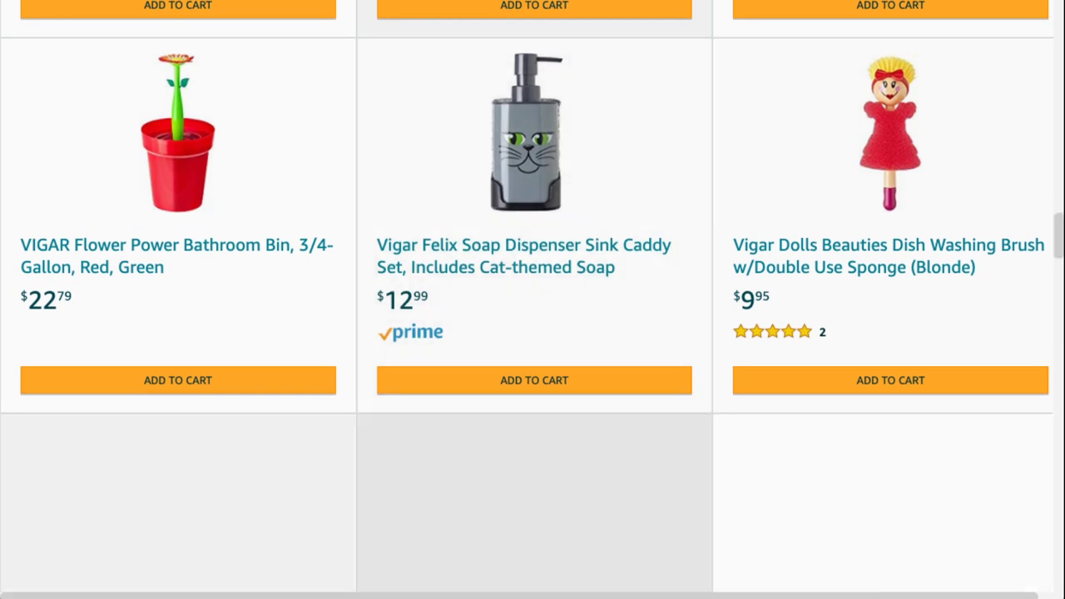
scroll(533, 299, "down", 3)
scroll(533, 299, "down", 5)
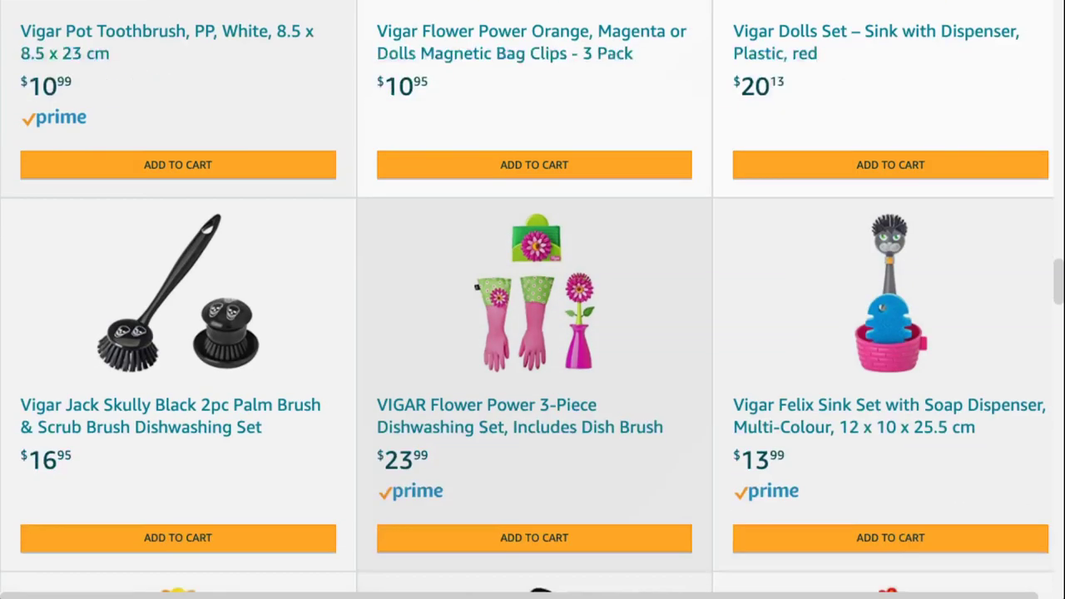
scroll(532, 300, "up", 3)
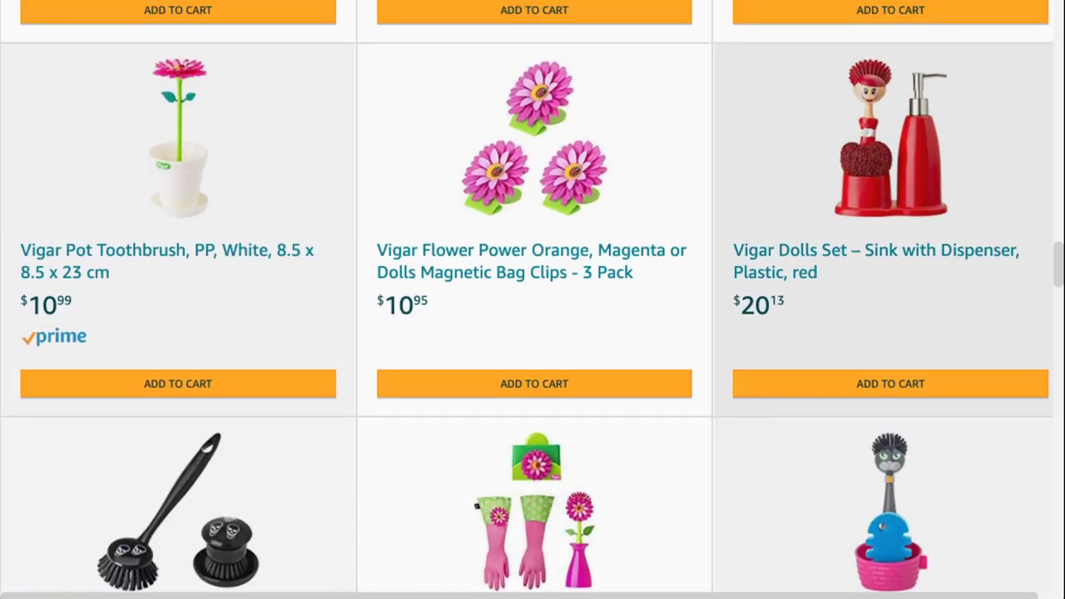
Open the red Vigar Dolls Set – Sink with Dispenser listing and examine its product images
left_click(890, 137)
scroll(532, 300, "down", 2)
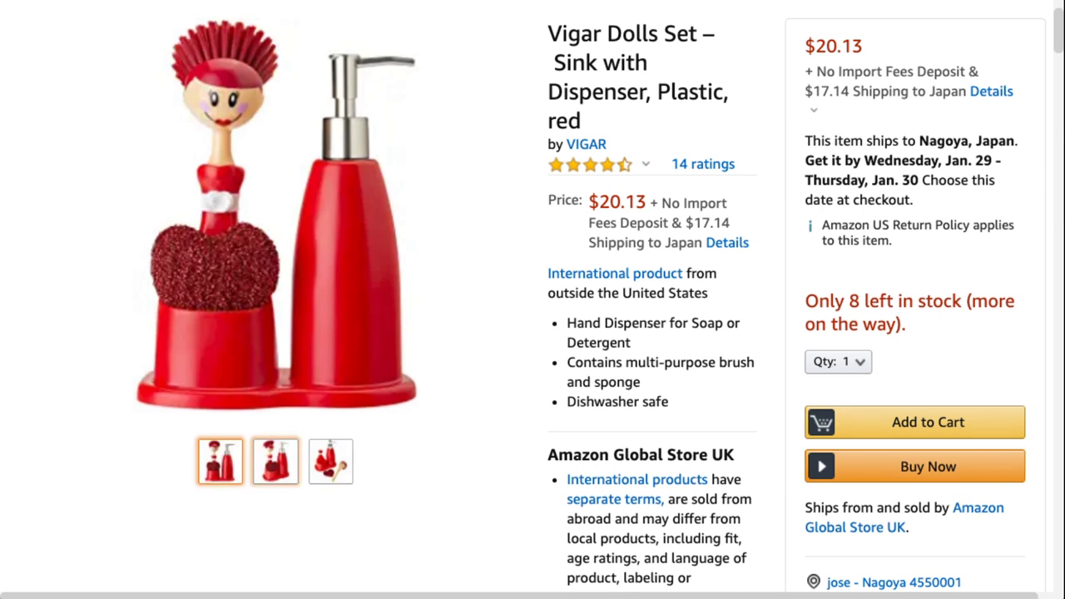
mouse_move(331, 460)
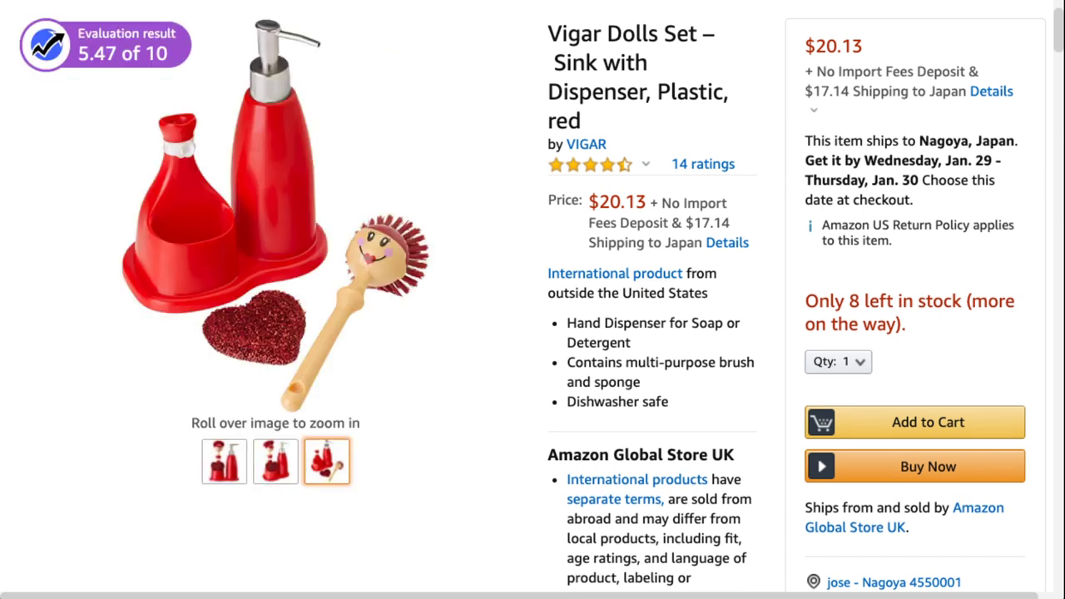
mouse_move(224, 461)
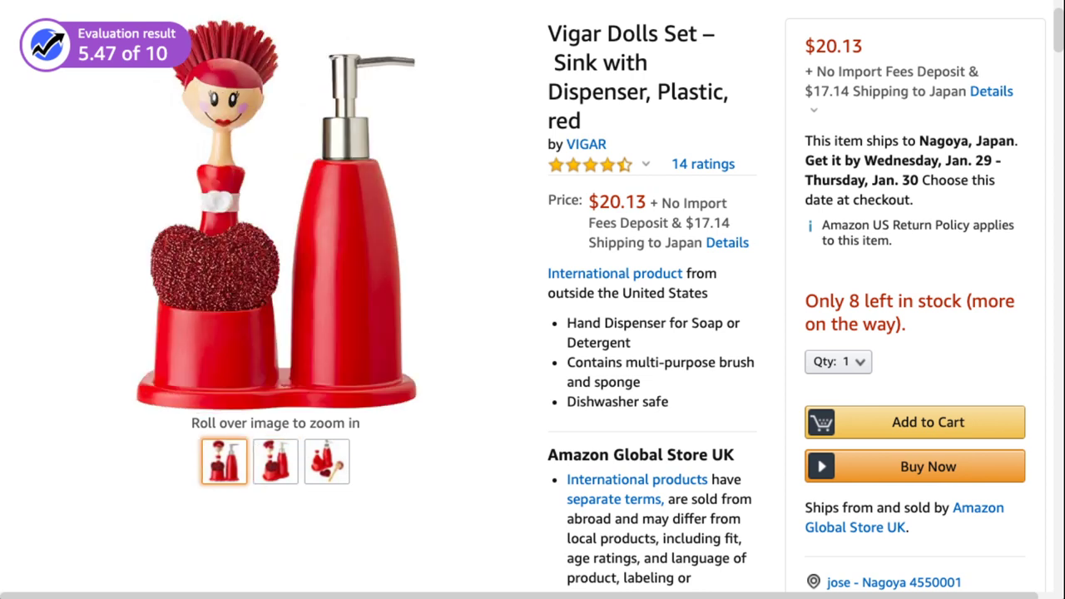
Return to the VIGAR products from the sink set listing and look through the extended range down to the end of the loaded items
left_click(585, 144)
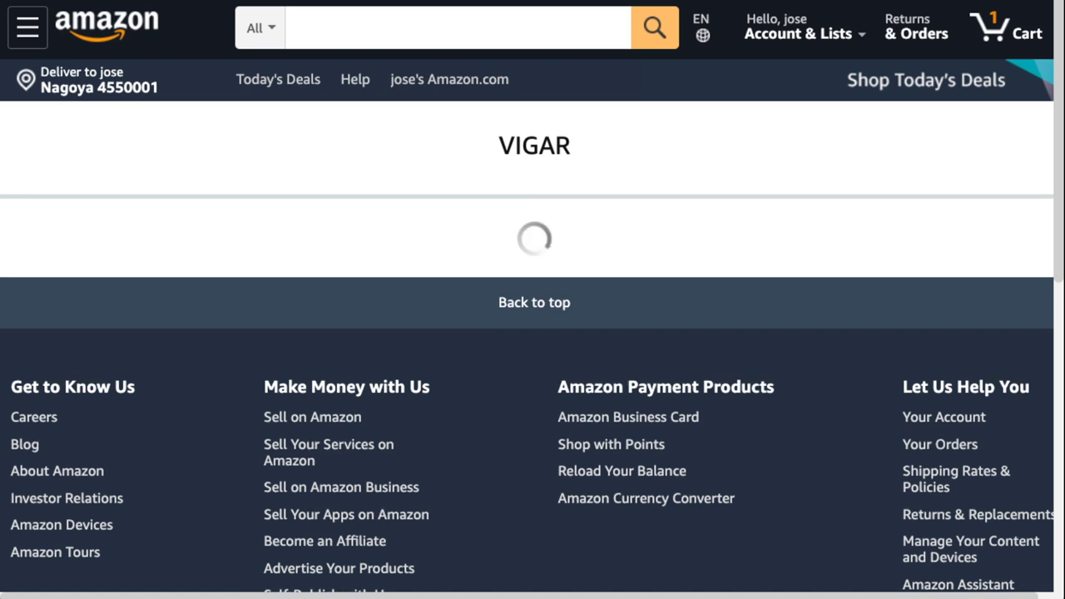
scroll(532, 333, "down", 15)
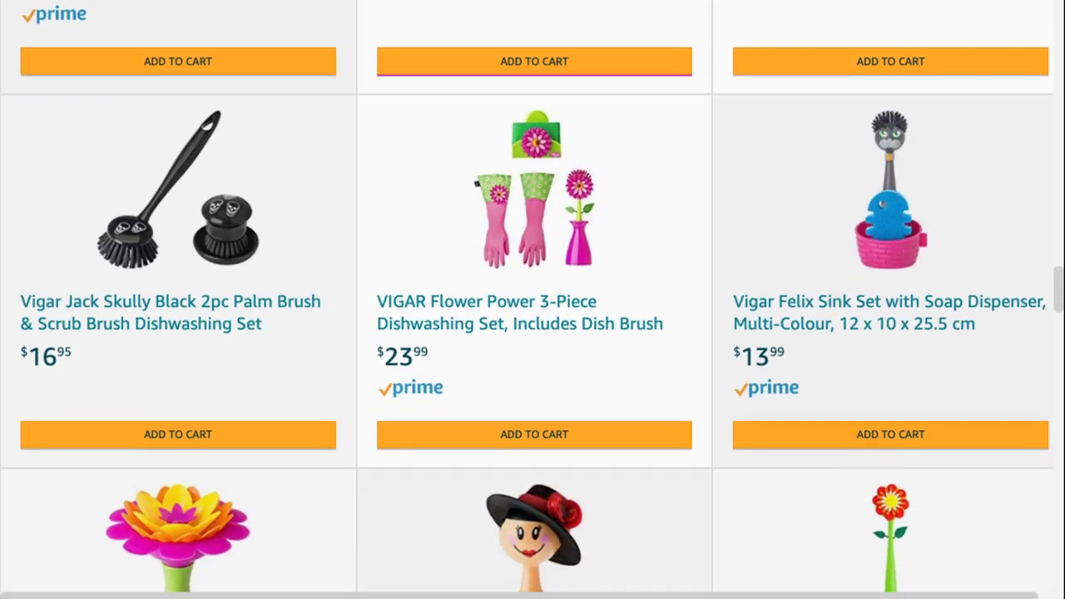
scroll(532, 332, "down", 10)
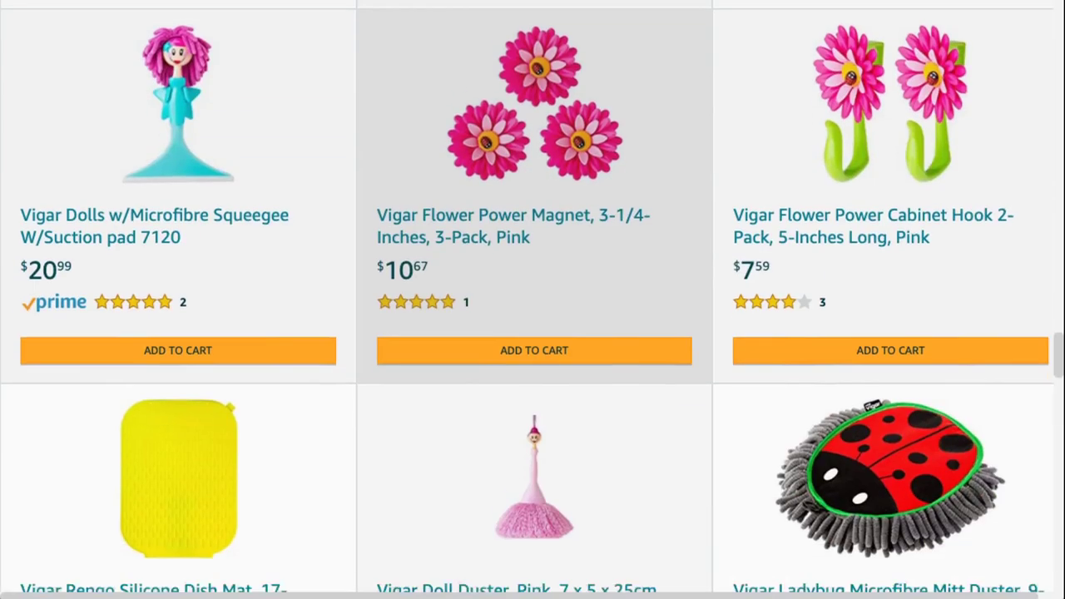
scroll(532, 333, "down", 6)
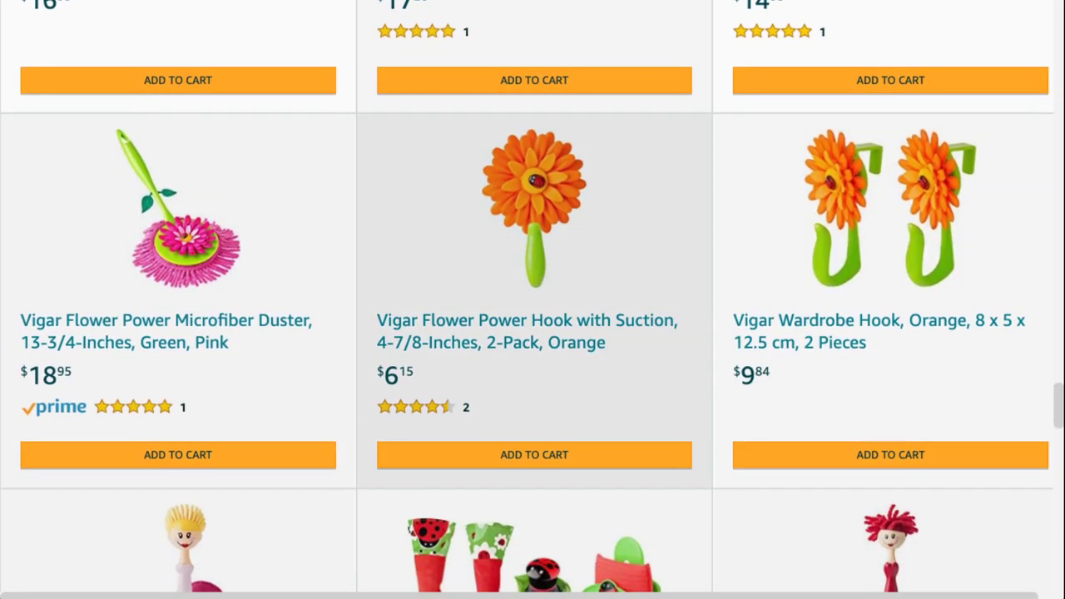
scroll(532, 167, "down", 2)
scroll(532, 291, "down", 2)
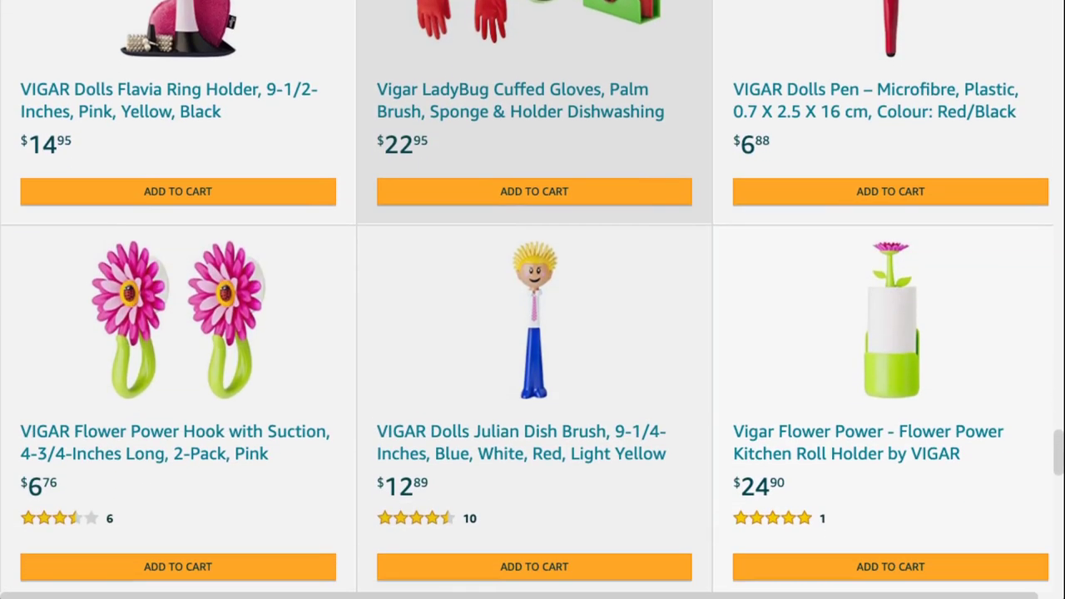
scroll(533, 292, "down", 5)
Go back to the start of the VIGAR brand page and review the first rows of brushes, organizers and hooks again
scroll(532, 333, "up", 20)
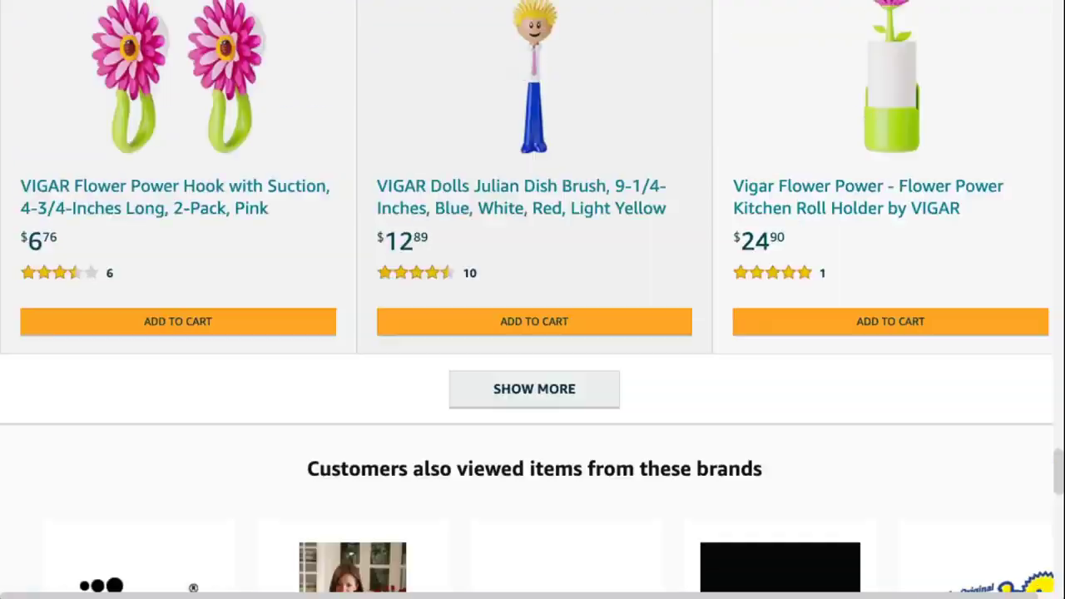
scroll(532, 333, "up", 20)
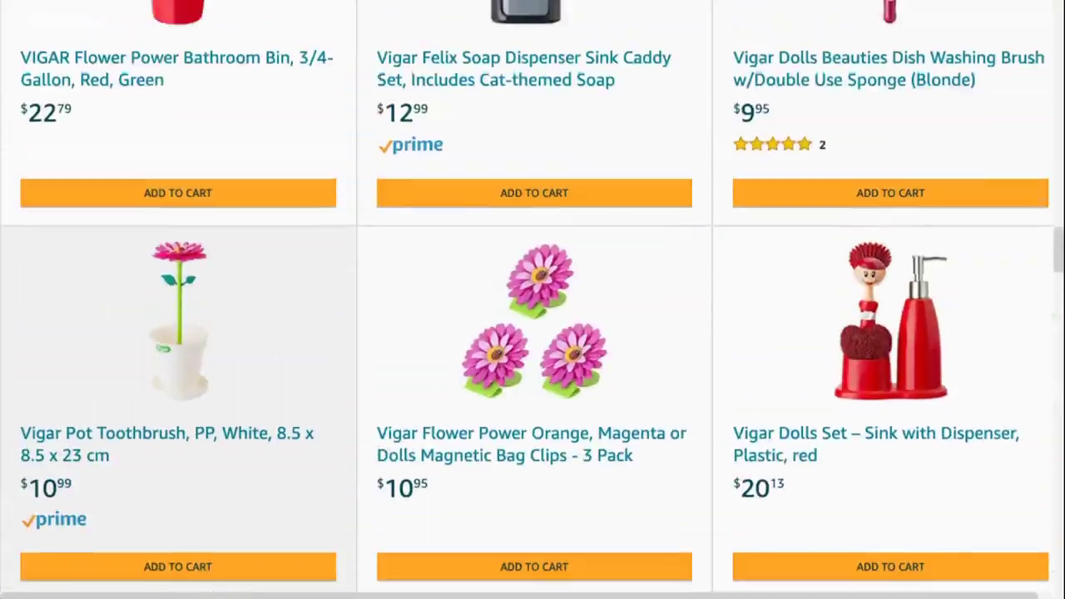
scroll(532, 332, "up", 15)
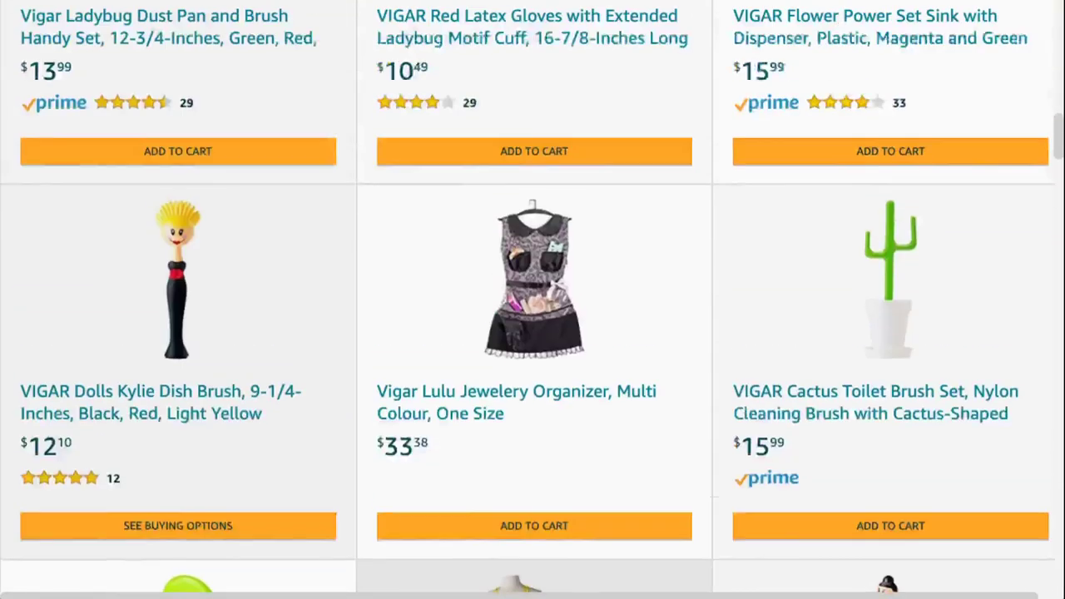
scroll(533, 333, "up", 10)
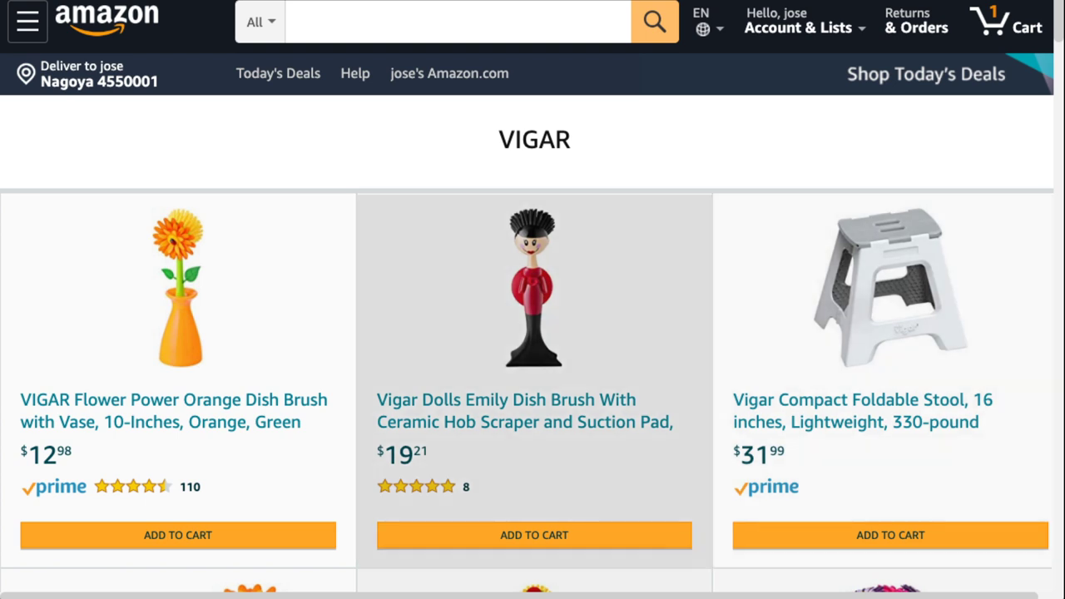
scroll(532, 333, "down", 2)
scroll(532, 267, "up", 1)
scroll(533, 266, "down", 2)
scroll(533, 332, "down", 7)
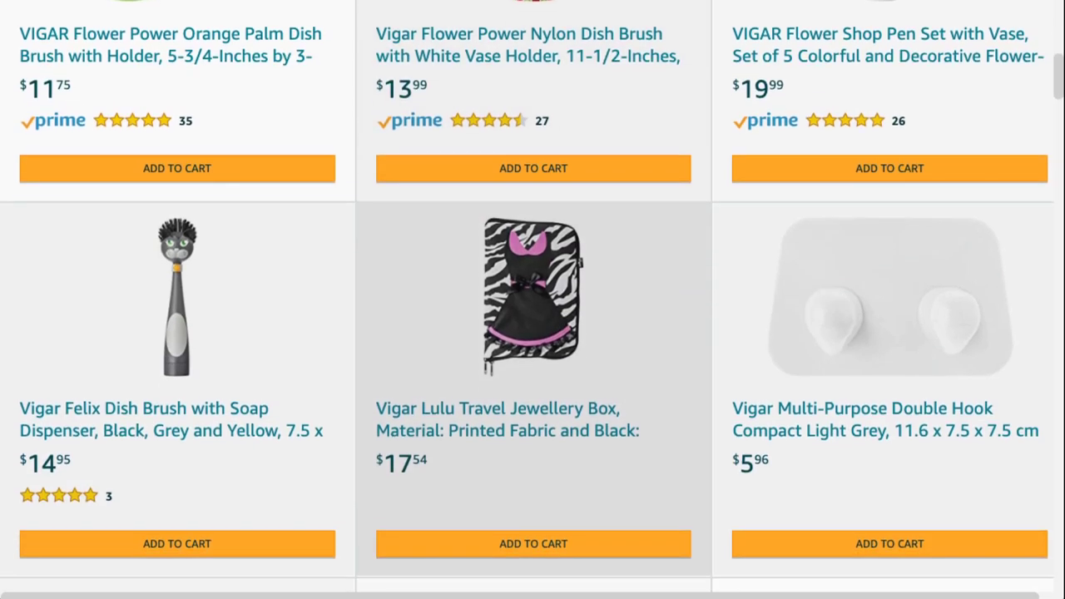
scroll(533, 333, "down", 2)
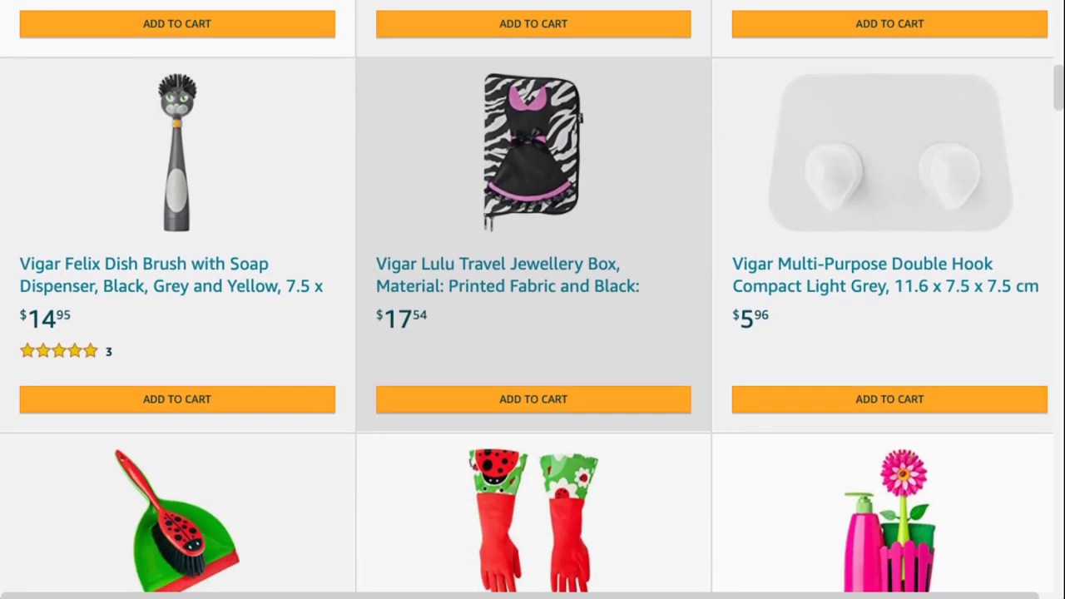
scroll(532, 332, "up", 10)
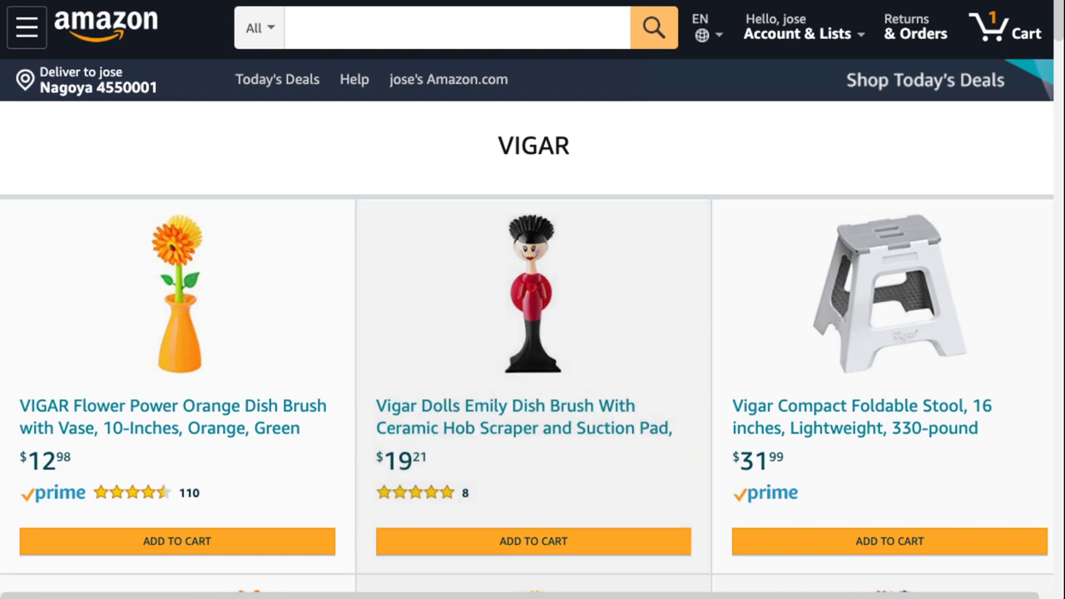
Run Xray on the VIGAR Dolls Kylie Dish Brush listing and examine its price, fee, sales, revenue and BSR columns
scroll(533, 333, "down", 1)
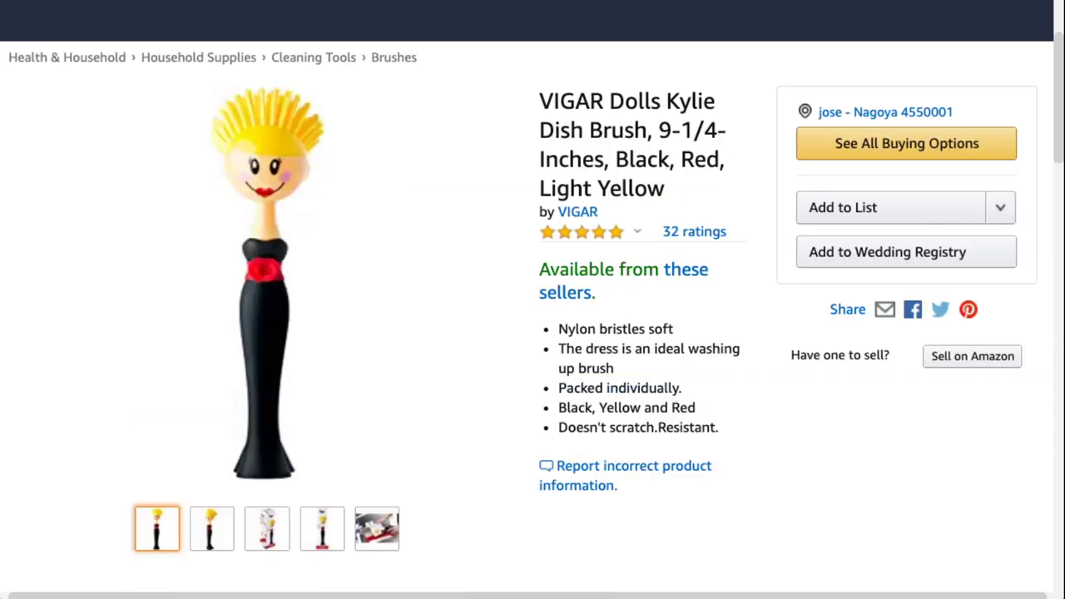
scroll(533, 333, "down", 1)
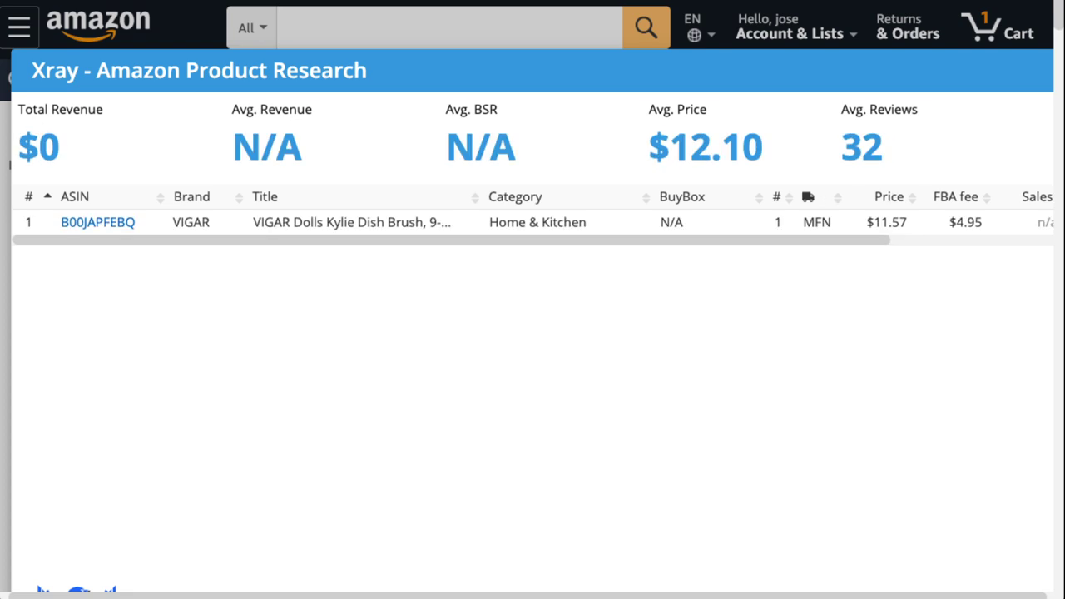
scroll(533, 218, "right", 3)
scroll(532, 218, "left", 3)
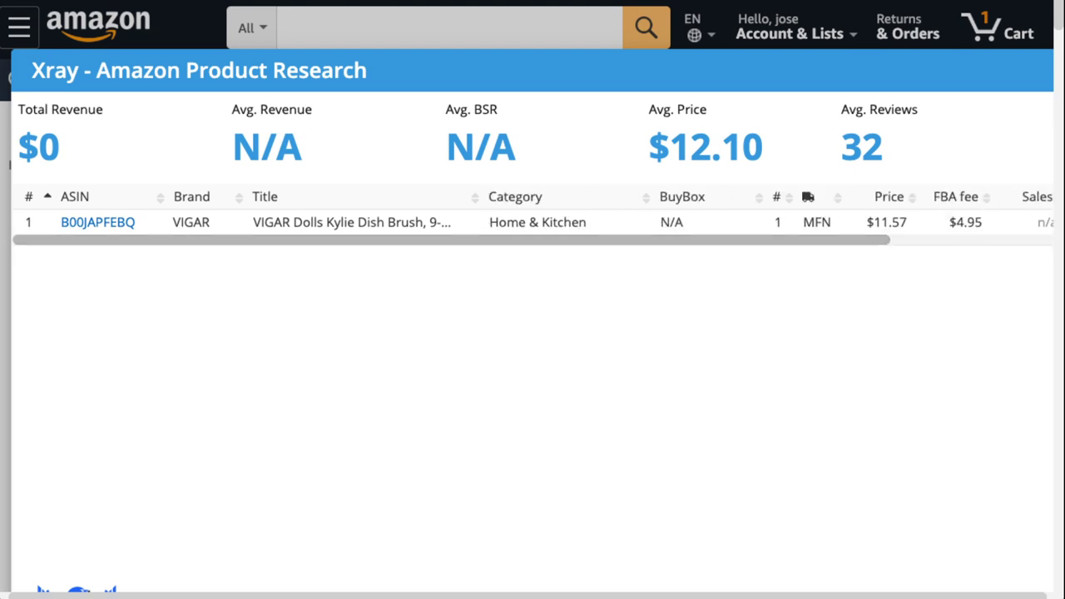
scroll(533, 333, "down", 3)
scroll(532, 333, "up", 2)
scroll(532, 25, "up", 5)
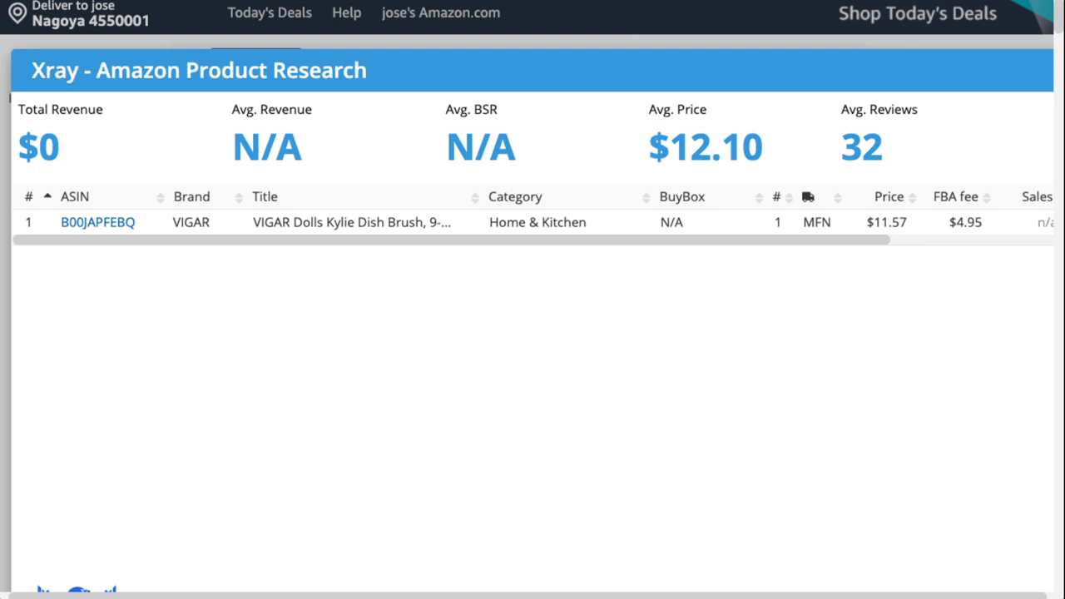
scroll(532, 333, "right", 3)
scroll(532, 333, "down", 1)
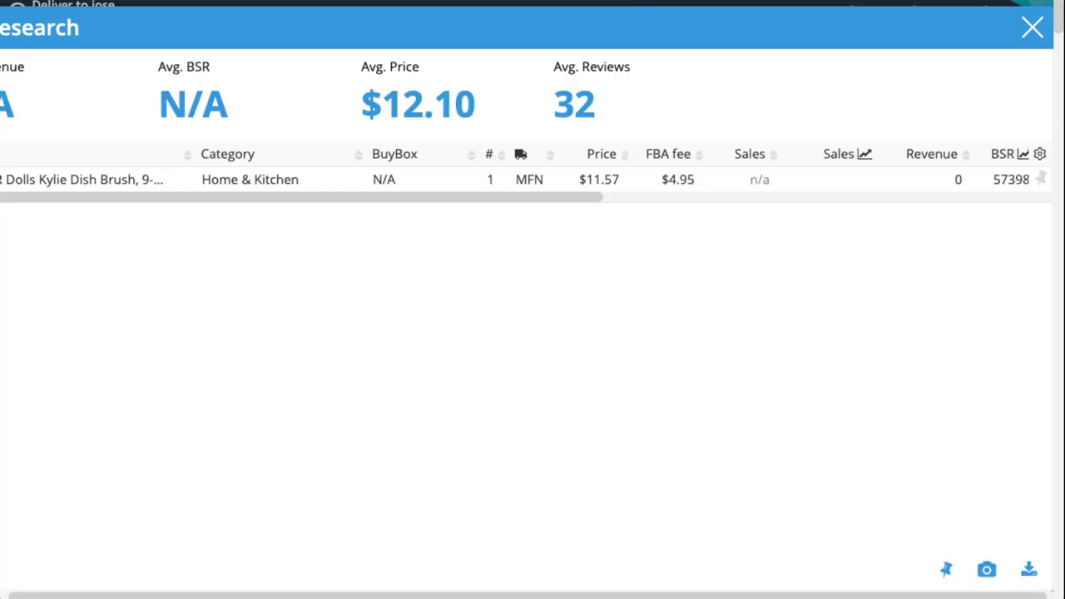
Close the Xray results and highlight the words VIGAR and Dolls in the Kylie Dish Brush title
key("Escape")
scroll(267, 199, "up", 1)
scroll(267, 170, "down", 2)
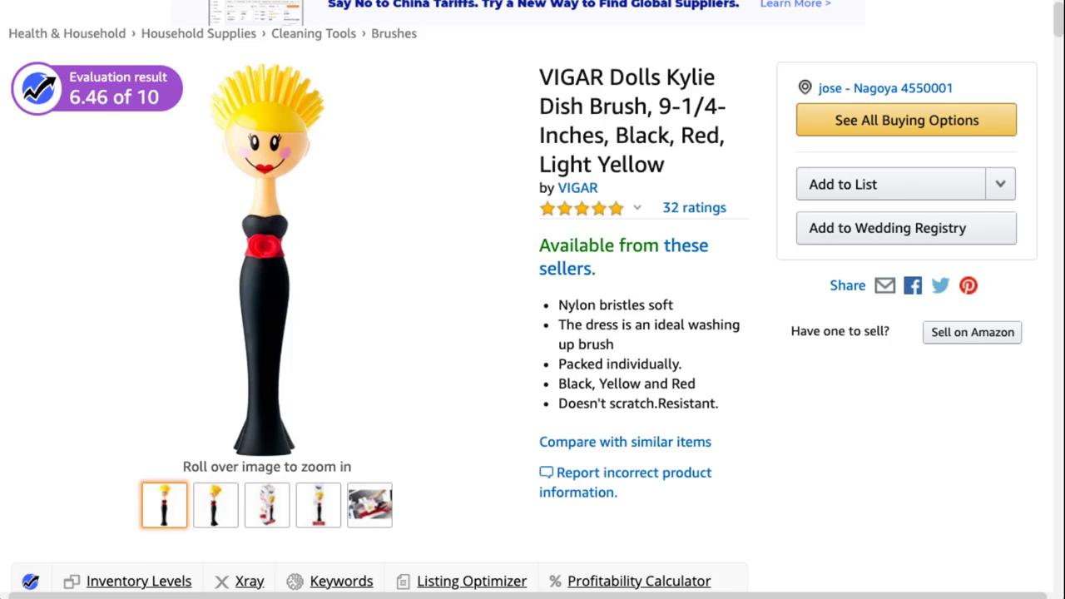
left_click_drag(540, 76, 603, 76)
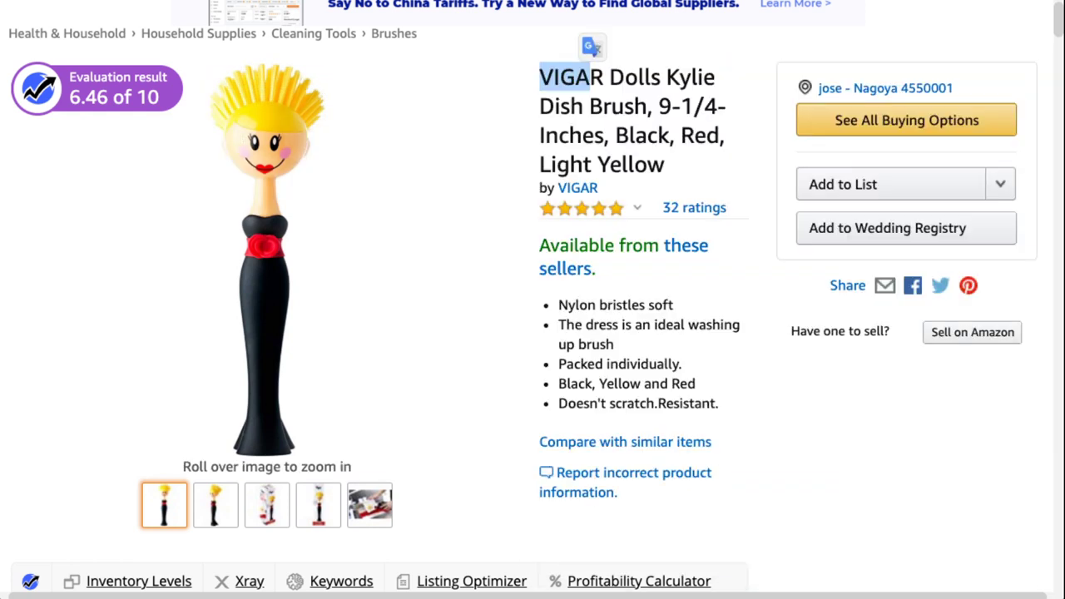
mouse_move(610, 76)
left_mouse_down()
mouse_move(657, 106)
mouse_move(644, 76)
left_mouse_up()
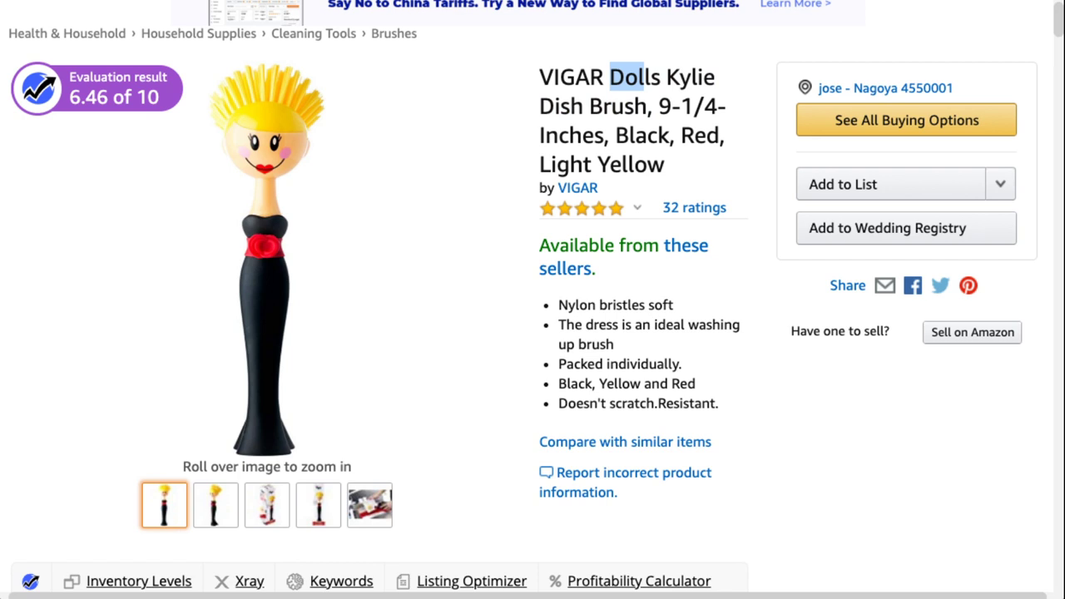
Search Amazon for "doll brush" from the VIGAR Dolls Kylie Dish Brush listing
scroll(647, 106, "up", 1)
scroll(532, 300, "up", 2)
left_click(287, 27)
type("doll bru")
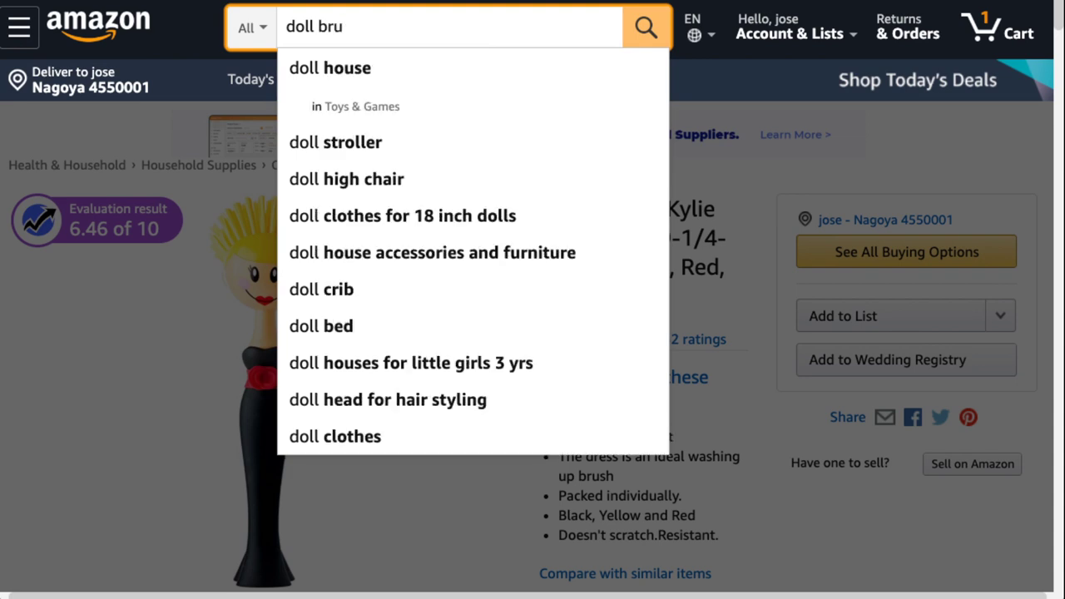
type("s")
left_click(346, 74)
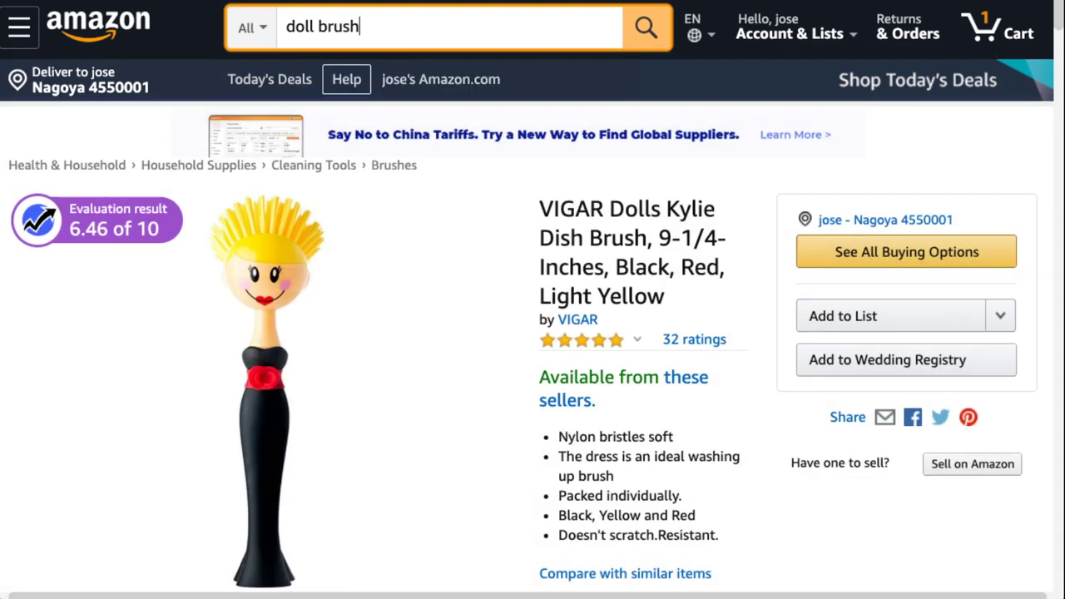
key("Return")
Look through the doll brush search results, then return to the VIGAR Dolls Kylie Dish Brush listing
scroll(533, 299, "down", 2)
scroll(532, 300, "down", 11)
scroll(532, 299, "down", 4)
scroll(533, 300, "up", 16)
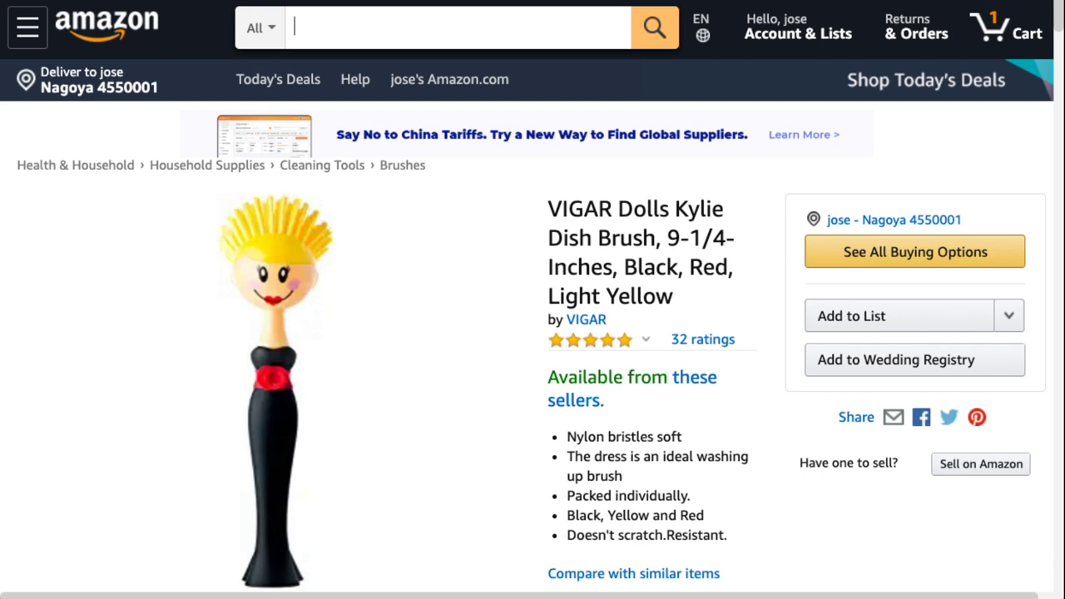
Search Amazon for "doll dish brush" and look through the first rows of results
type("doll di")
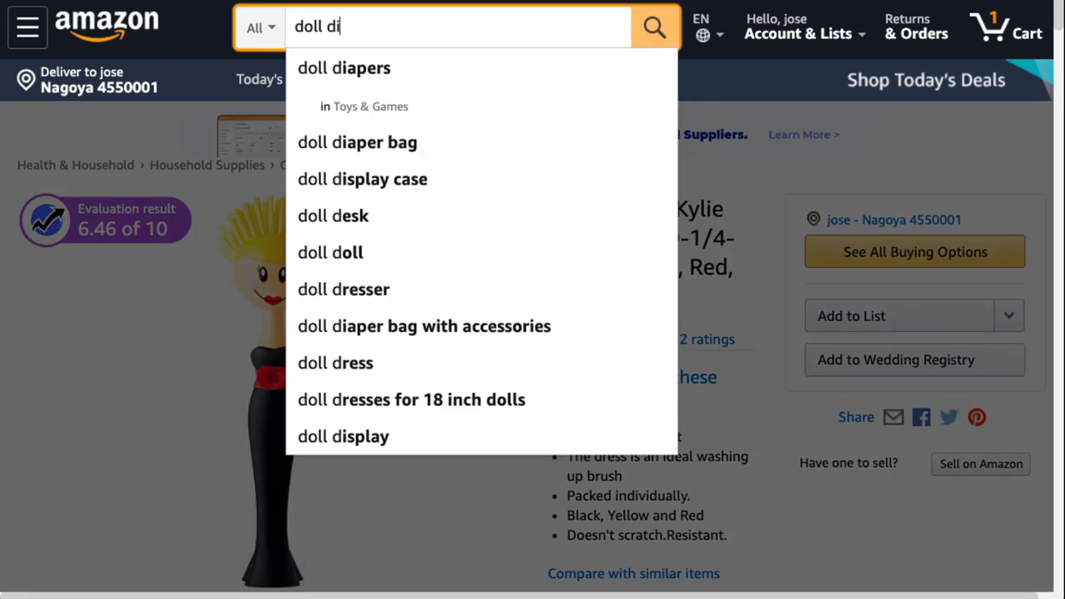
type("sh brush")
key("Return")
scroll(533, 299, "down", 5)
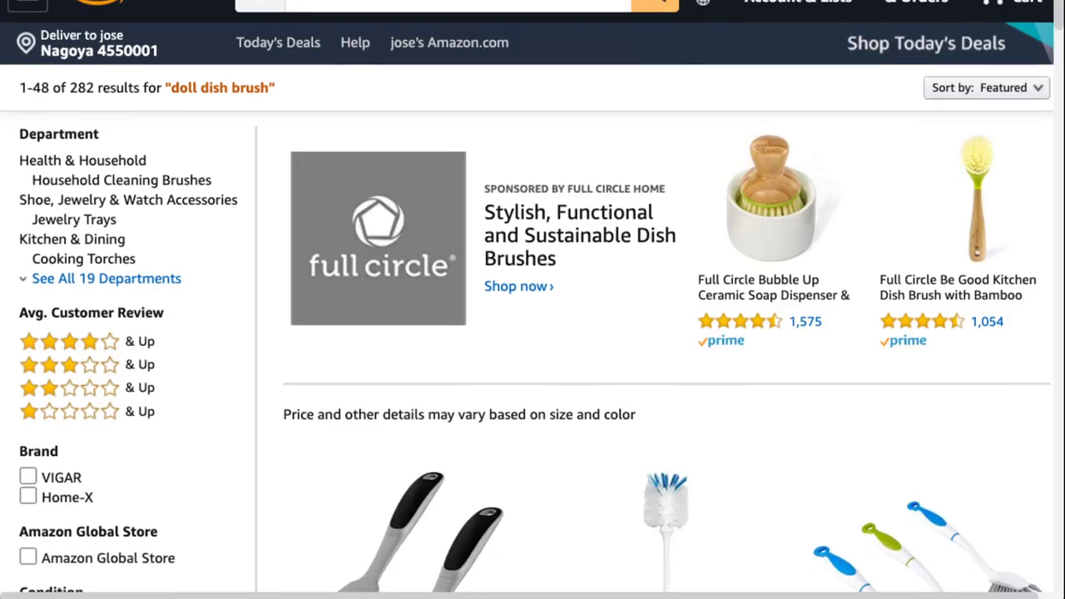
scroll(532, 299, "down", 2)
scroll(533, 300, "down", 1)
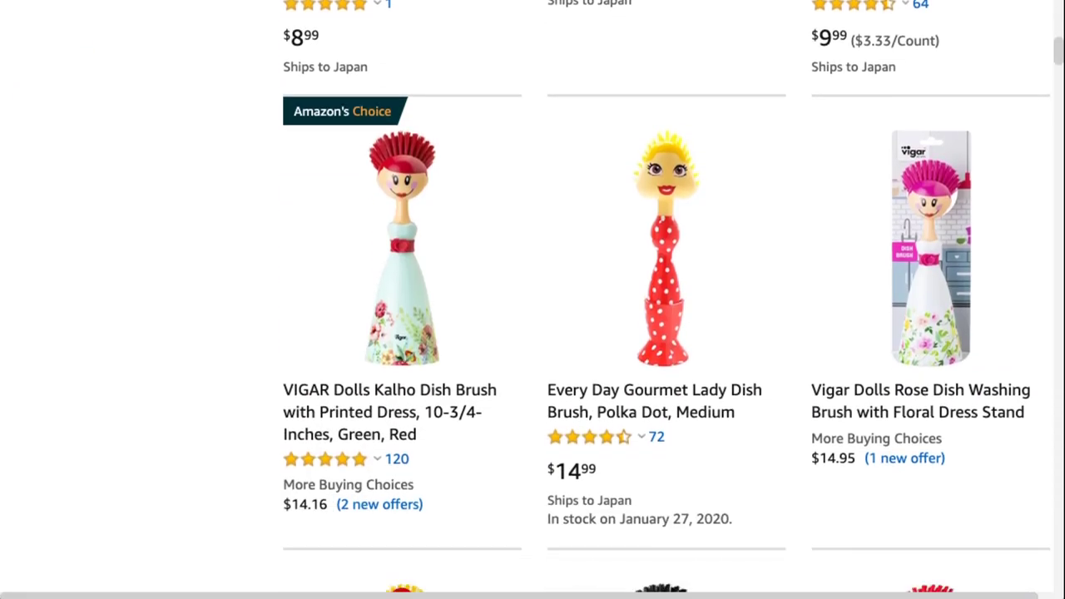
scroll(533, 300, "up", 2)
scroll(532, 300, "up", 4)
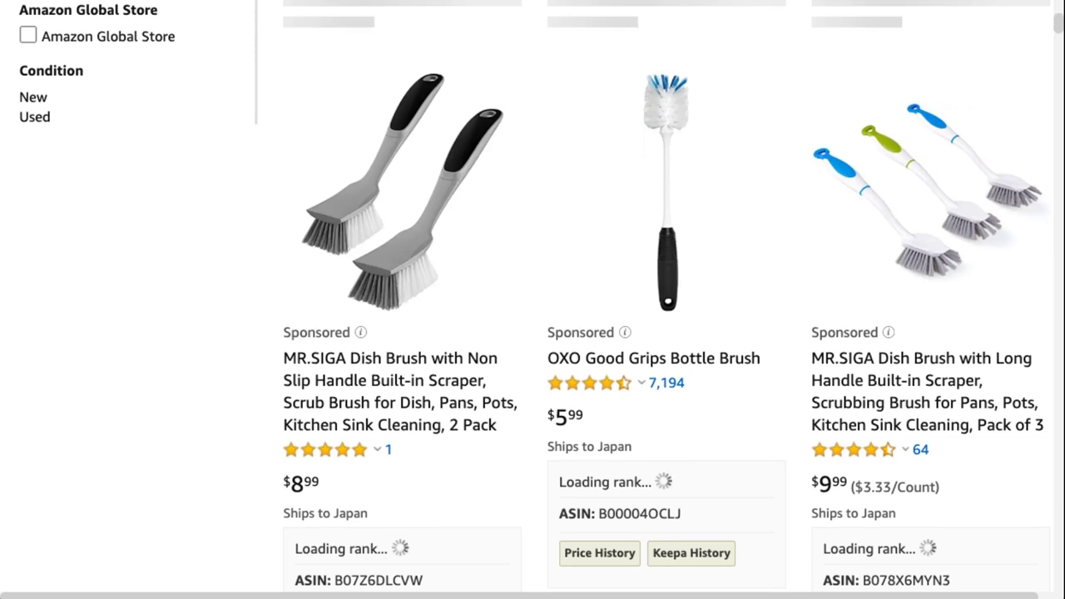
Review the doll dish brush results again from the start down to the VIGAR Kalho, Every Day Gourmet and Vigar Rose brushes
scroll(532, 300, "up", 6)
scroll(533, 299, "down", 7)
scroll(532, 299, "down", 8)
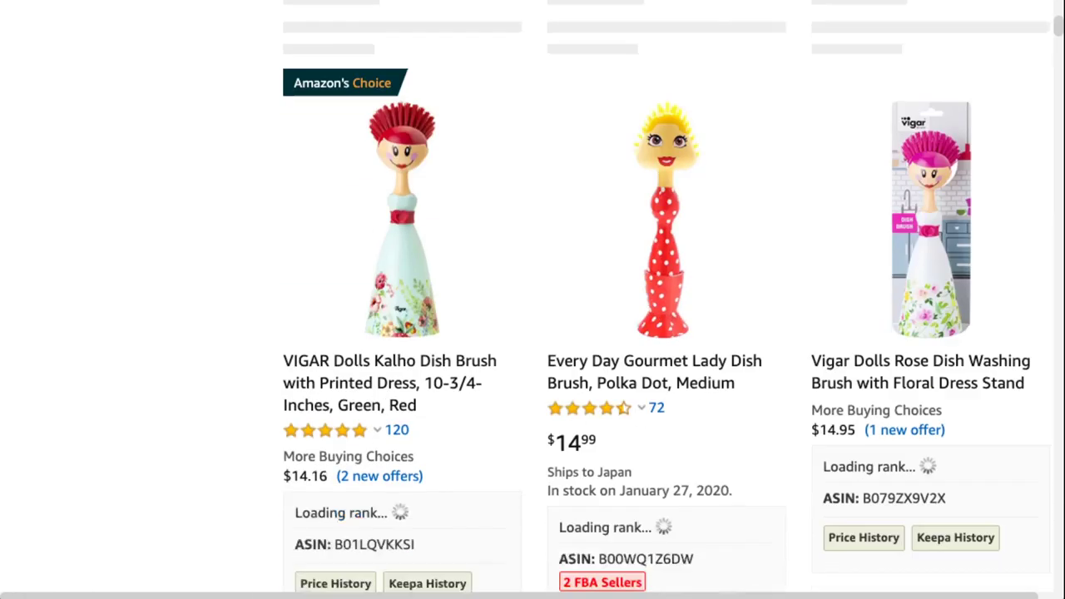
scroll(533, 300, "up", 1)
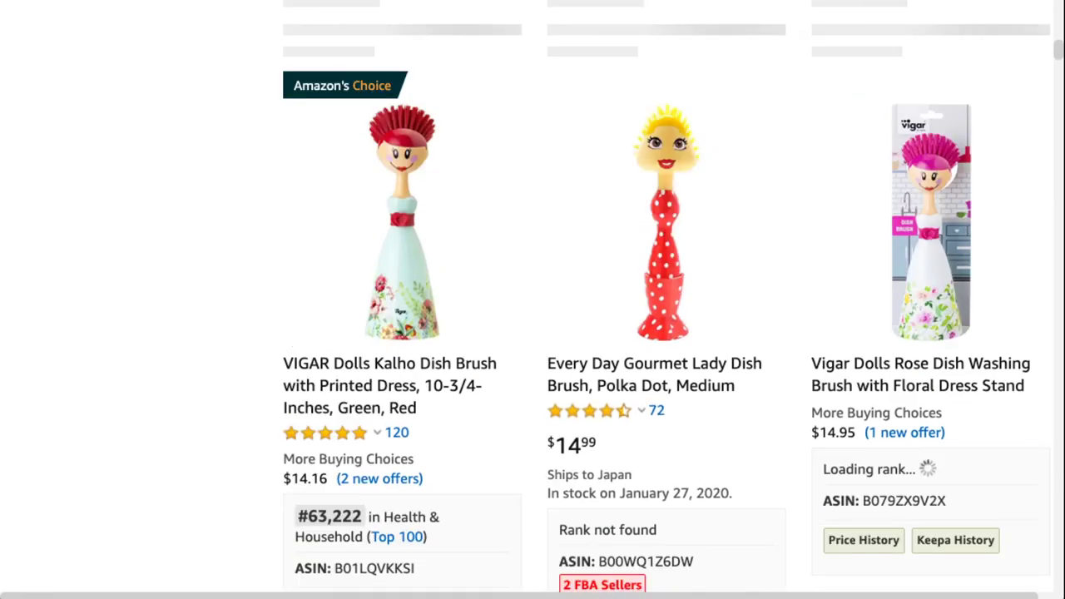
scroll(532, 299, "up", 15)
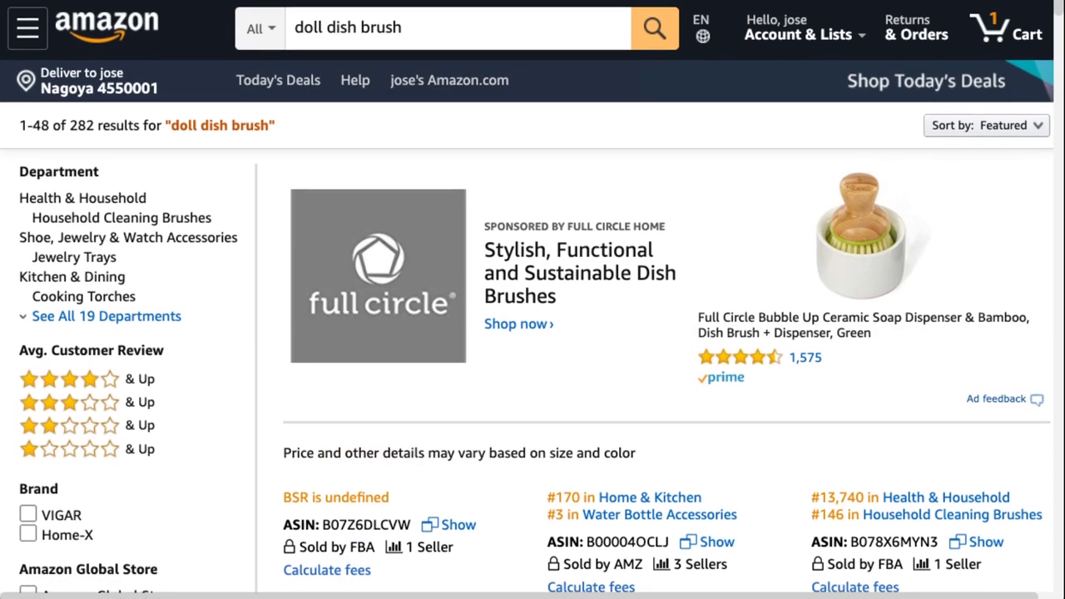
scroll(532, 300, "down", 10)
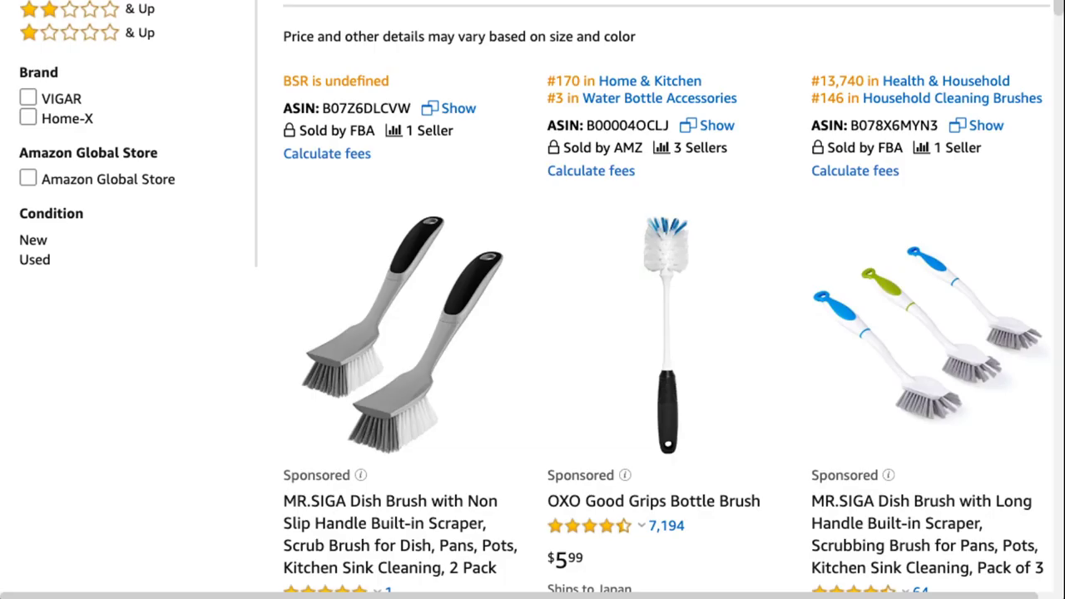
scroll(666, 300, "down", 3)
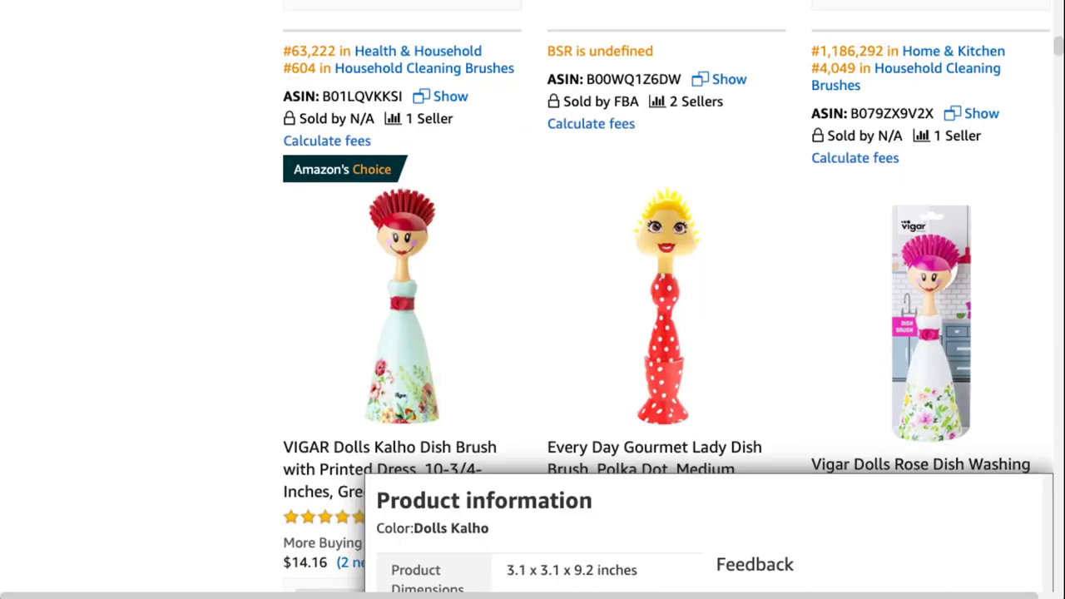
scroll(533, 300, "down", 2)
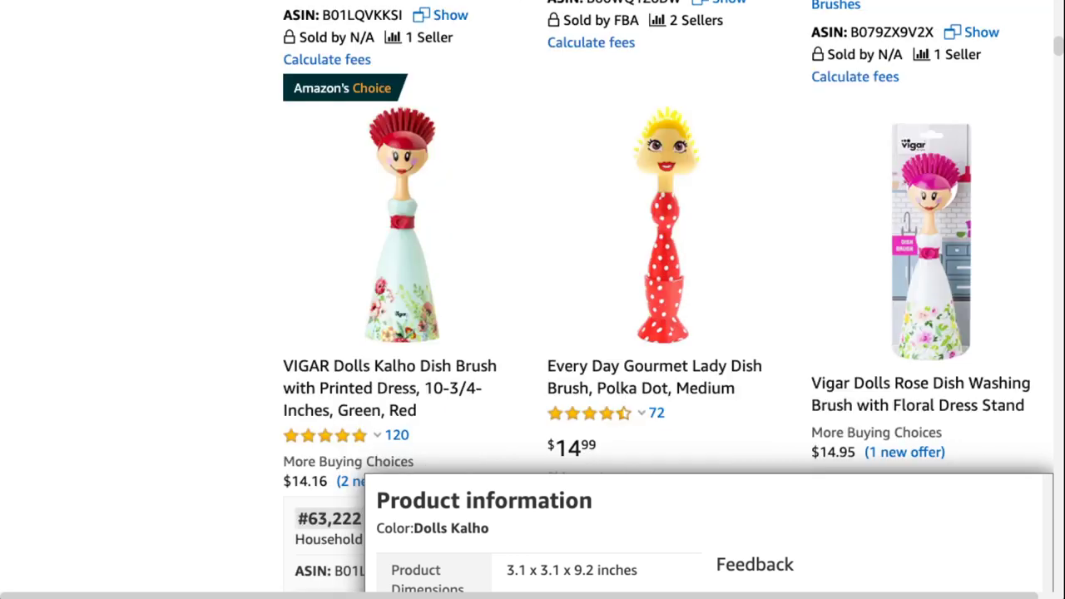
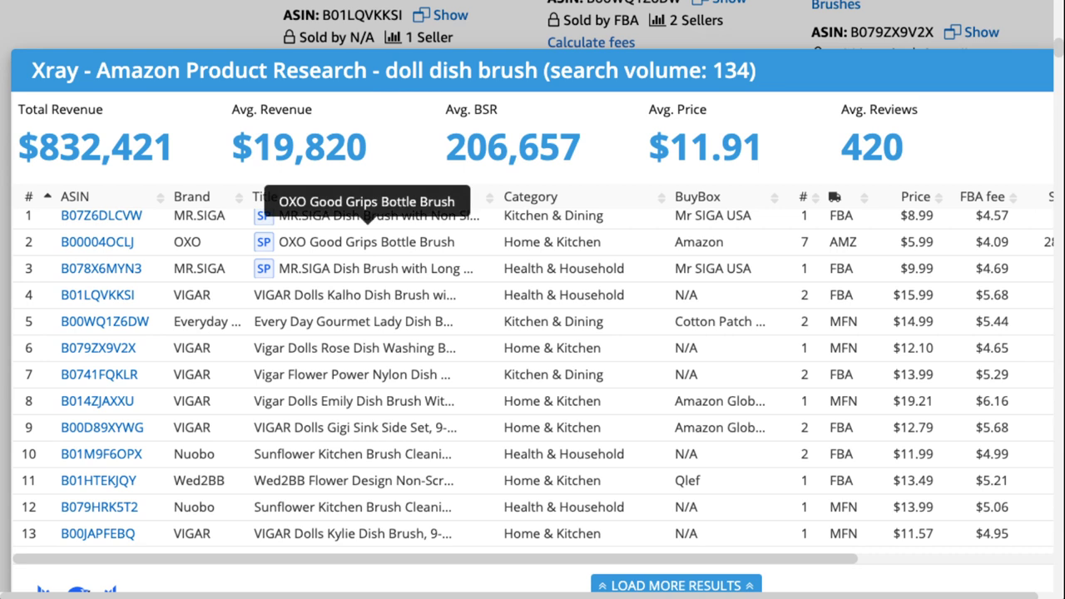
Run Xray on the doll dish brush results and examine the summary averages and the Success Score
scroll(533, 324, "right", 3)
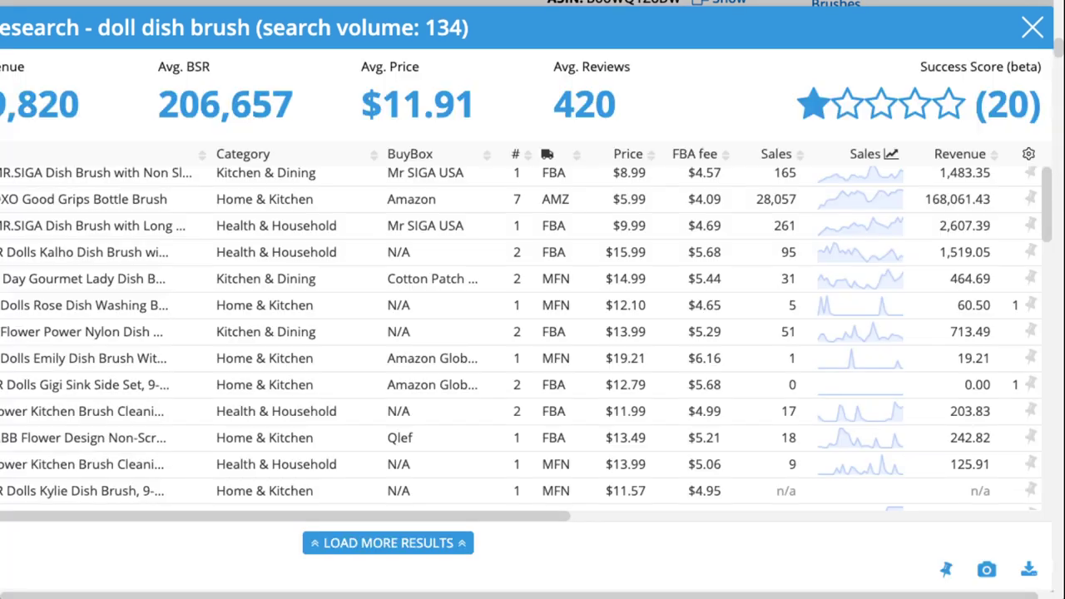
double_click(1006, 104)
mouse_move(881, 104)
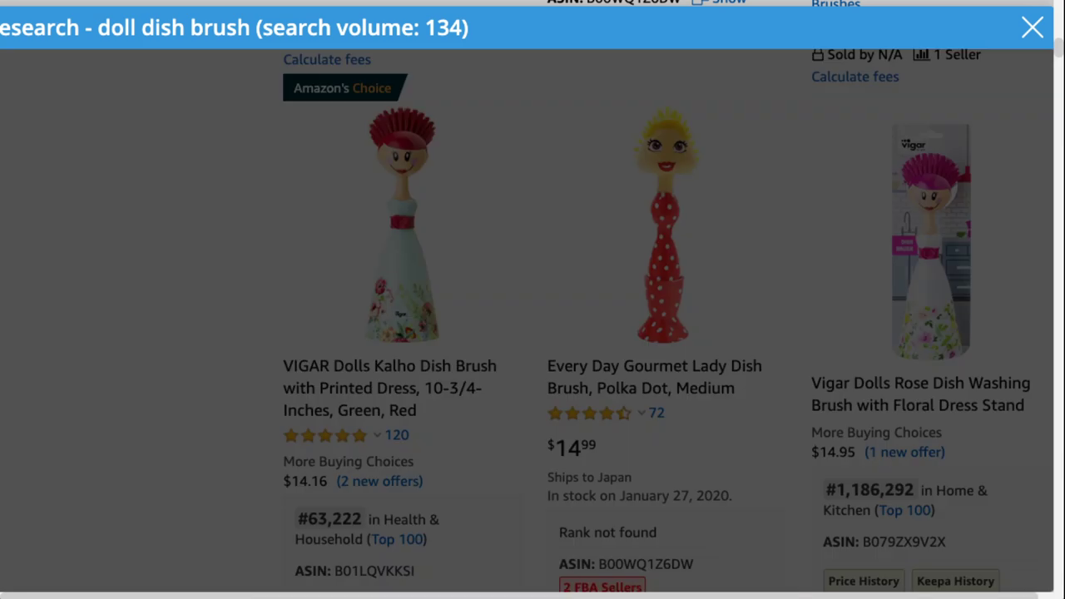
scroll(533, 331, "right", 5)
scroll(533, 331, "left", 5)
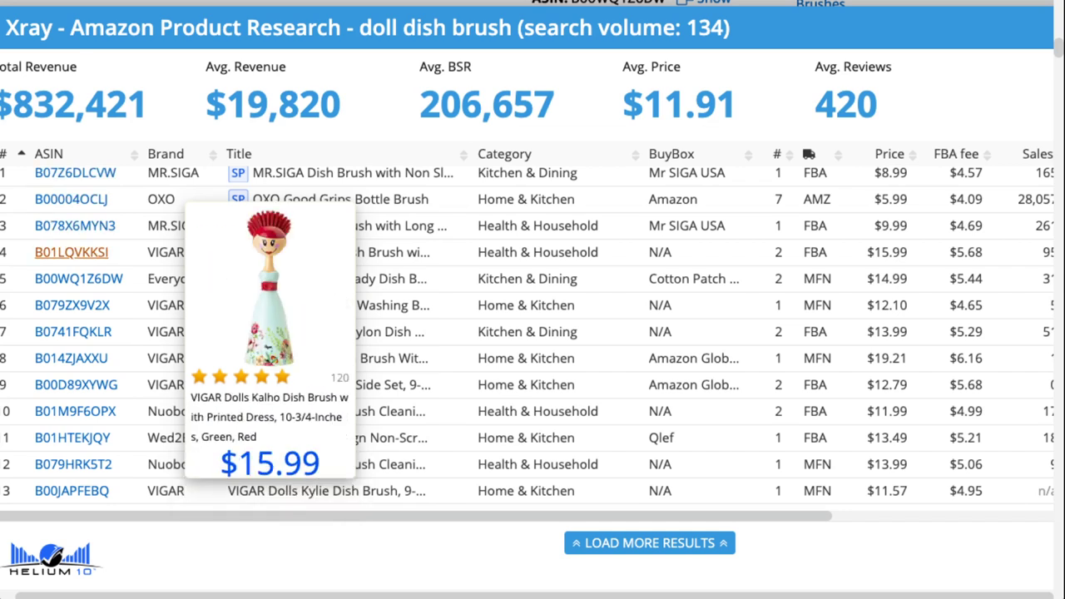
Examine the VIGAR Dolls Kalho Dish Brush row in Xray across its price, FBA fee, sales, revenue, BSR and rating columns
left_click(274, 252)
scroll(533, 332, "right", 3)
scroll(533, 333, "right", 3)
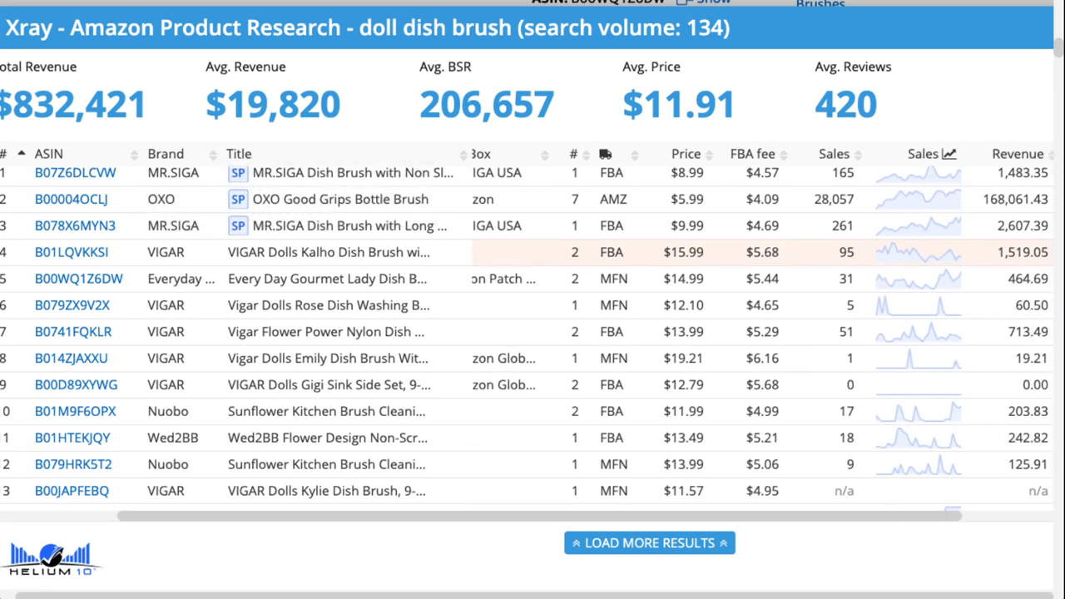
scroll(533, 333, "right", 3)
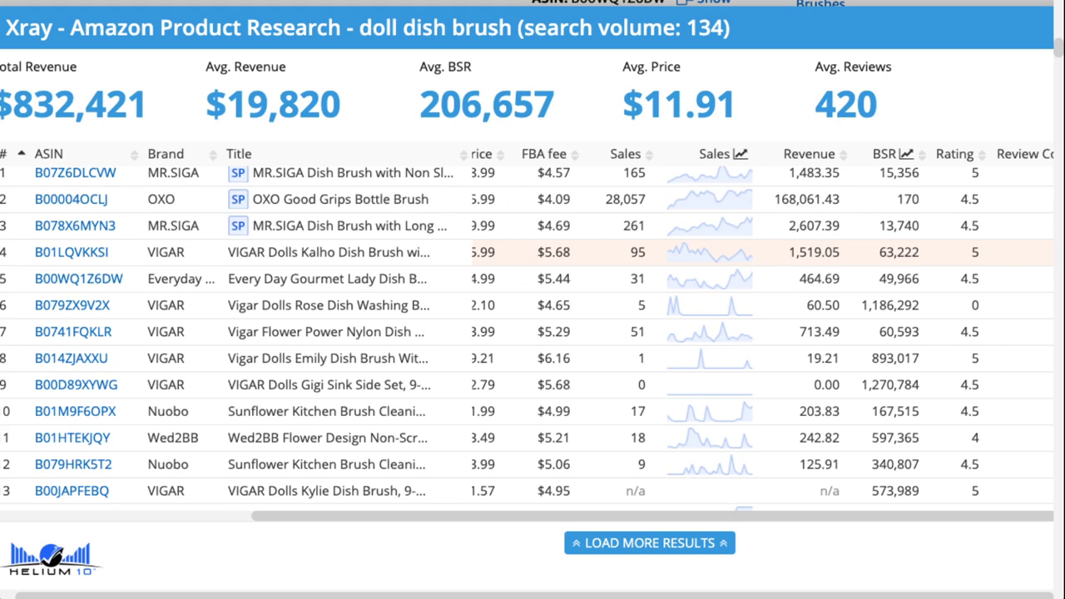
scroll(533, 332, "right", 2)
scroll(532, 332, "left", 5)
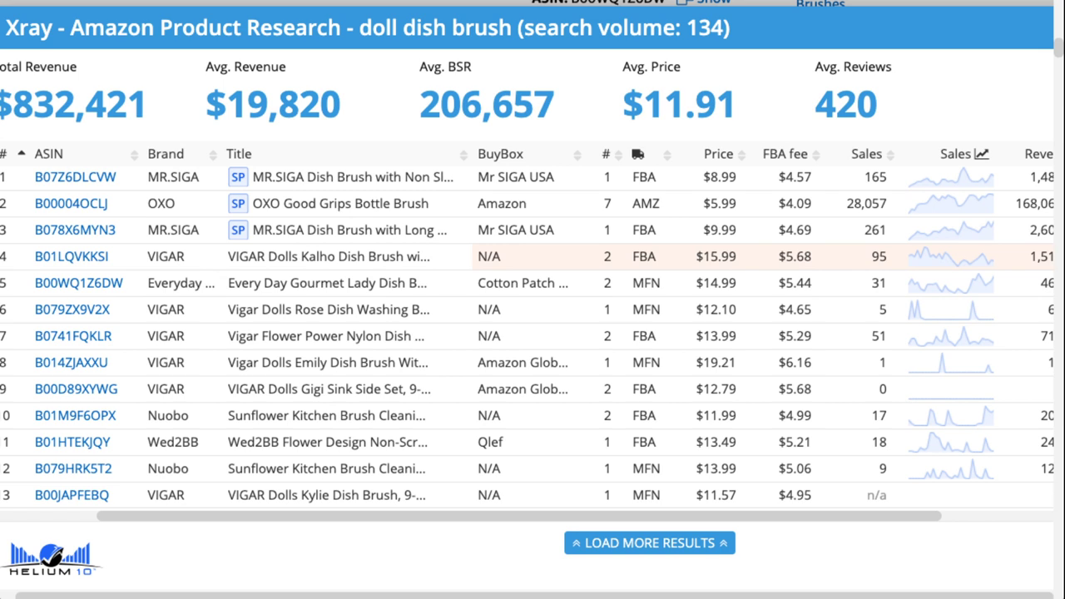
scroll(532, 333, "left", 3)
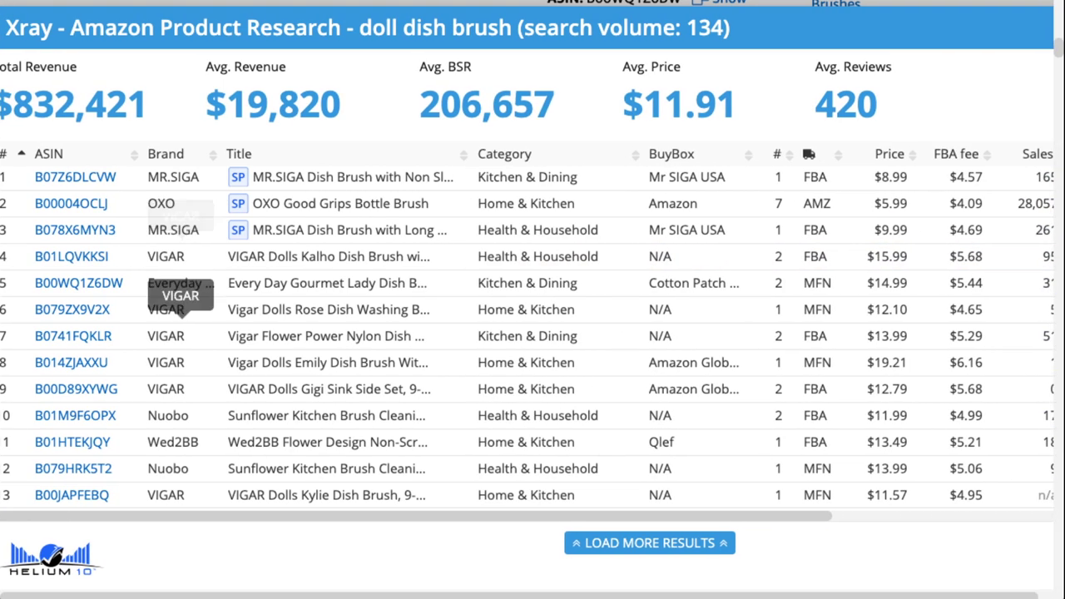
Preview the Vigar Flower Power Nylon Dish Brush in Xray and compare its sales, revenue and BSR with the neighbouring rows
mouse_move(73, 336)
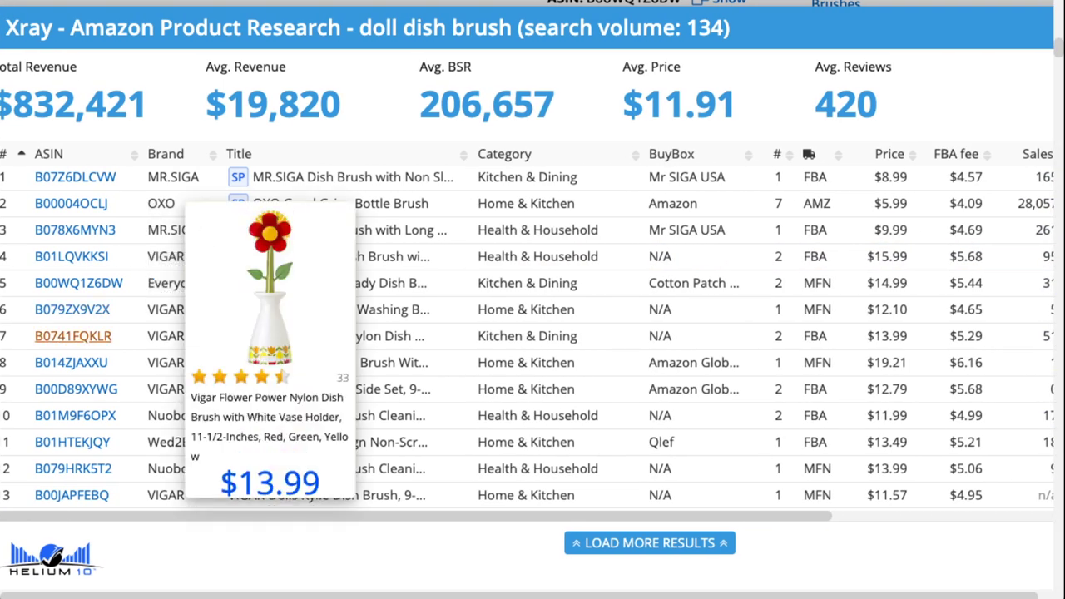
scroll(533, 361, "right", 3)
scroll(526, 363, "right", 2)
scroll(526, 336, "left", 2)
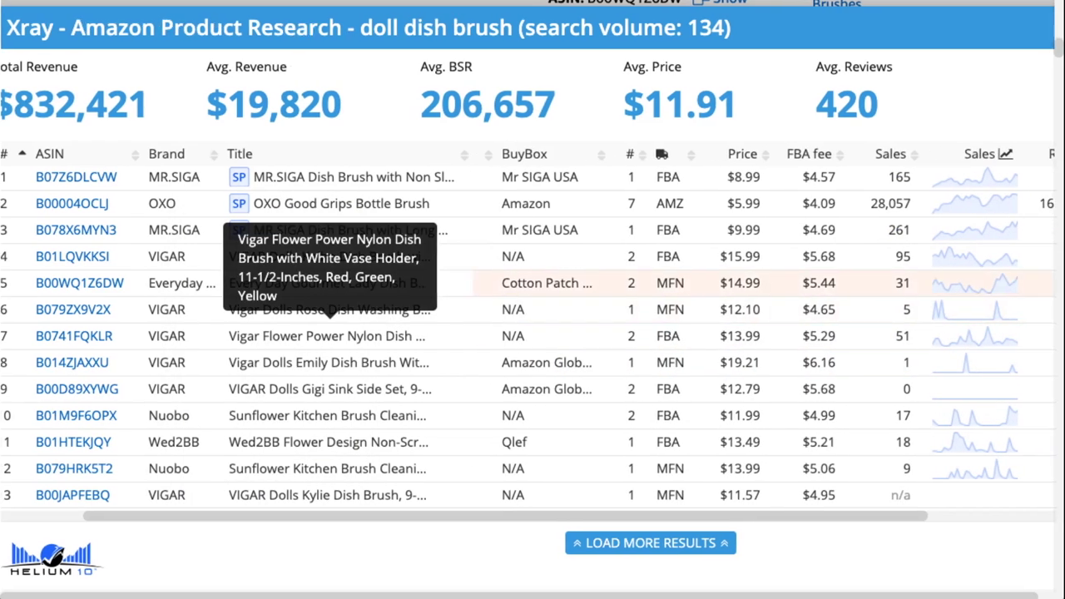
scroll(532, 362, "right", 3)
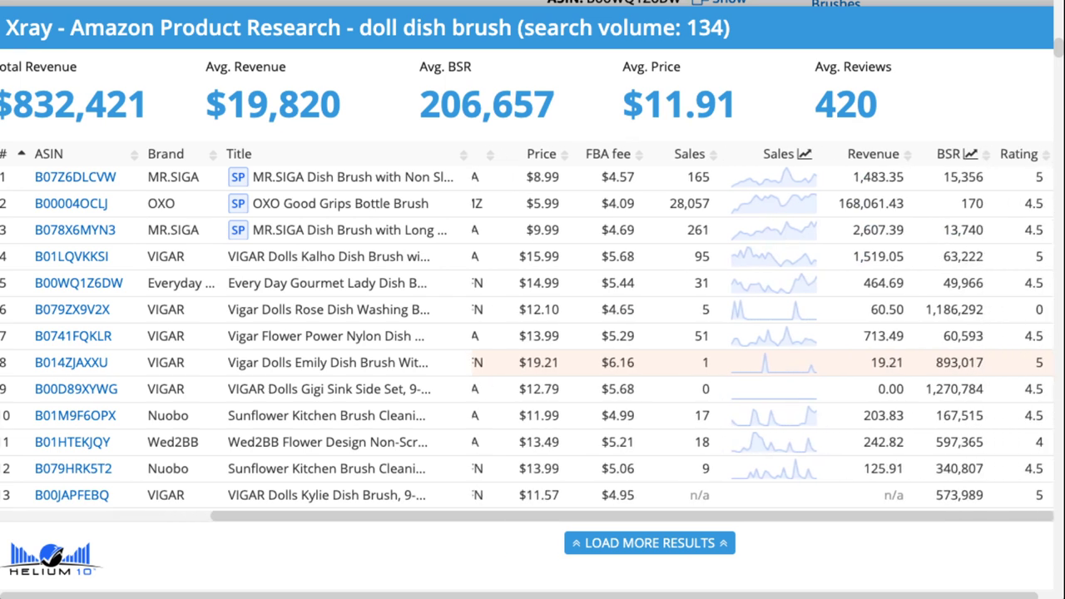
scroll(532, 332, "left", 3)
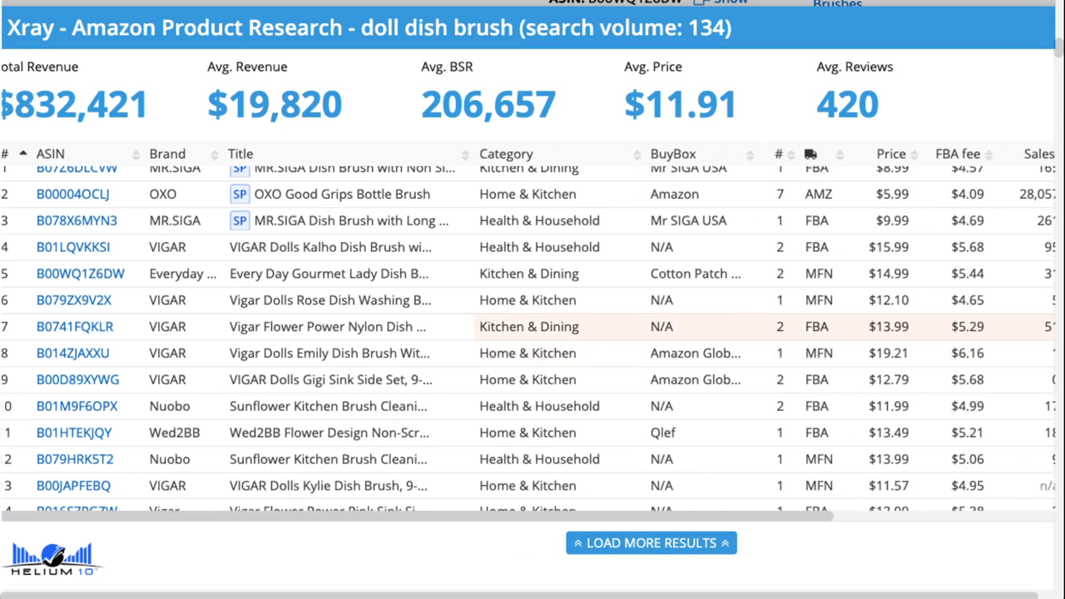
Review the remaining Xray rows with their prices, sales and revenue, then go back to the start of the product list
scroll(329, 333, "down", 3)
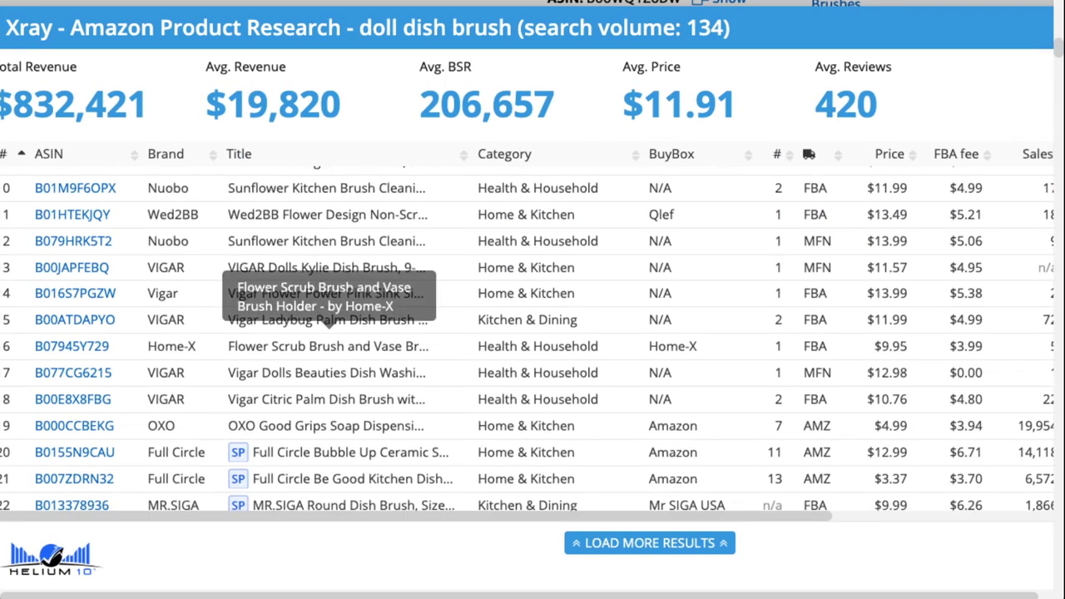
scroll(329, 292, "right", 3)
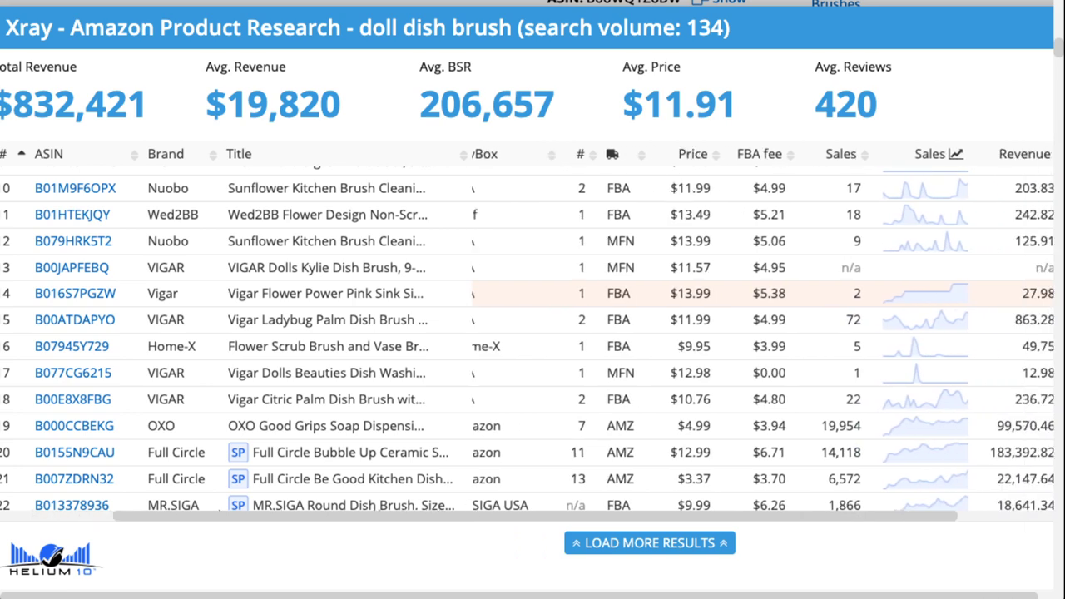
scroll(641, 293, "left", 3)
scroll(641, 293, "down", 5)
scroll(641, 291, "up", 10)
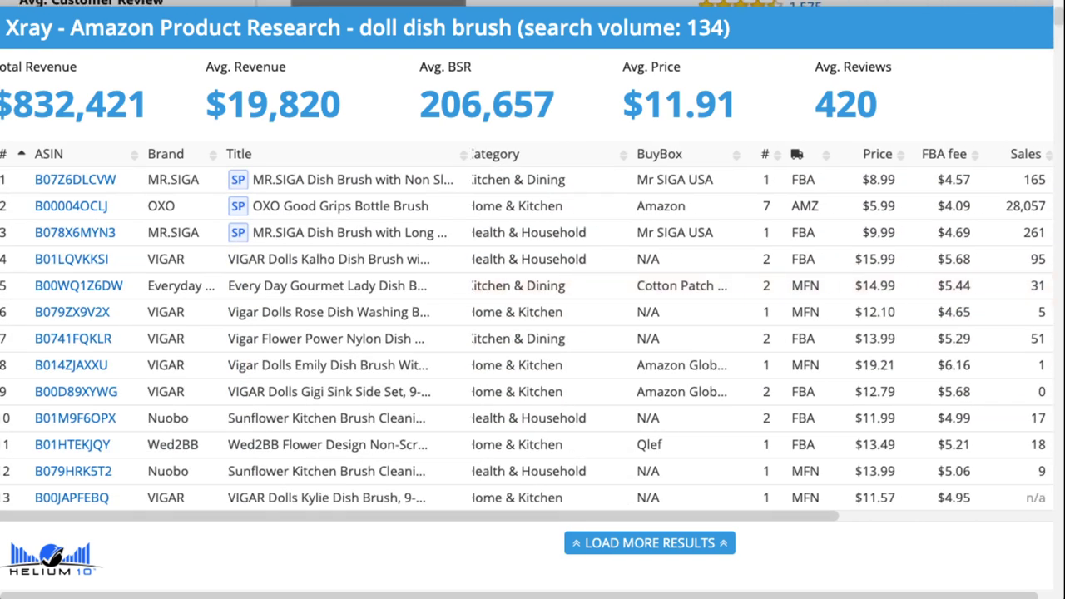
scroll(551, 291, "left", 1)
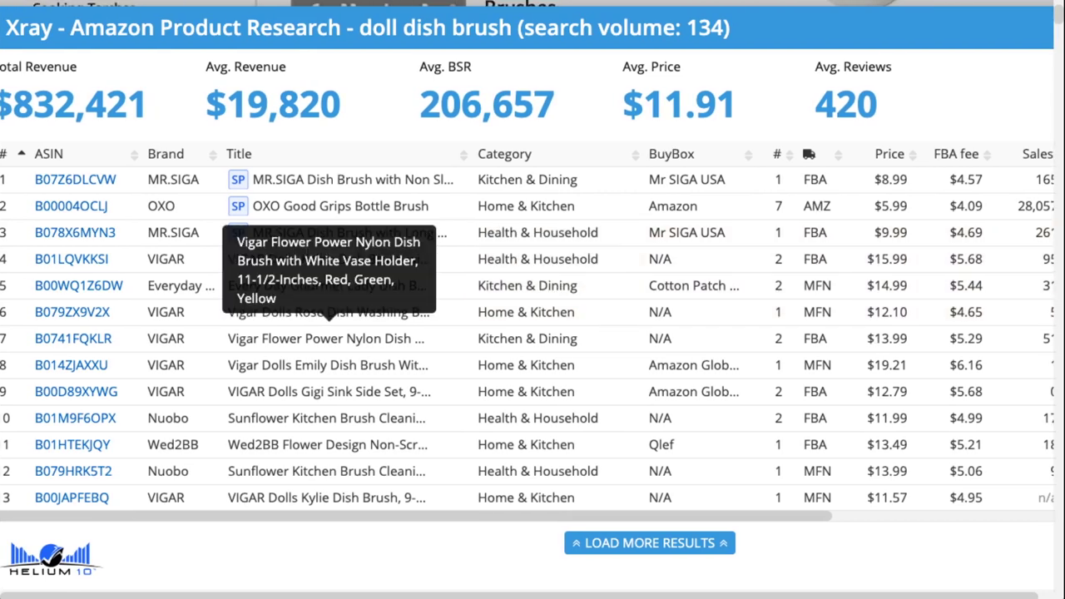
Close the Xray results for doll dish brush and return to the Black Box product results
scroll(532, 299, "up", 5)
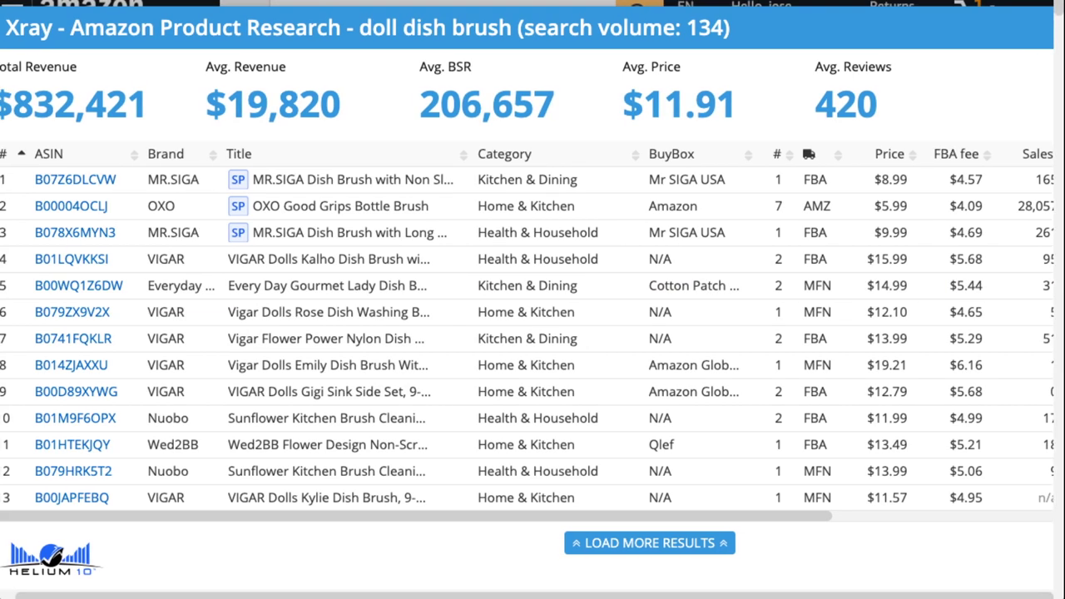
scroll(532, 333, "right", 3)
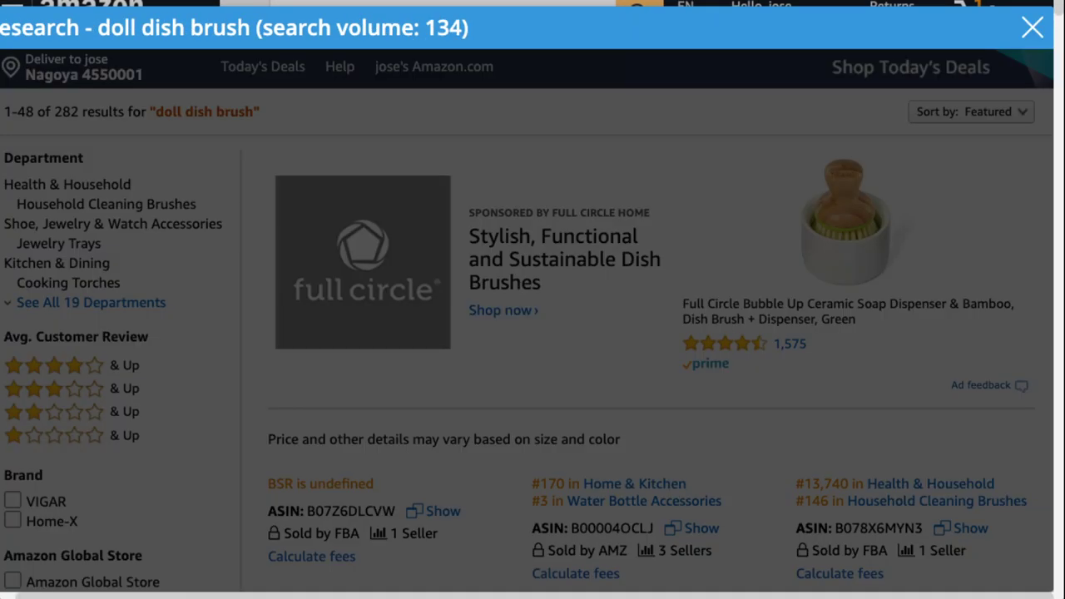
key("Escape")
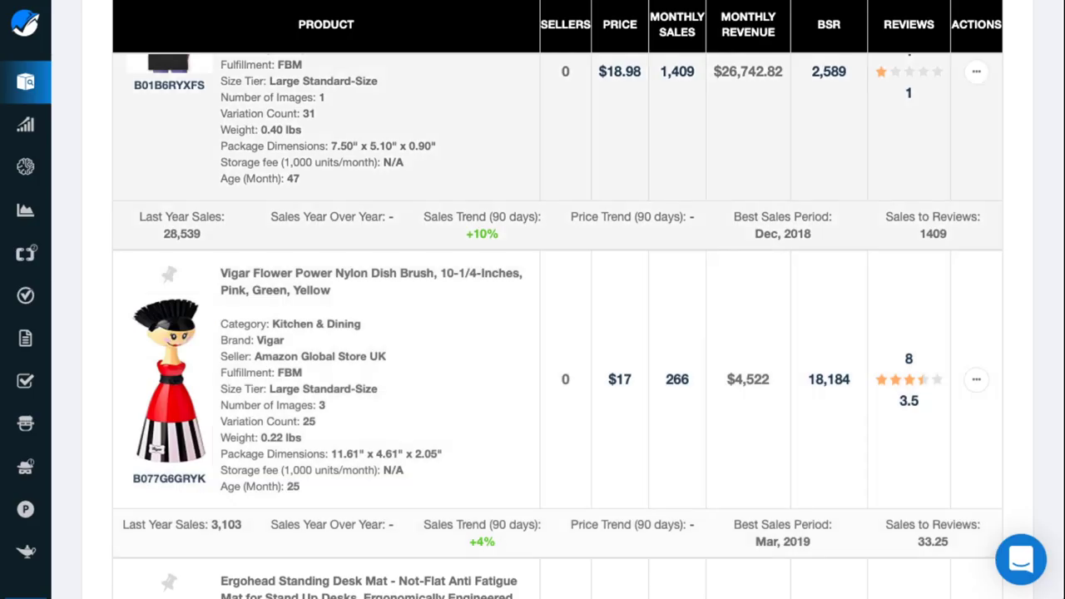
Find the Ergohead Standing Desk Mat in the Black Box results and open its Amazon listing
scroll(558, 327, "down", 3)
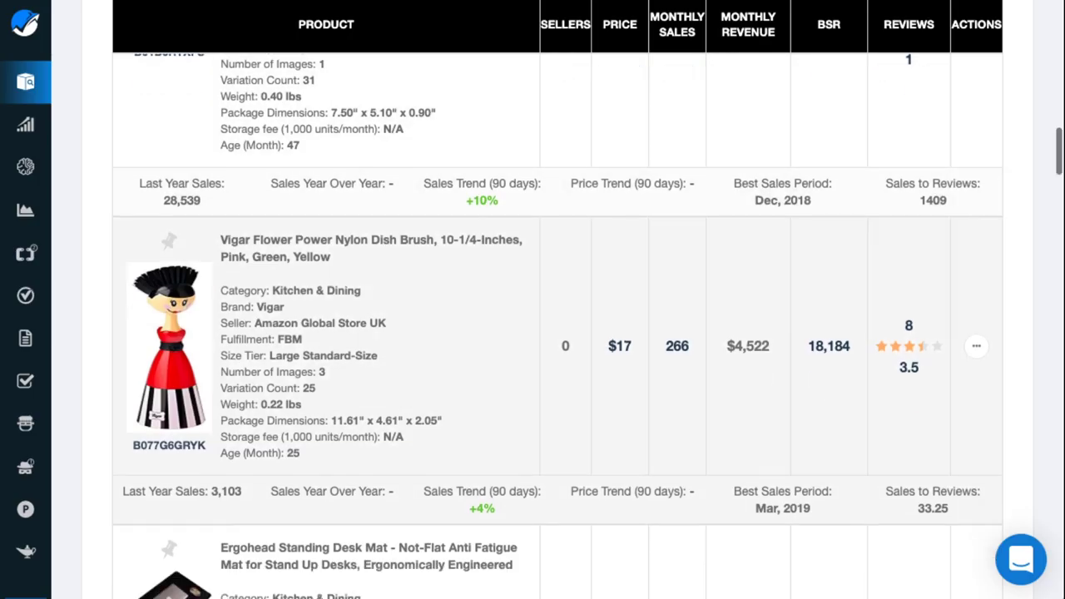
scroll(557, 326, "down", 2)
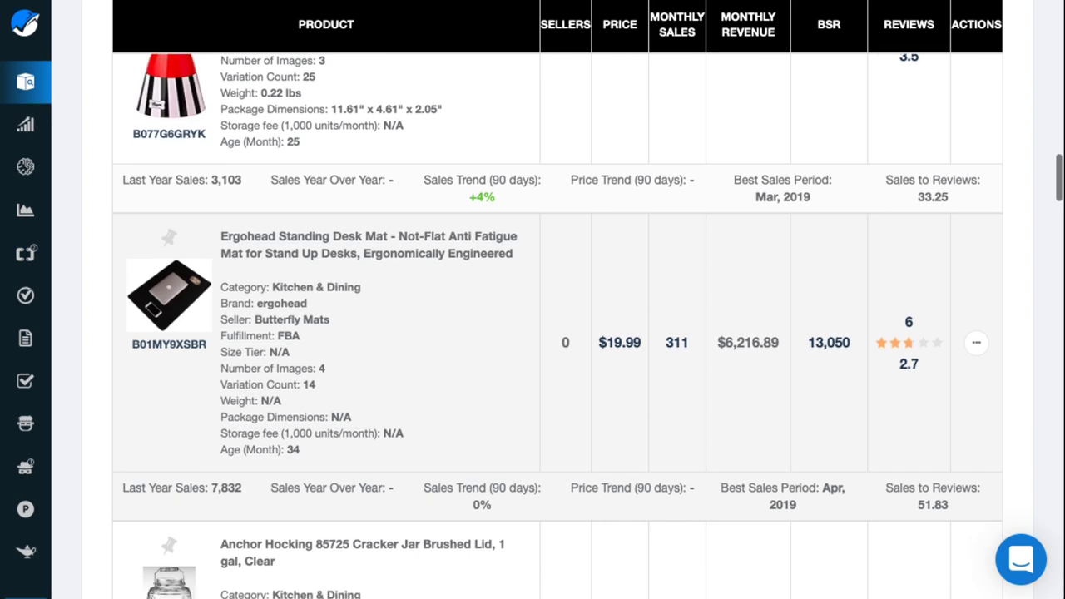
scroll(557, 326, "down", 2)
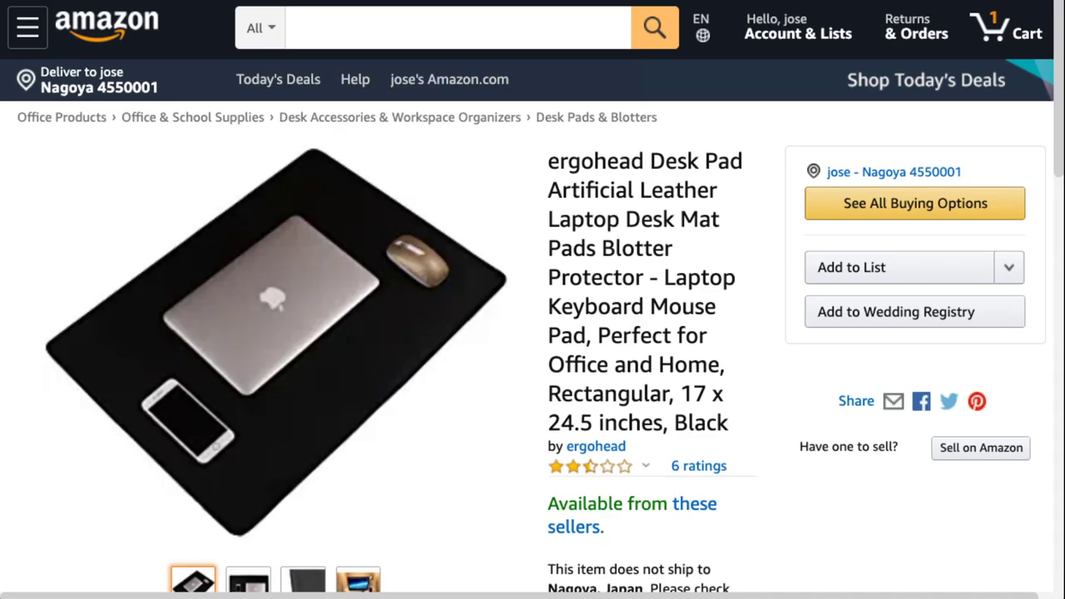
Examine the ergohead desk pad listing's images, size and colour options, bullet points and related products, then return to its title
scroll(532, 299, "down", 2)
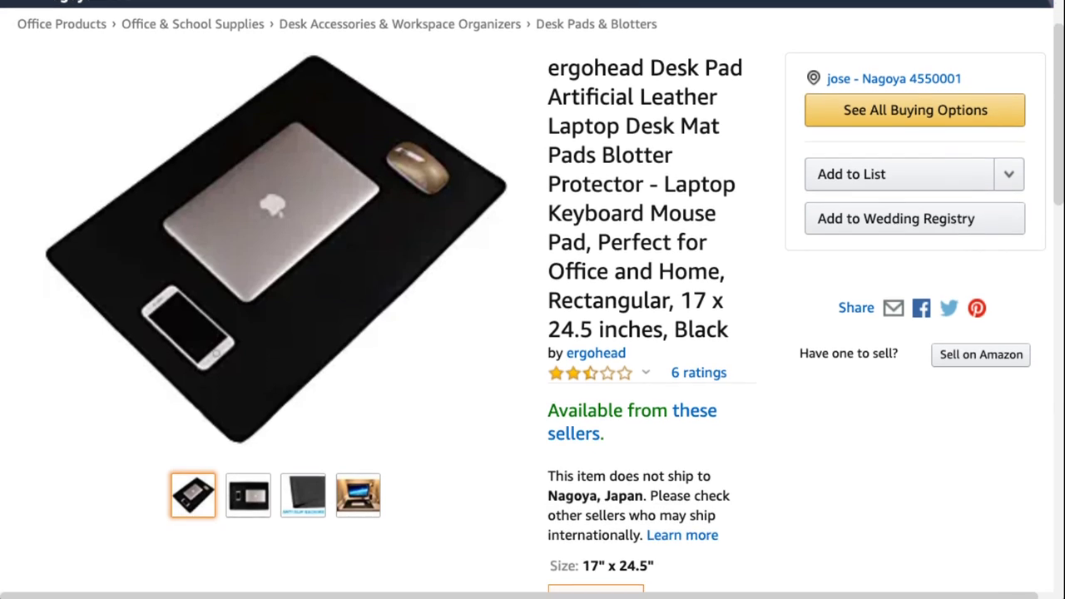
scroll(532, 299, "up", 1)
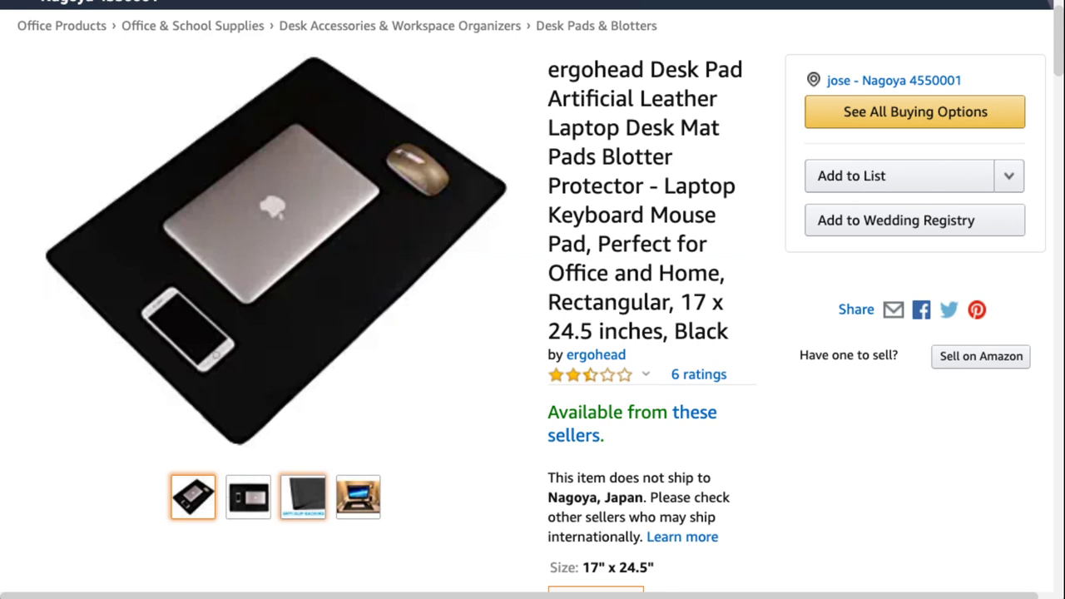
scroll(532, 300, "down", 5)
scroll(806, 299, "down", 4)
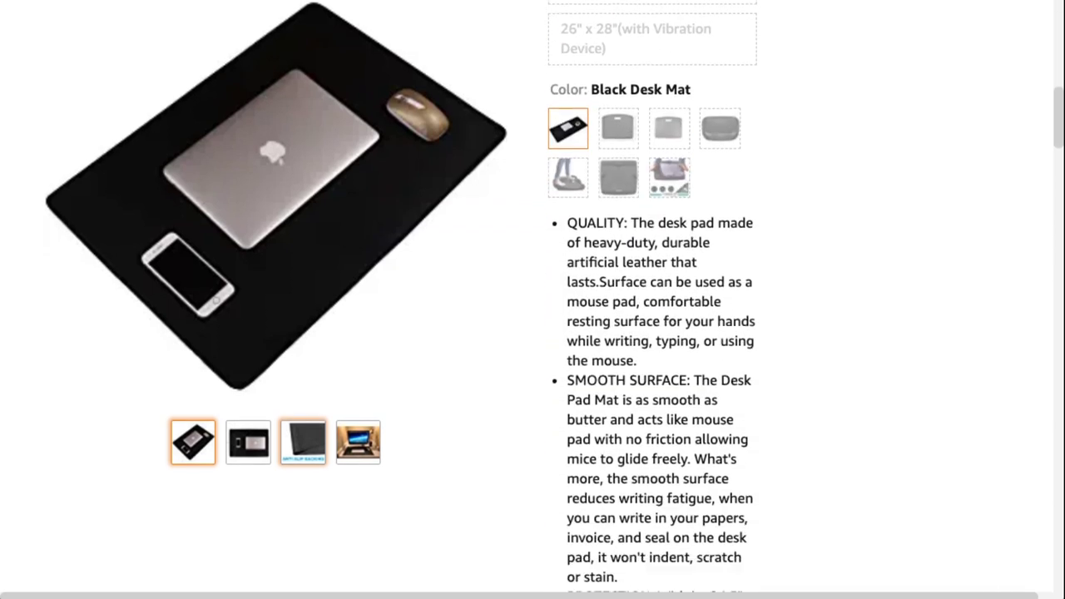
scroll(532, 300, "down", 15)
scroll(533, 300, "down", 1)
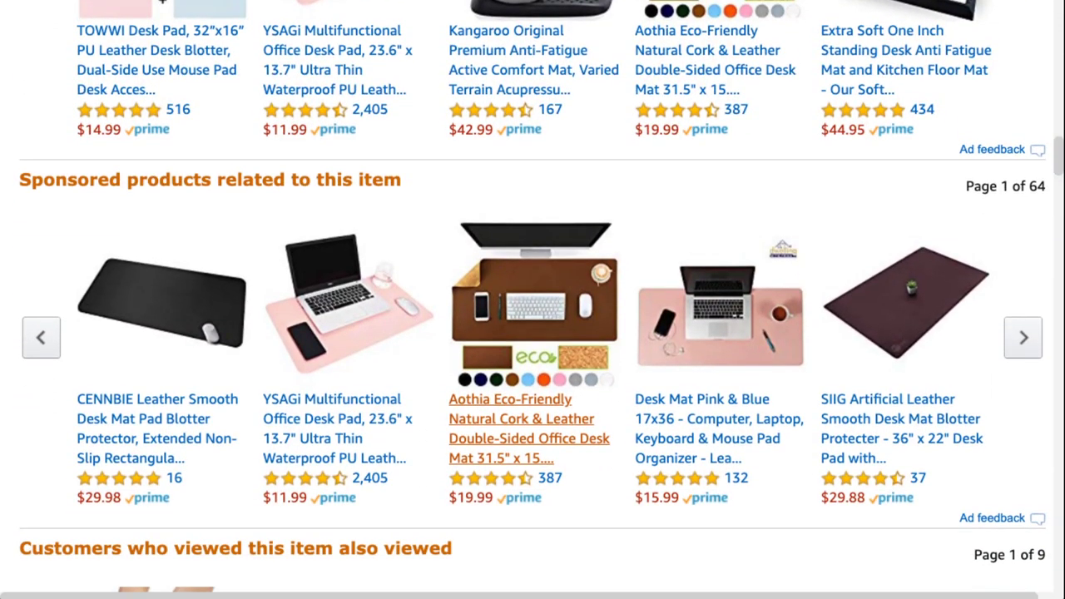
scroll(532, 300, "up", 20)
scroll(532, 299, "up", 6)
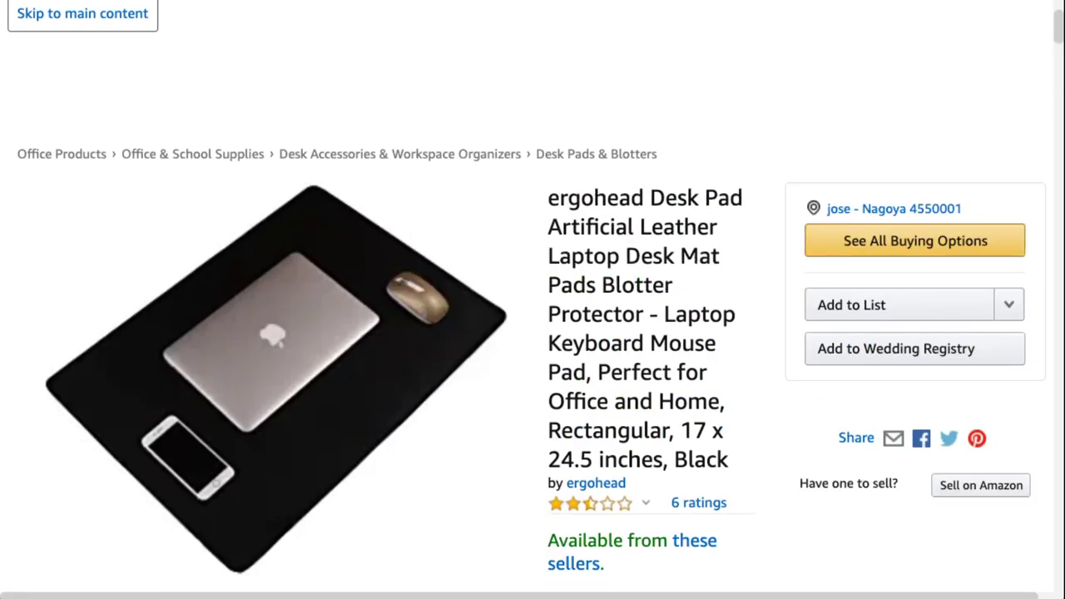
Check the ergohead listing's star rating and compare the prices and reviews of the sponsored desk mats
scroll(532, 300, "down", 1)
scroll(533, 300, "down", 3)
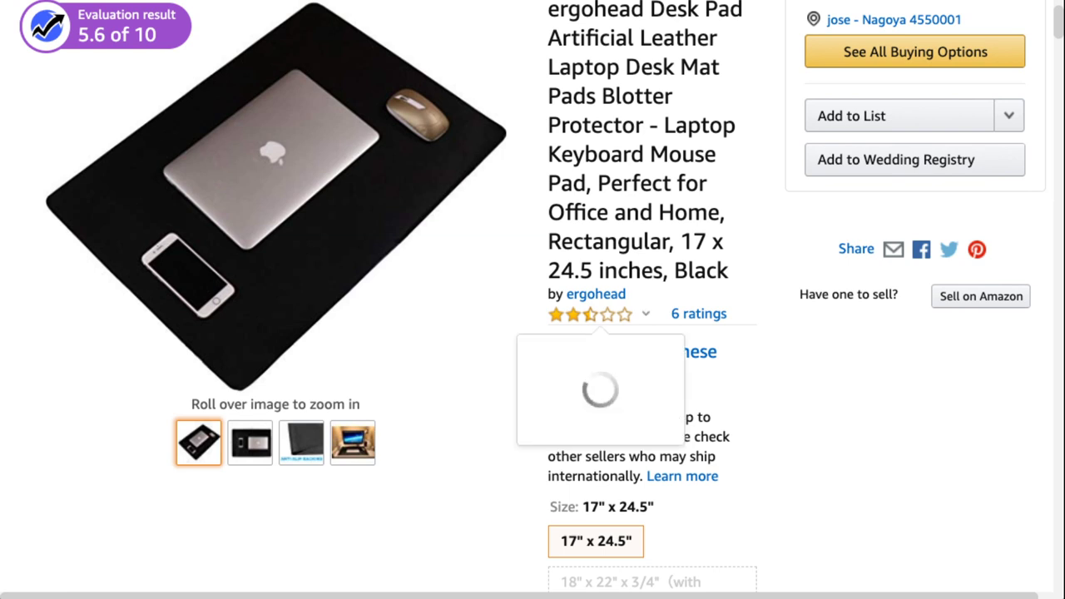
scroll(533, 299, "down", 15)
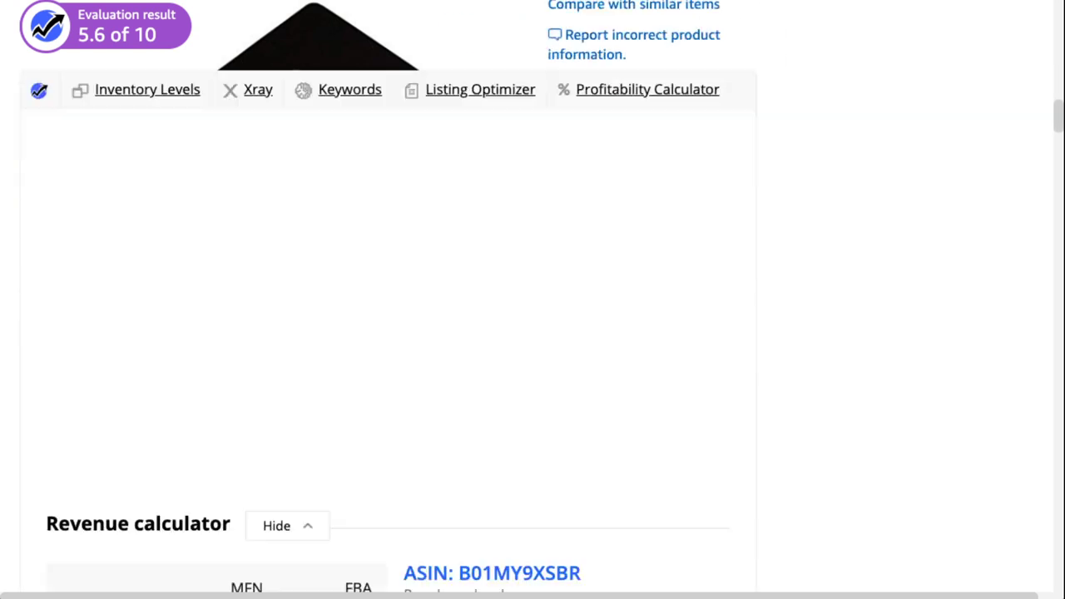
scroll(532, 300, "down", 15)
scroll(532, 449, "down", 2)
scroll(532, 449, "up", 2)
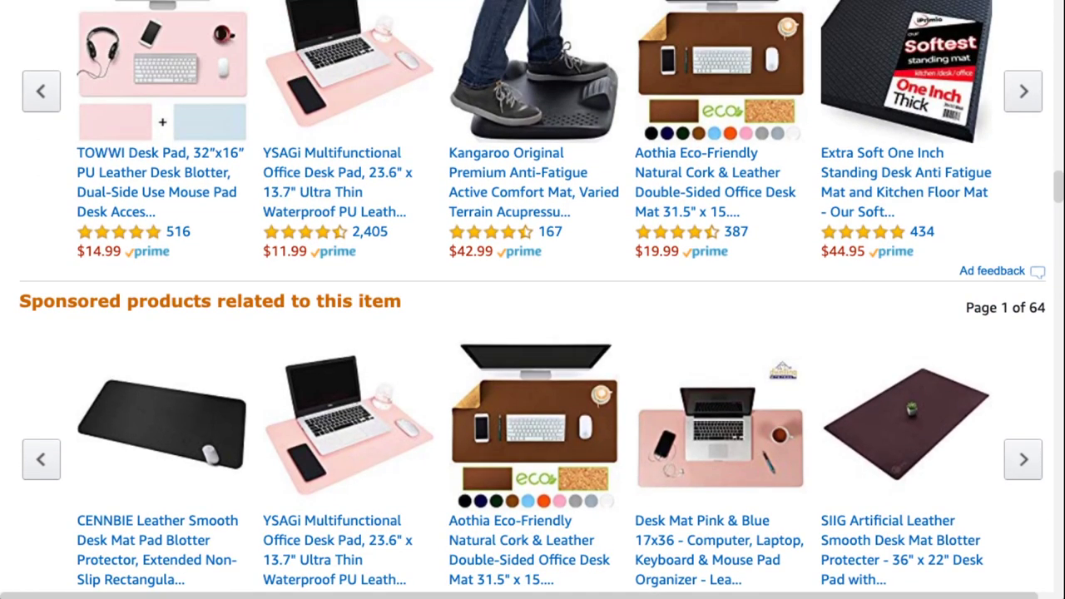
scroll(532, 300, "down", 1)
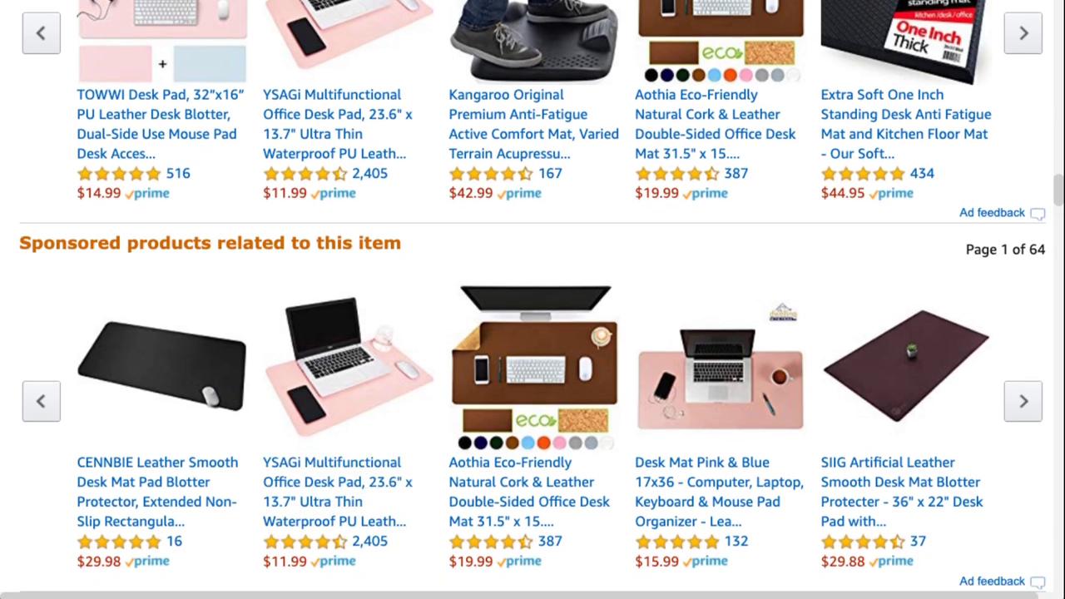
scroll(532, 300, "down", 2)
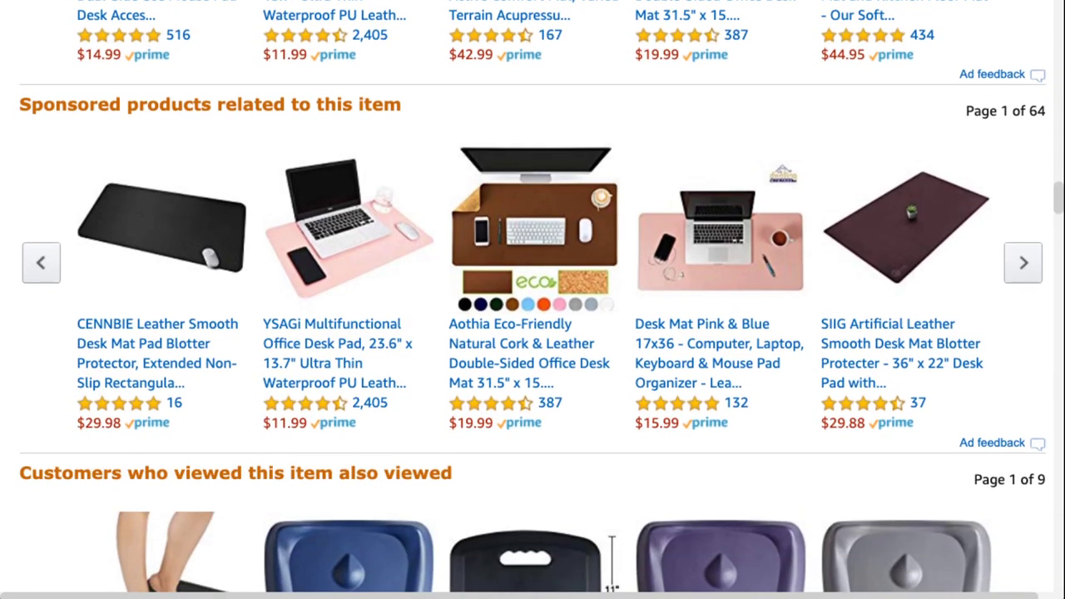
scroll(707, 349, "right", 1)
scroll(707, 349, "up", 5)
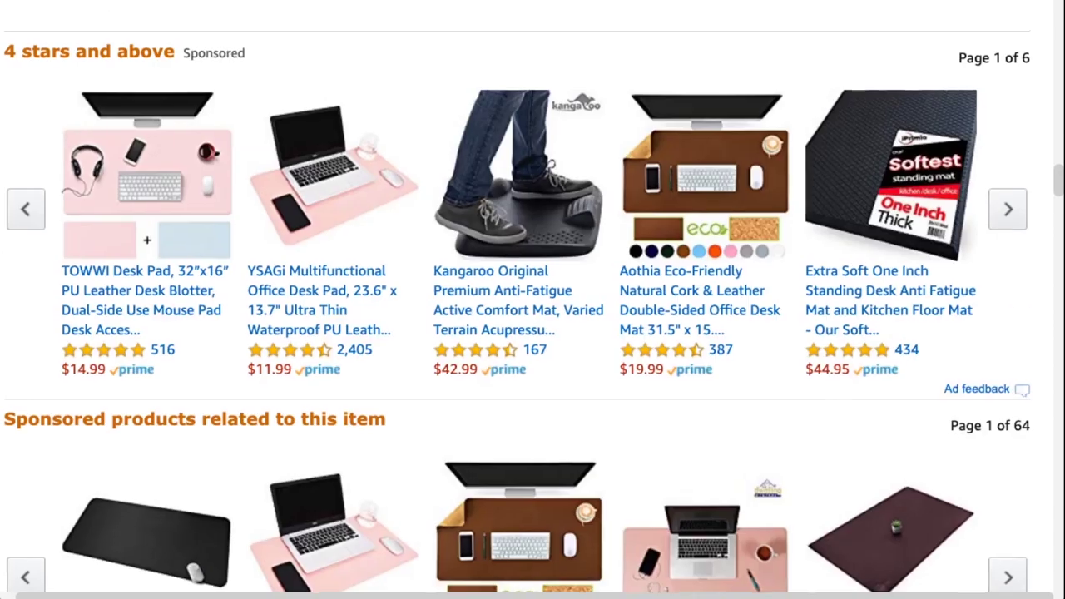
scroll(707, 349, "up", 1)
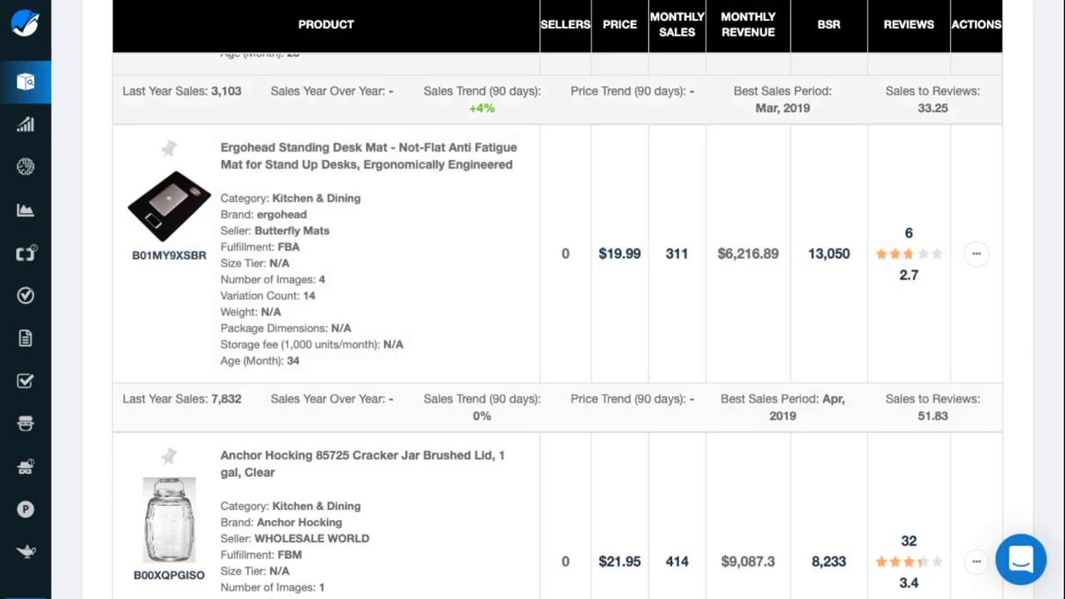
Open the Anchor Hocking Cracker Jar listing from the Black Box results and view its alternate images, history chart and revenue calculator
scroll(558, 324, "down", 3)
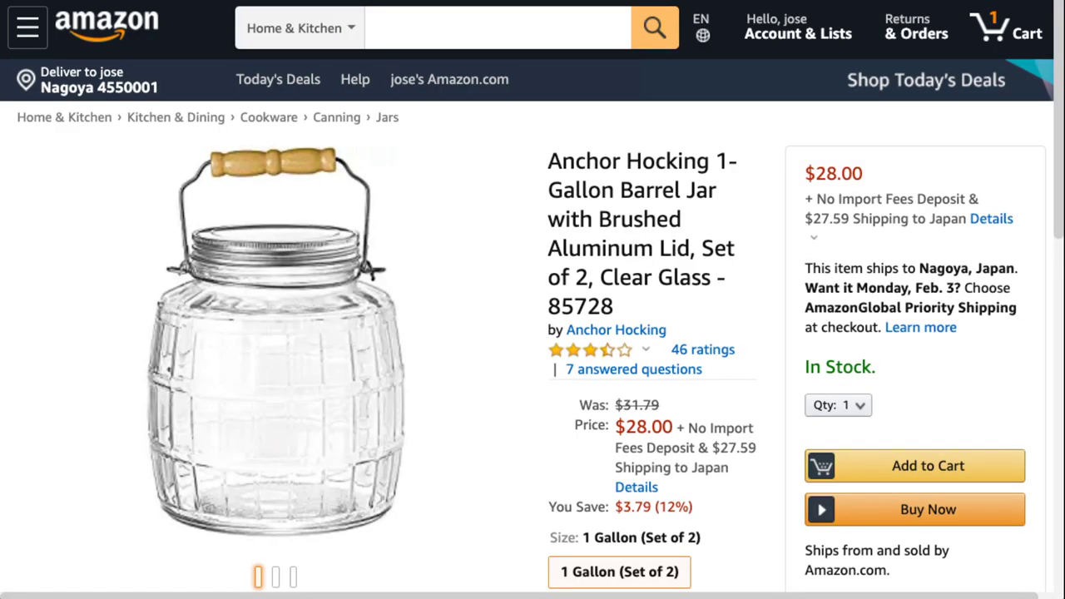
scroll(532, 299, "down", 1)
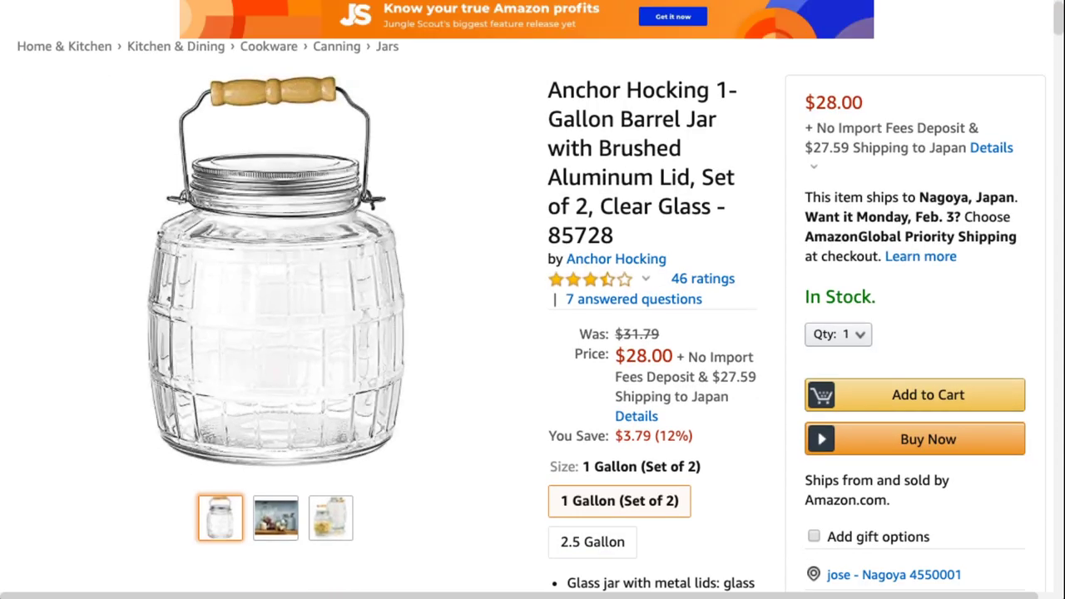
left_click(275, 517)
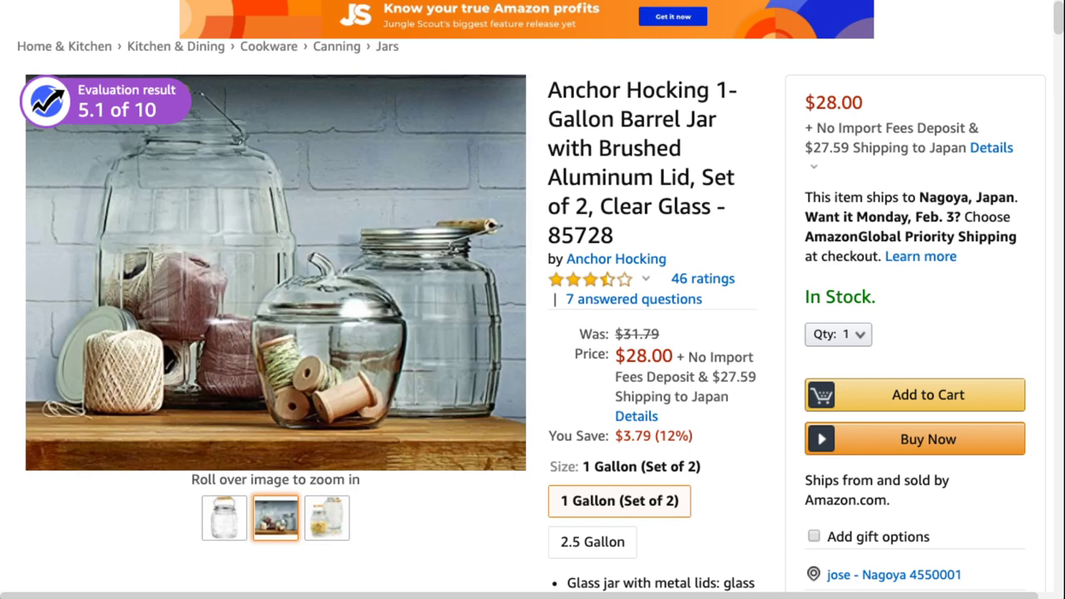
left_click(327, 518)
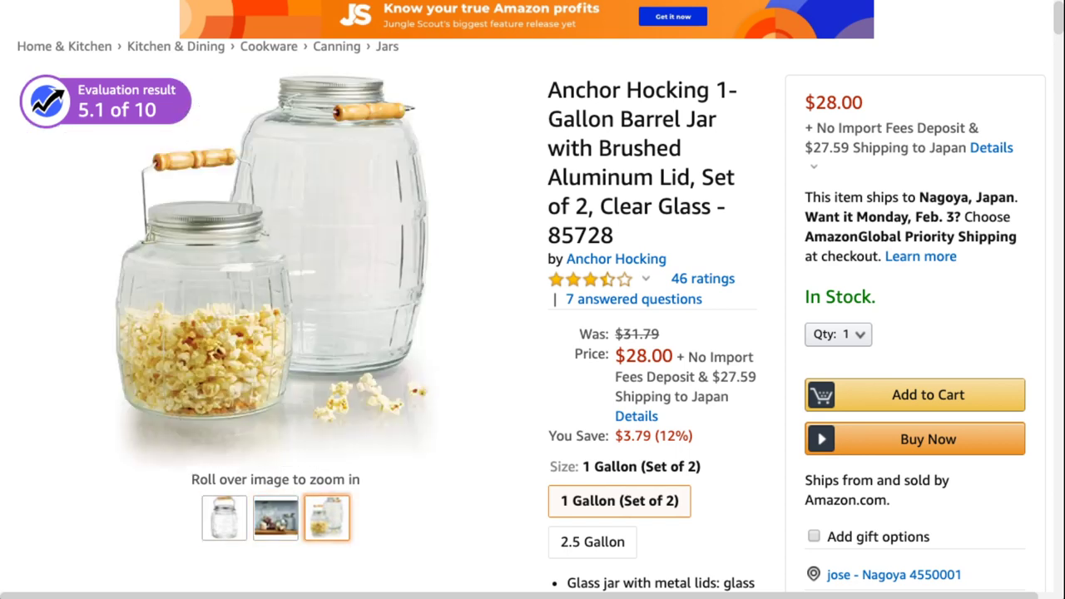
scroll(533, 300, "down", 15)
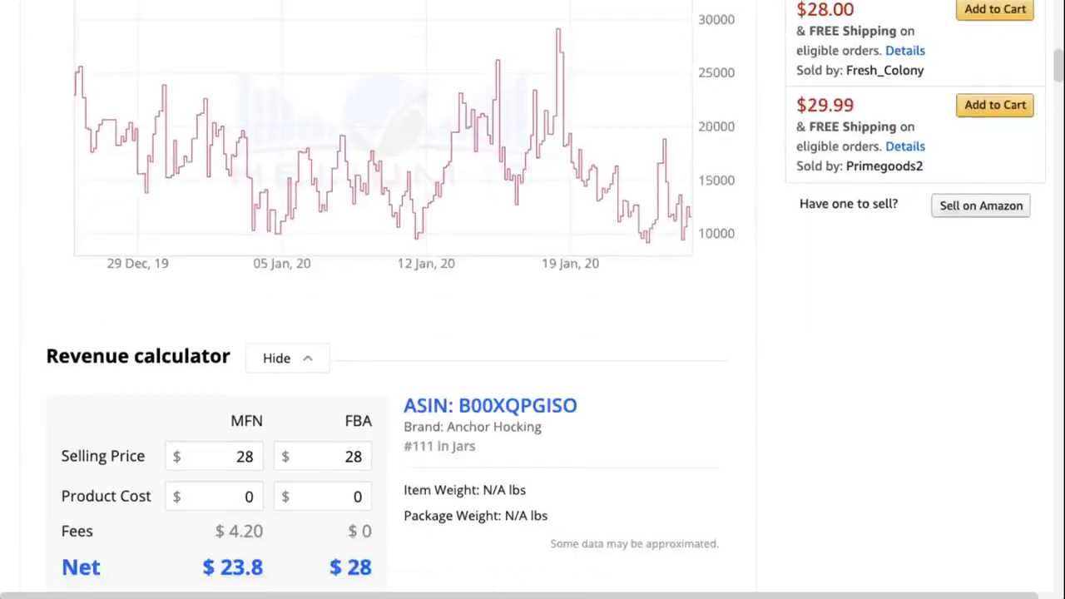
Examine the Anchor Hocking 1-Gallon Barrel Jar listing, including its sales history, related products, ratings, price and seller details
scroll(532, 300, "down", 10)
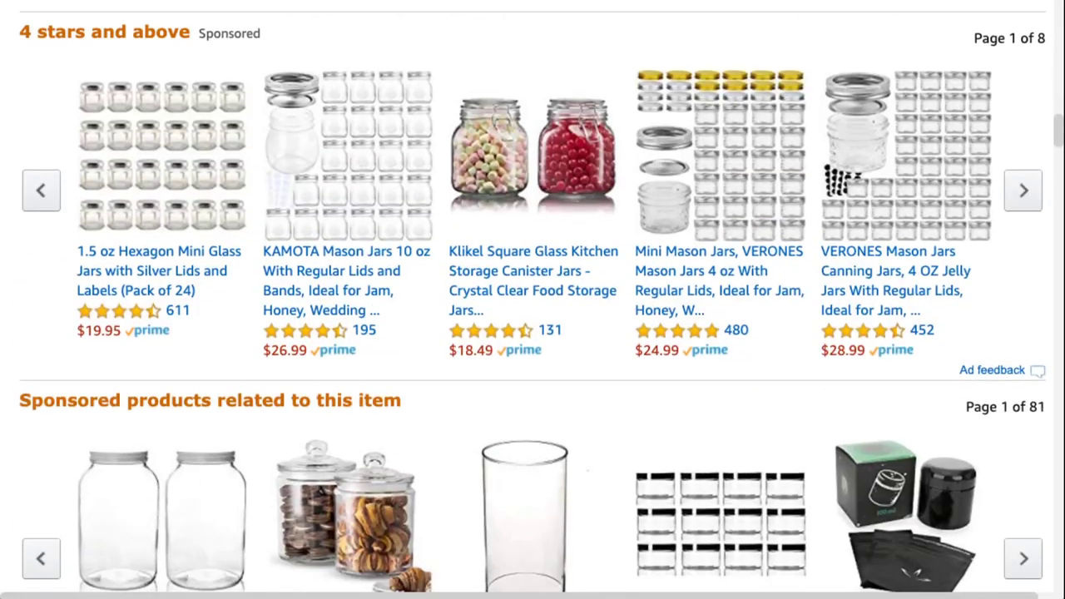
scroll(532, 300, "down", 1)
scroll(533, 299, "up", 2)
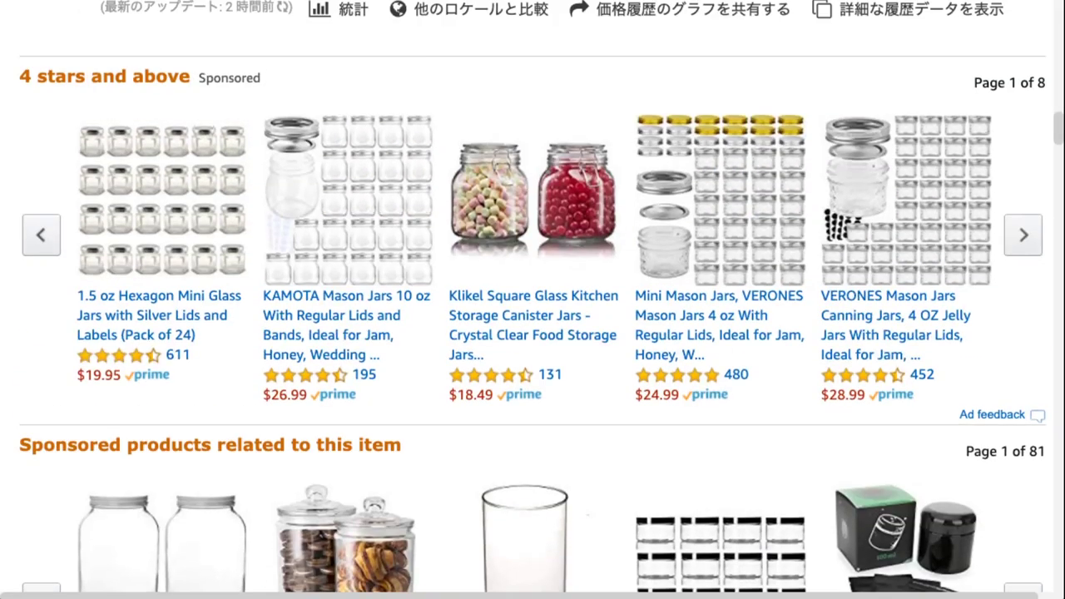
scroll(532, 299, "up", 20)
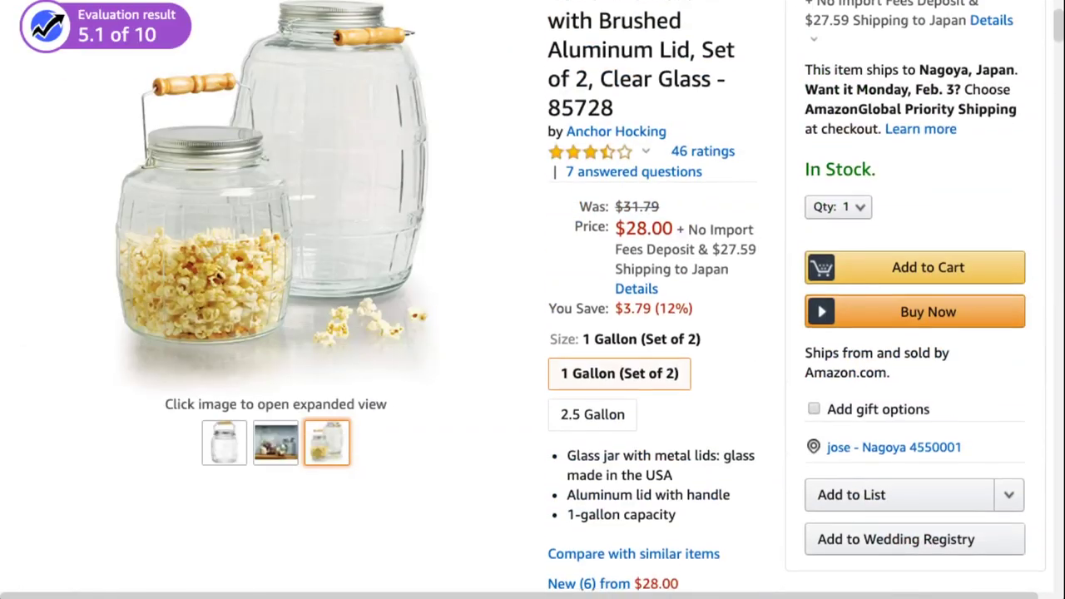
scroll(374, 349, "up", 2)
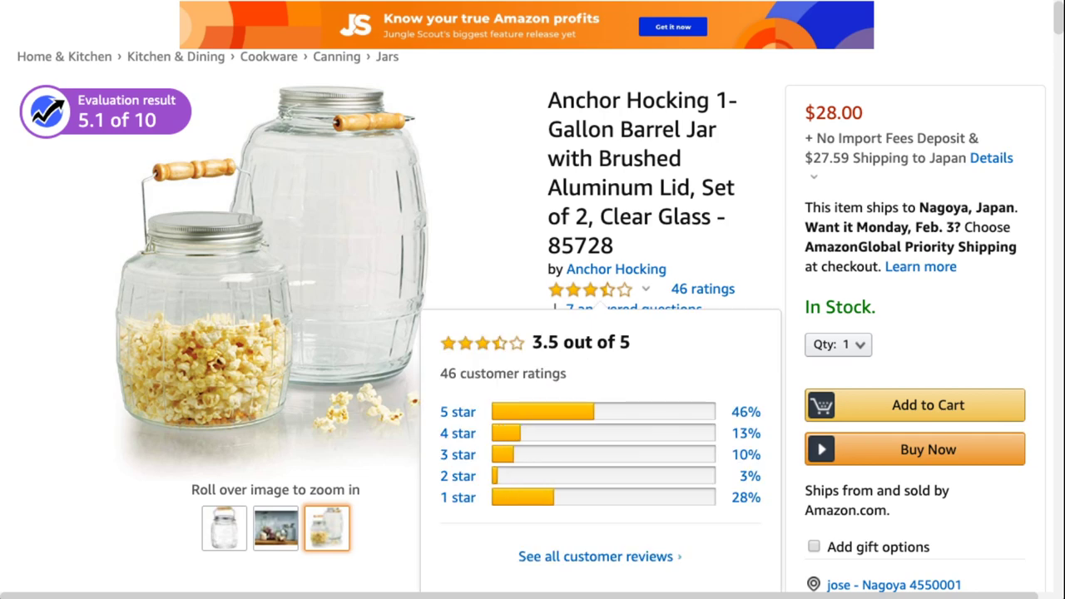
scroll(376, 356, "down", 1)
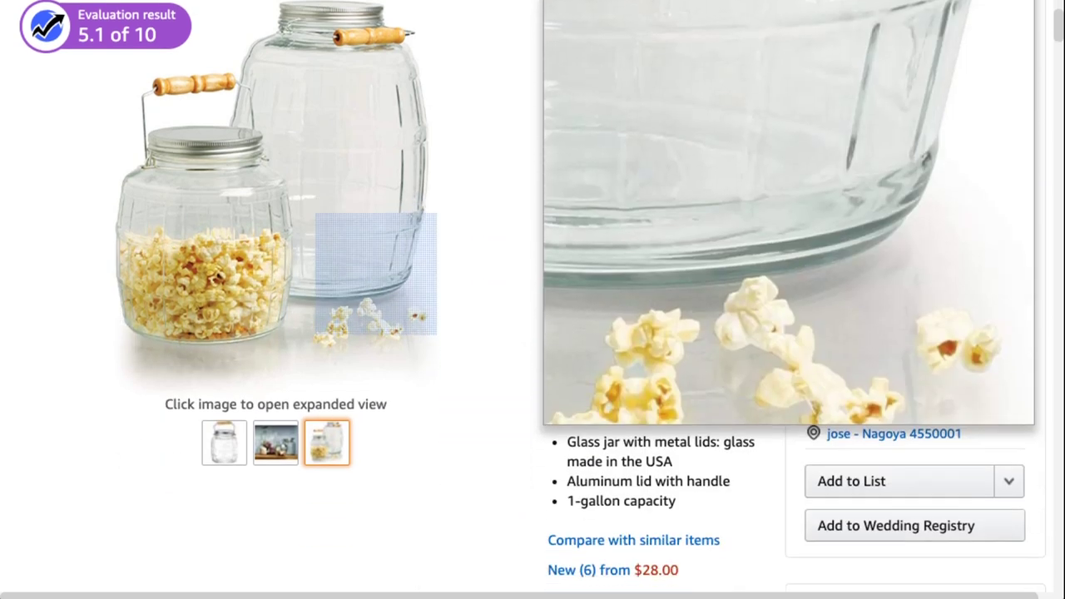
scroll(533, 300, "up", 1)
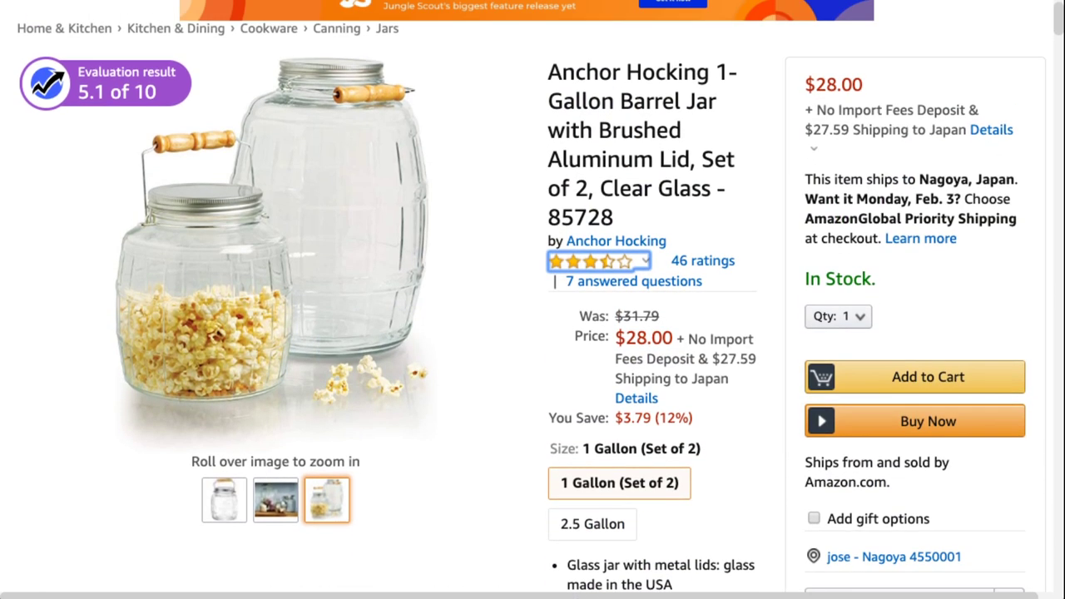
scroll(533, 299, "down", 1)
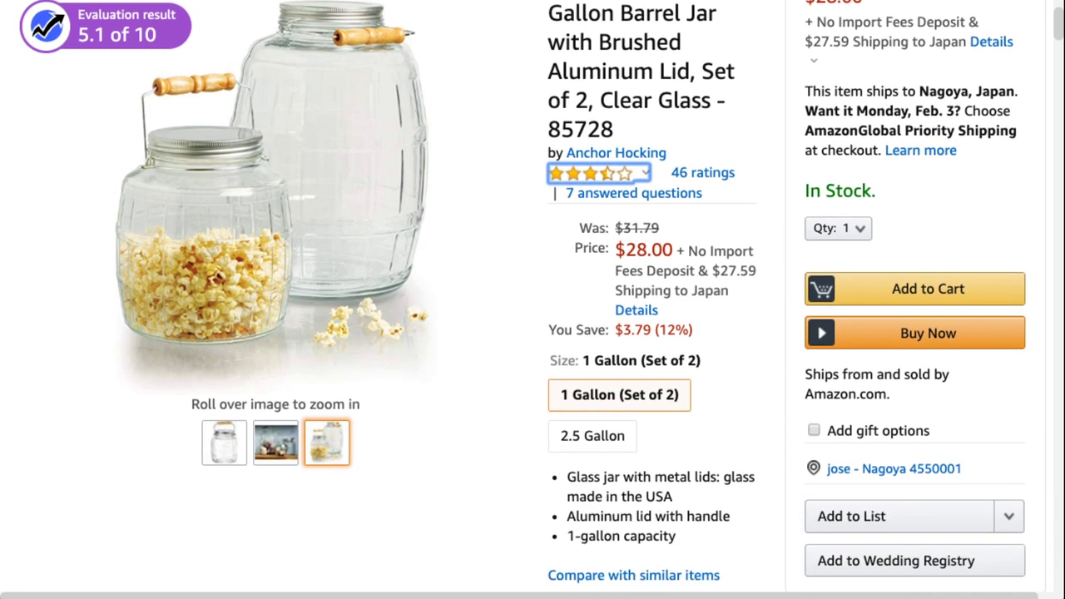
scroll(532, 300, "up", 2)
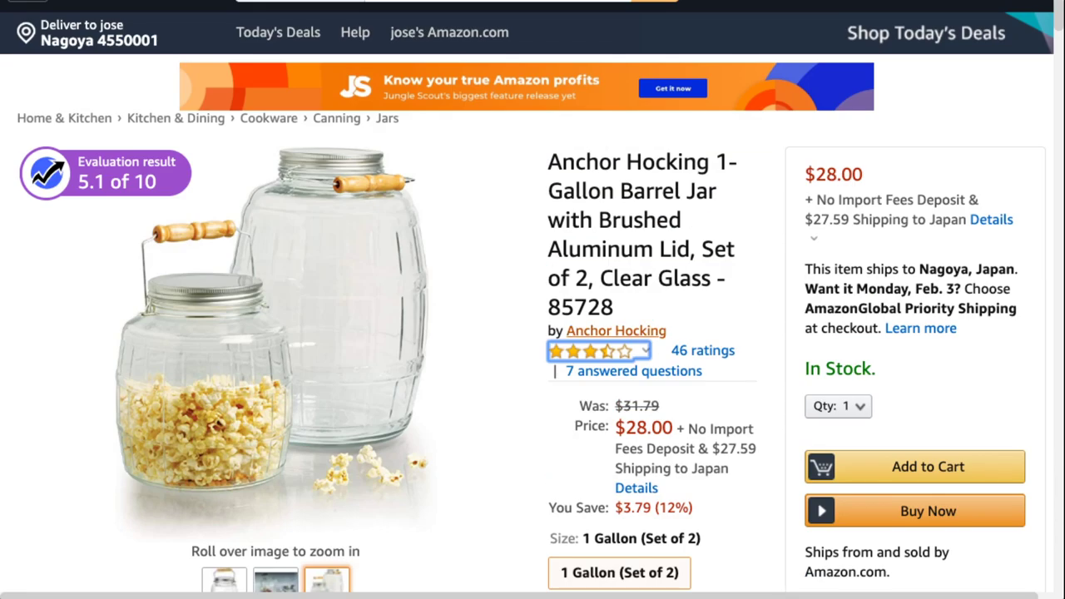
Open the Anchor Hocking brand store and look through its product range
left_click(615, 330)
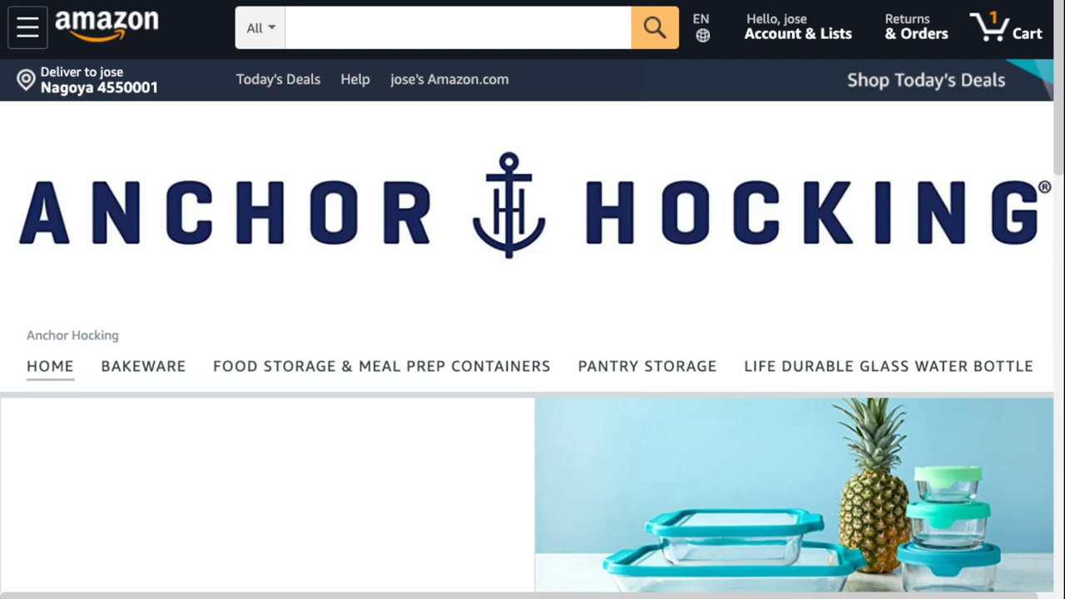
scroll(533, 299, "down", 6)
scroll(532, 299, "down", 5)
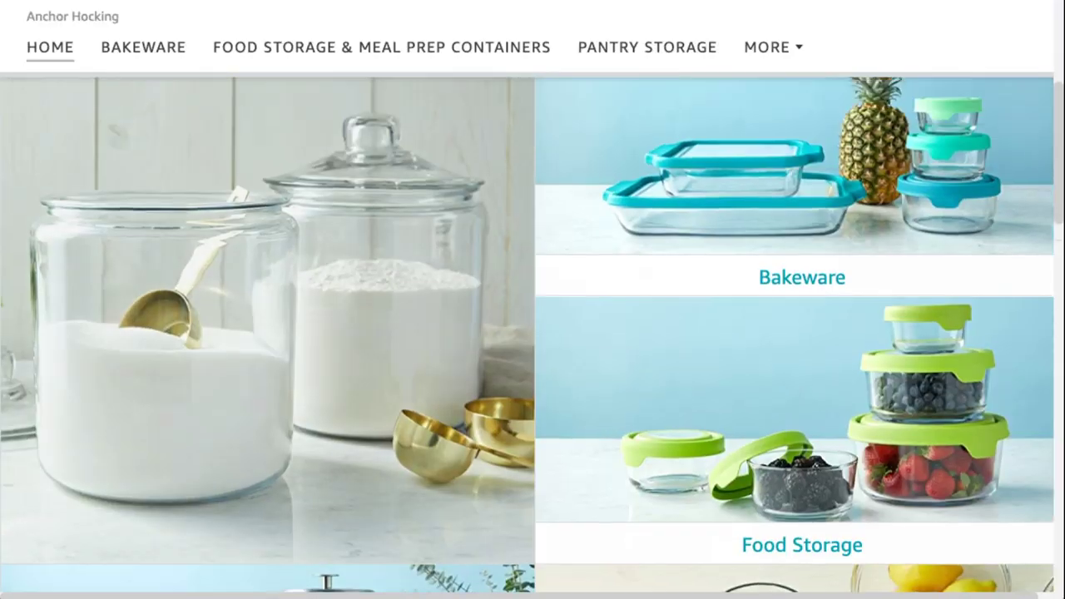
scroll(533, 333, "down", 8)
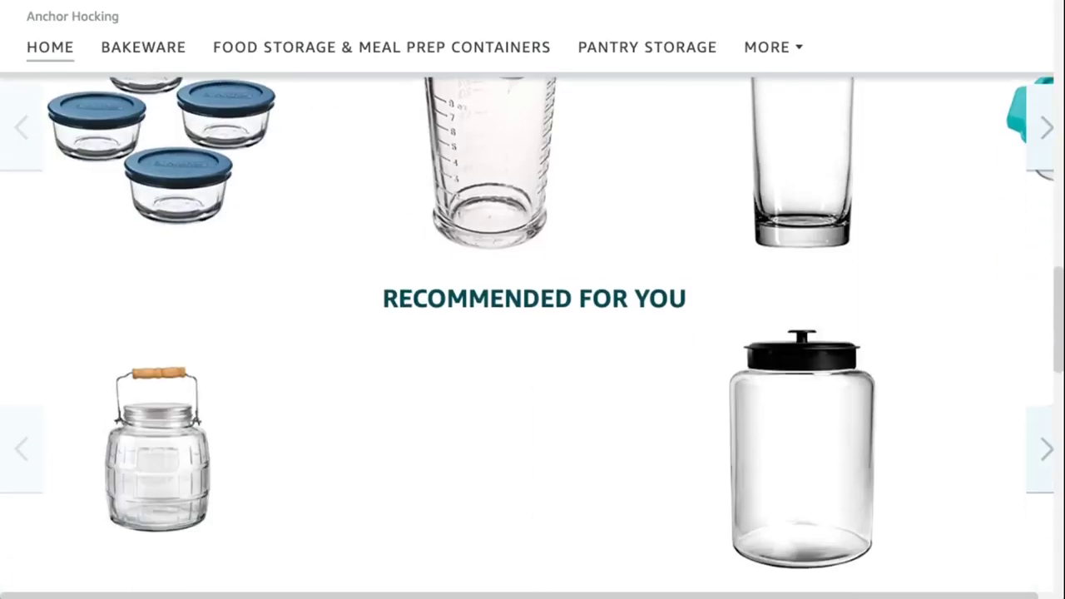
scroll(532, 333, "down", 1)
scroll(532, 333, "up", 20)
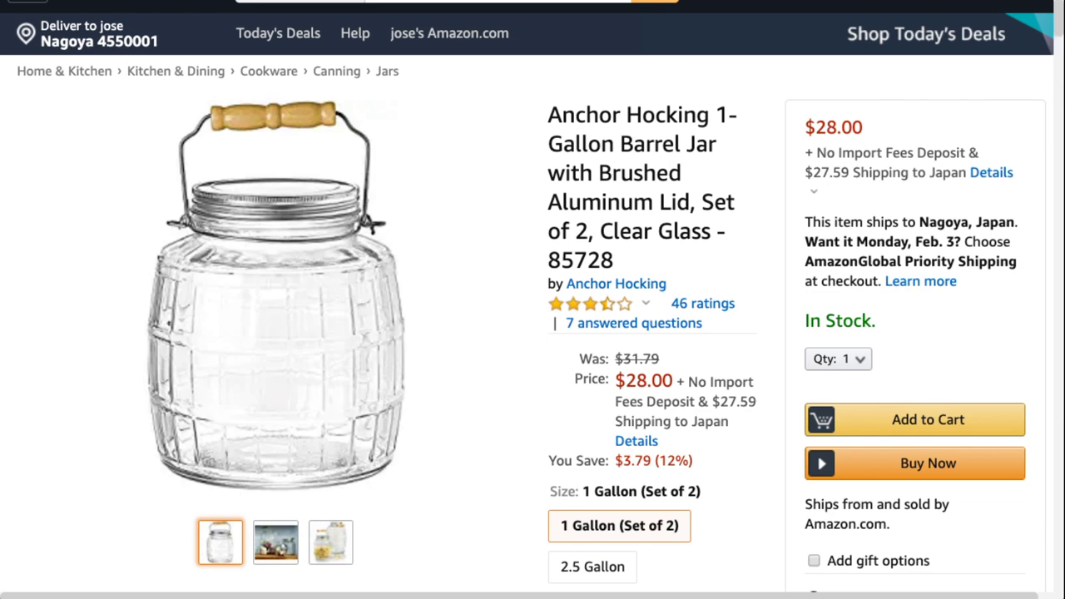
Return to the Helium 10 product results, browse on to the ONEB Stainless Steel Wine Tumbler and open its Amazon listing
scroll(533, 299, "down", 3)
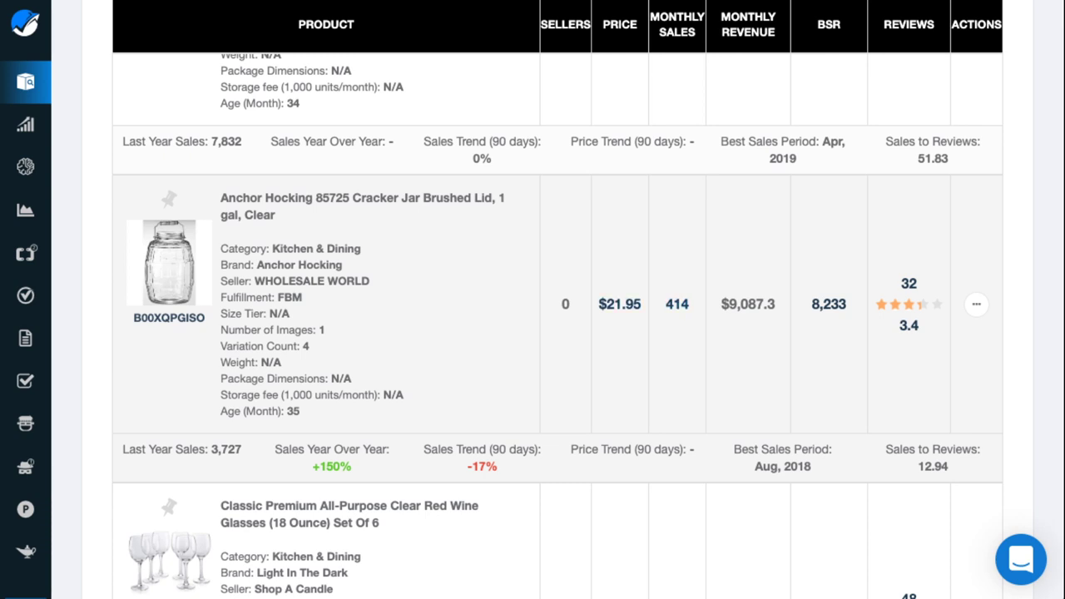
scroll(557, 325, "down", 5)
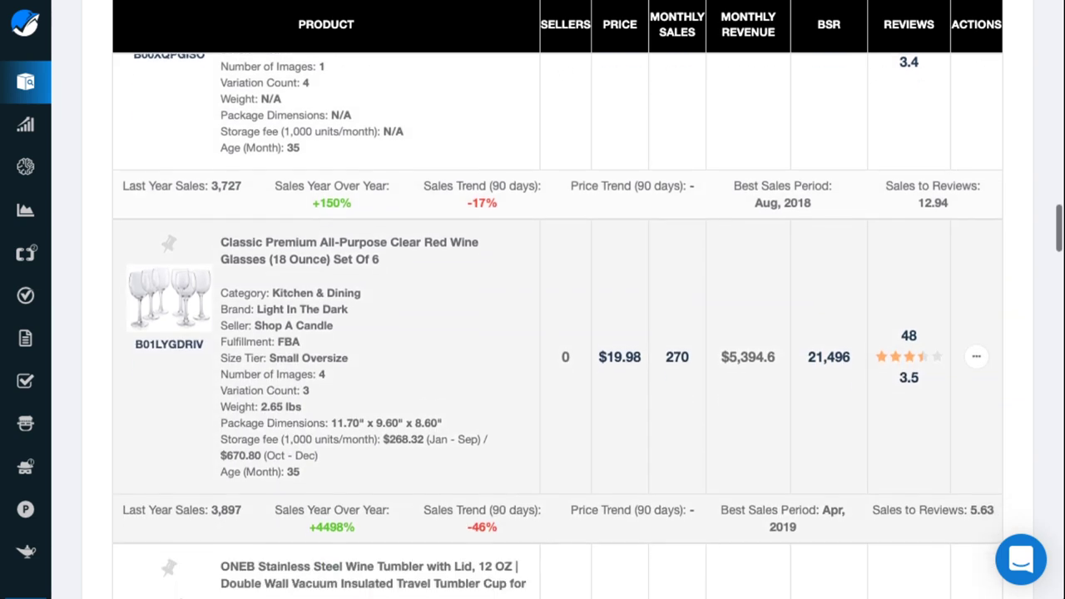
scroll(557, 325, "down", 3)
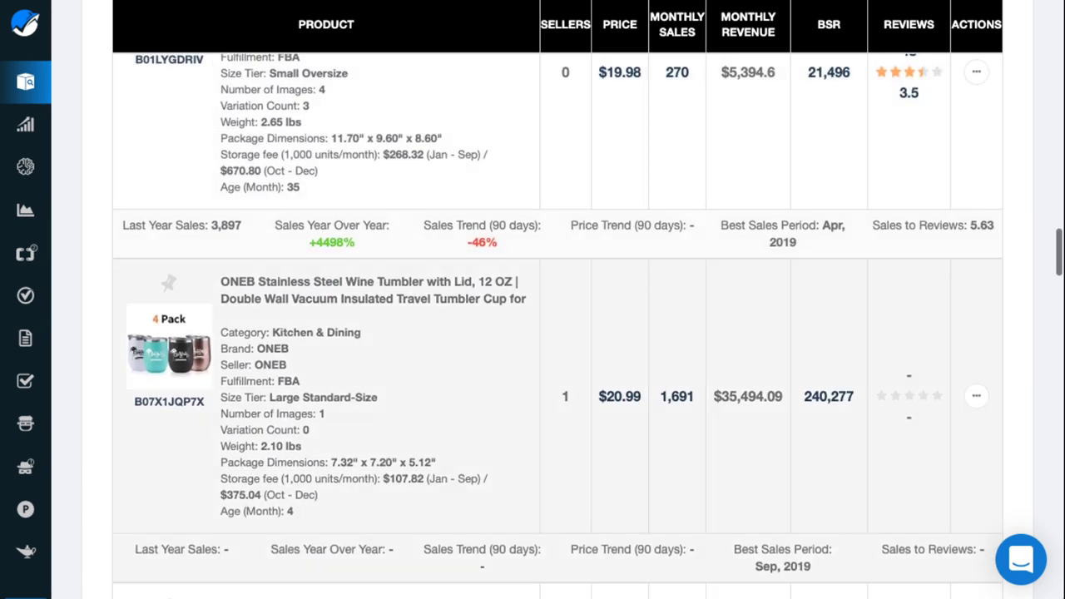
scroll(558, 325, "down", 1)
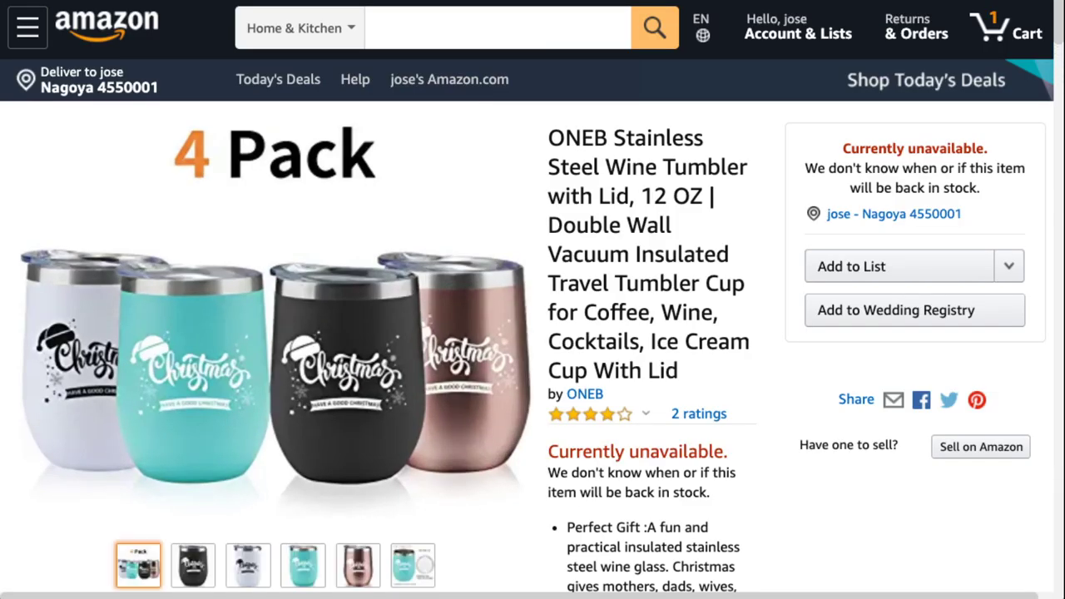
Examine the ONEB tumbler listing's description and product images, including the four-pack, single colours and printed Christmas design
scroll(533, 299, "down", 1)
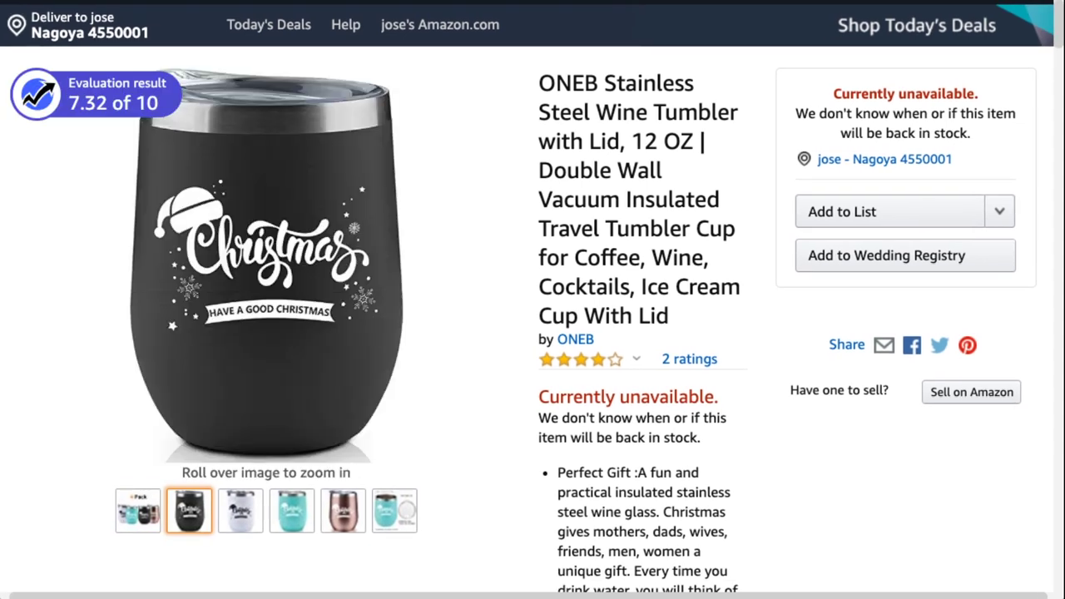
scroll(532, 300, "left", 1)
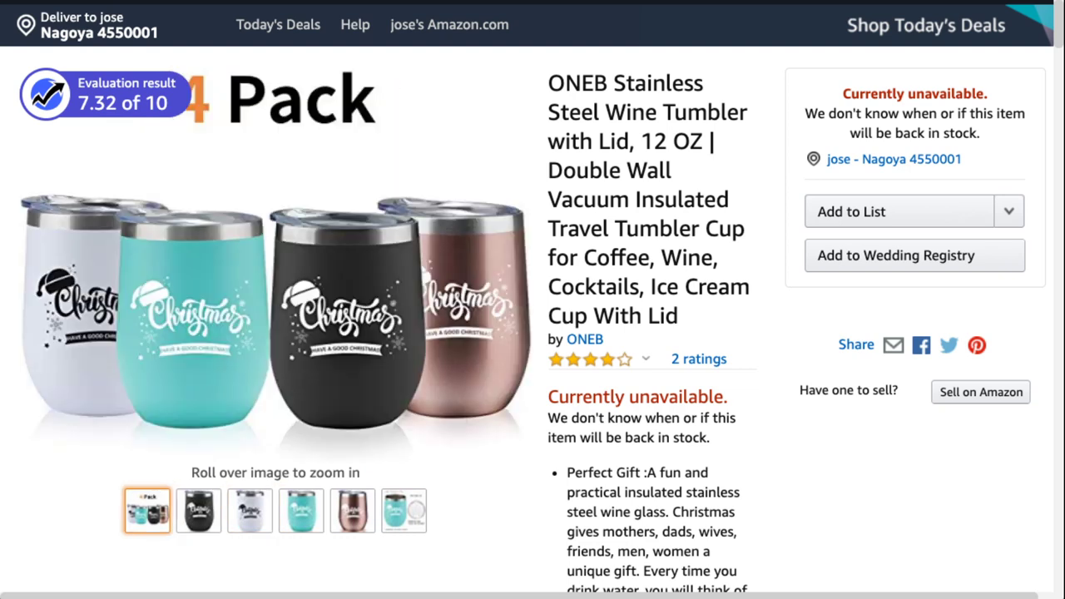
scroll(648, 333, "down", 8)
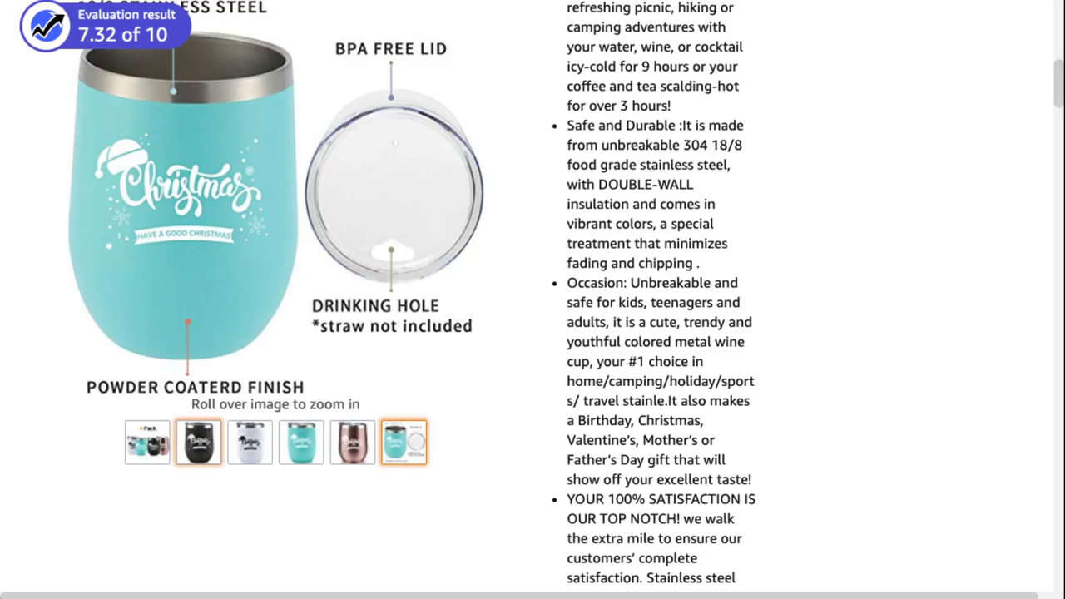
mouse_move(331, 238)
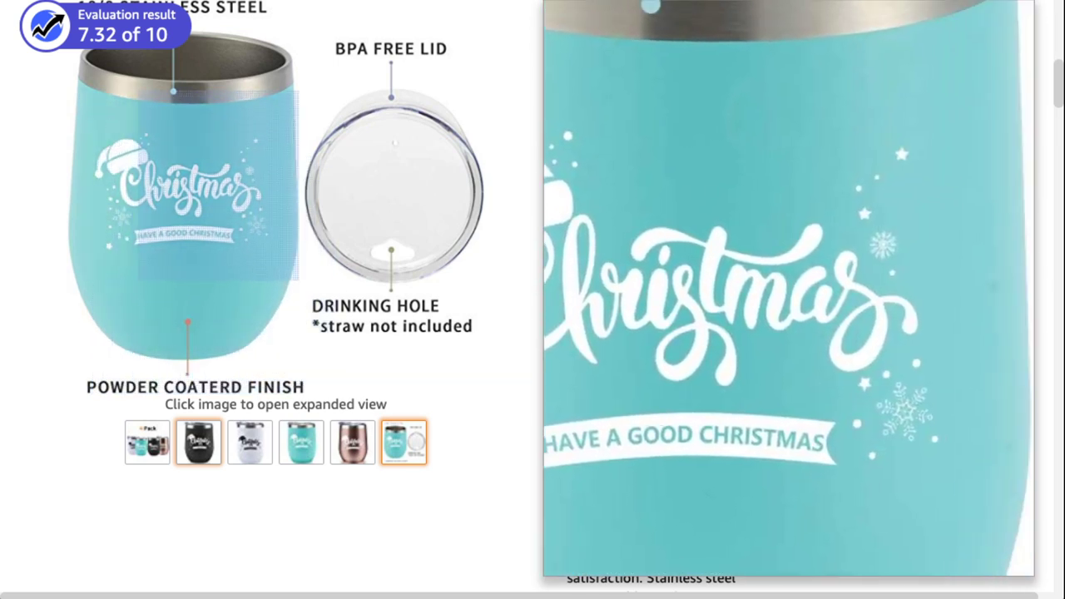
mouse_move(198, 441)
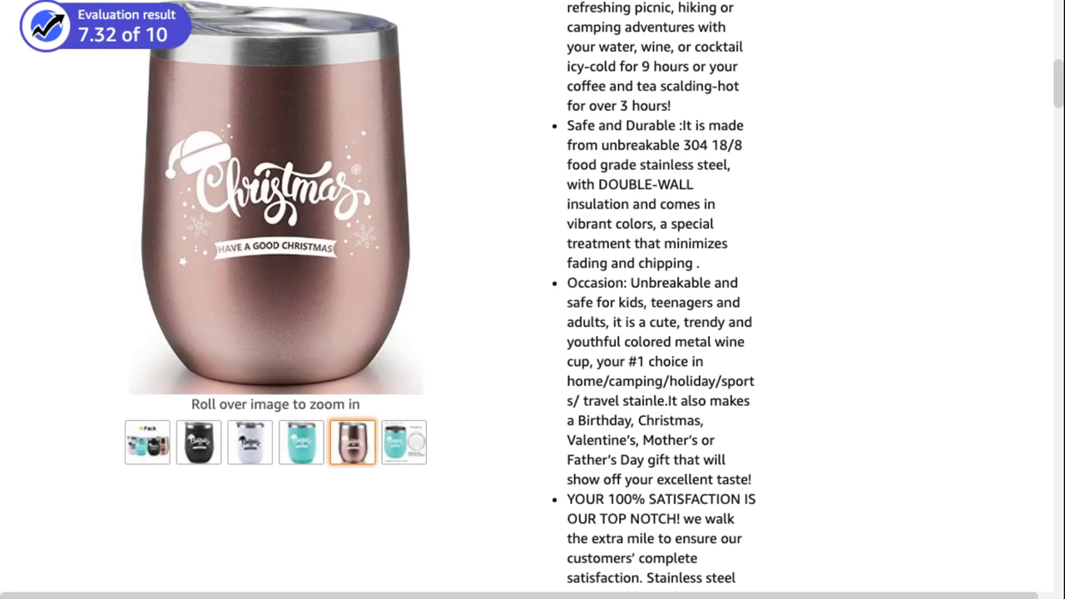
mouse_move(352, 442)
mouse_move(147, 441)
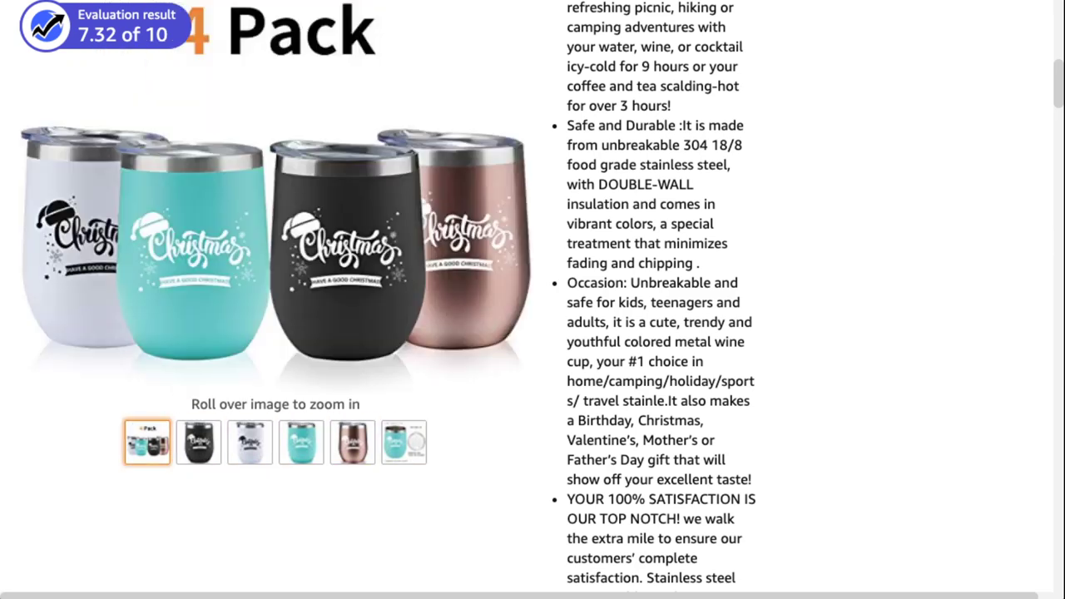
mouse_move(249, 442)
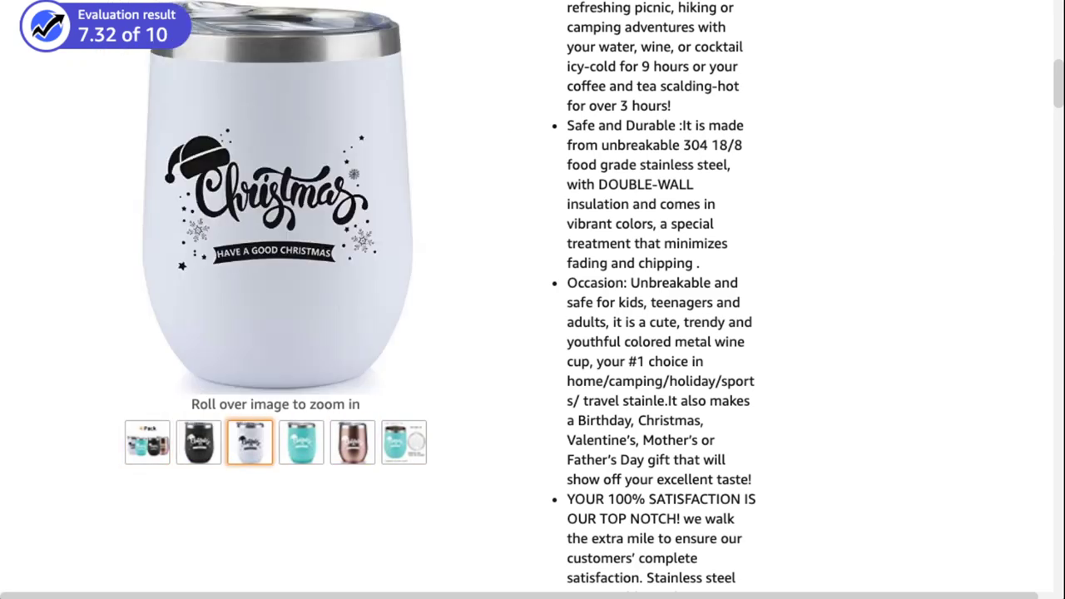
mouse_move(348, 220)
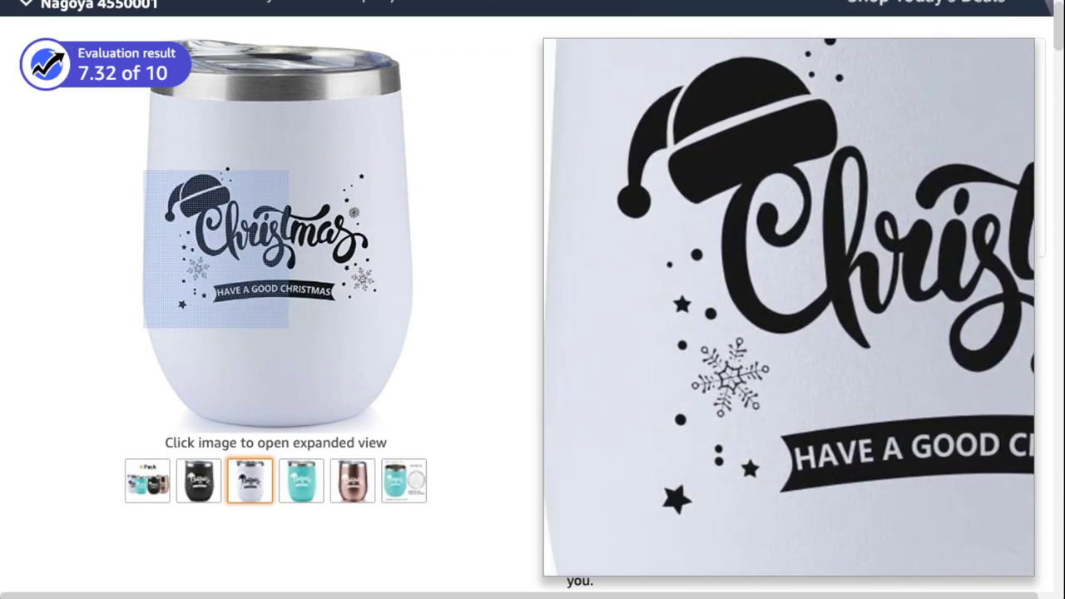
scroll(216, 250, "down", 1)
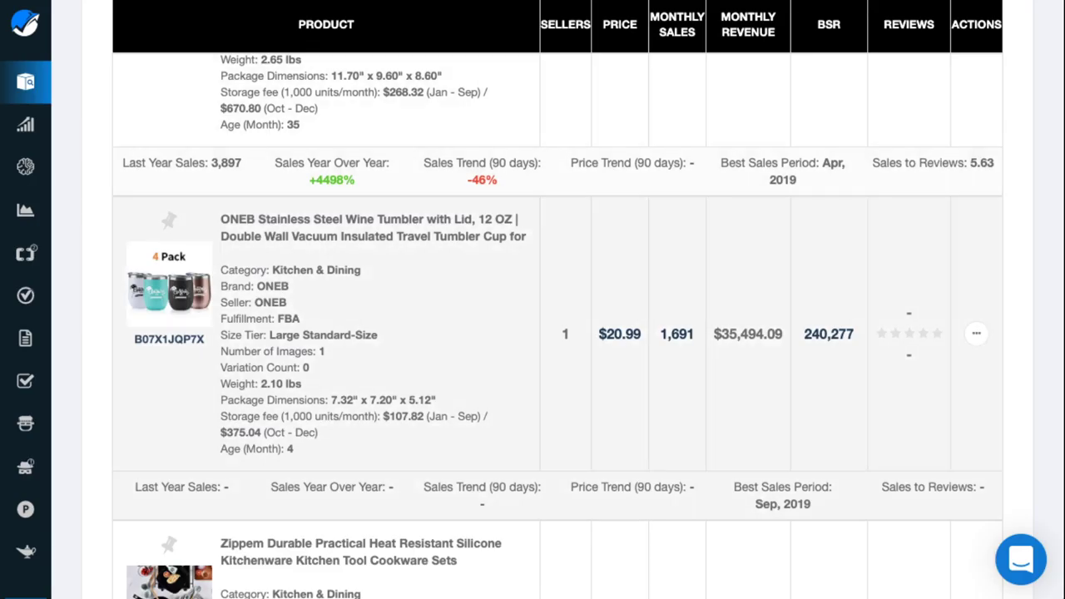
Browse the Helium 10 product results down to Wagner's W Cardinal Blend Bucket and open its Amazon listing
scroll(558, 325, "down", 4)
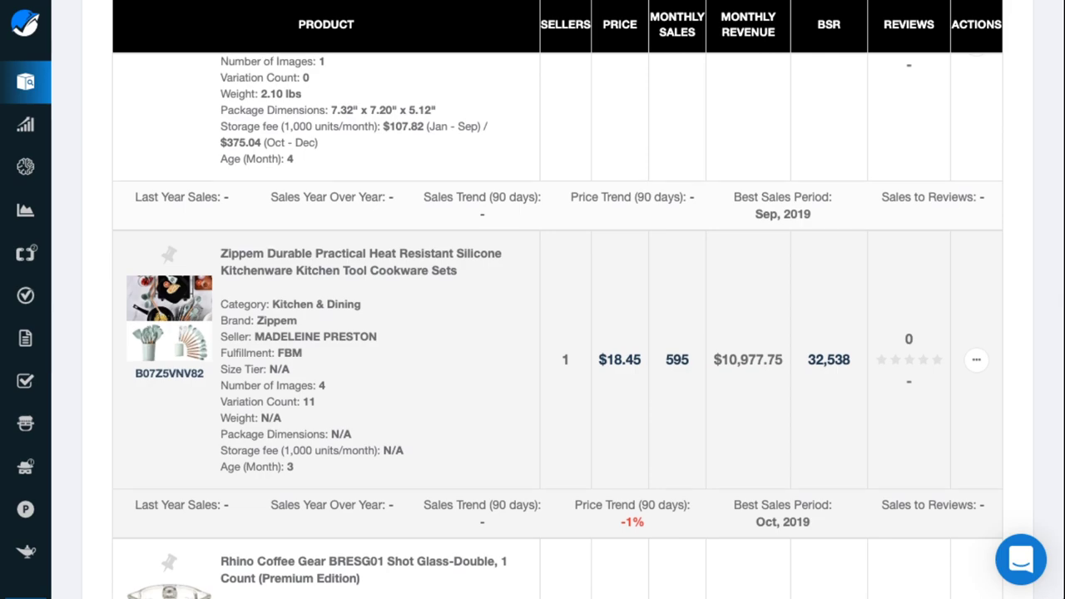
scroll(557, 324, "up", 20)
scroll(557, 325, "up", 3)
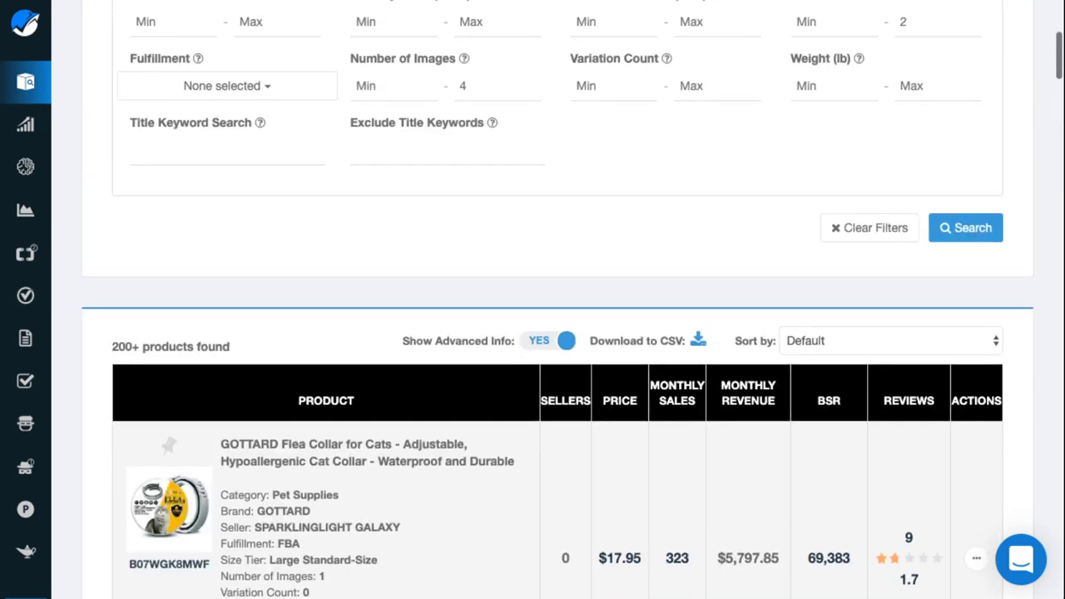
scroll(557, 324, "down", 20)
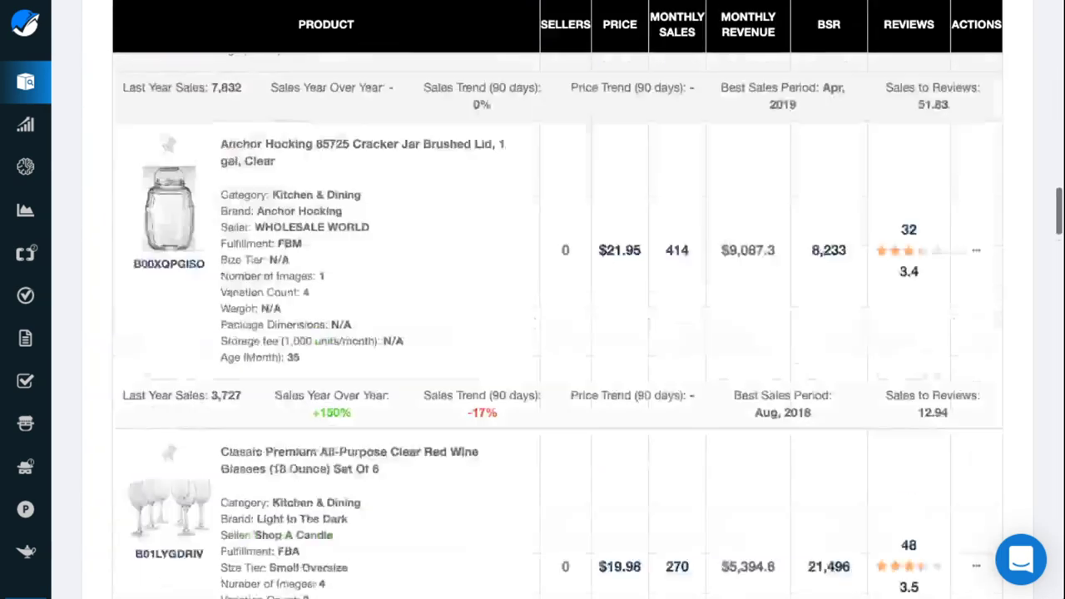
scroll(557, 324, "down", 6)
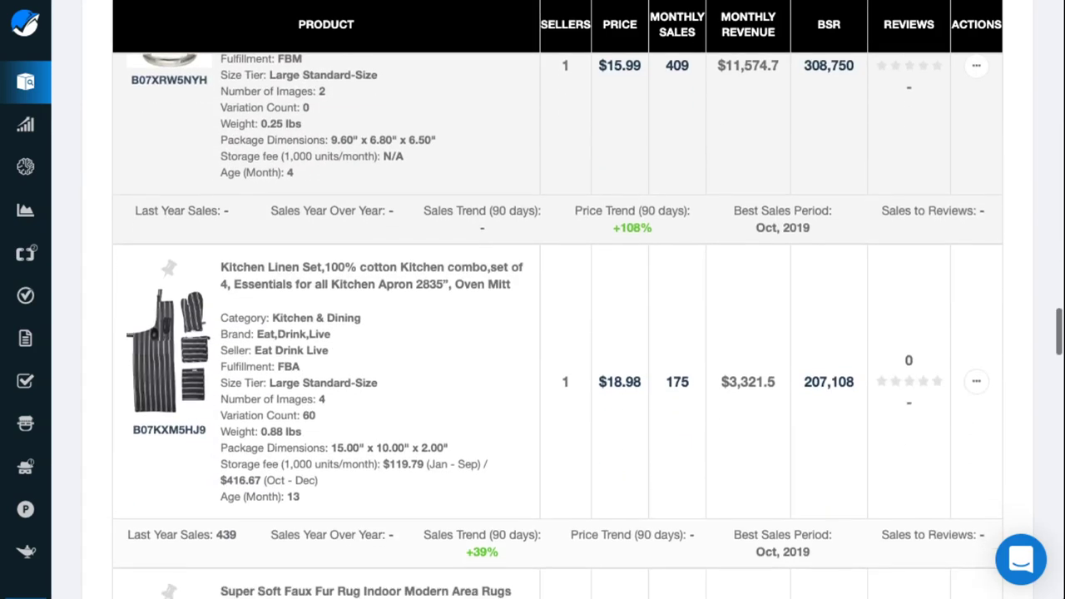
scroll(557, 325, "down", 1)
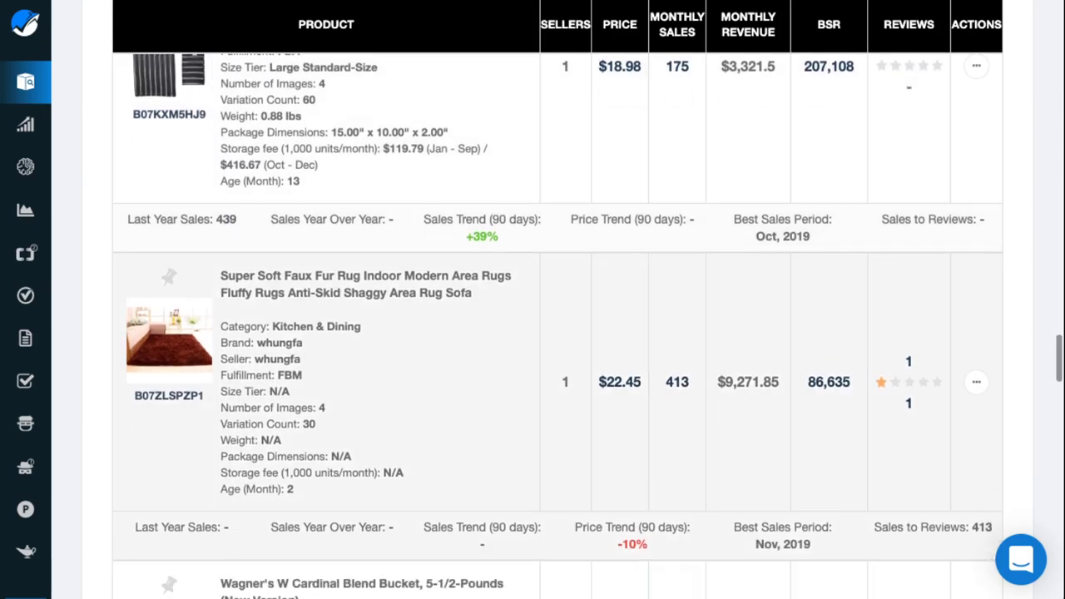
scroll(557, 324, "down", 3)
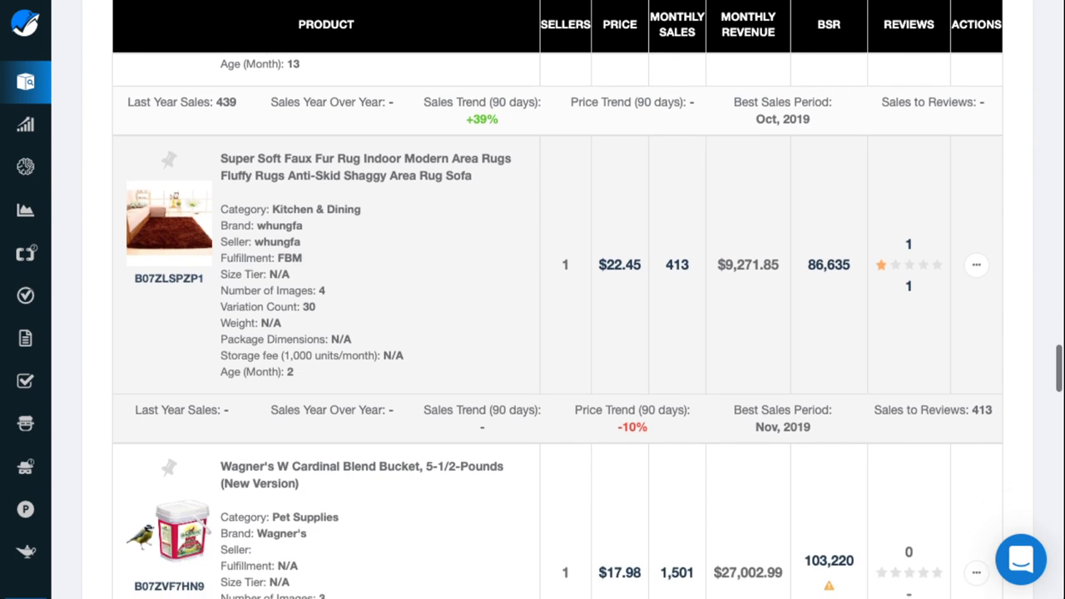
scroll(558, 324, "down", 1)
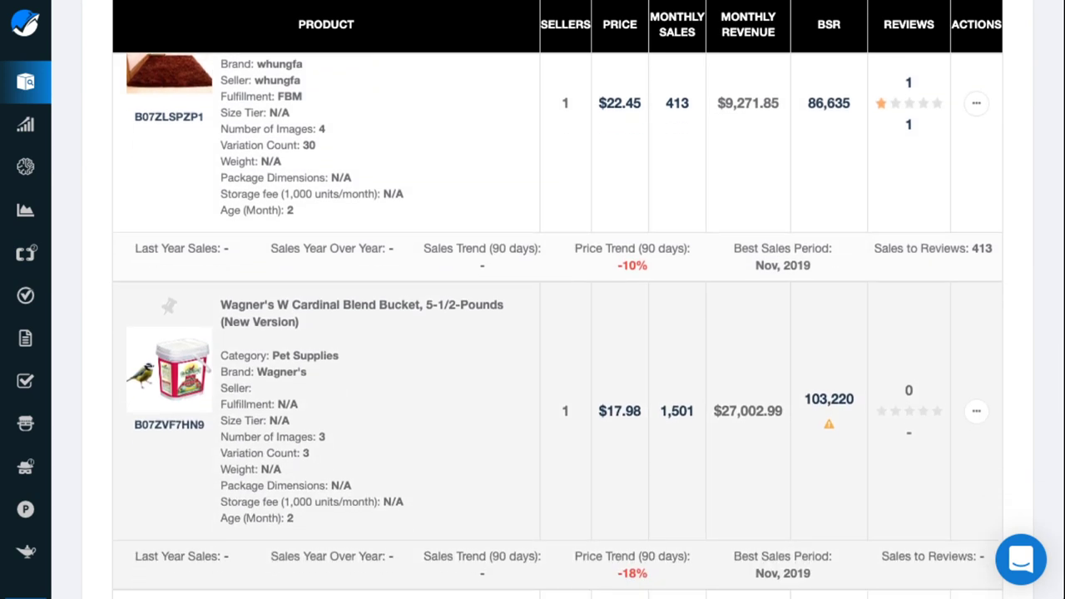
scroll(557, 324, "down", 1)
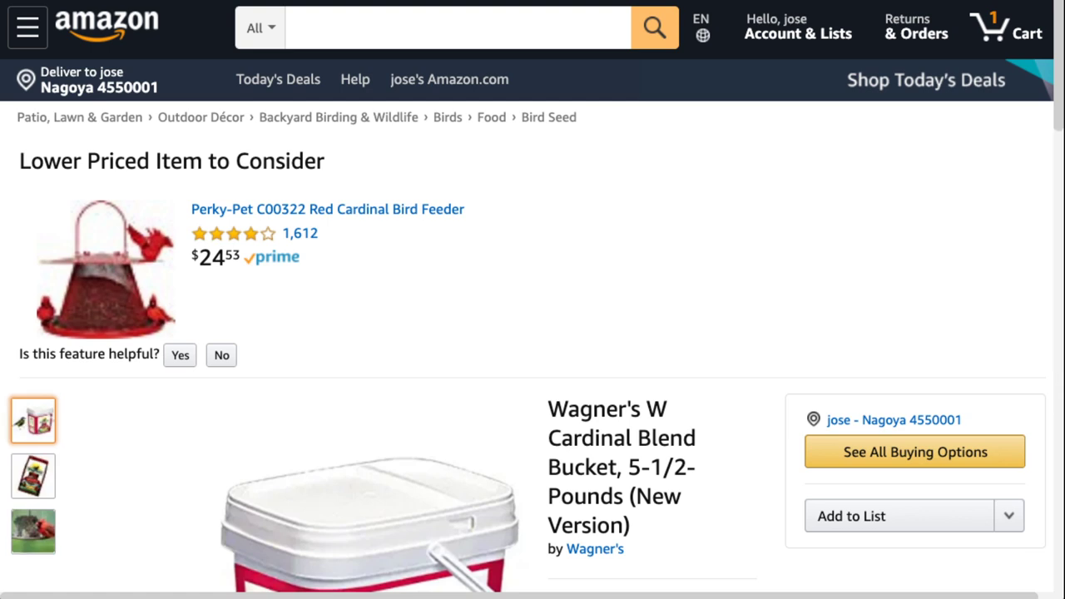
Examine the Wagner's bird seed listing's product images, price and sales-rank history charts and revenue calculator section
scroll(532, 299, "down", 4)
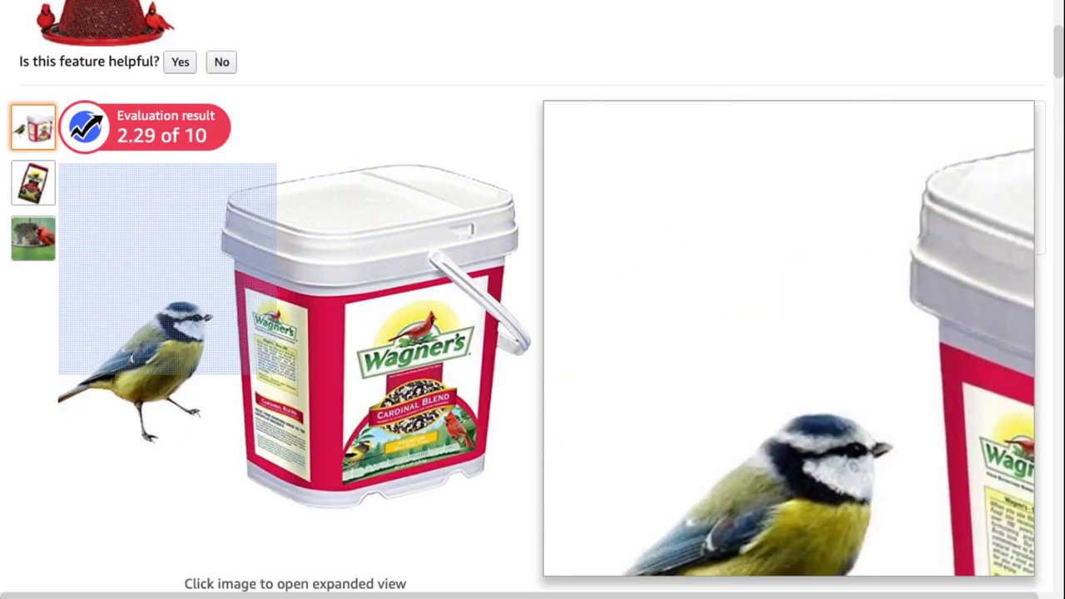
mouse_move(34, 183)
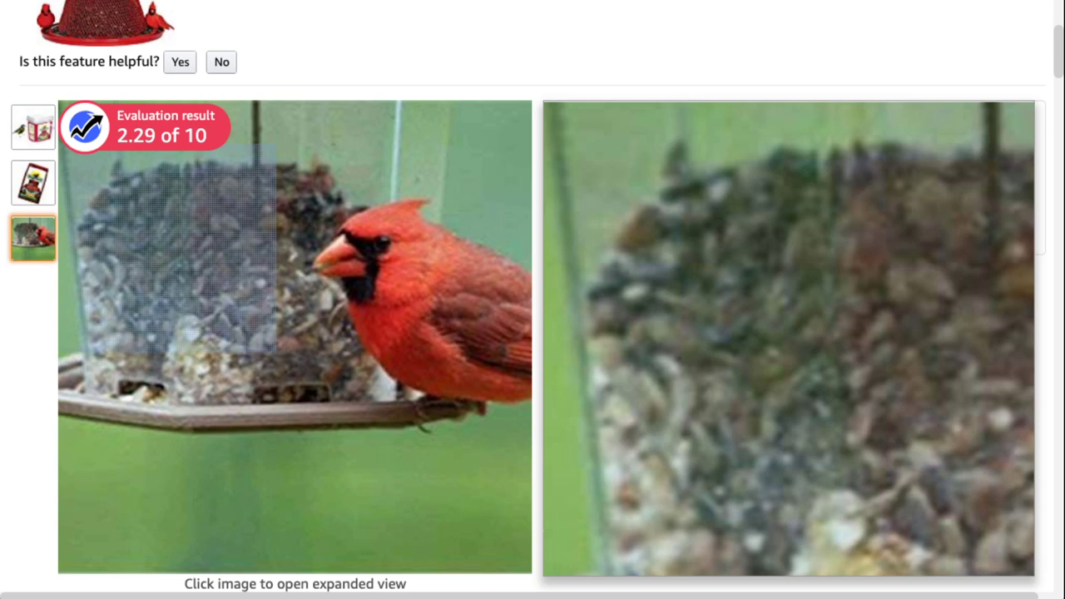
scroll(632, 416, "down", 3)
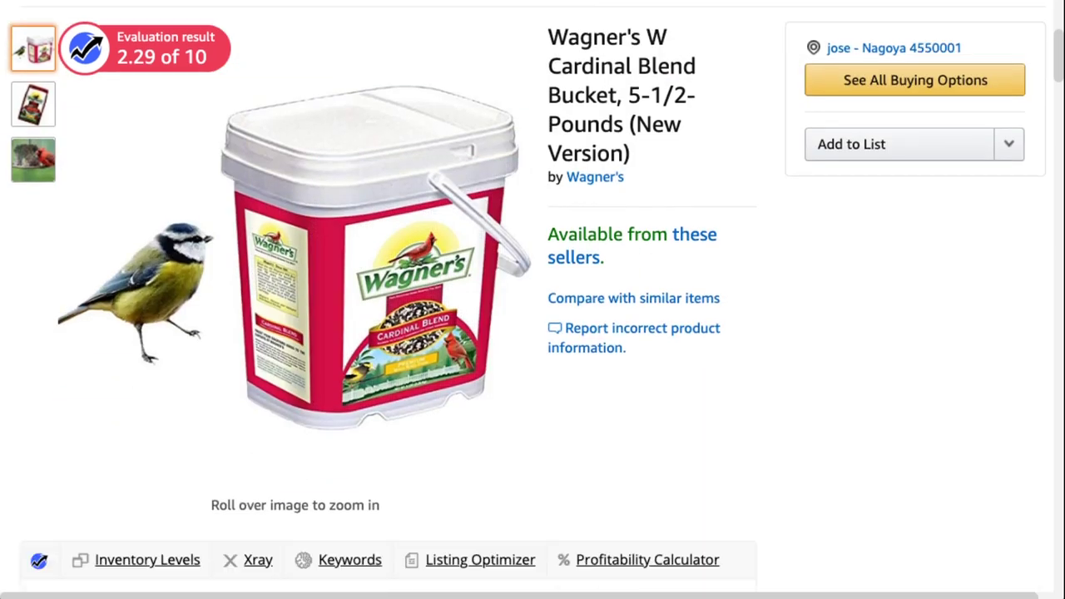
scroll(533, 374, "down", 7)
scroll(533, 374, "up", 6)
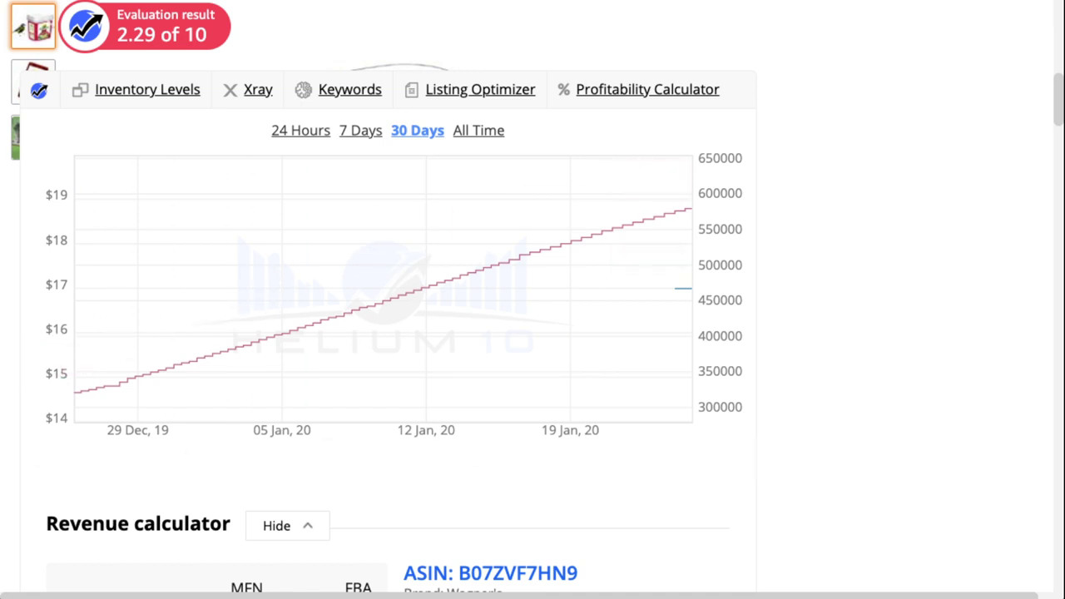
scroll(716, 400, "down", 10)
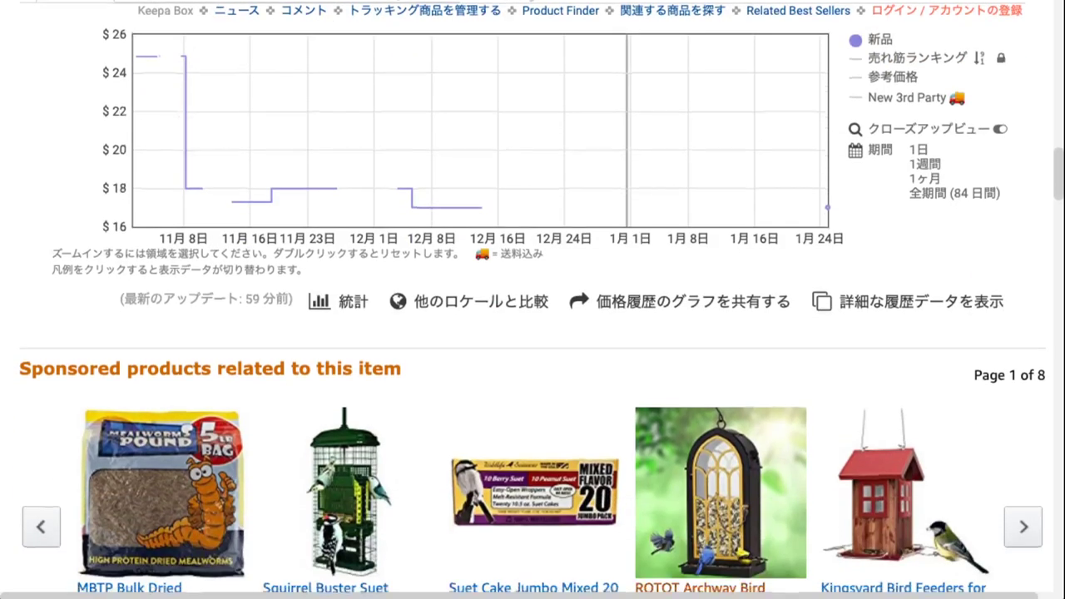
Look through the sponsored bird feeders and the products other customers viewed on the Wagner's listing
scroll(715, 491, "down", 3)
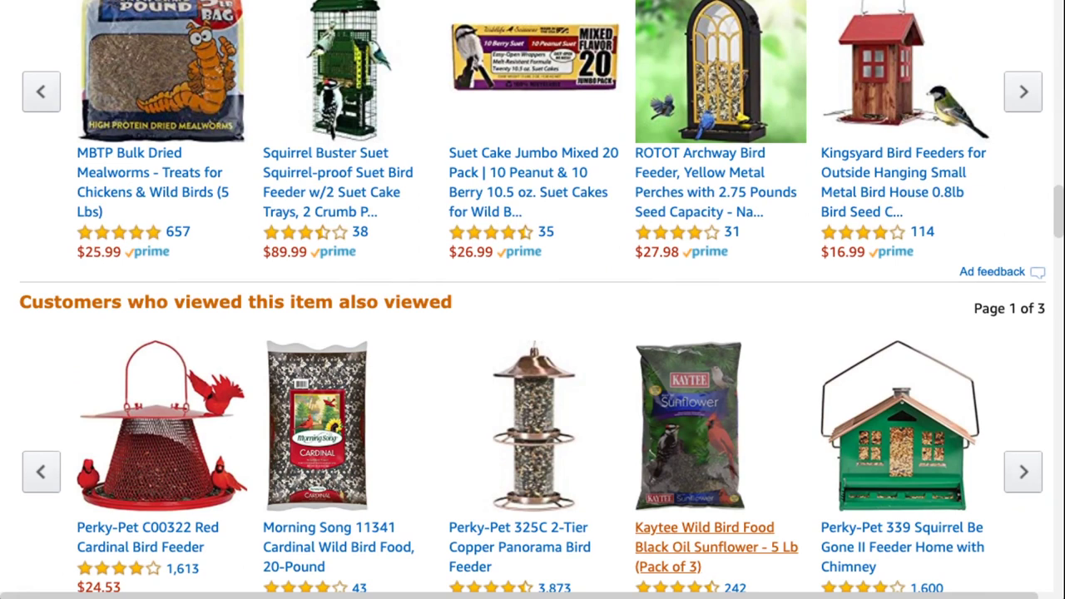
scroll(715, 491, "down", 1)
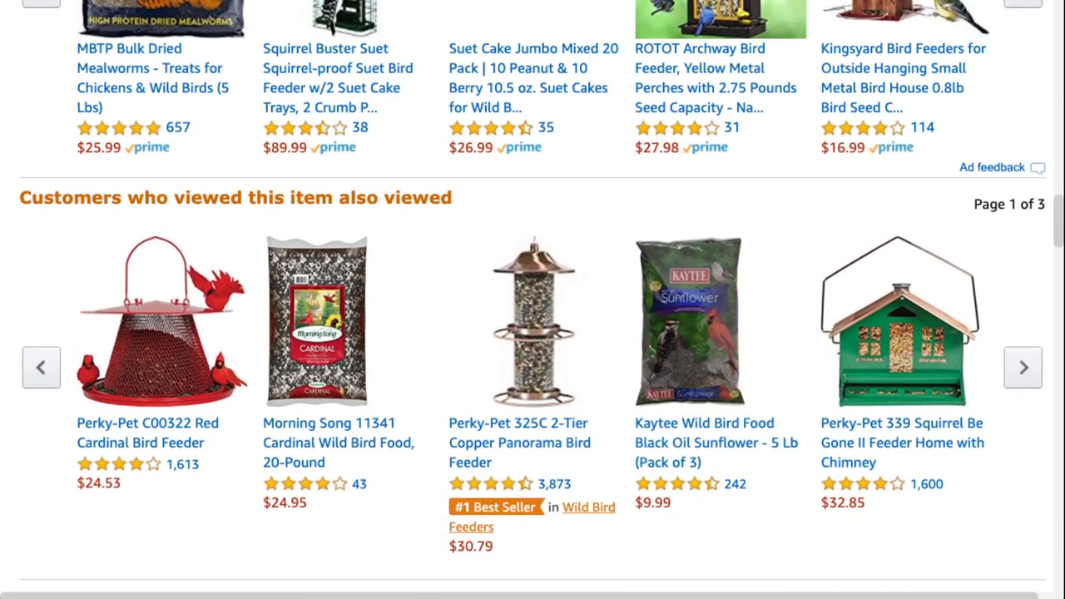
scroll(583, 508, "down", 1)
scroll(582, 508, "up", 2)
scroll(582, 507, "down", 1)
scroll(533, 333, "down", 1)
scroll(532, 333, "up", 3)
scroll(532, 333, "down", 1)
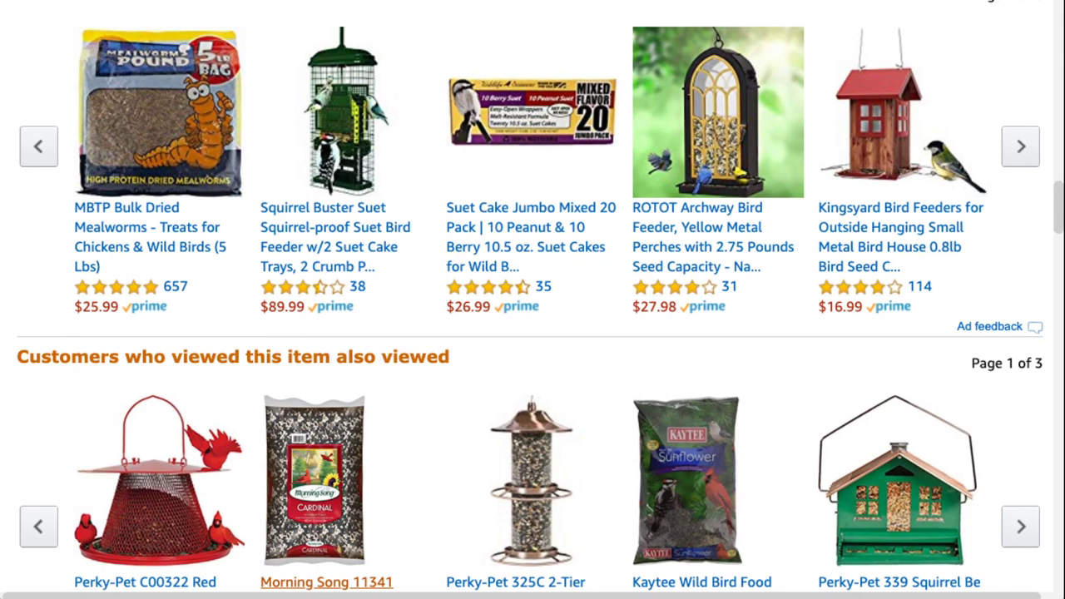
scroll(532, 333, "down", 3)
scroll(532, 333, "up", 4)
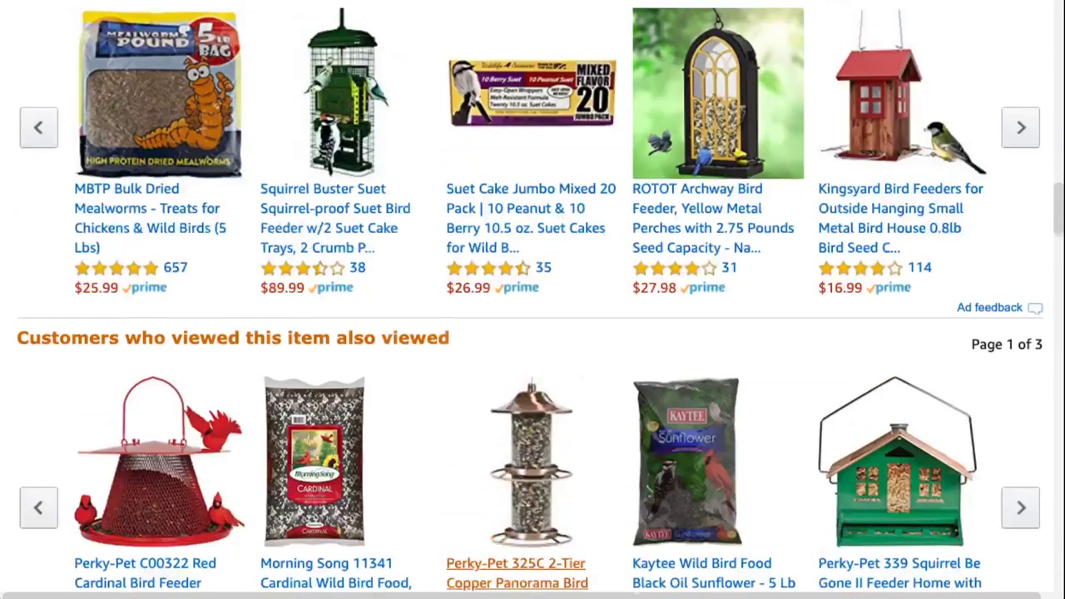
Advance the sponsored products to page 3 and the also-viewed products to page 2 to compare bird feeders
left_click(1019, 254)
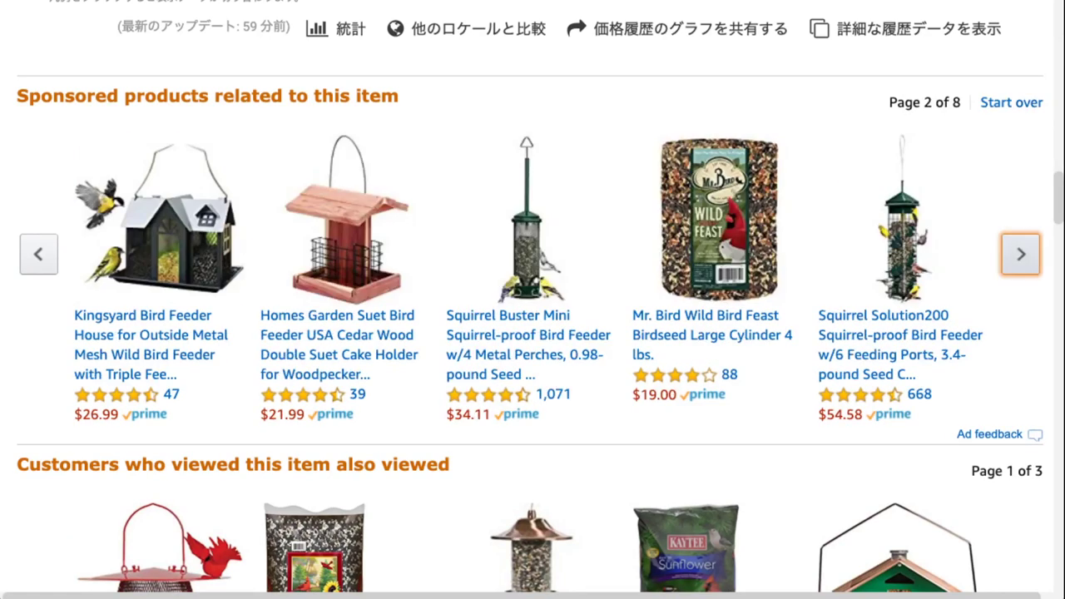
left_click(1020, 254)
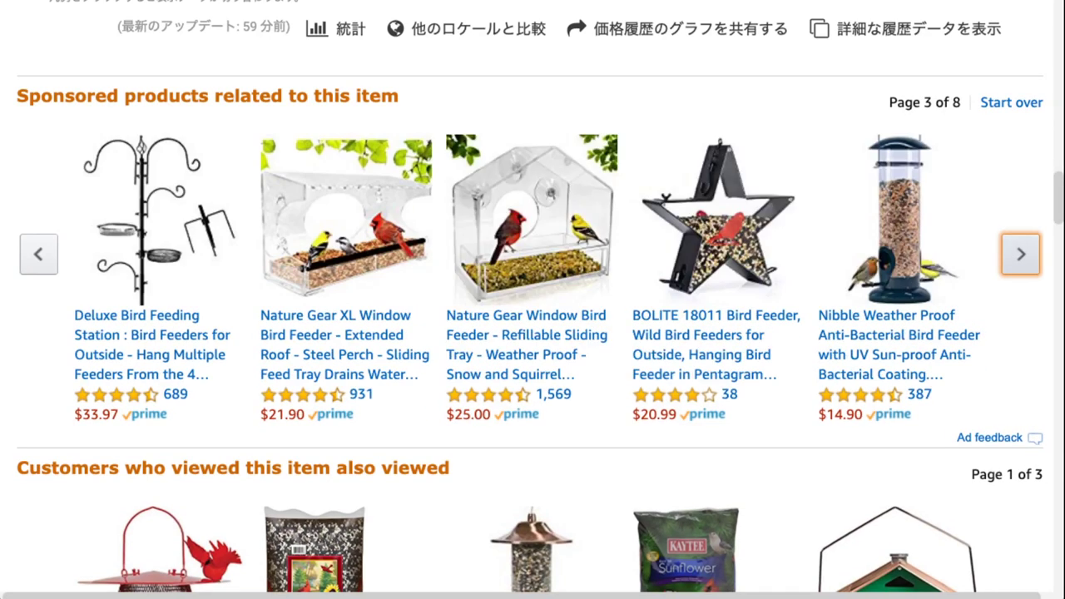
scroll(899, 334, "down", 1)
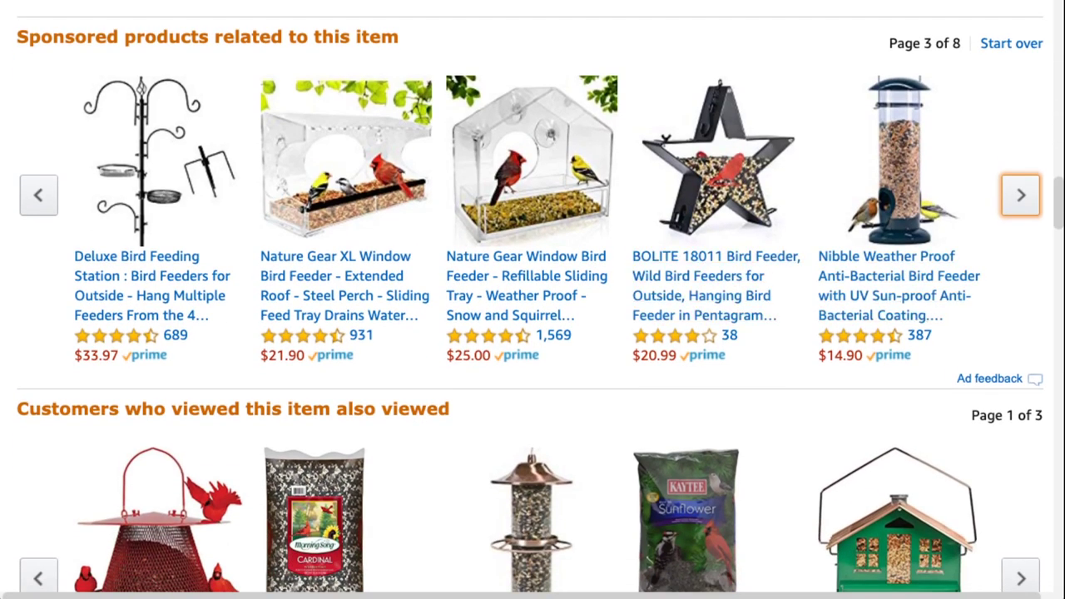
scroll(533, 332, "down", 3)
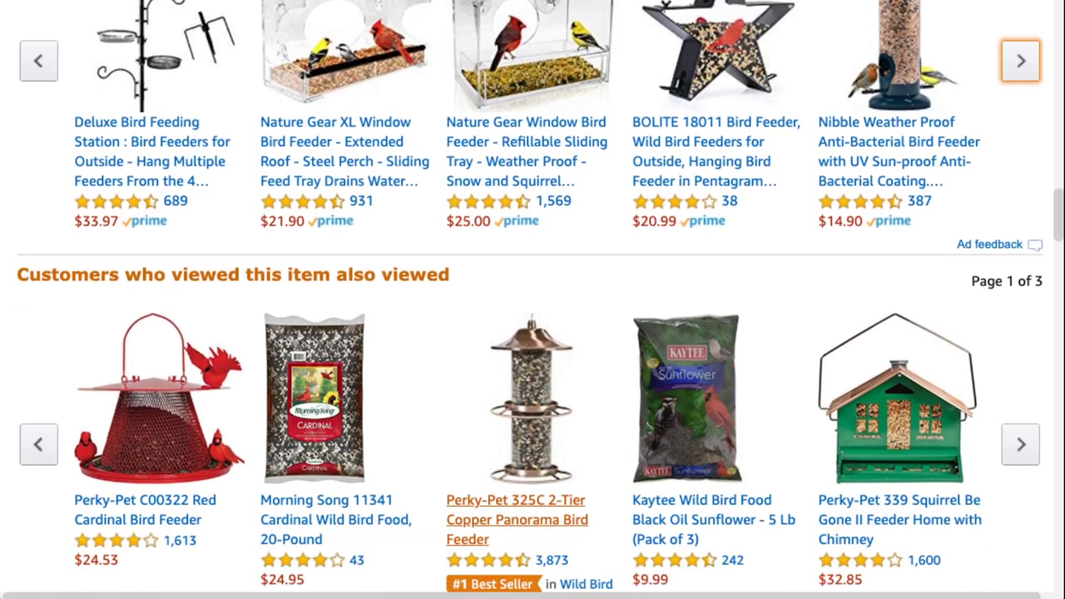
left_click(1020, 405)
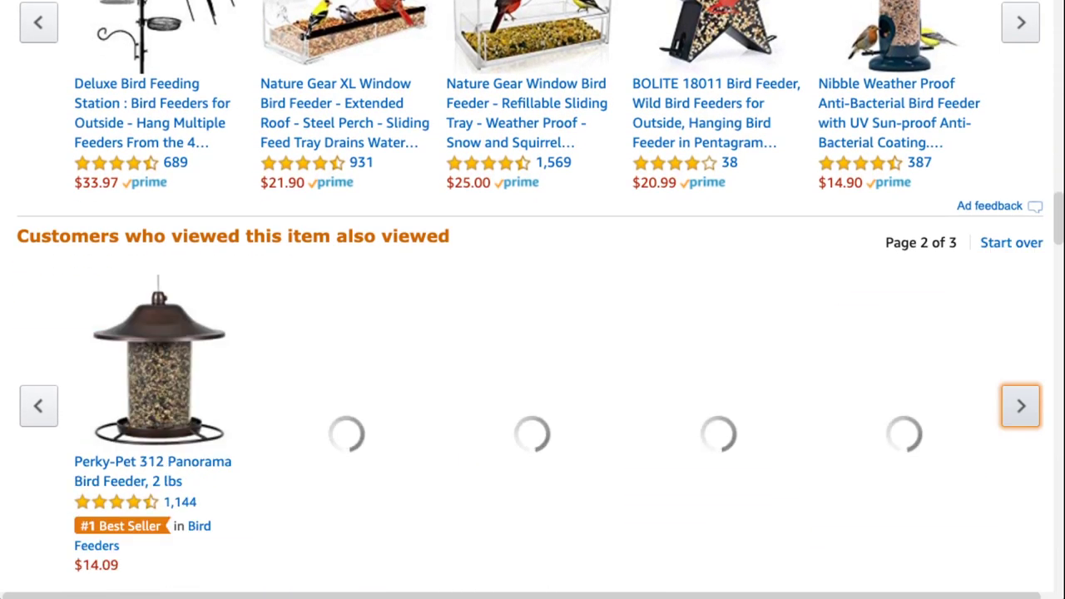
scroll(715, 425, "down", 1)
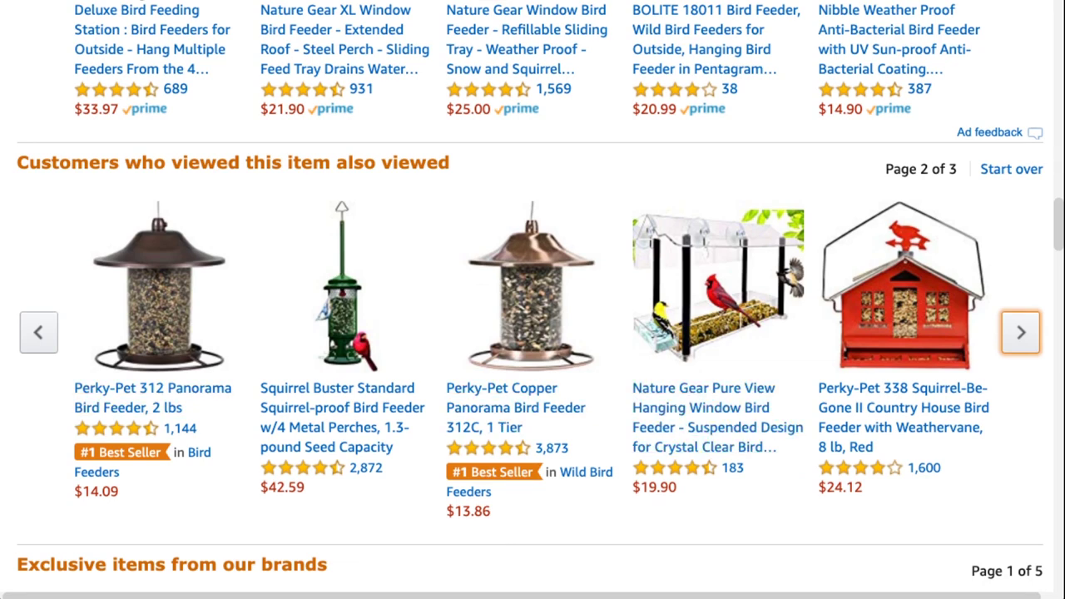
Inspect the Wagner's listing's evaluation details on images, title, bullets and description, and zoom in on the Cardinal Blend bag image
scroll(499, 399, "up", 20)
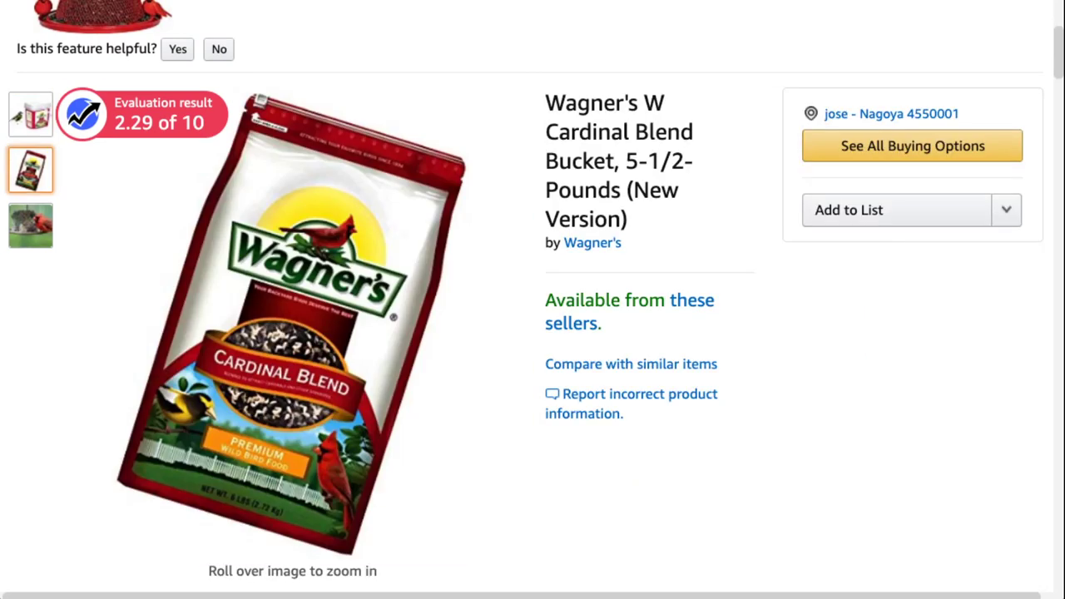
mouse_move(142, 114)
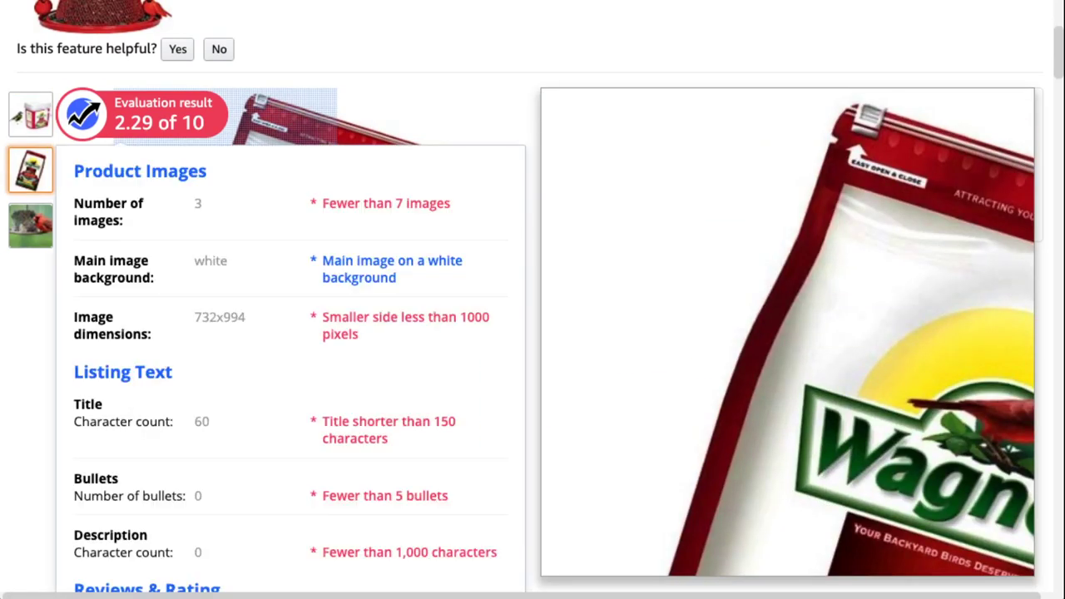
scroll(532, 300, "down", 3)
scroll(532, 300, "up", 4)
scroll(704, 337, "up", 2)
scroll(704, 336, "down", 15)
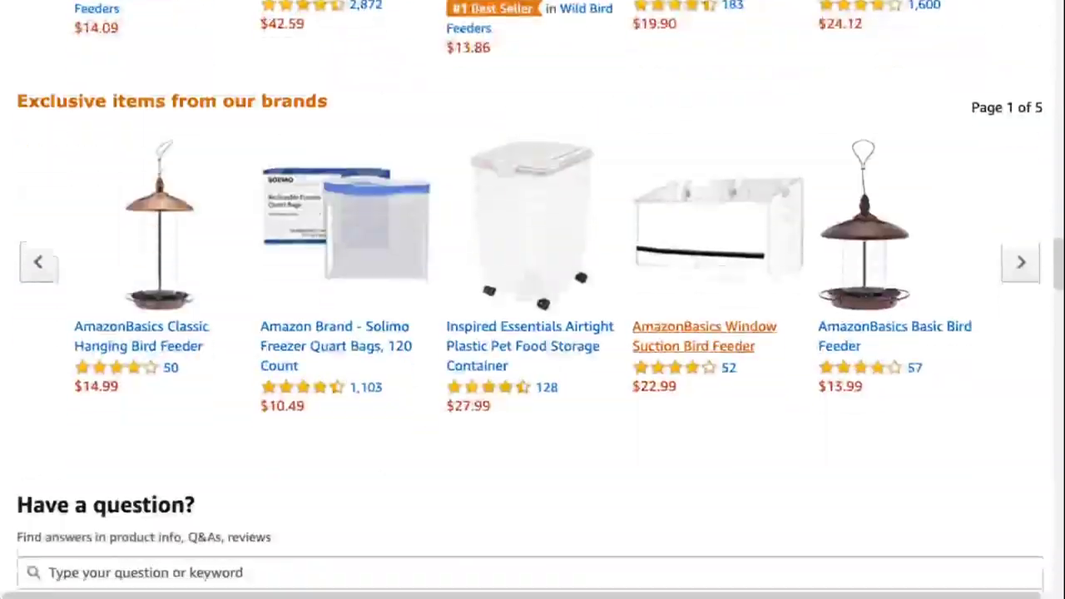
scroll(704, 336, "up", 15)
scroll(499, 332, "down", 3)
mouse_move(363, 387)
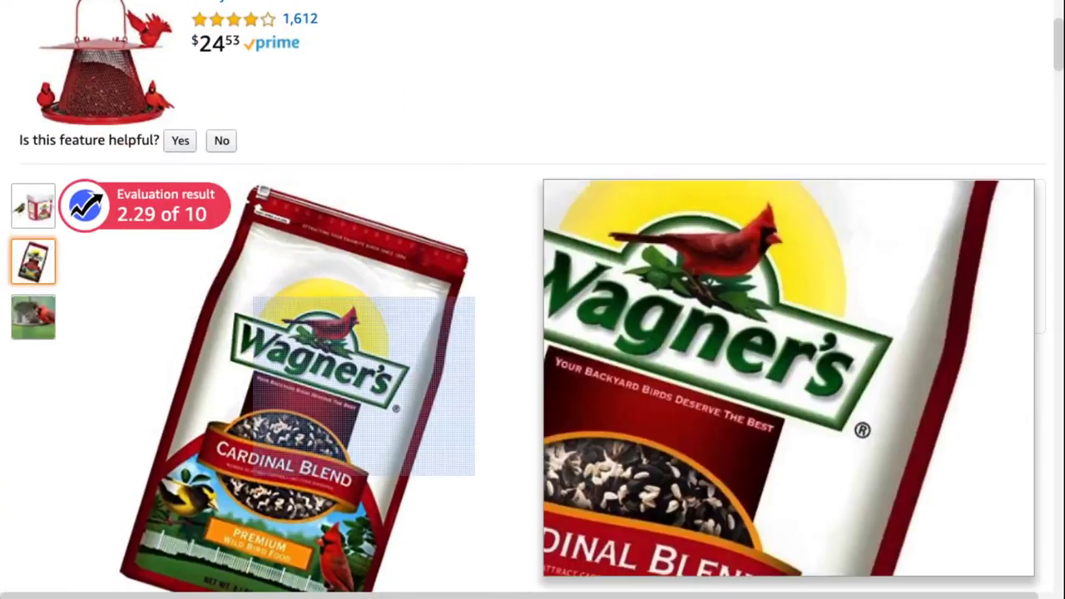
Return to the Helium 10 product results, browse down to the Large Oval "Let Us Give Thanks" melamine platter and open its Amazon listing
scroll(427, 357, "down", 1)
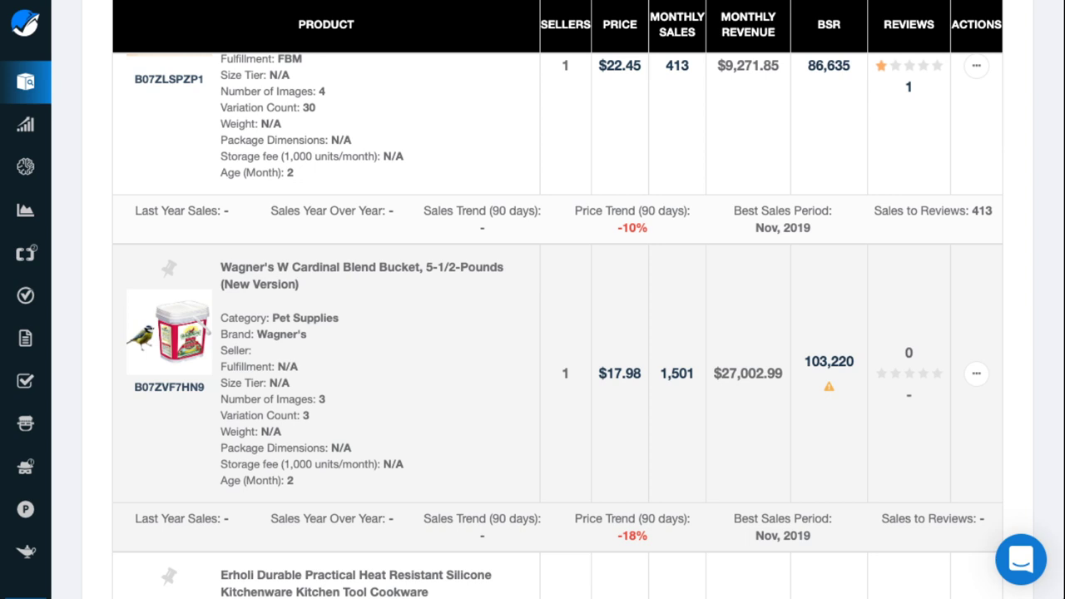
scroll(557, 282, "down", 5)
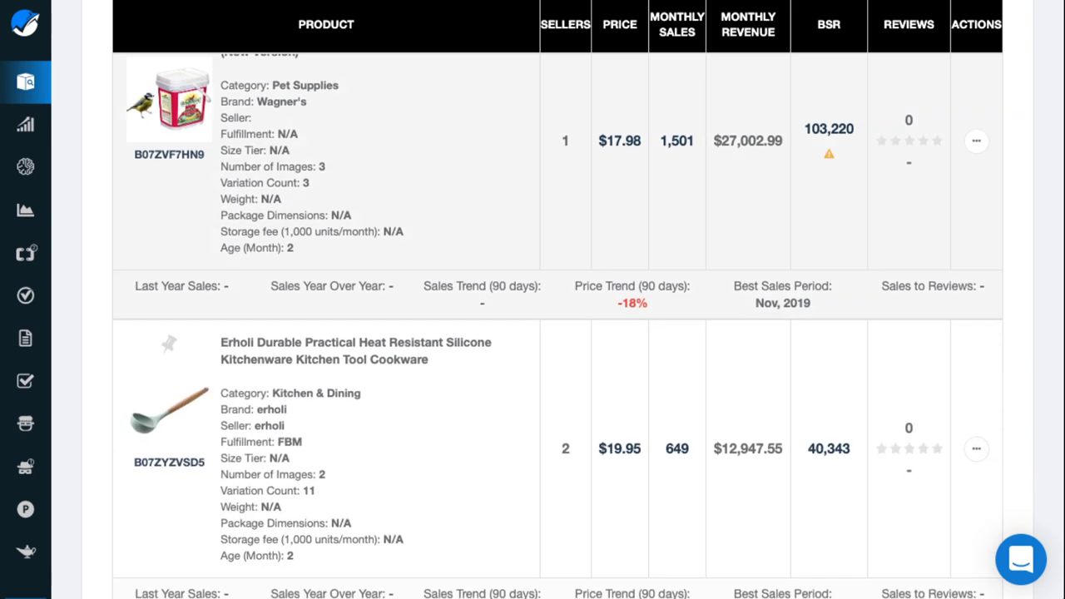
scroll(557, 324, "down", 10)
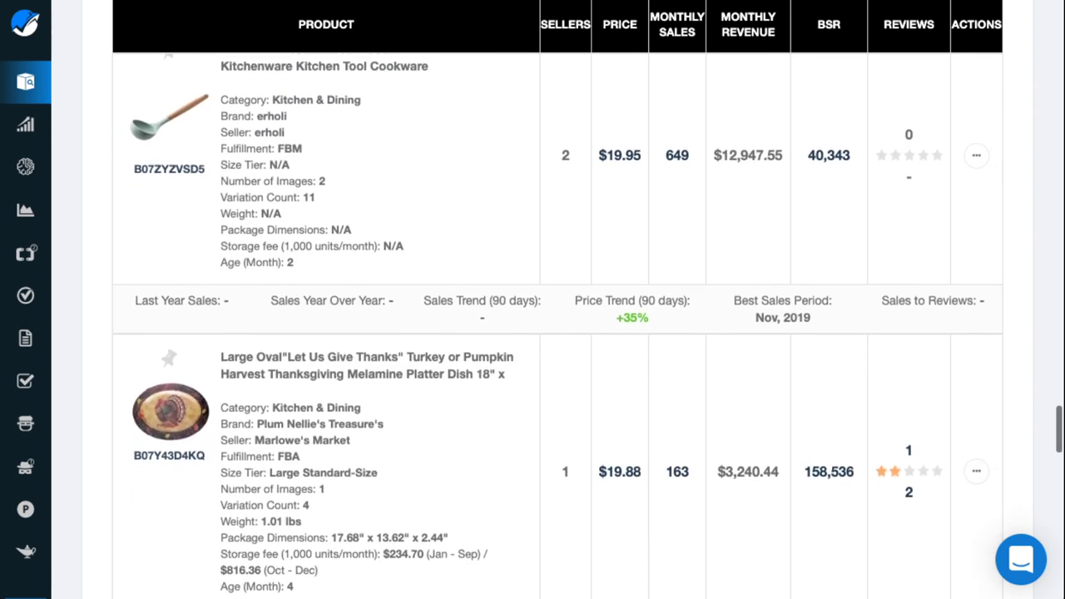
scroll(557, 324, "down", 3)
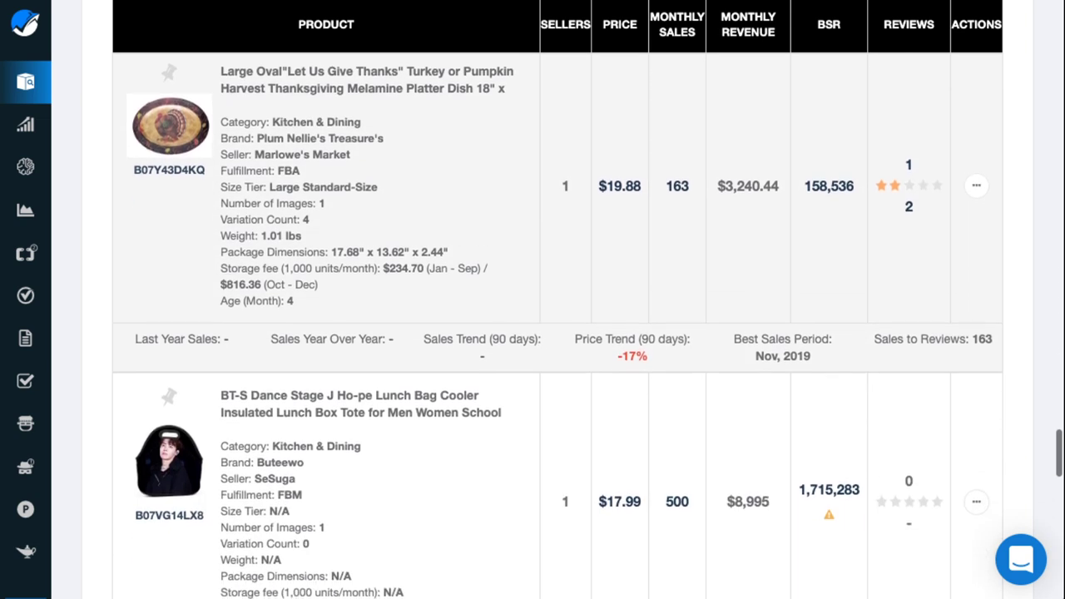
scroll(558, 324, "up", 1)
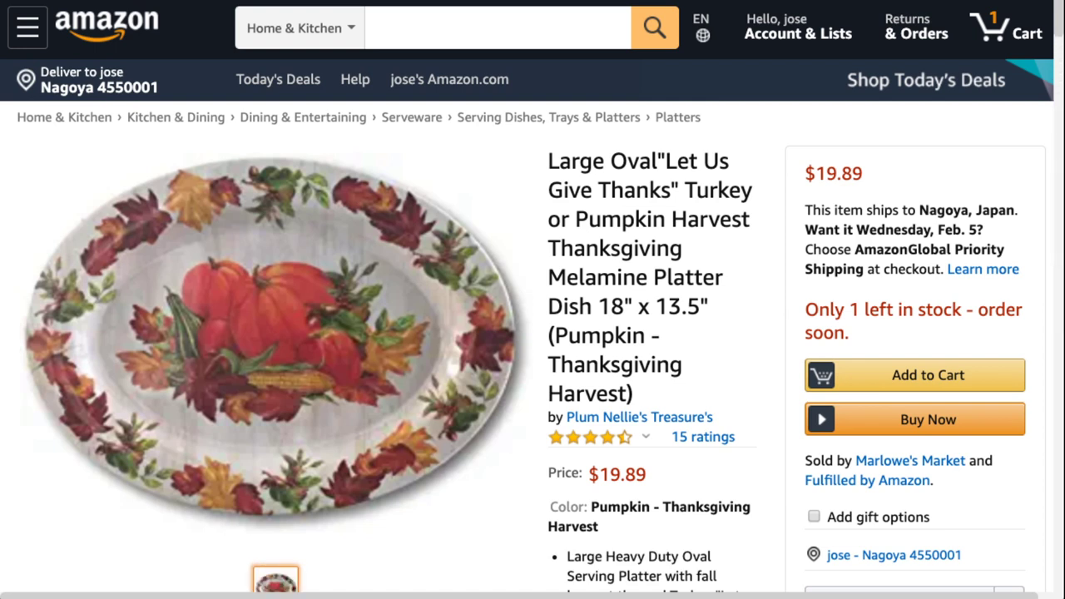
Examine the Thanksgiving platter listing's image, evaluation score, rating, price and bullet points
scroll(528, 333, "down", 1)
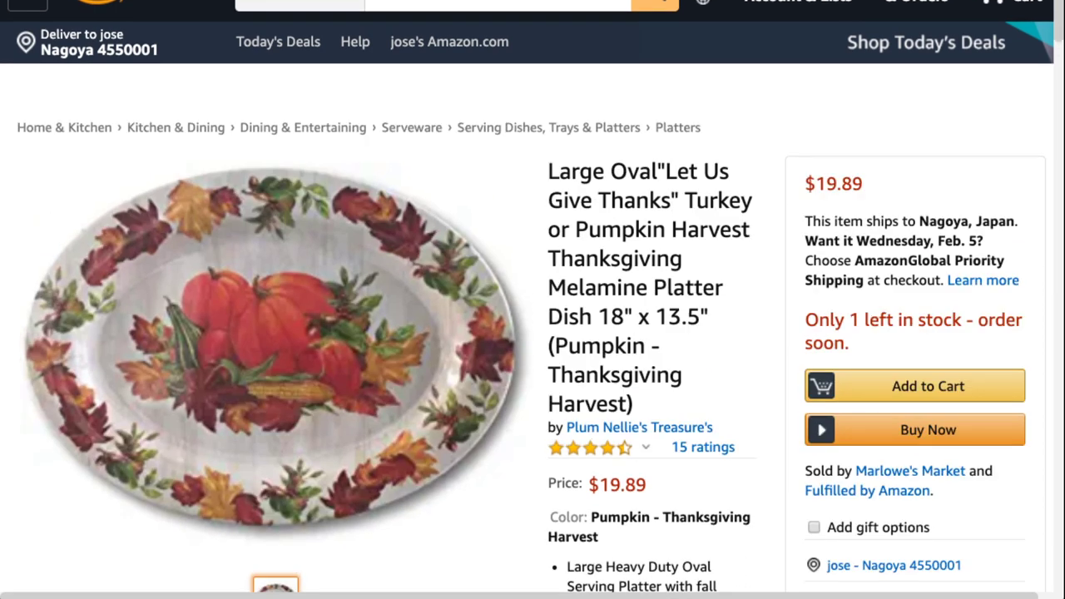
mouse_move(327, 491)
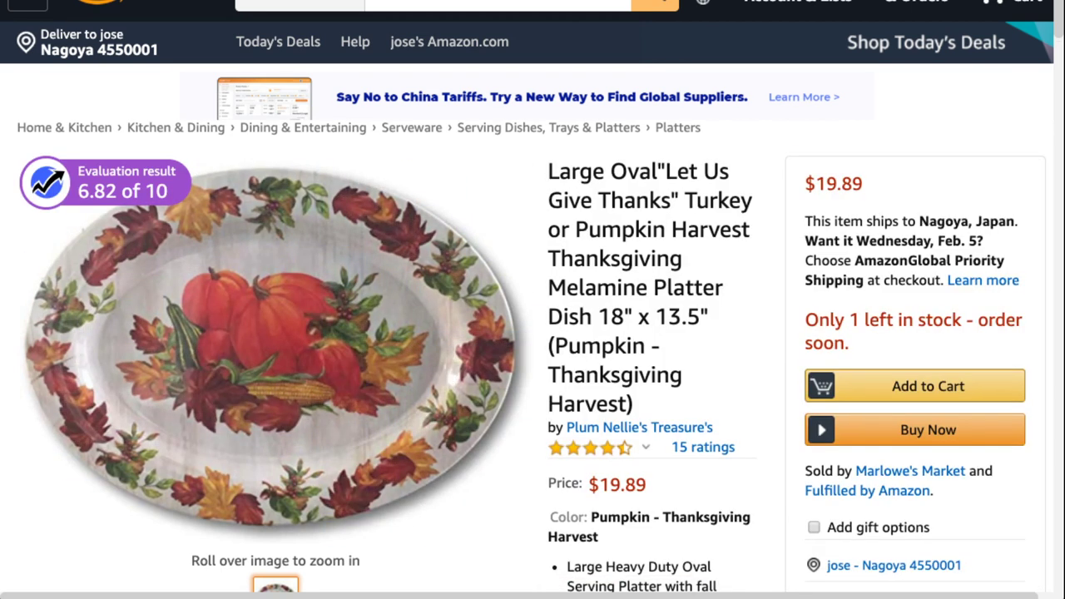
scroll(532, 333, "down", 3)
scroll(532, 300, "up", 1)
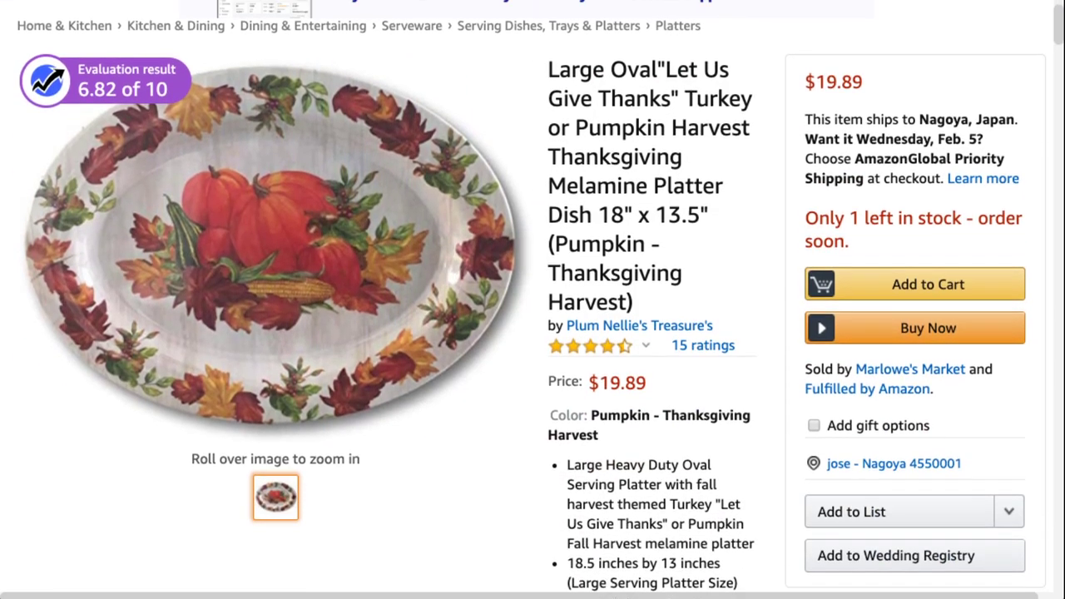
scroll(532, 300, "down", 15)
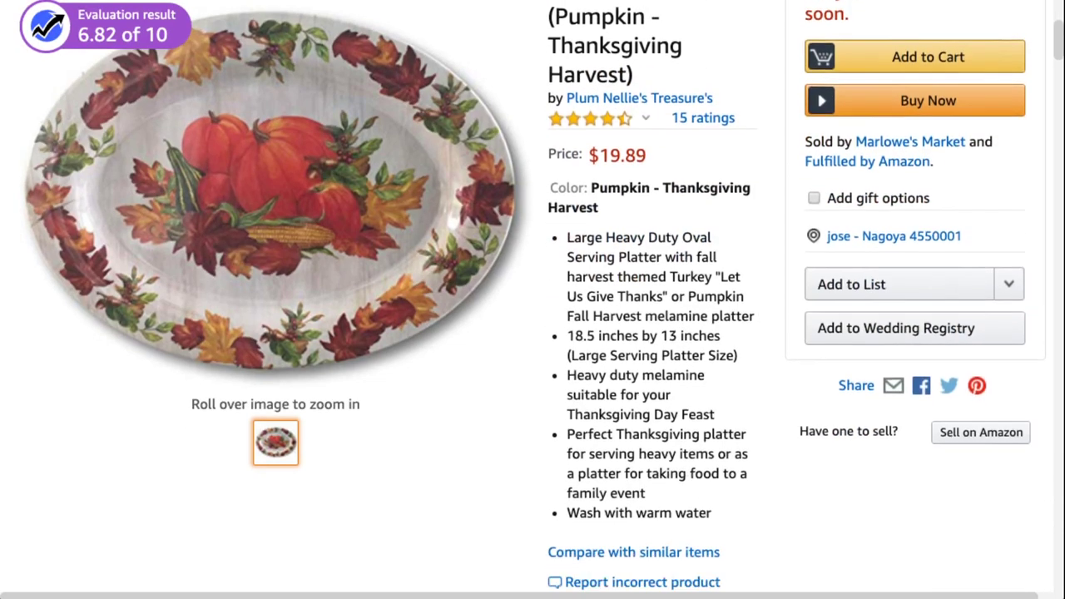
Look through the platter listing's related items and page through the products customers also viewed up to page 4
scroll(532, 299, "down", 14)
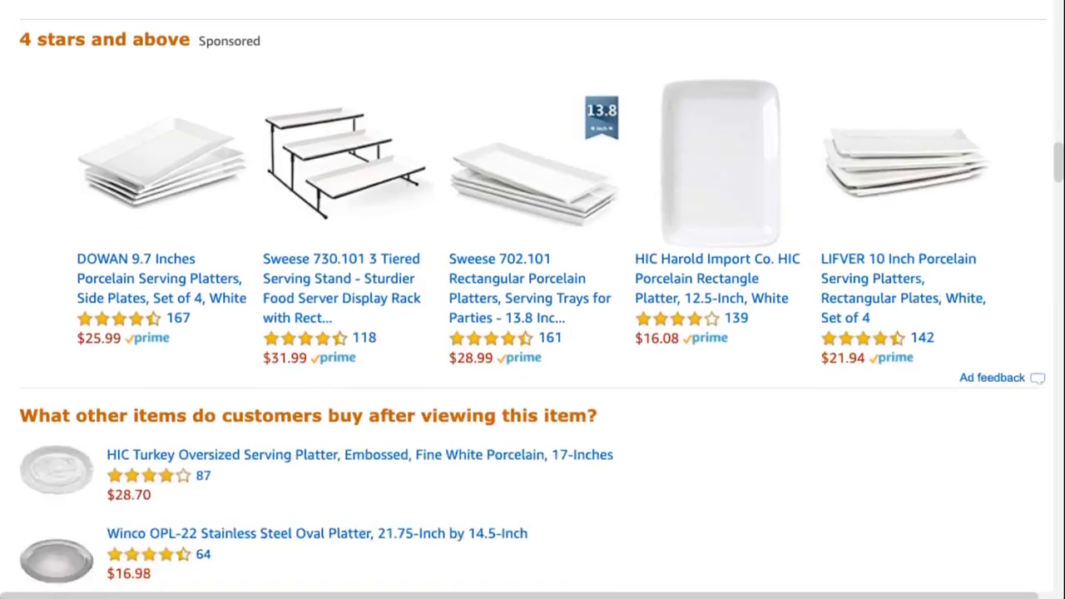
scroll(532, 299, "up", 1)
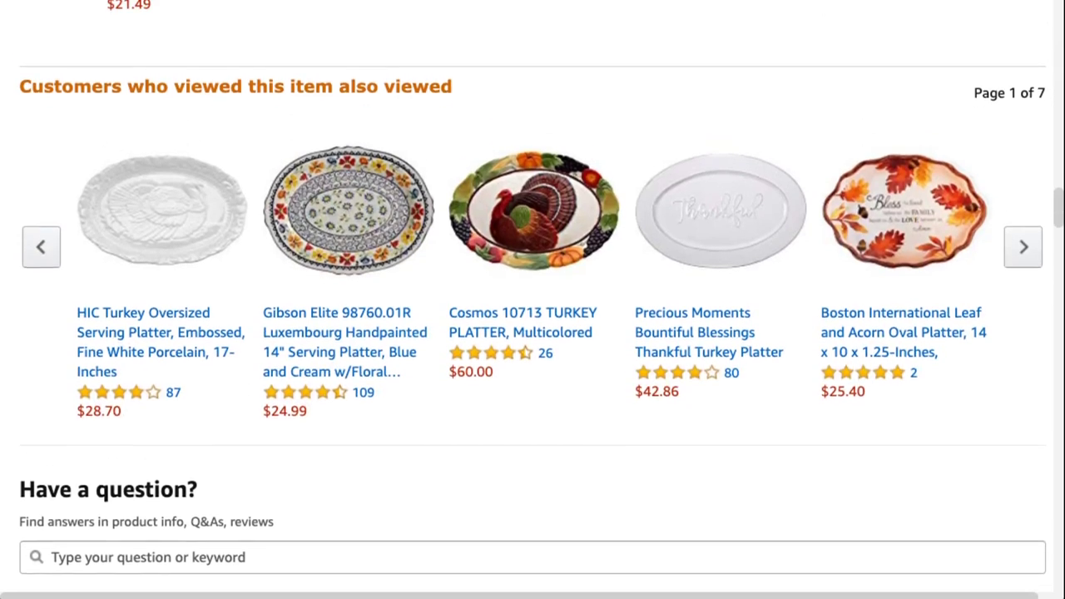
scroll(532, 299, "down", 2)
scroll(532, 299, "up", 2)
scroll(903, 358, "up", 1)
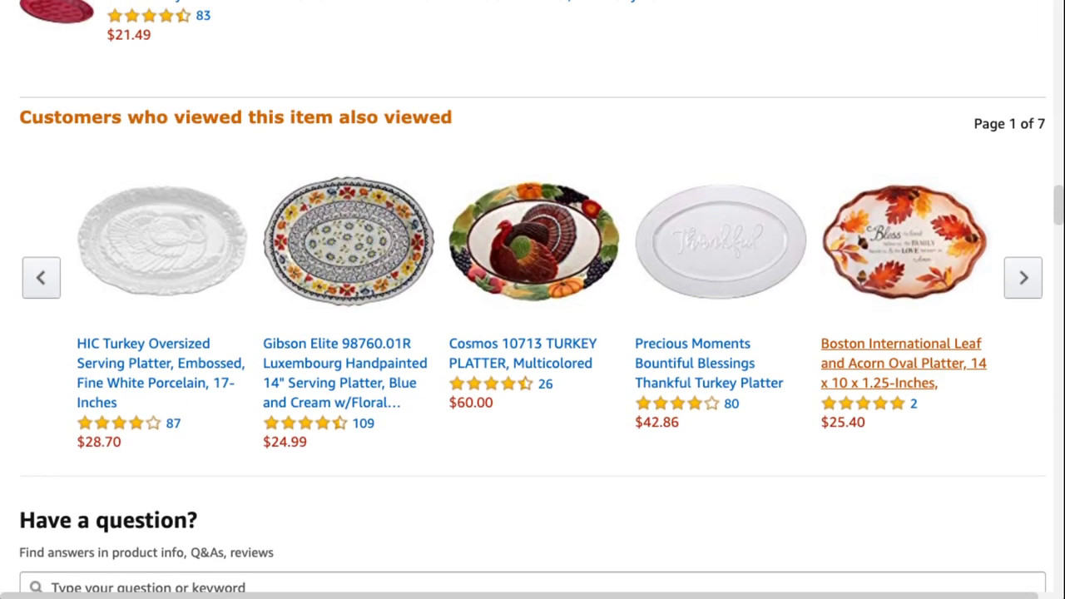
left_click(1023, 277)
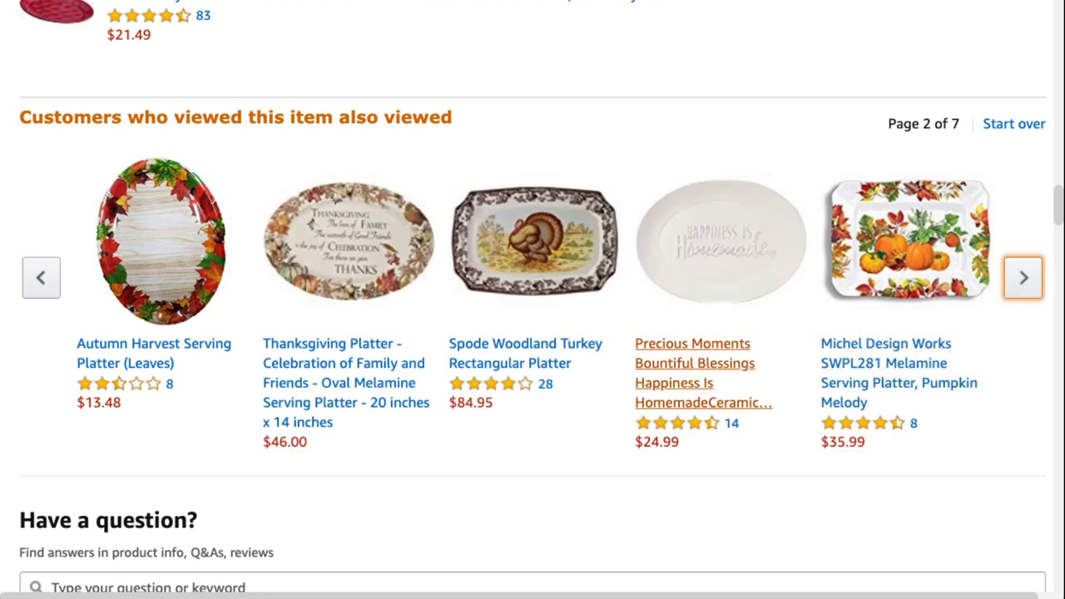
left_click(41, 277)
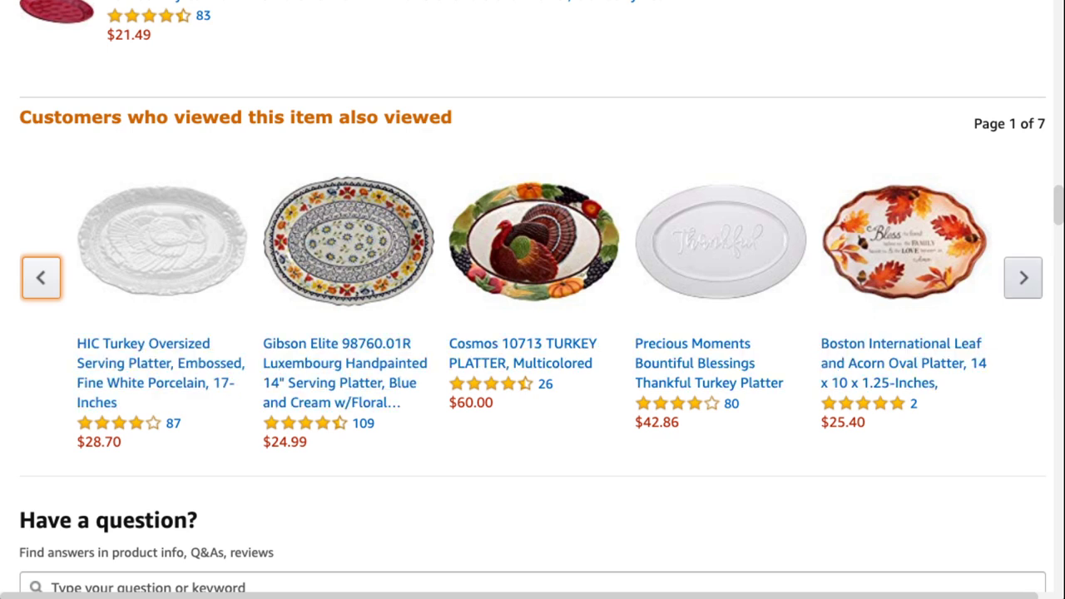
left_click(1023, 277)
left_click(1023, 277)
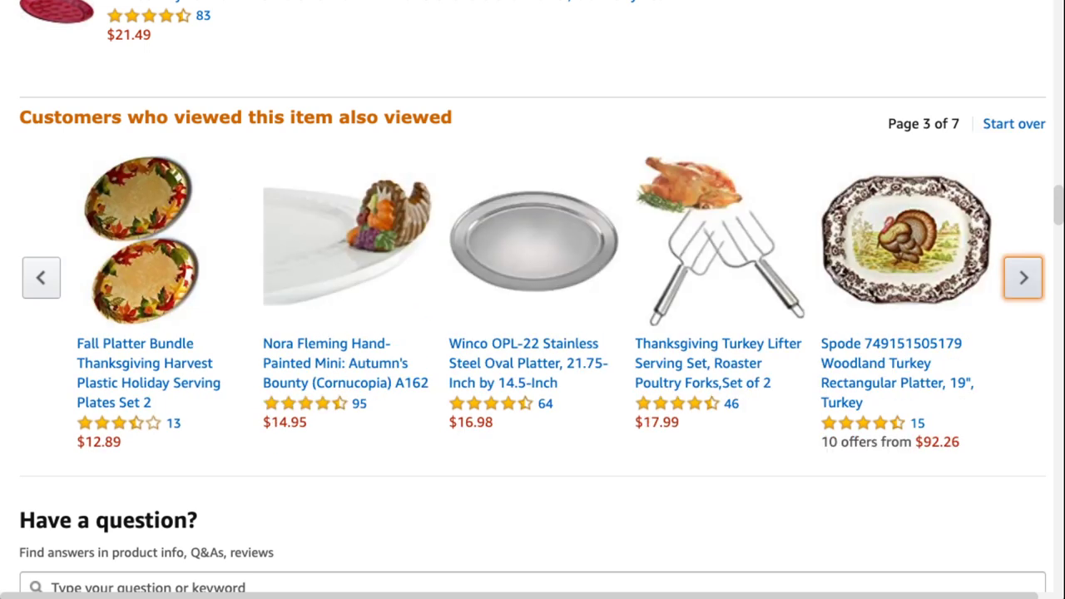
left_click(1023, 277)
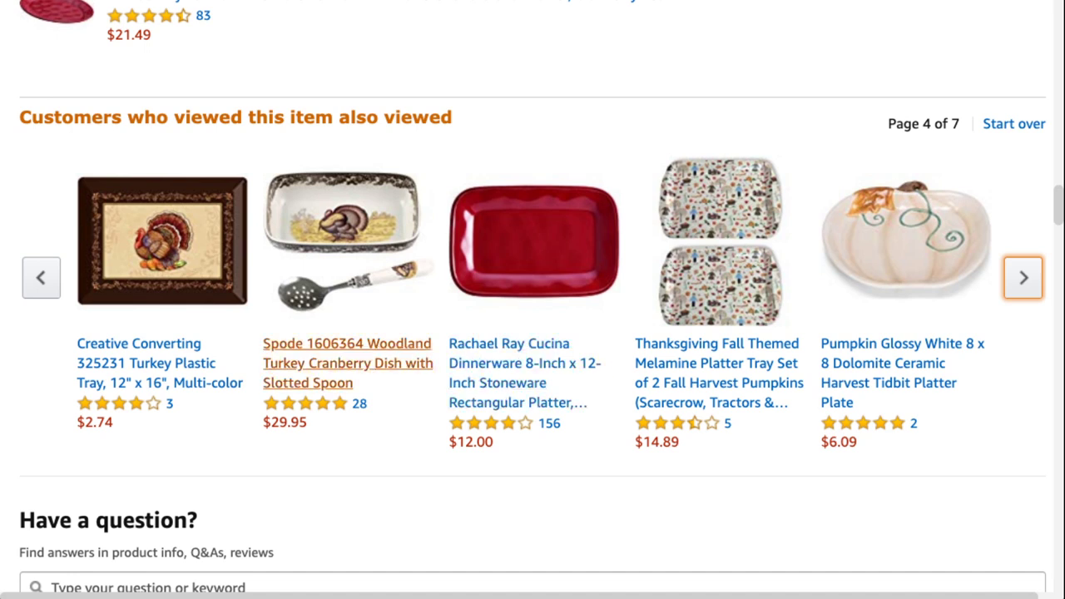
Page through the remaining products customers also viewed up to page 7 and recheck the Thanksgiving platter's enlarged image
left_click(1023, 277)
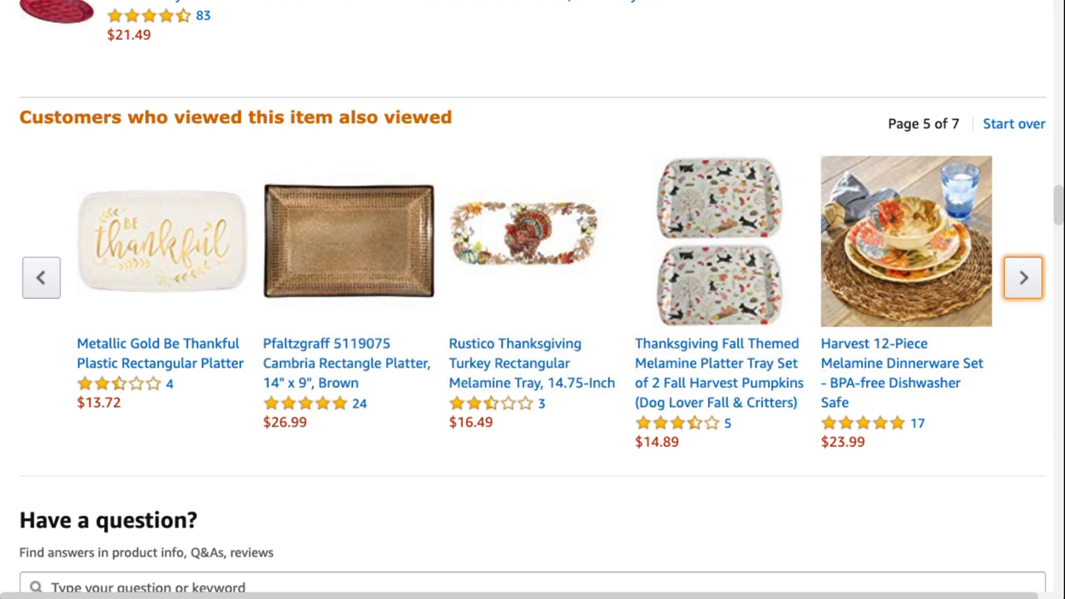
left_click(1023, 277)
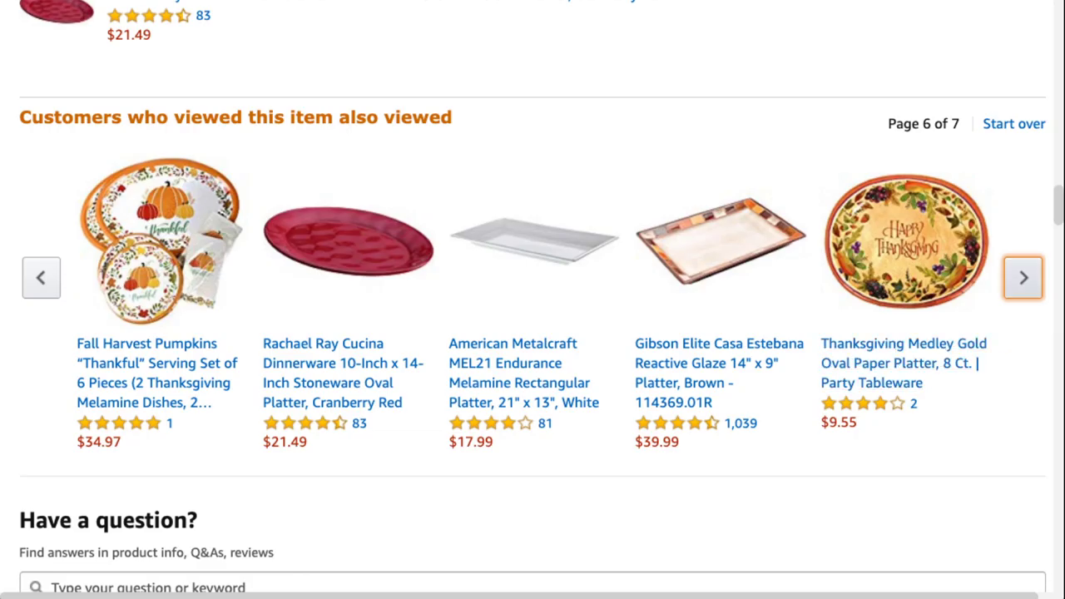
left_click(1022, 277)
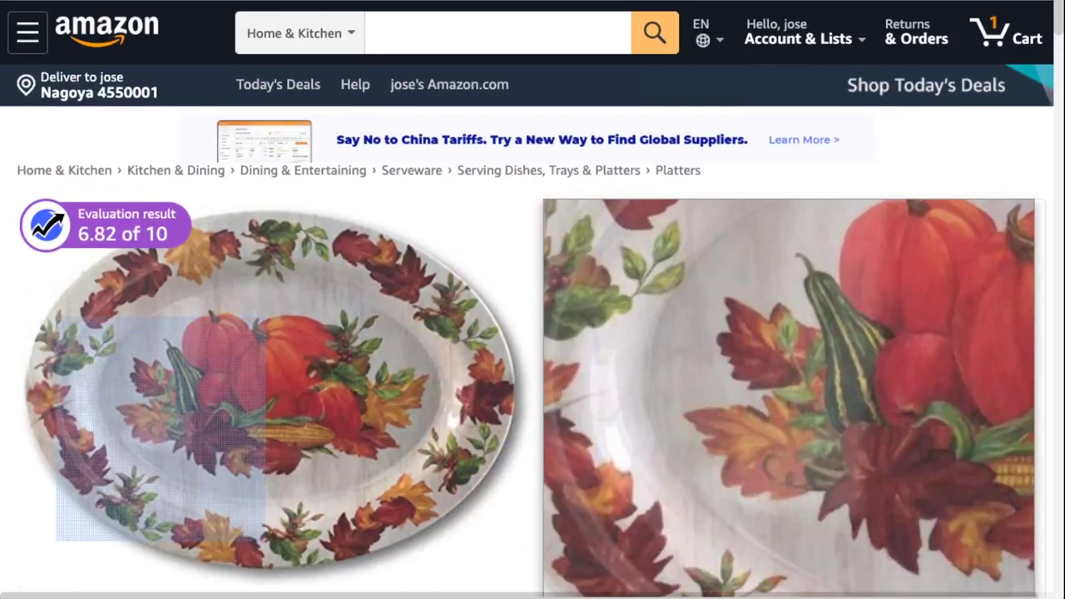
scroll(160, 429, "down", 2)
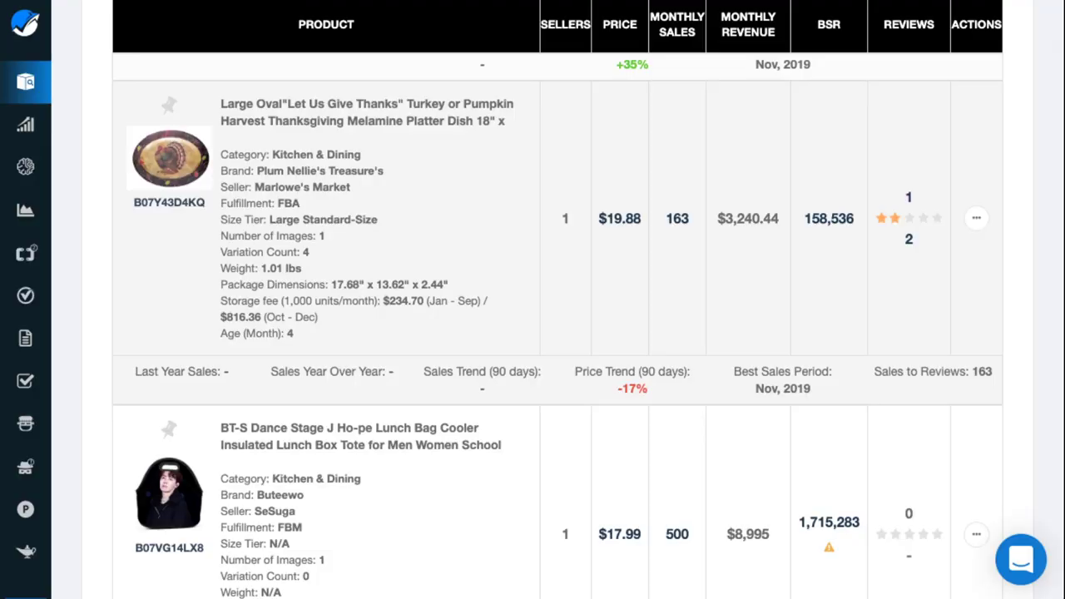
Return to the Helium 10 results and look through the remaining products past the lunch bag, gas mask, muzzle, carpet and Christmas plates
scroll(532, 317, "down", 2)
scroll(557, 324, "down", 2)
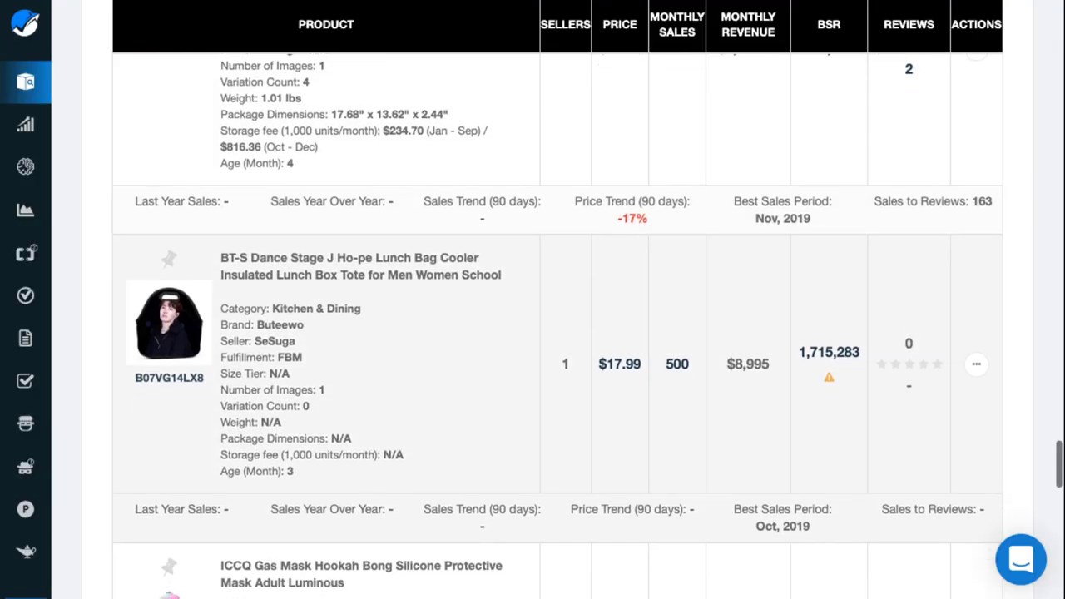
scroll(557, 325, "down", 4)
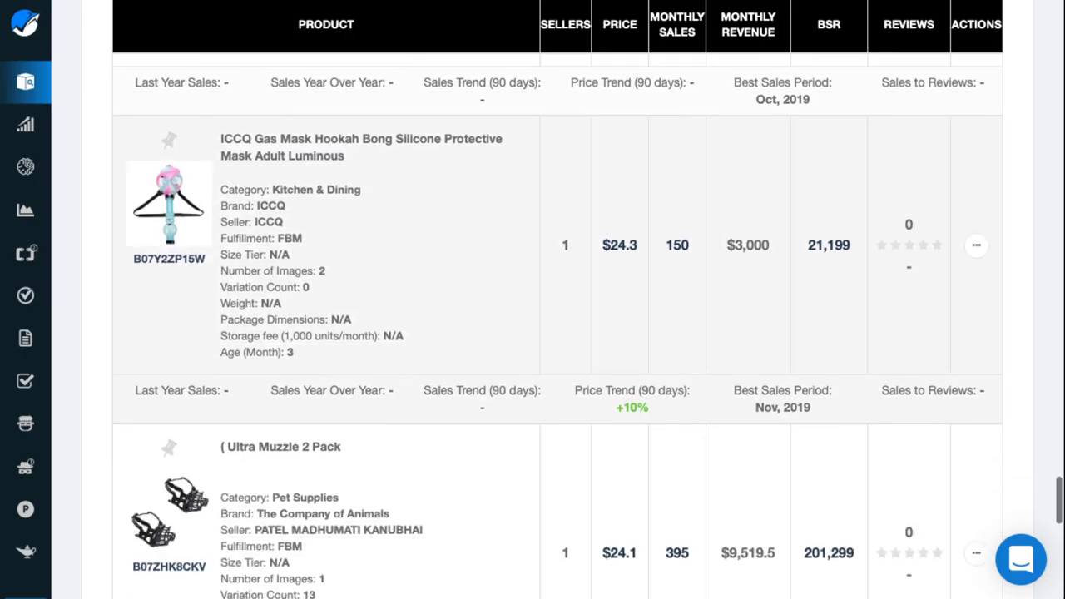
scroll(557, 325, "down", 7)
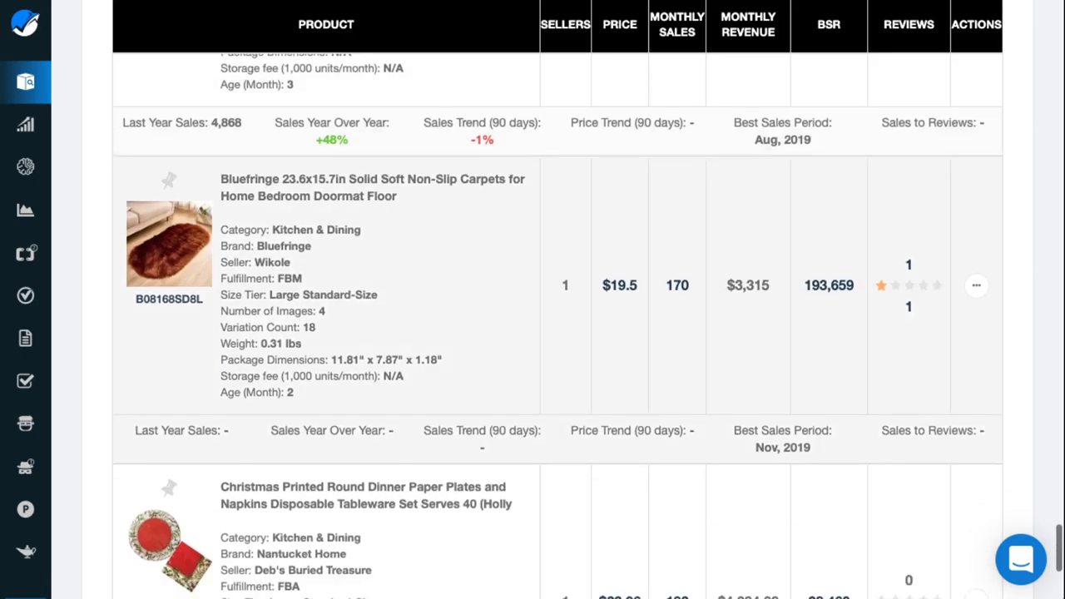
scroll(557, 324, "down", 2)
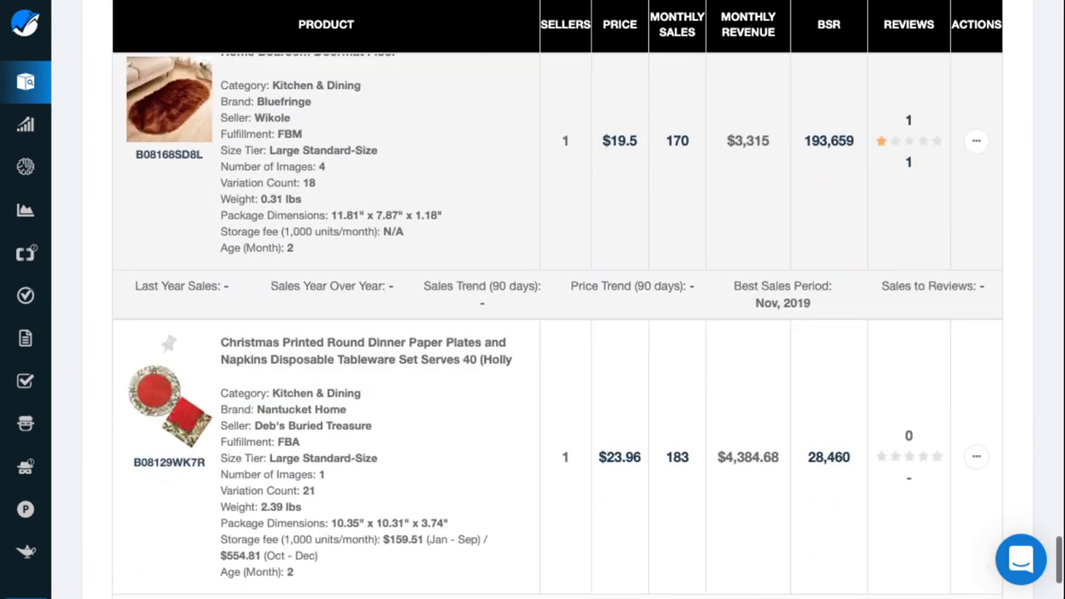
scroll(557, 324, "down", 1)
scroll(558, 324, "down", 2)
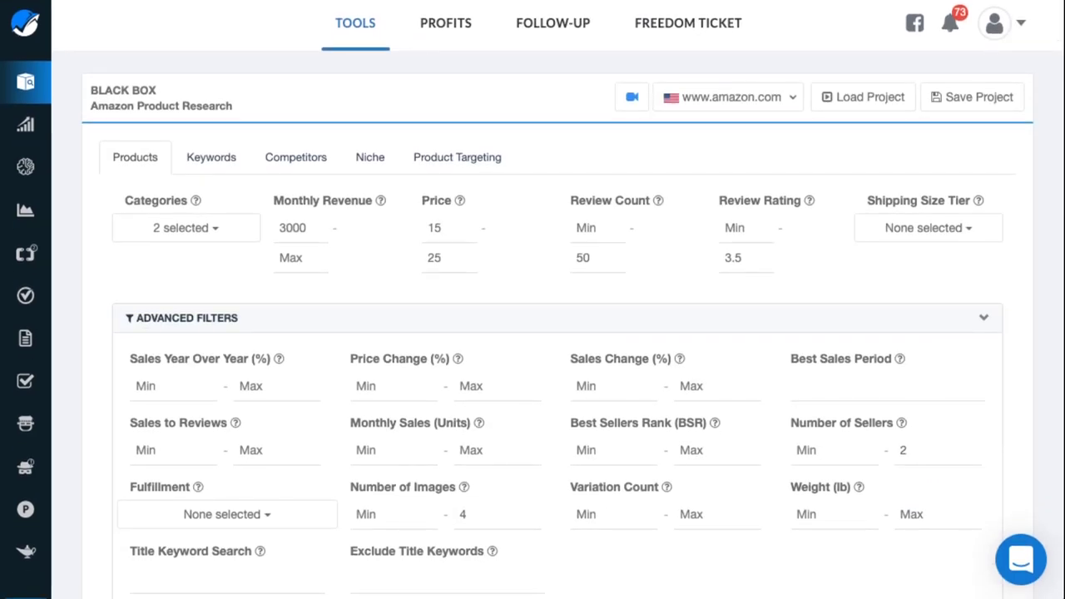
Set the minimum monthly revenue to 4000, maximum review rating to 3 and maximum number of images to 3, and run the product search
scroll(557, 333, "down", 1)
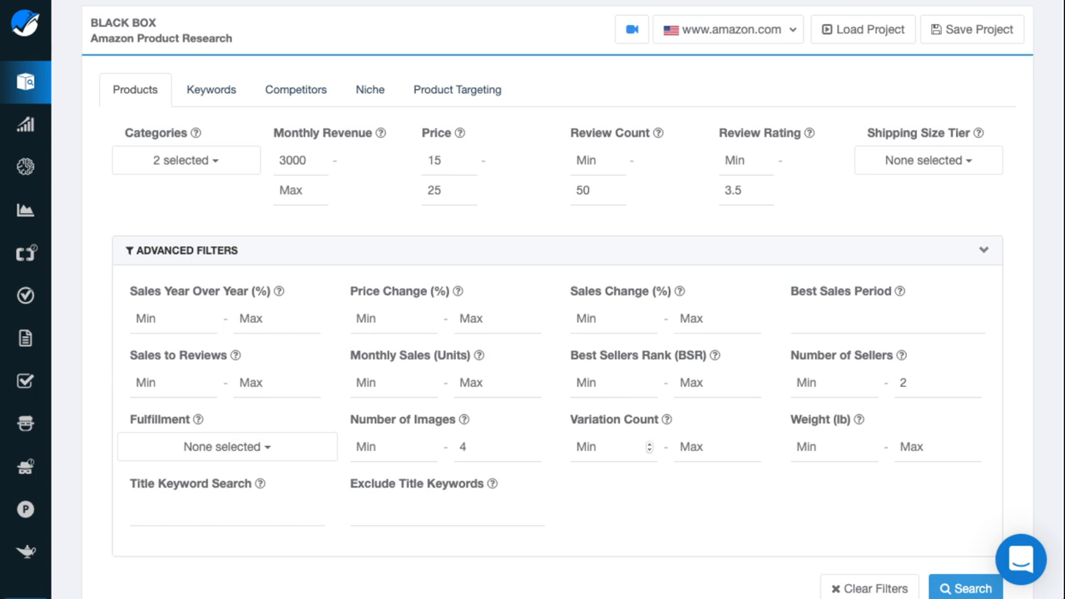
double_click(463, 447)
scroll(463, 446, "up", 1)
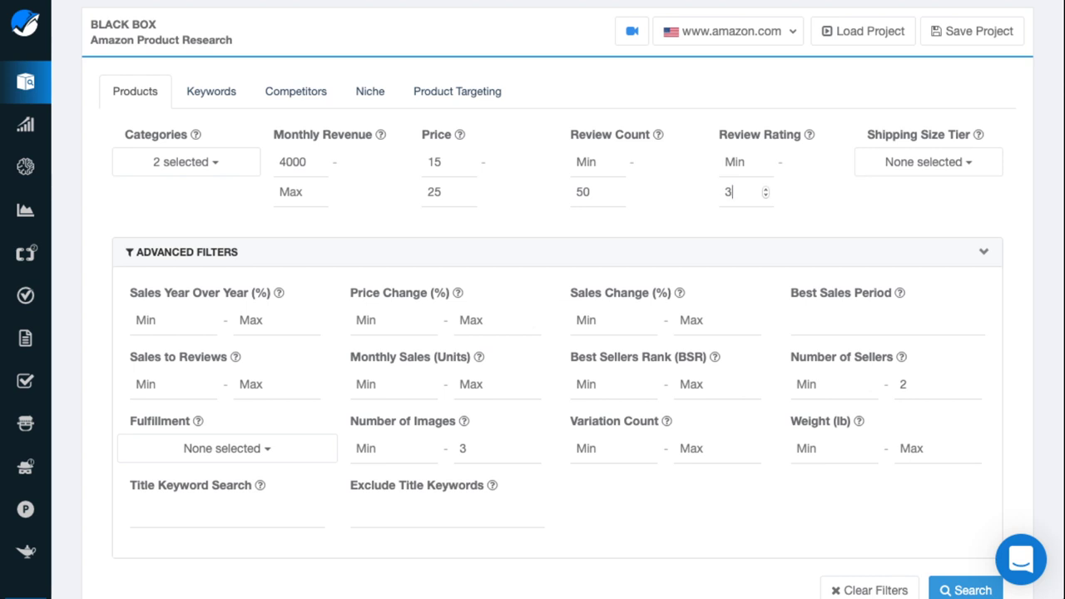
scroll(557, 299, "down", 2)
left_click(965, 500)
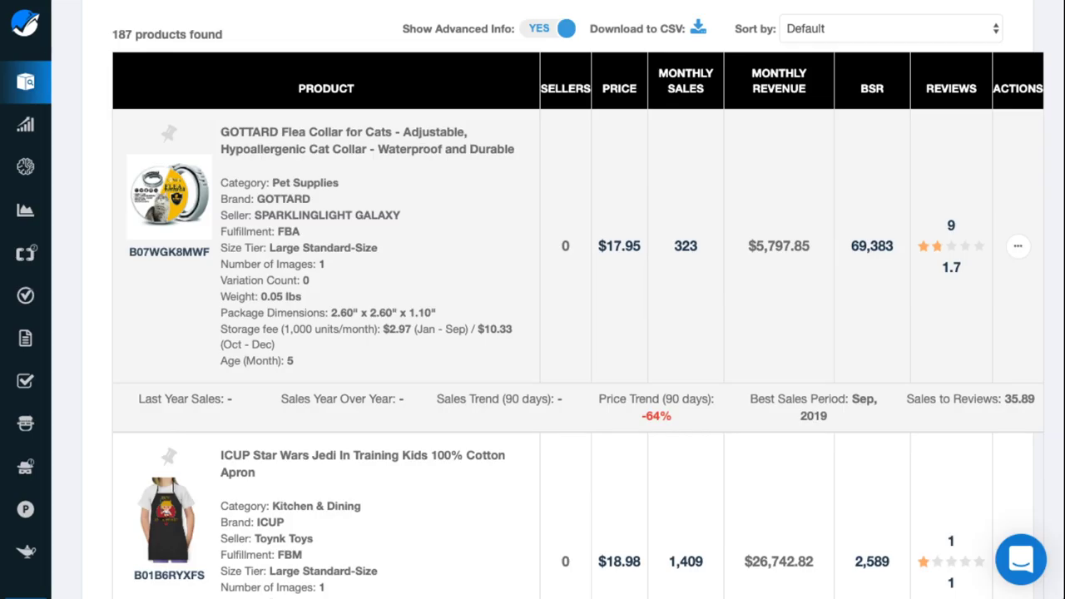
Open the Amazon listing of the ICUP Star Wars Jedi In Training kids apron and examine its rating, availability, image and 30-day history chart
scroll(583, 324, "down", 5)
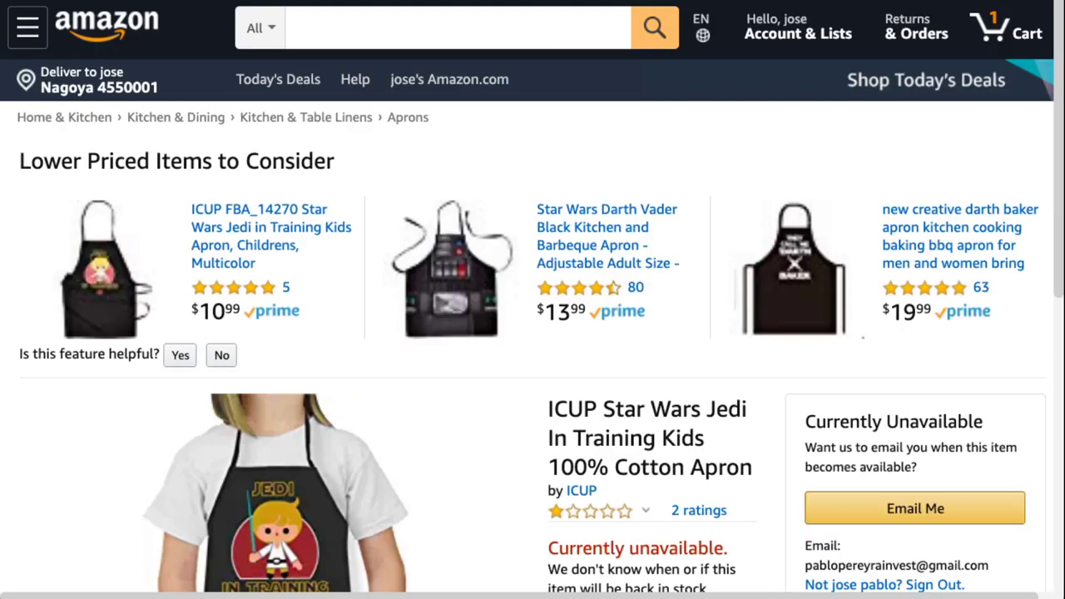
scroll(532, 332, "down", 1)
scroll(532, 333, "down", 1)
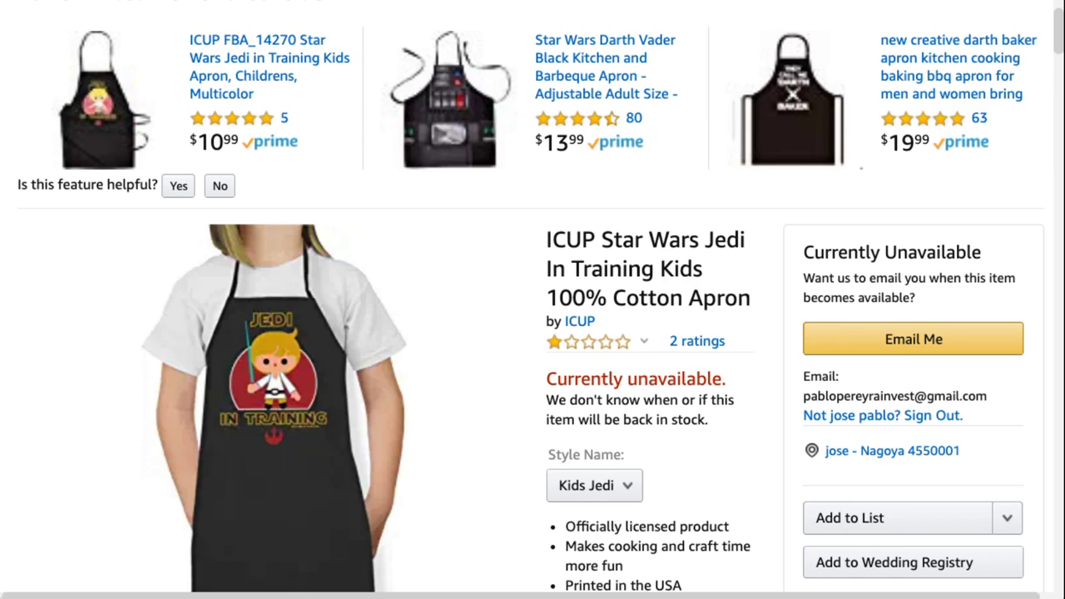
scroll(532, 332, "down", 1)
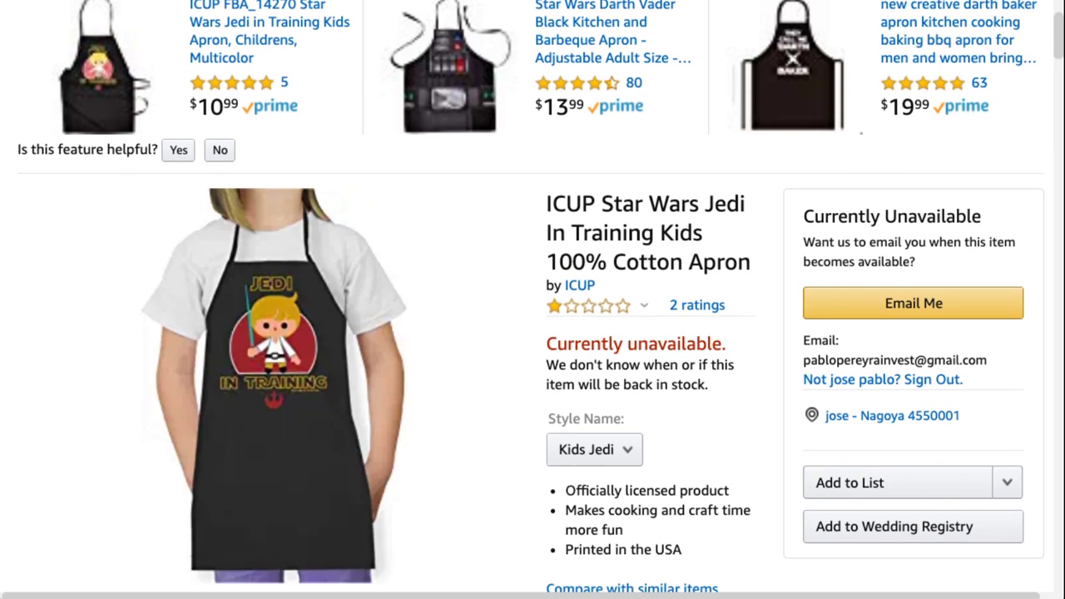
scroll(533, 332, "down", 1)
mouse_move(323, 349)
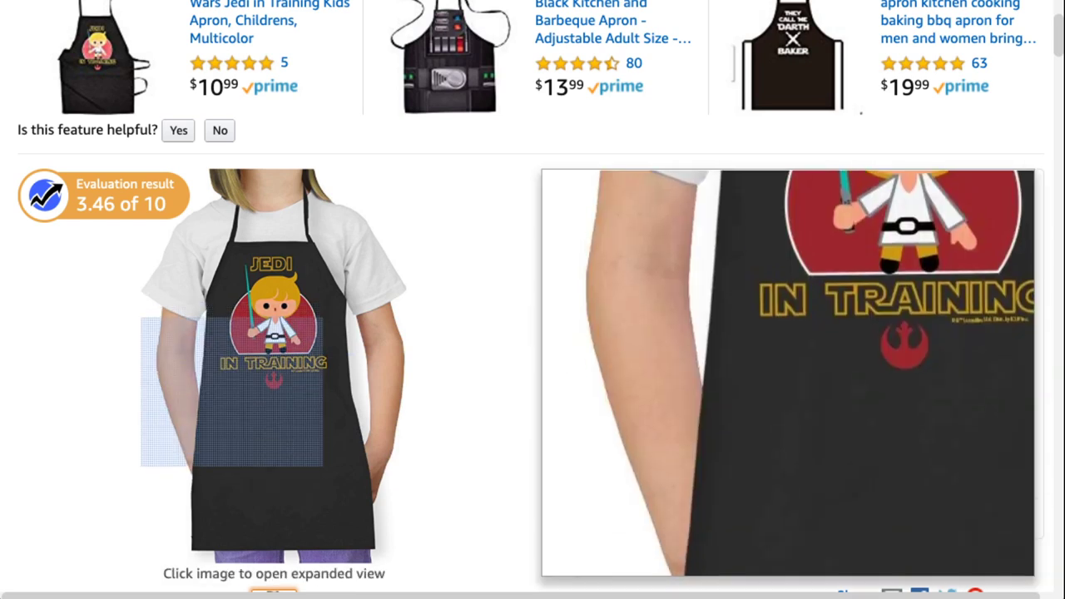
scroll(316, 466, "down", 2)
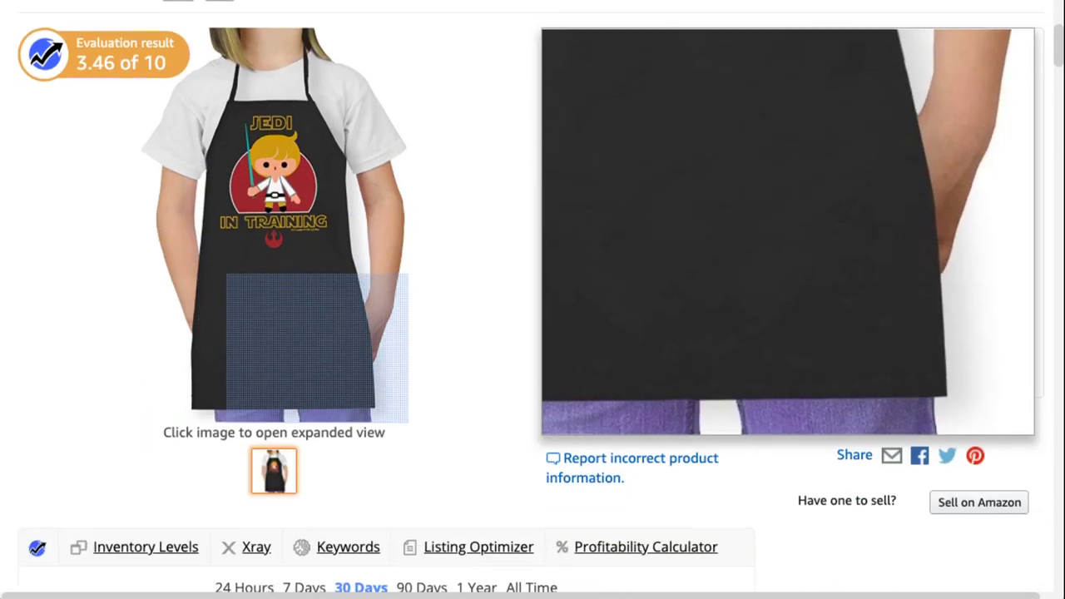
scroll(317, 349, "down", 3)
scroll(508, 544, "up", 4)
scroll(508, 544, "down", 5)
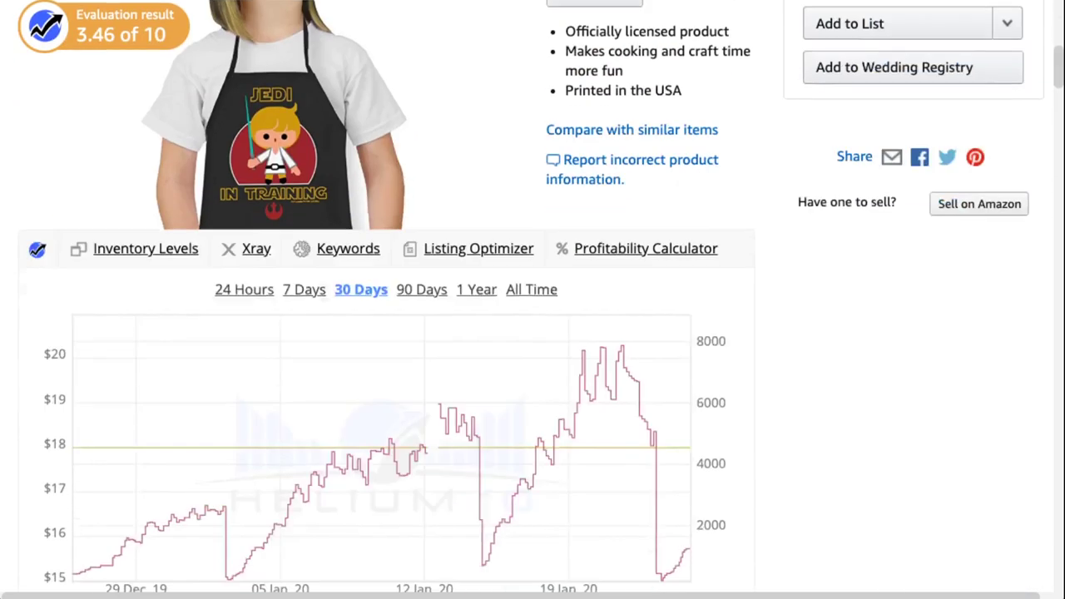
Switch the apron's style to Adult Han Solo and check that variation's image, title and rating
scroll(317, 349, "up", 6)
scroll(317, 348, "down", 1)
left_click(620, 442)
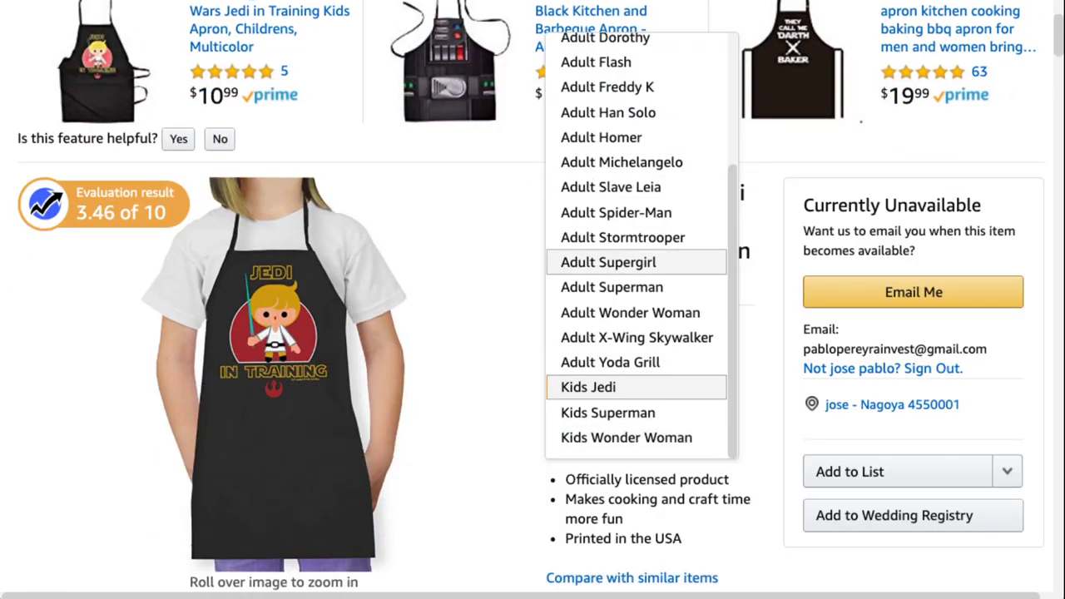
scroll(636, 112, "down", 1)
scroll(636, 150, "up", 2)
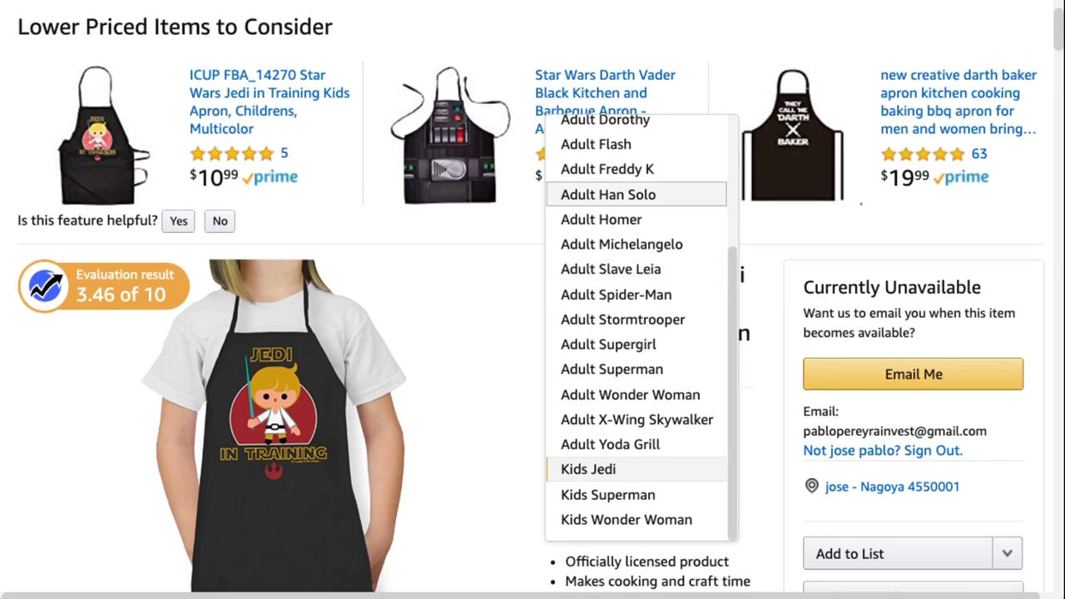
left_click(608, 194)
scroll(324, 356, "down", 1)
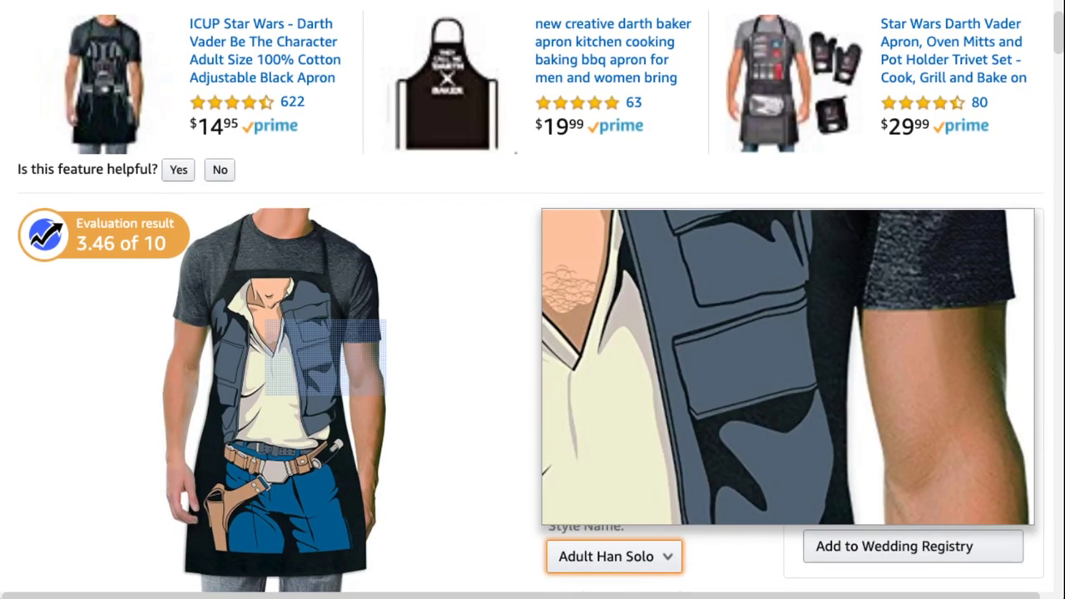
scroll(324, 358, "down", 1)
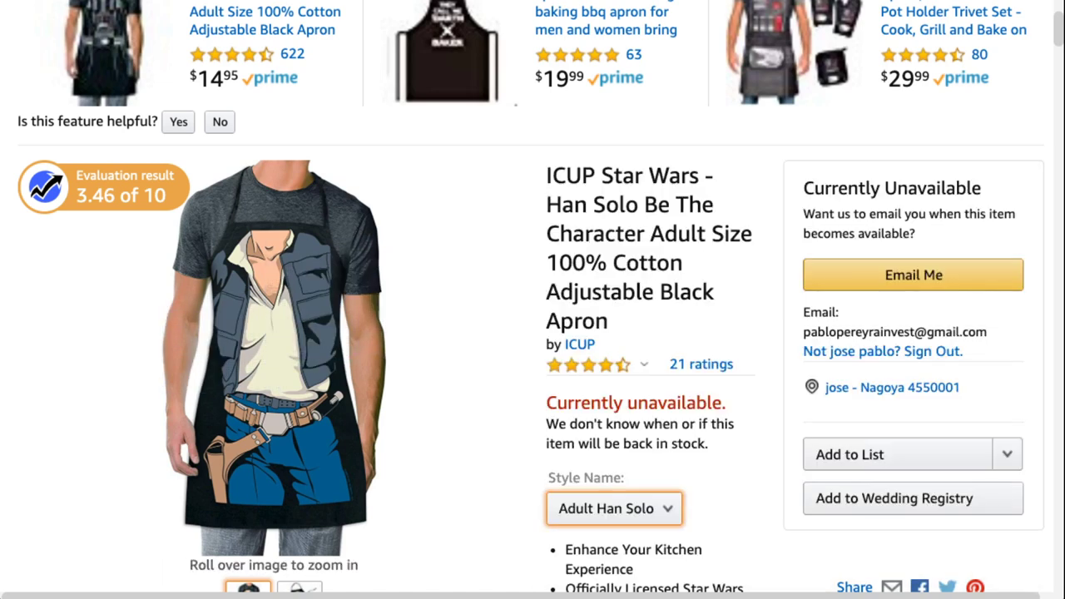
Look through the Han Solo apron's bullet points and the products customers also viewed
scroll(533, 299, "down", 15)
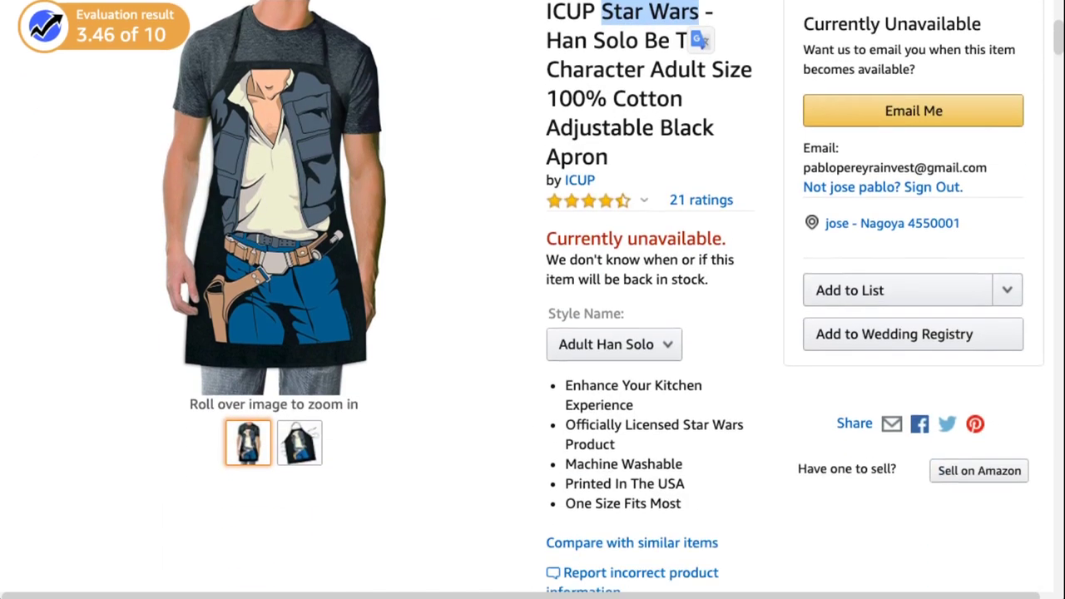
scroll(532, 299, "down", 8)
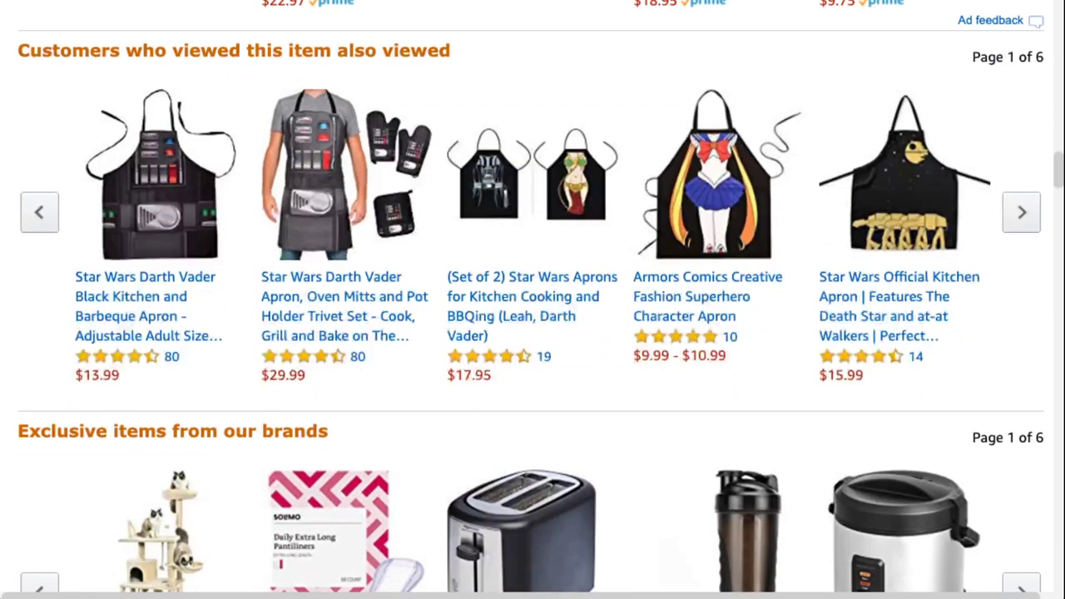
scroll(532, 300, "up", 20)
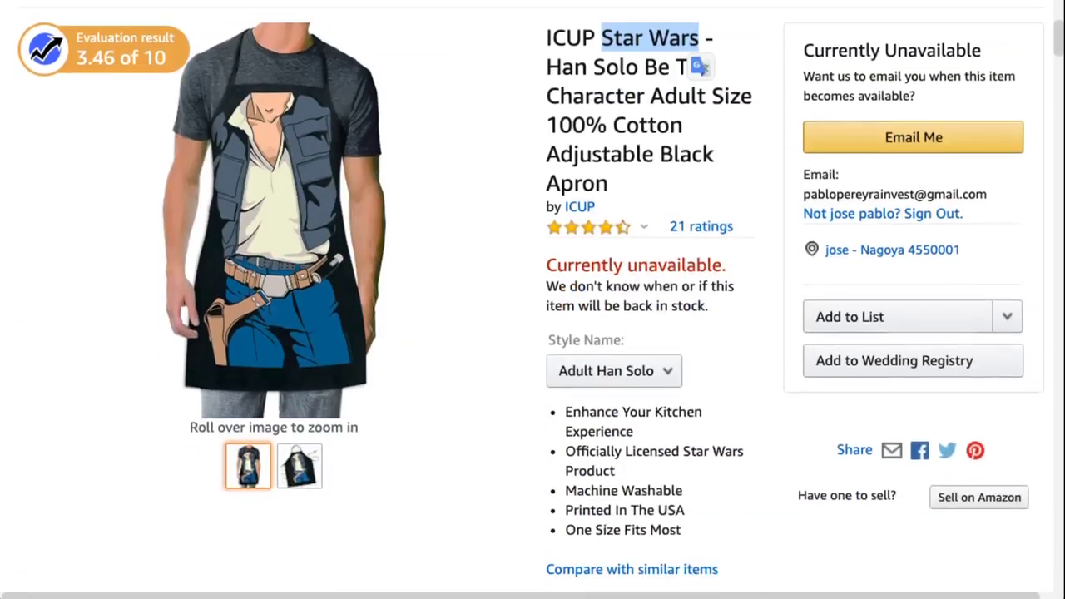
scroll(532, 299, "up", 2)
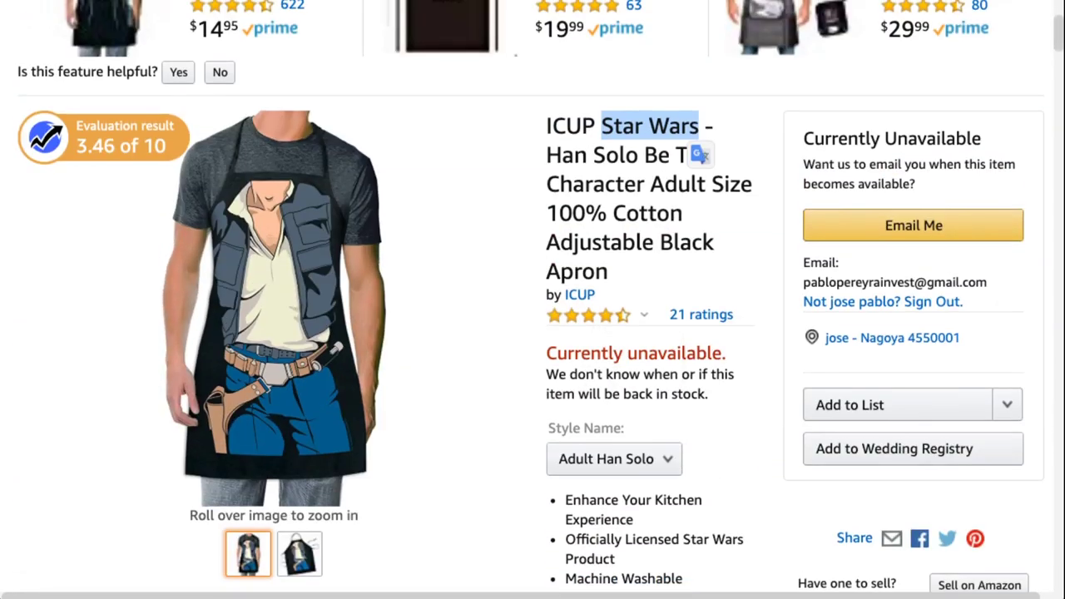
Highlight "Star Wars" in the Han Solo apron's title, zoom in on its main image and view its second image
left_click_drag(602, 125, 690, 126)
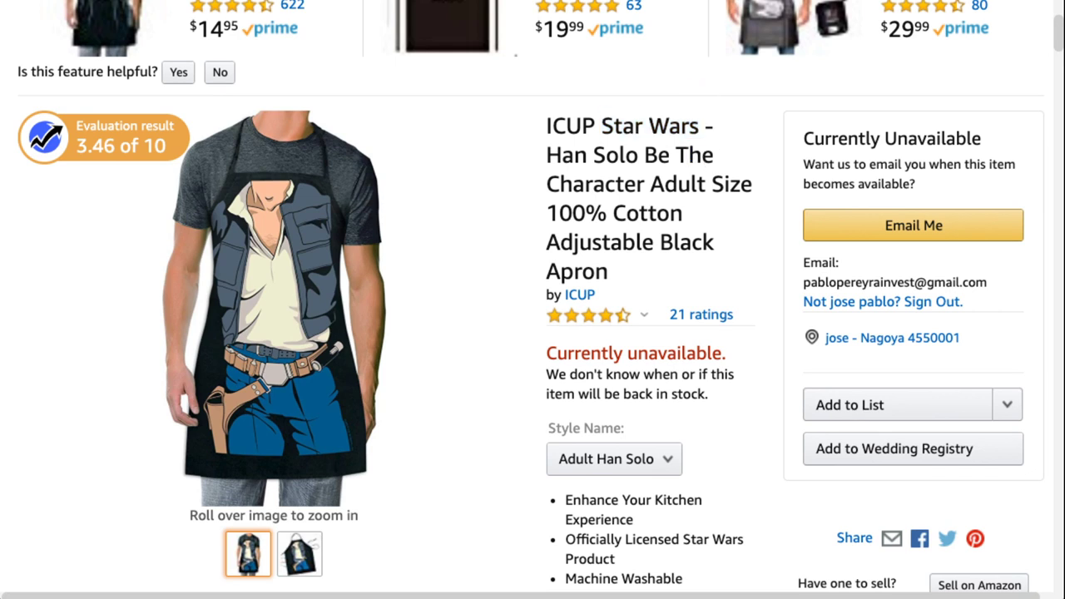
mouse_move(261, 383)
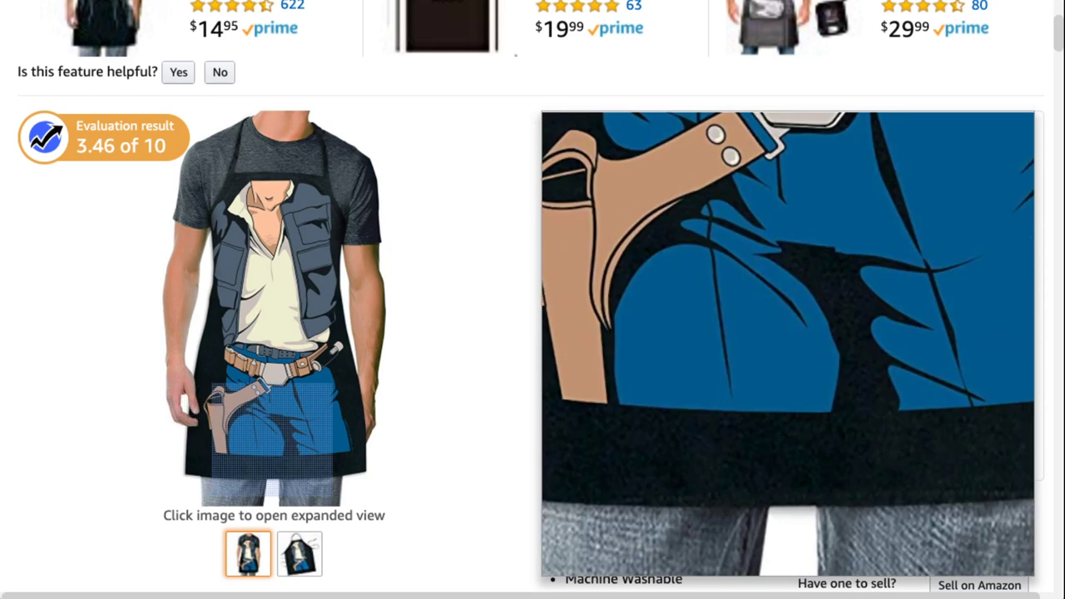
scroll(275, 437, "down", 2)
scroll(274, 416, "down", 1)
mouse_move(299, 442)
Switch the apron's style to Adult Dorothy and review its title, ratings and the list of other styles
left_click(613, 236)
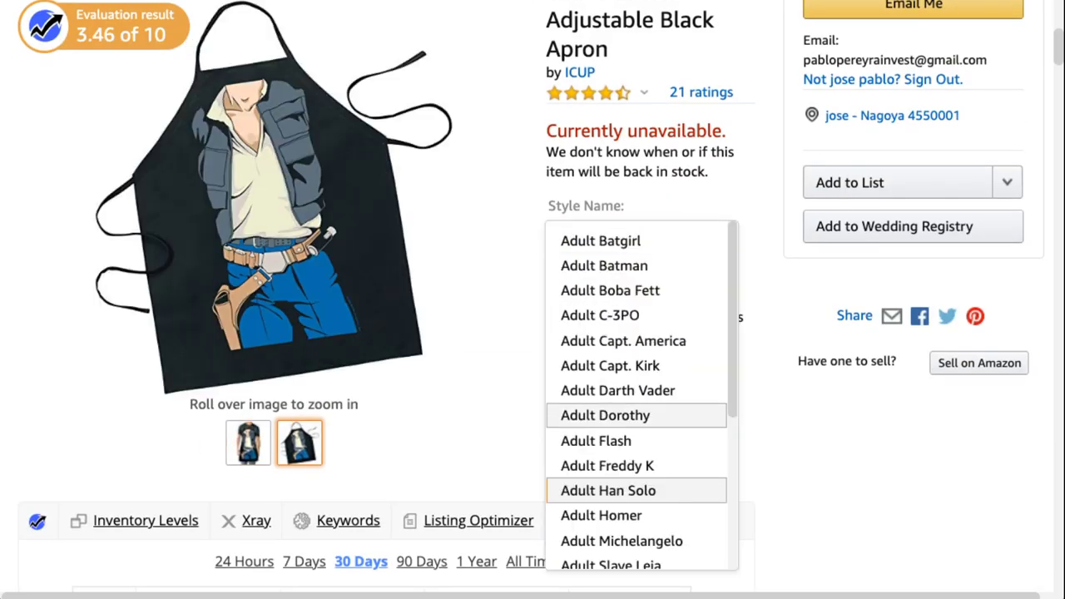
left_click(606, 415)
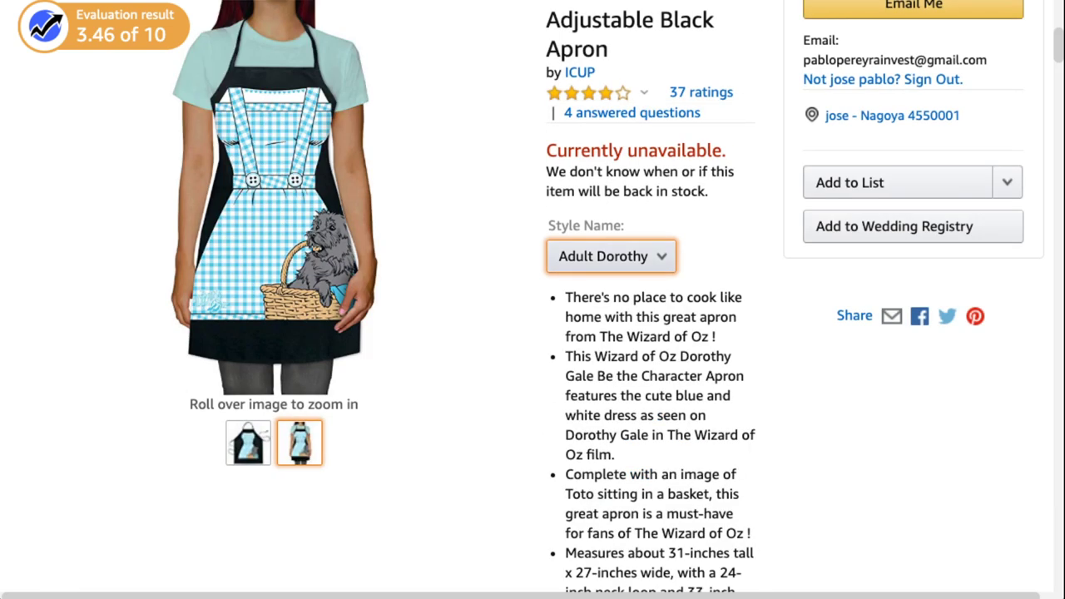
left_click(611, 256)
scroll(341, 399, "up", 3)
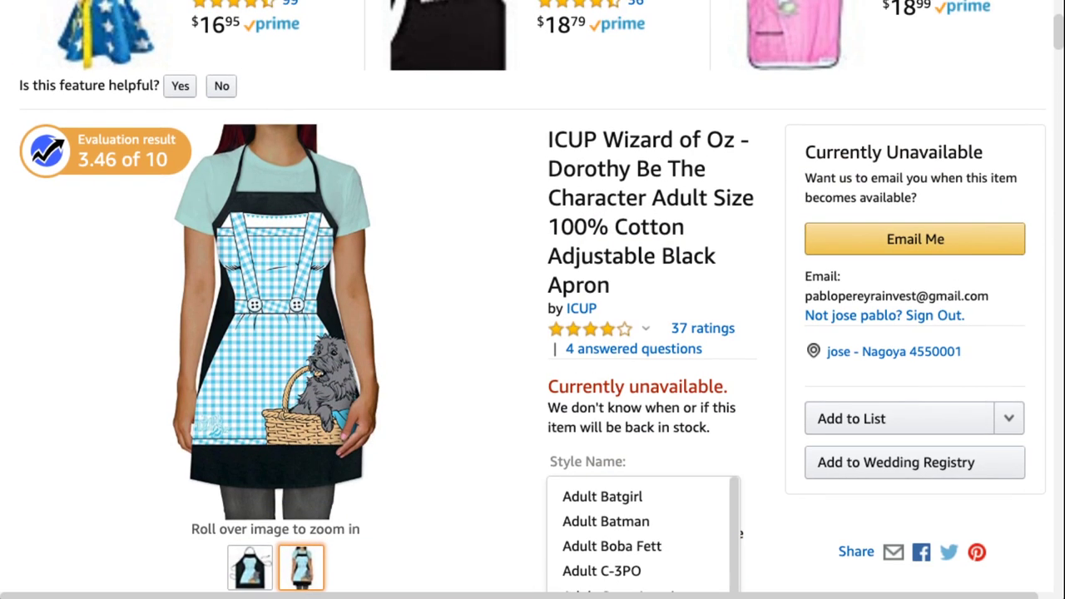
key("Escape")
Browse the ICUP brand store, open the Star Wars Darth Vader apron's listing and view its images and price
left_click(581, 307)
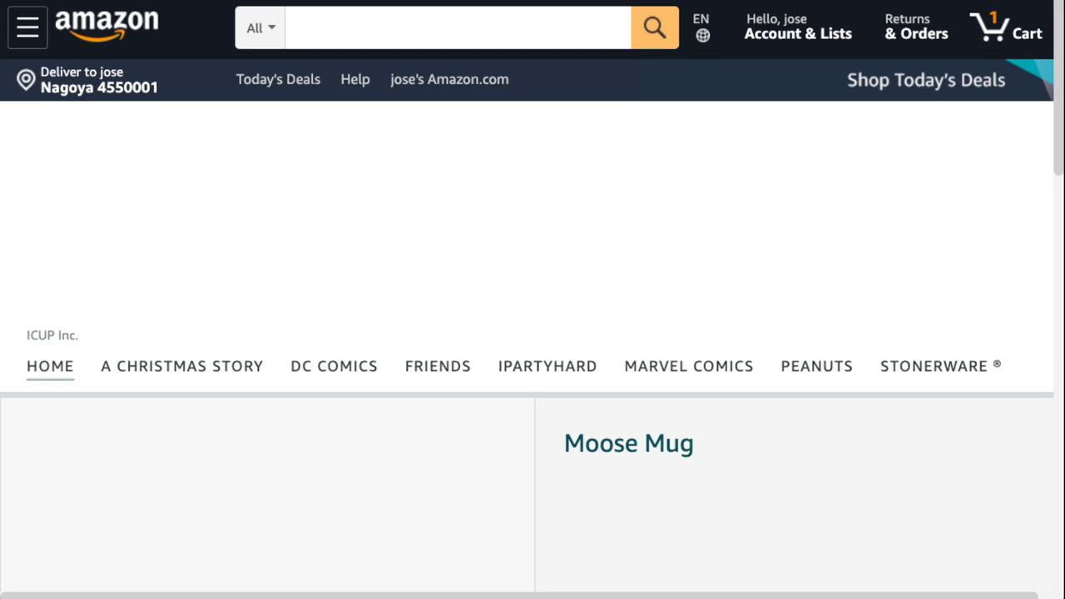
scroll(532, 300, "down", 5)
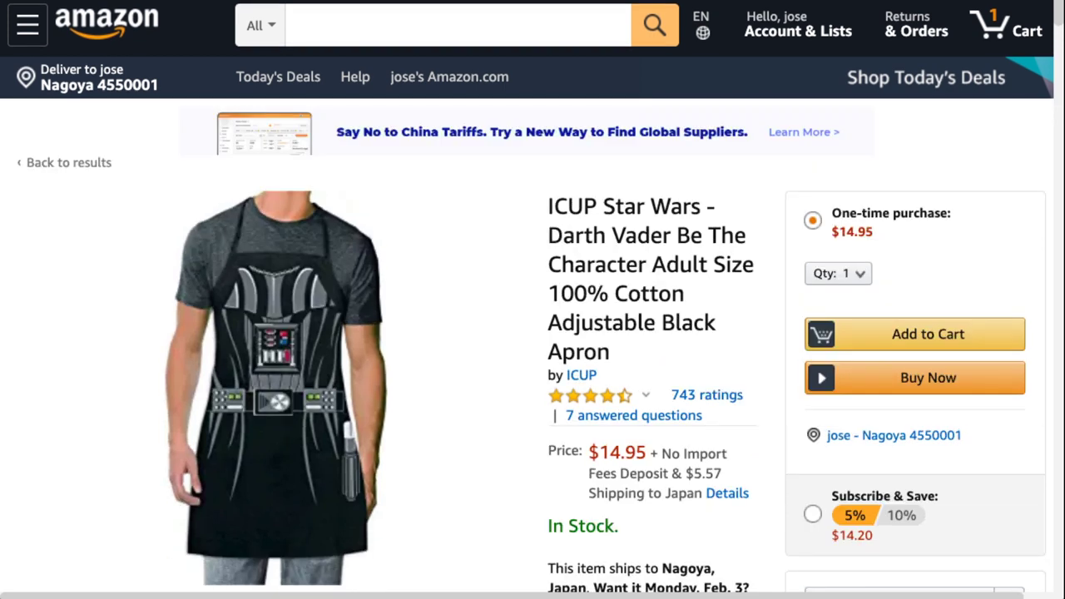
scroll(328, 279, "down", 3)
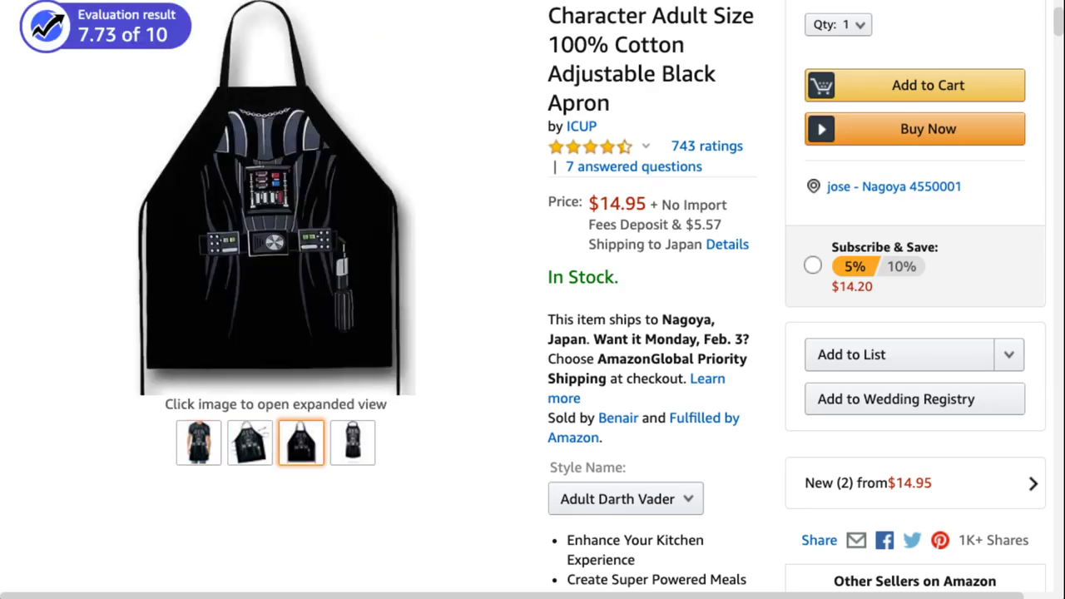
Look through the Darth Vader apron listing down to the sponsored products related to the item
scroll(352, 443, "right", 1)
scroll(697, 416, "down", 1)
scroll(533, 332, "down", 15)
scroll(533, 300, "down", 10)
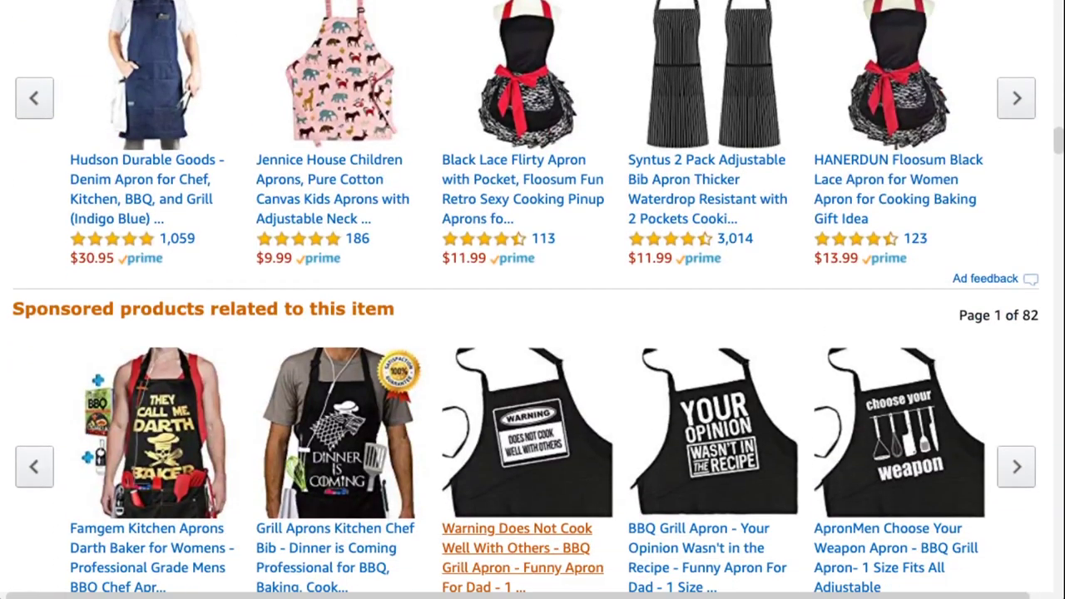
Check the Darth Vader apron's sponsored related products, then return to its title, ratings and price
scroll(333, 508, "down", 1)
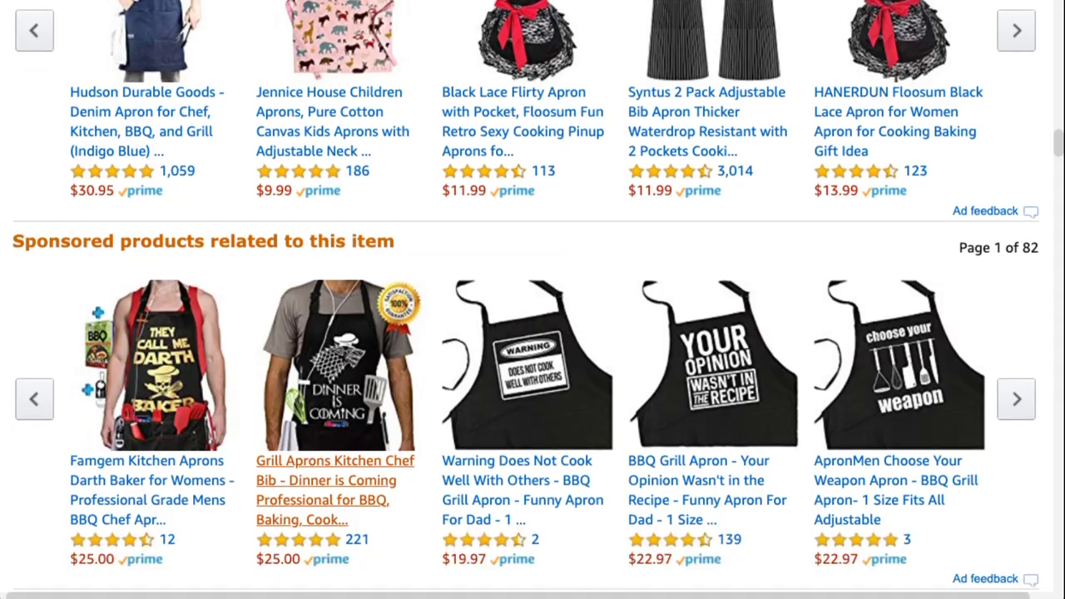
scroll(332, 500, "up", 20)
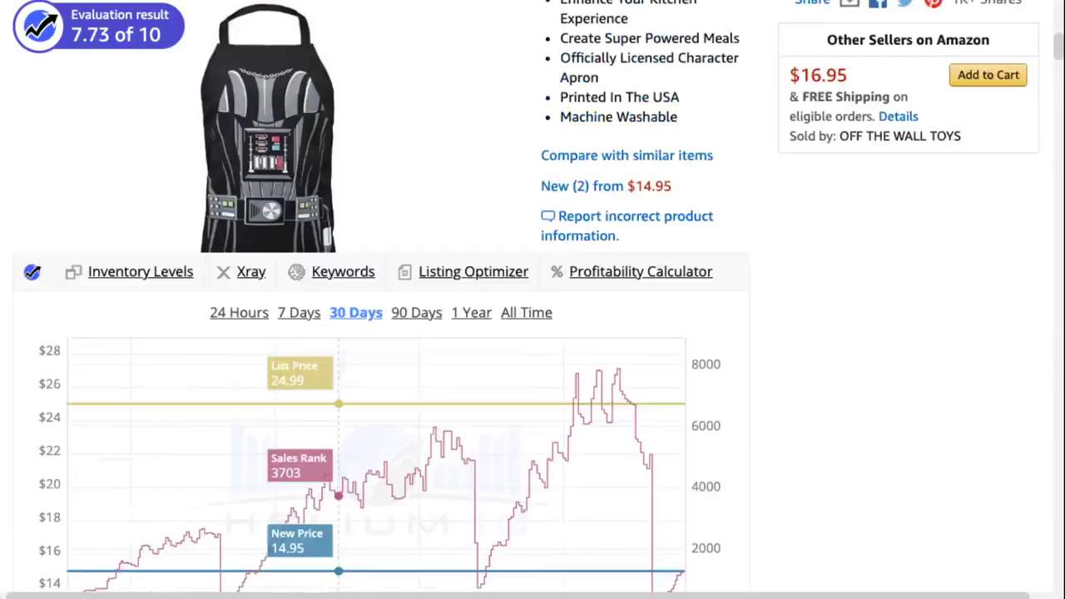
scroll(532, 300, "up", 5)
scroll(533, 299, "down", 1)
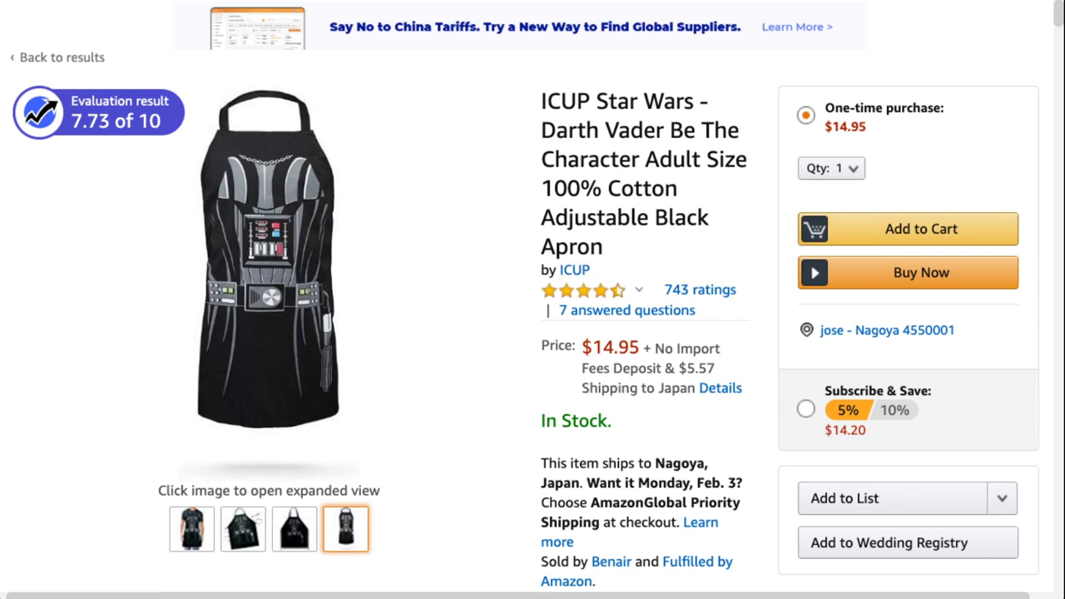
scroll(532, 299, "up", 1)
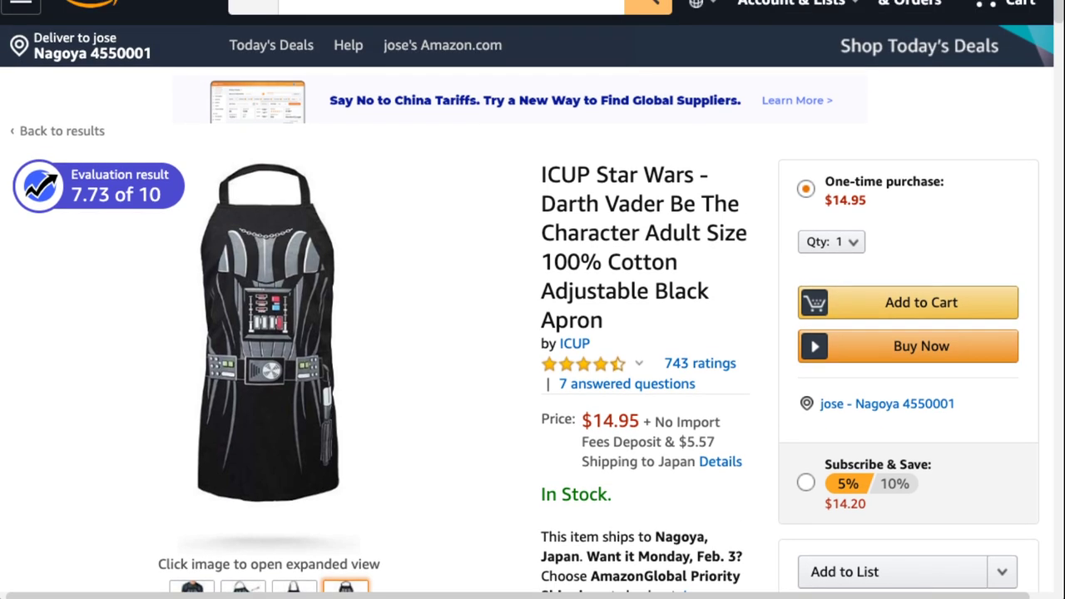
scroll(574, 364, "up", 1)
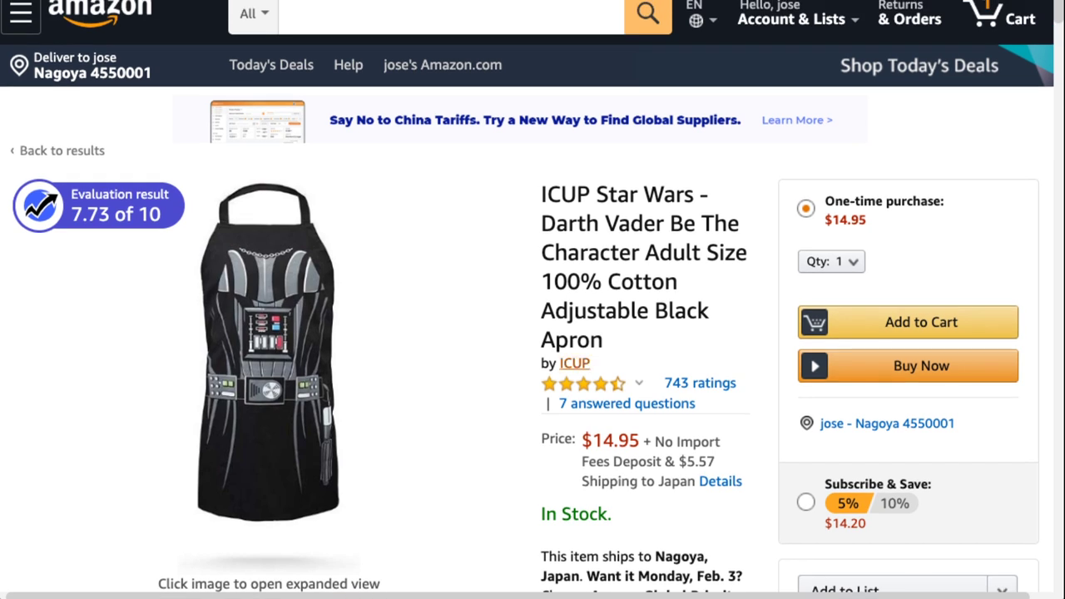
Copy the word "Apron" from the Darth Vader listing's title and search Amazon for it
left_click_drag(604, 341, 542, 337)
key("super+c")
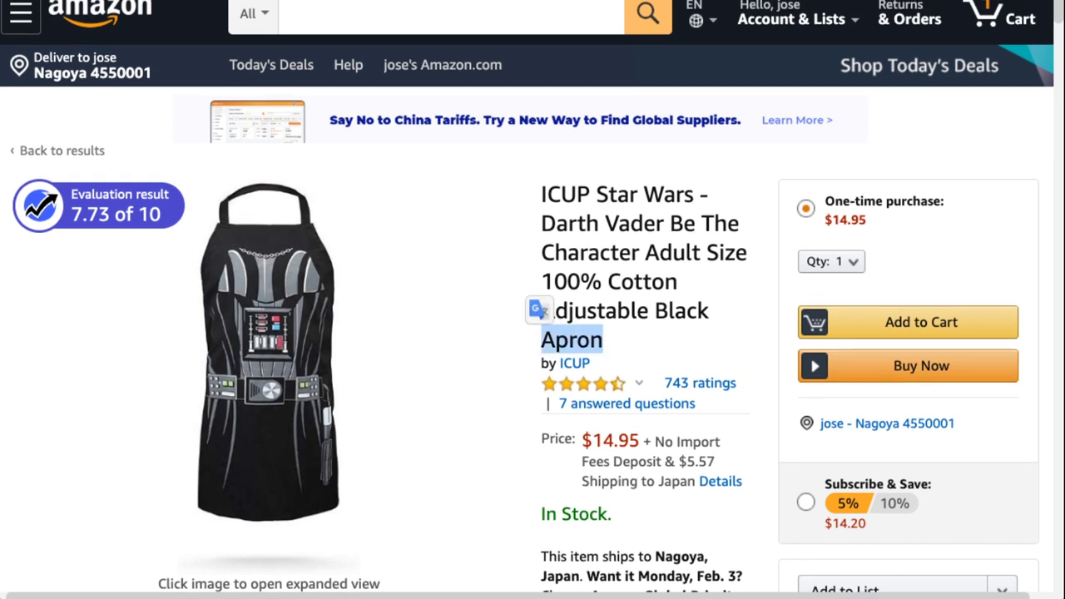
scroll(532, 299, "up", 1)
left_click(349, 26)
key("super+v")
key("Return")
key("Return")
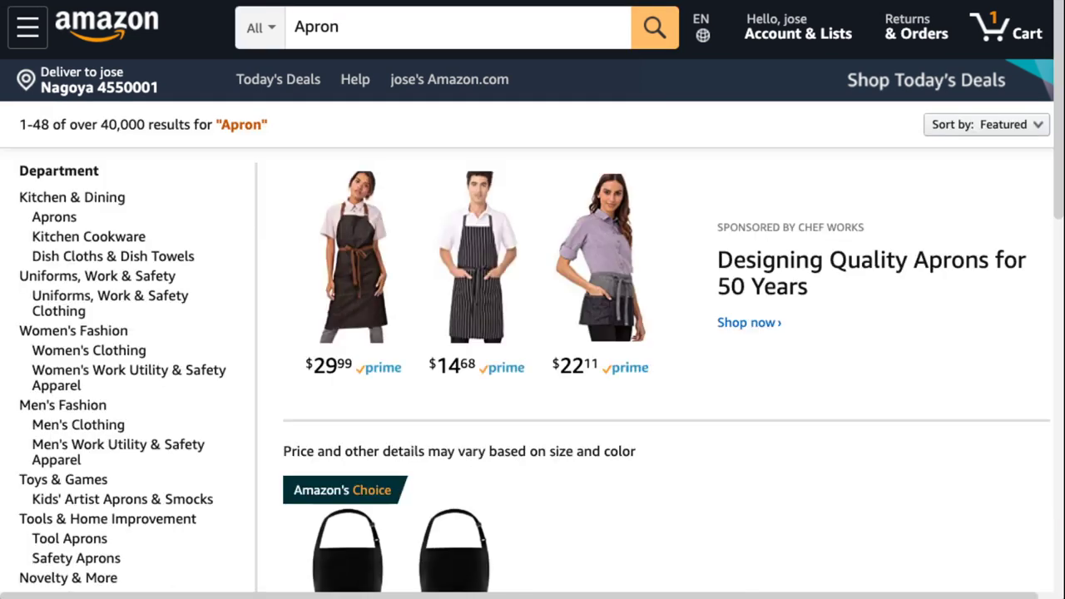
scroll(532, 299, "down", 3)
scroll(532, 300, "up", 3)
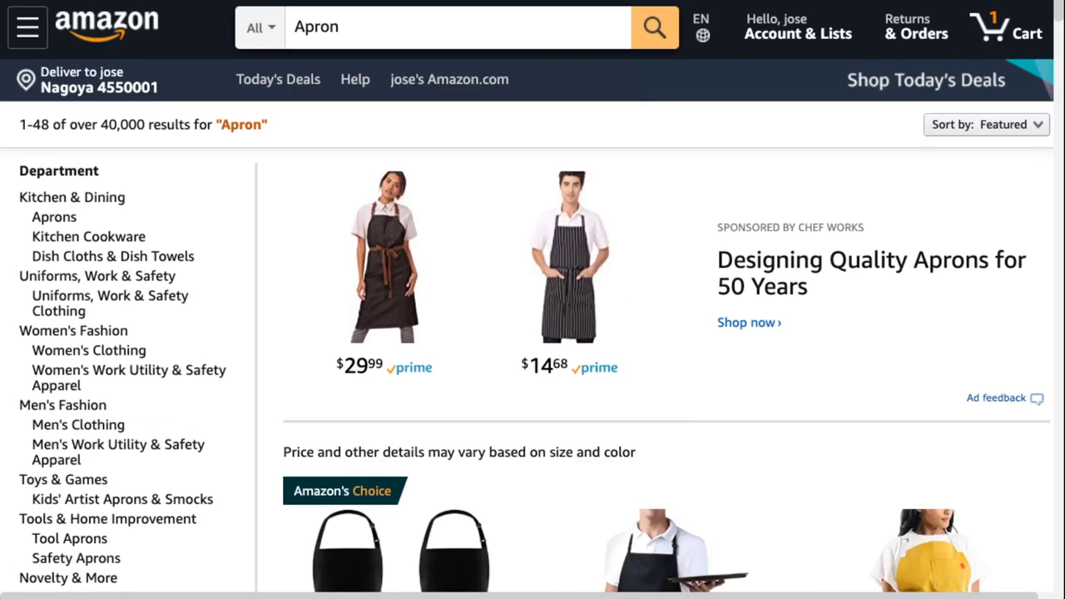
Change the Amazon search from "Apron" to the suggested term "dark vader apron"
type("dar")
key("BackSpace")
key("BackSpace")
key("BackSpace")
key("BackSpace")
type("k va")
key("BackSpace")
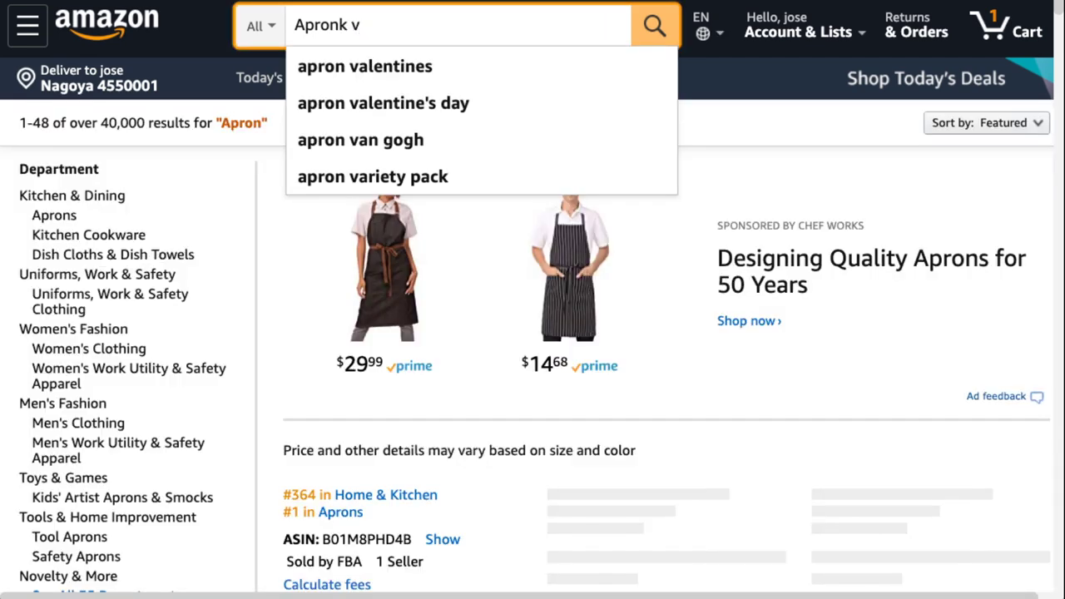
key("BackSpace")
key("BackSpace")
key("BackSpace")
type("dark vader")
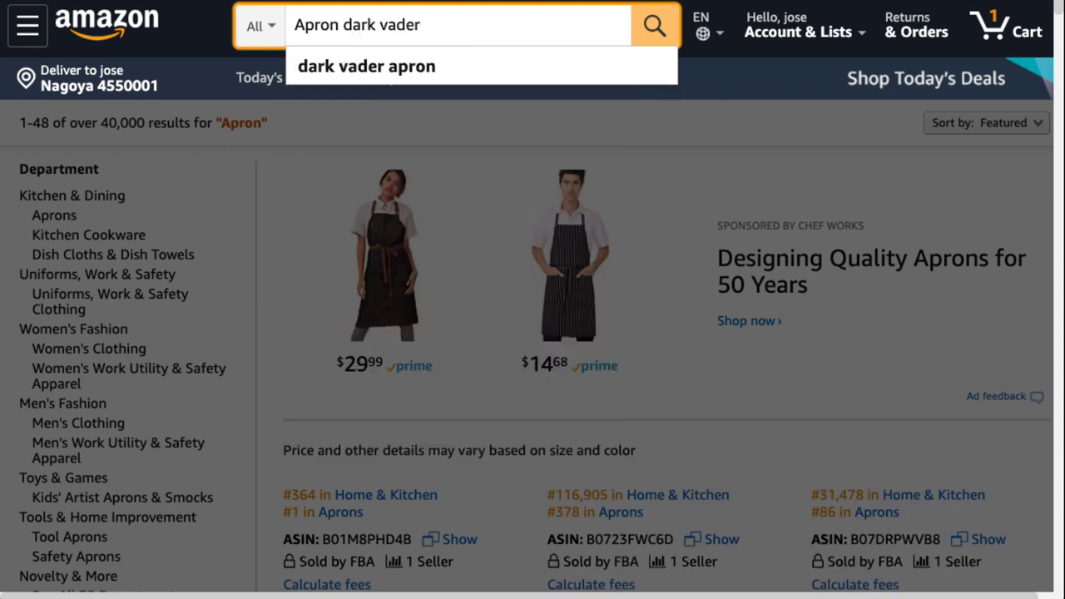
left_click(449, 68)
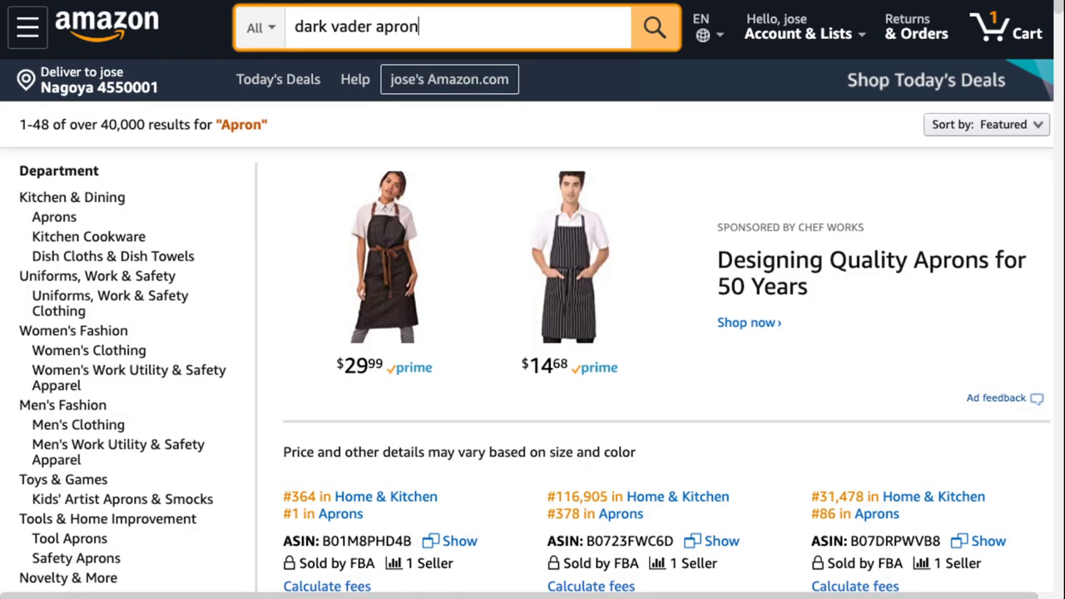
Browse the dark vader apron results, including the Star Wars and "May The Forks Be With You" designs
scroll(532, 333, "down", 1)
scroll(533, 333, "down", 10)
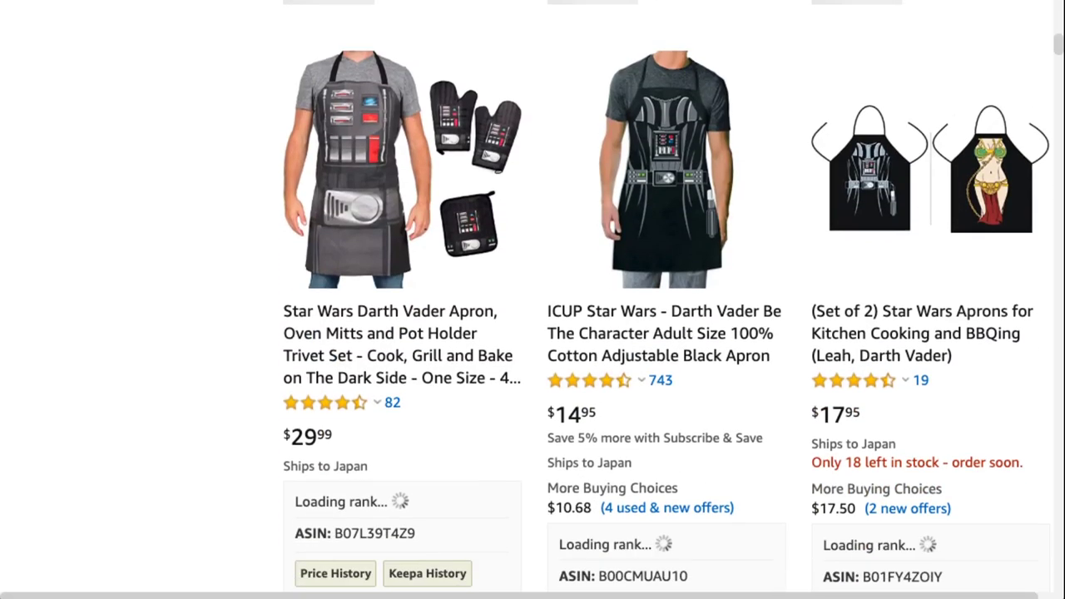
scroll(532, 333, "down", 2)
scroll(532, 332, "up", 2)
scroll(532, 332, "down", 1)
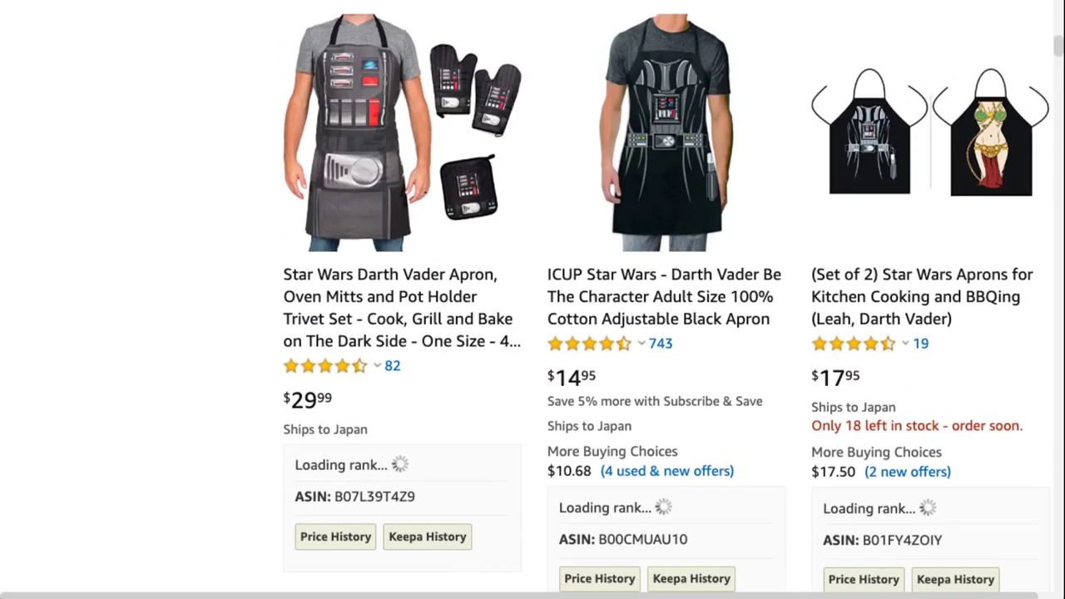
scroll(533, 333, "down", 11)
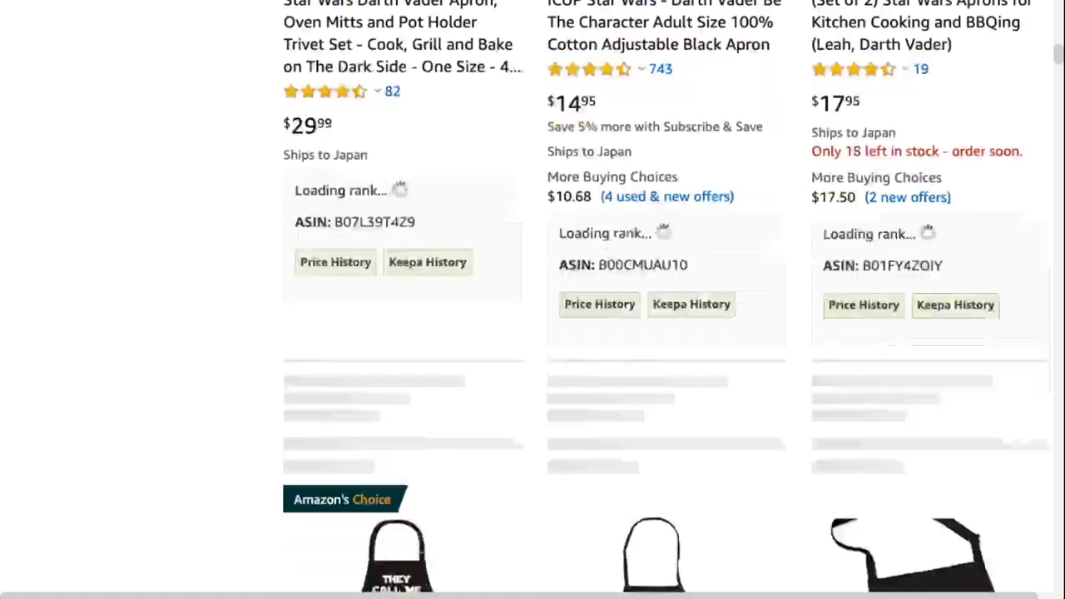
scroll(532, 333, "down", 7)
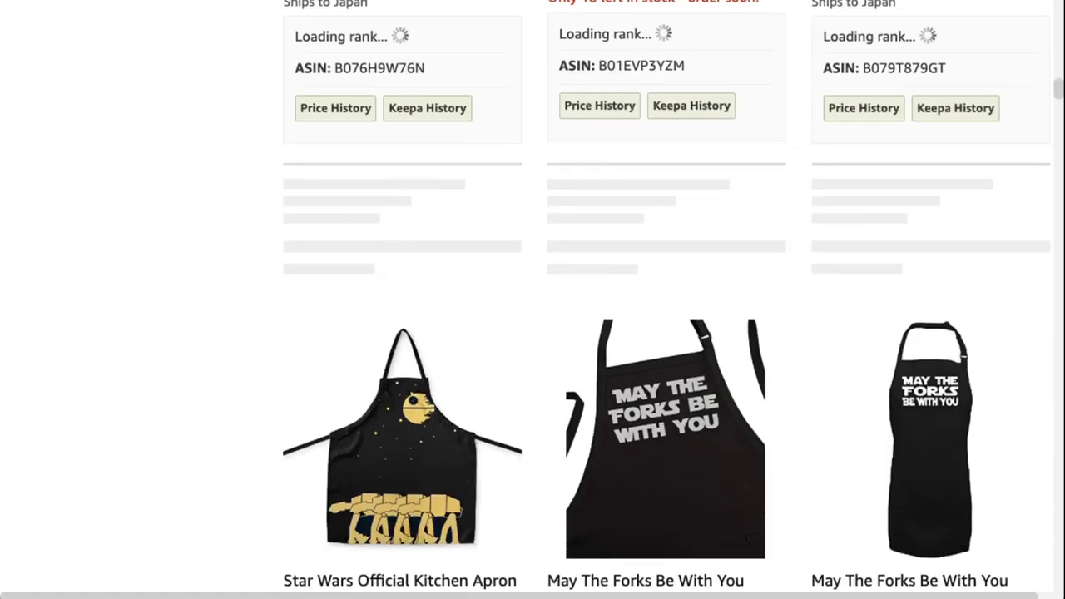
scroll(532, 333, "up", 14)
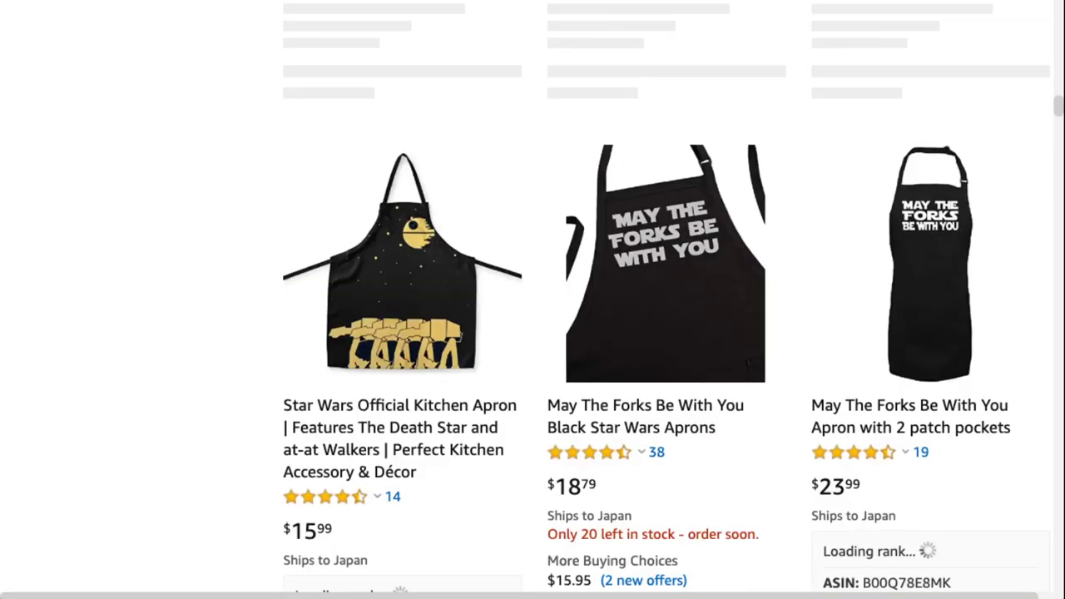
scroll(532, 332, "up", 4)
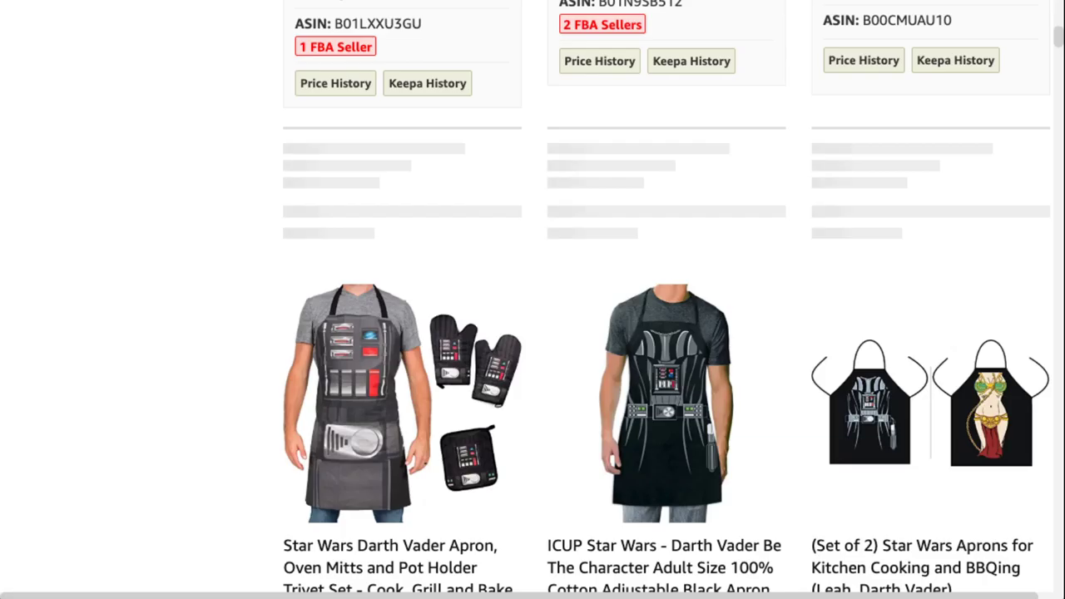
Compare the best-seller ranks, sellers and review counts of the Darth Vader apron set, ICUP apron and set of two
scroll(532, 332, "down", 2)
scroll(532, 333, "up", 1)
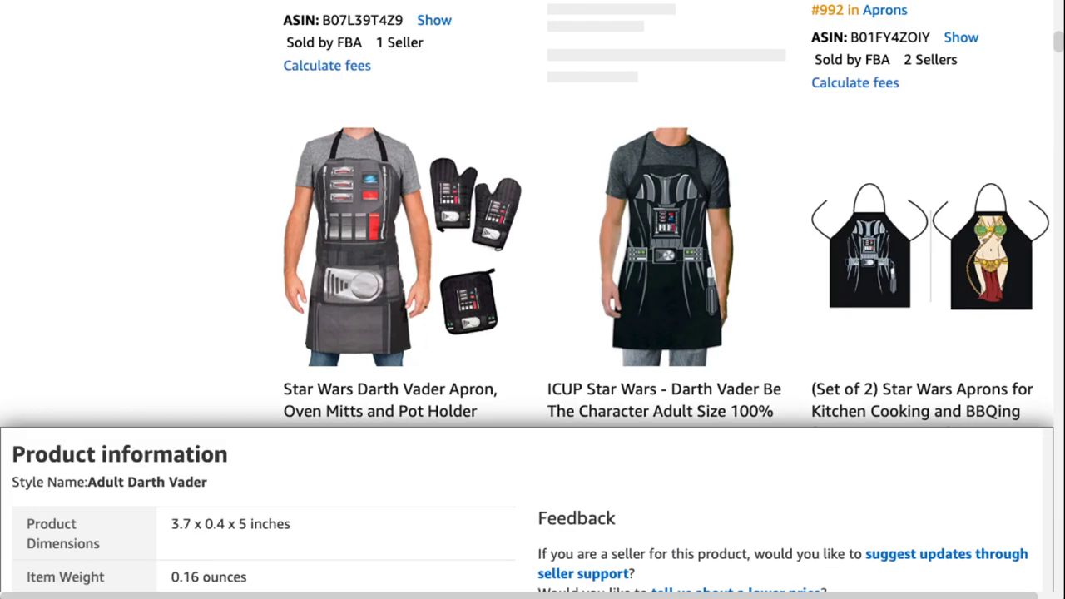
scroll(532, 249, "up", 2)
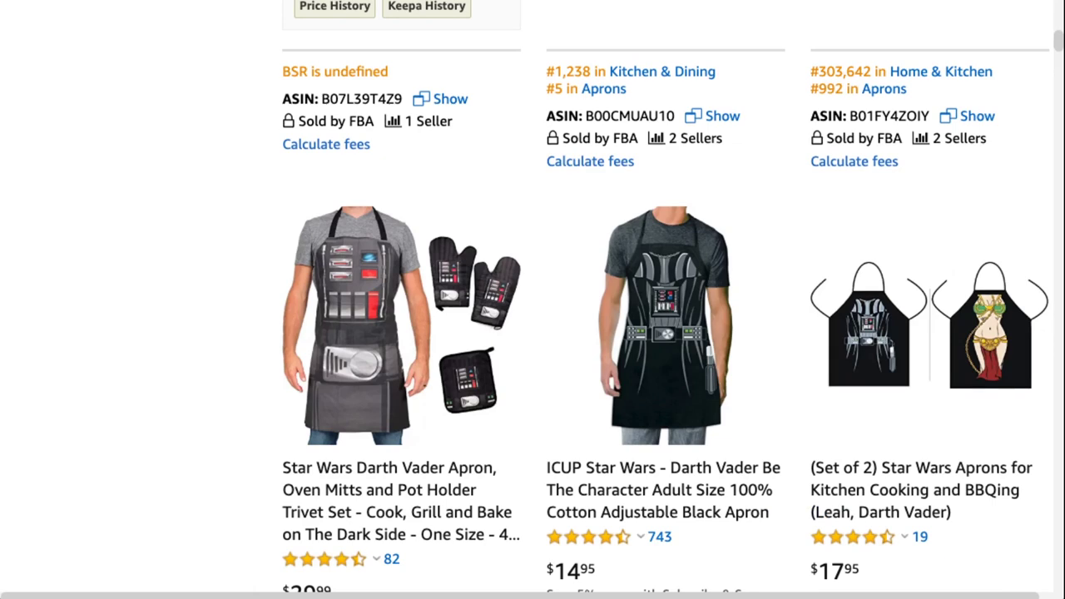
scroll(532, 299, "down", 1)
scroll(532, 300, "up", 2)
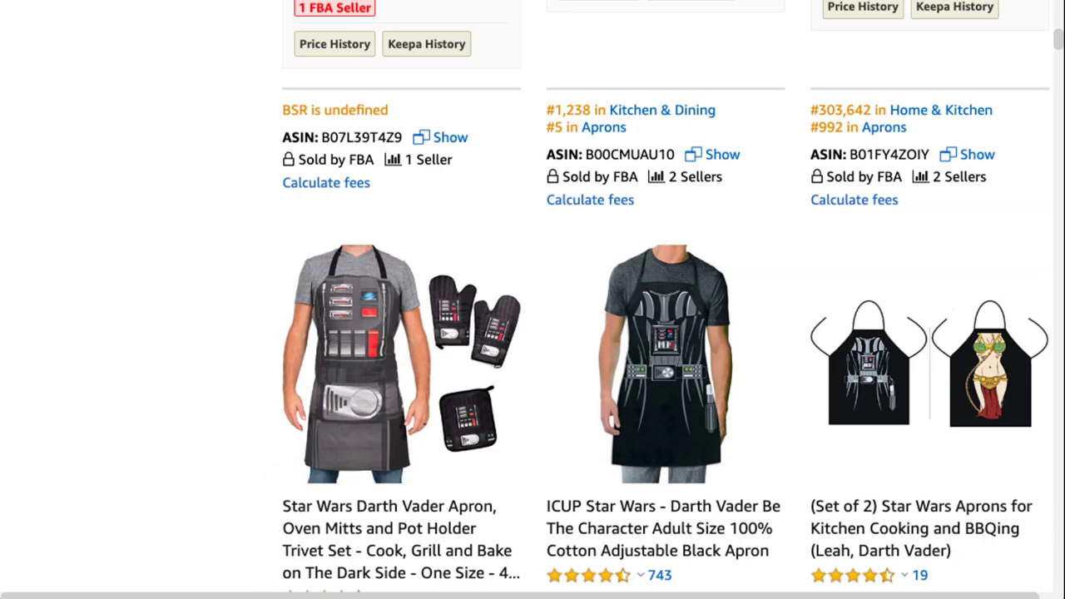
Run Xray on the dark vader apron results and examine the products' brands, prices, sales, revenue, BSR and ratings
scroll(532, 300, "up", 8)
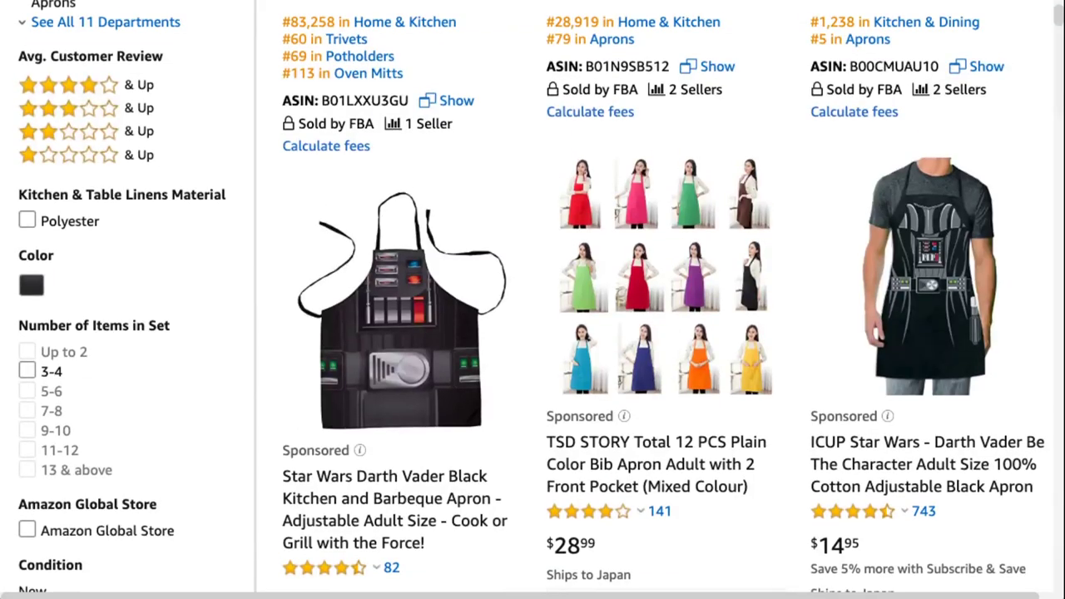
scroll(532, 300, "up", 3)
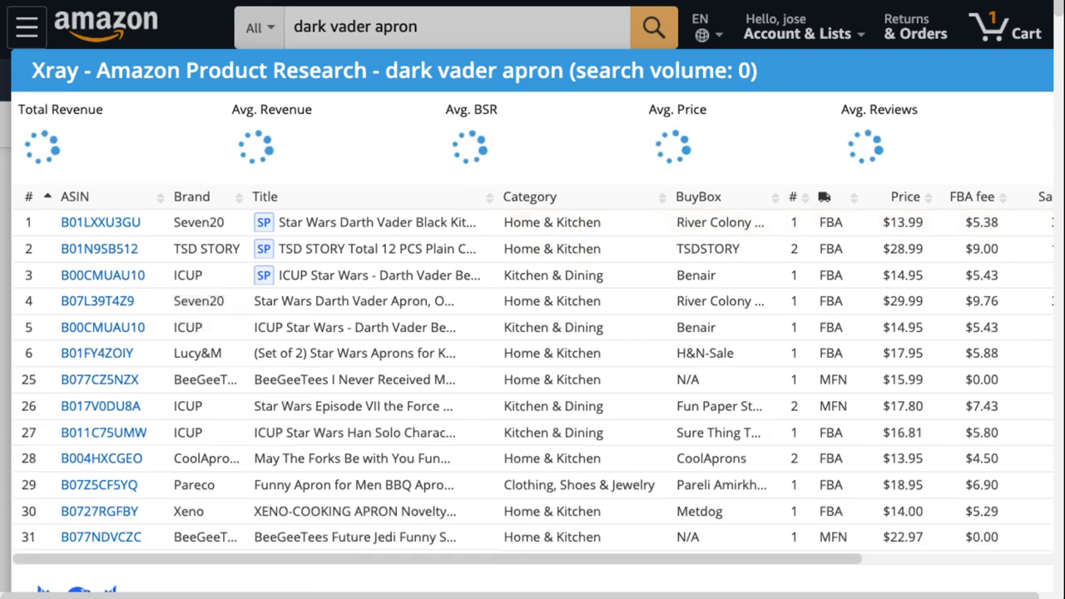
mouse_move(199, 301)
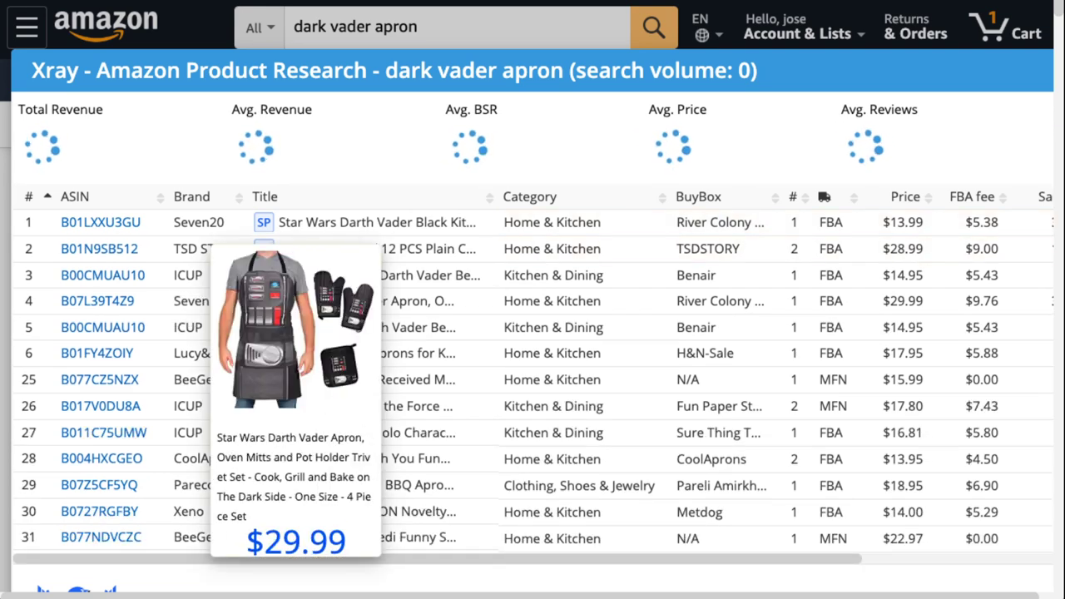
mouse_move(264, 274)
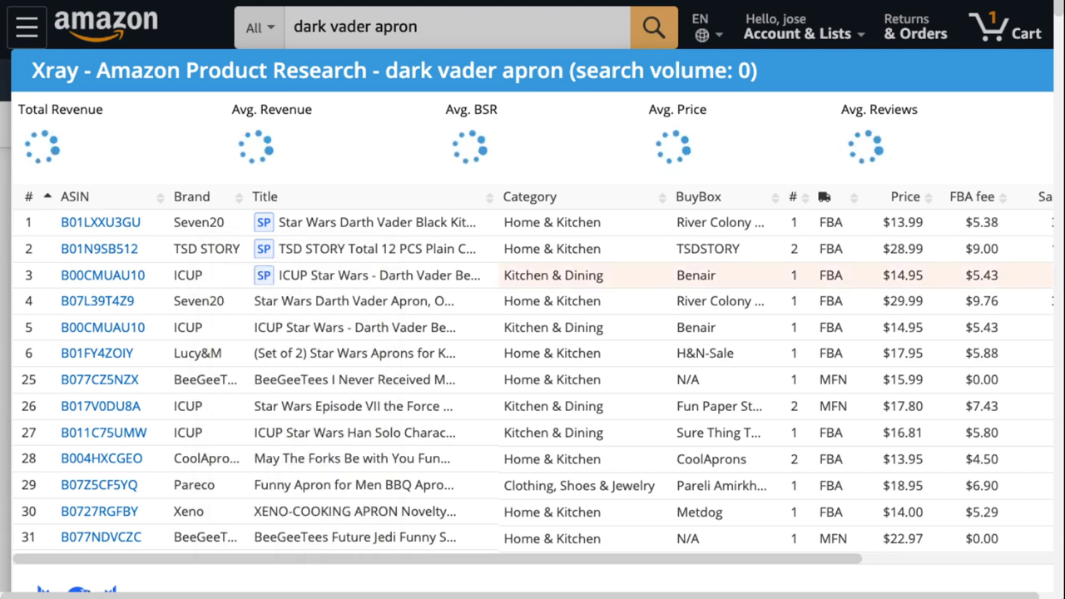
scroll(532, 374, "right", 5)
scroll(533, 375, "right", 1)
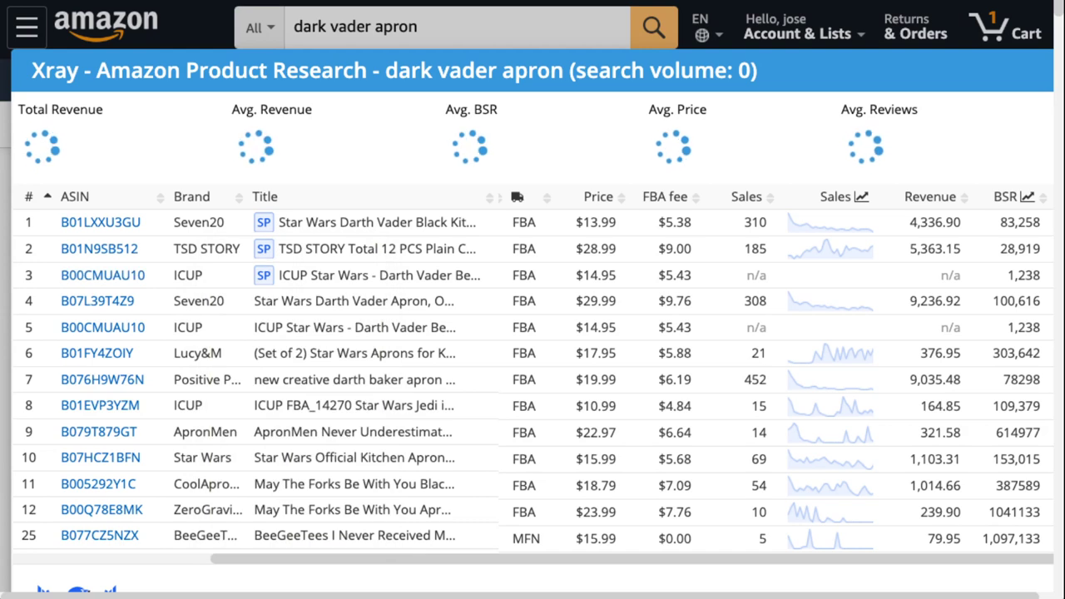
mouse_move(750, 274)
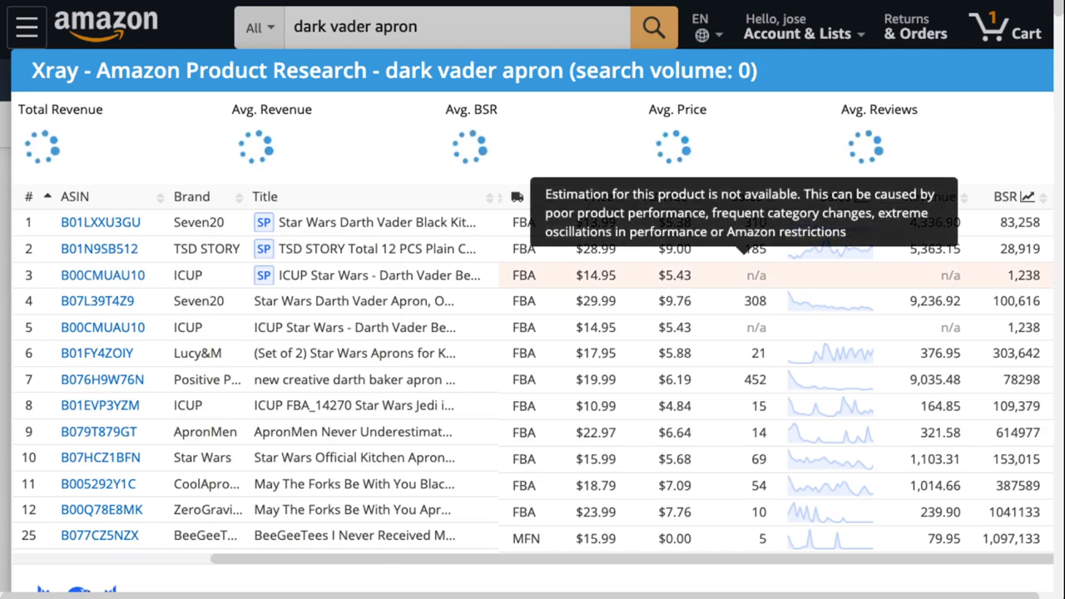
scroll(632, 370, "right", 4)
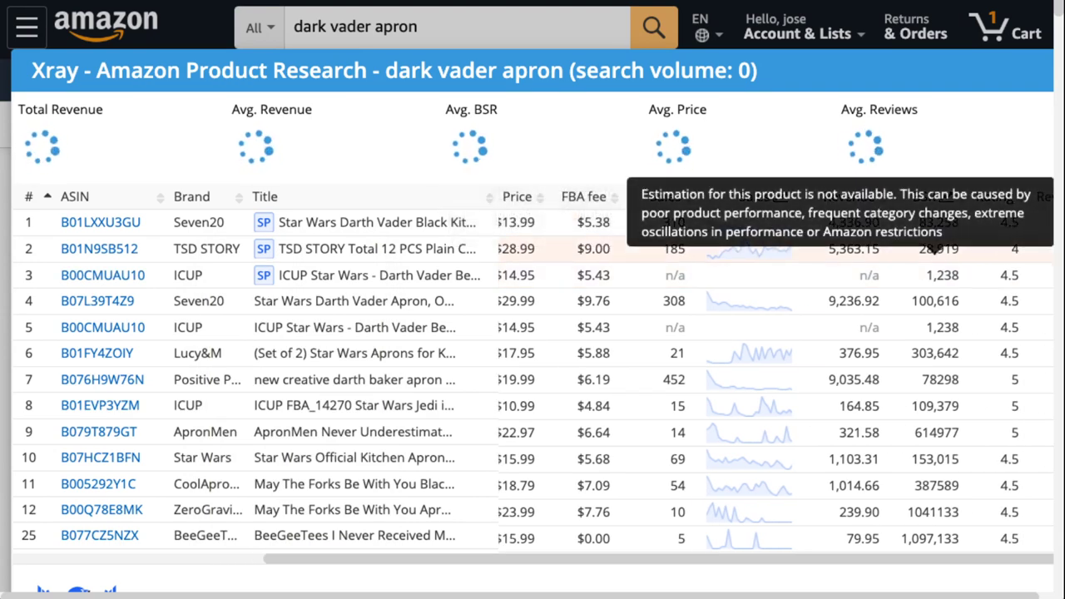
mouse_move(192, 249)
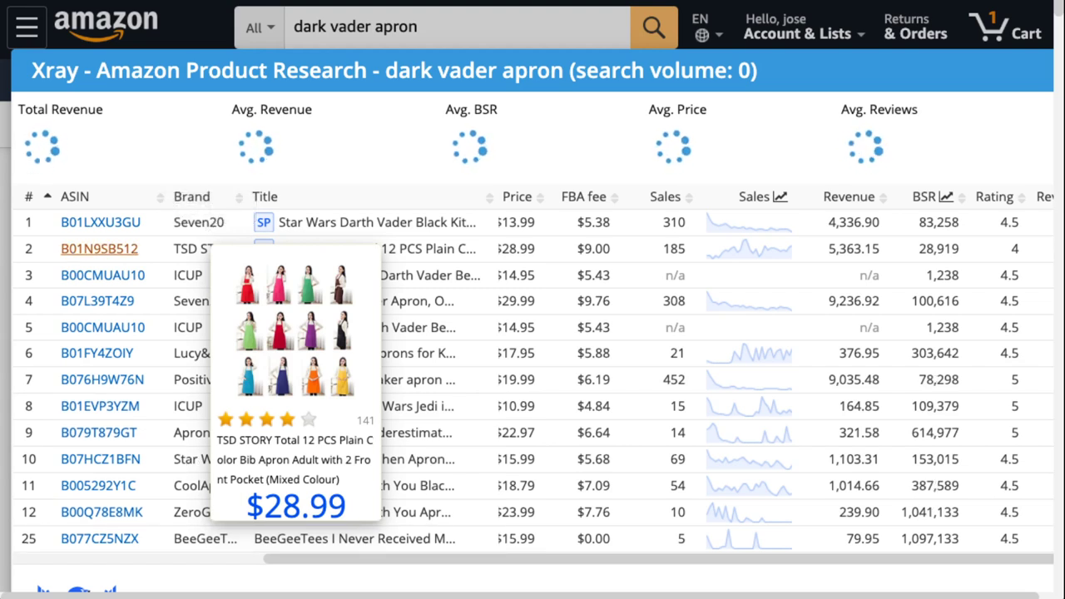
mouse_move(97, 301)
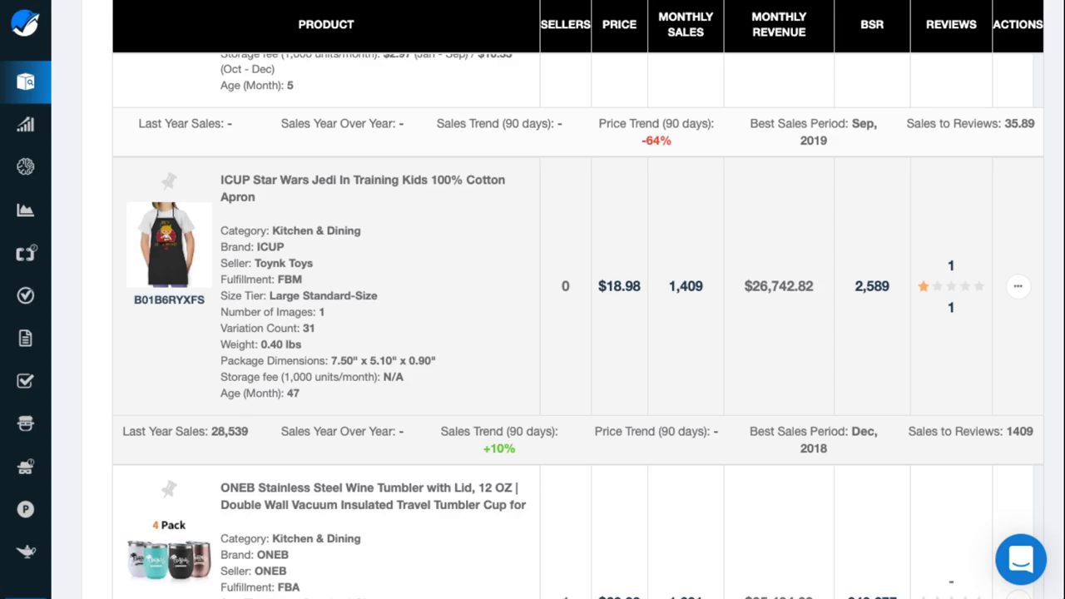
Switch back to Helium 10 Black Box and look through the product results below the ICUP Jedi kids apron
scroll(578, 316, "down", 15)
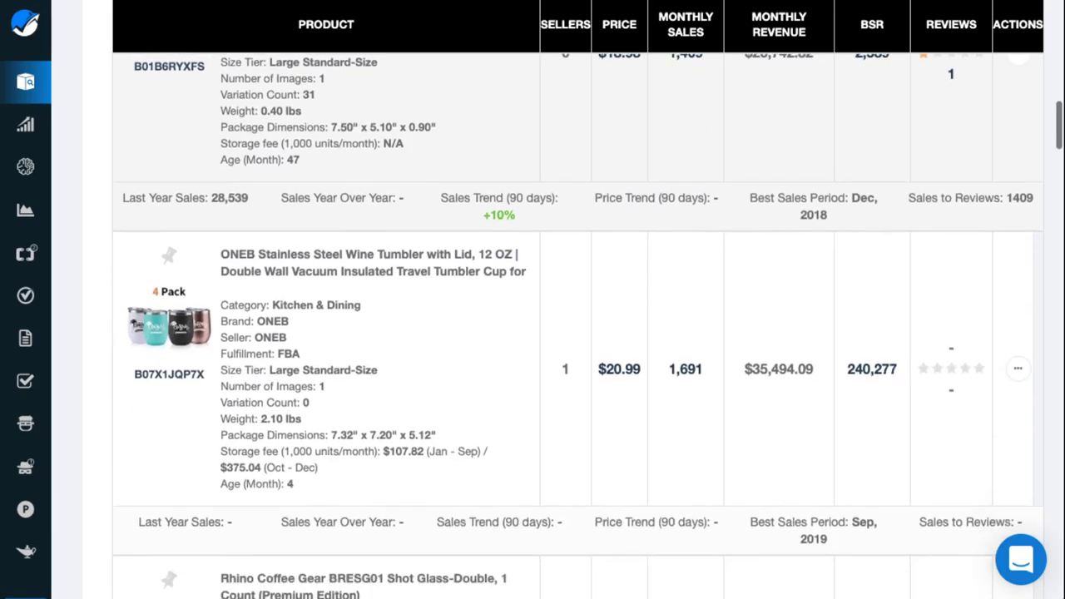
scroll(578, 325, "down", 8)
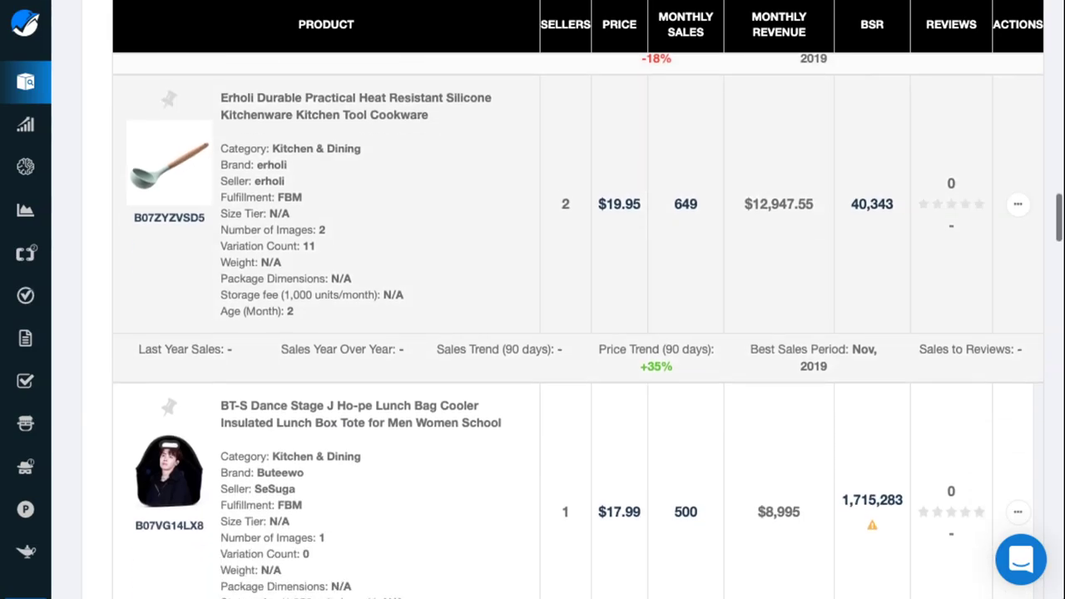
scroll(578, 325, "down", 10)
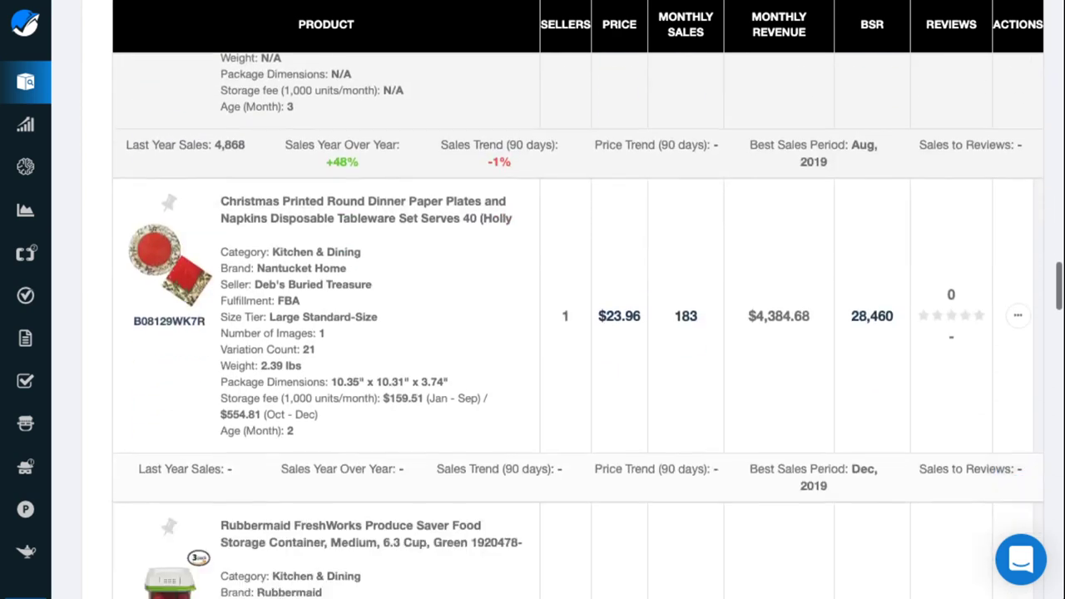
scroll(578, 324, "down", 10)
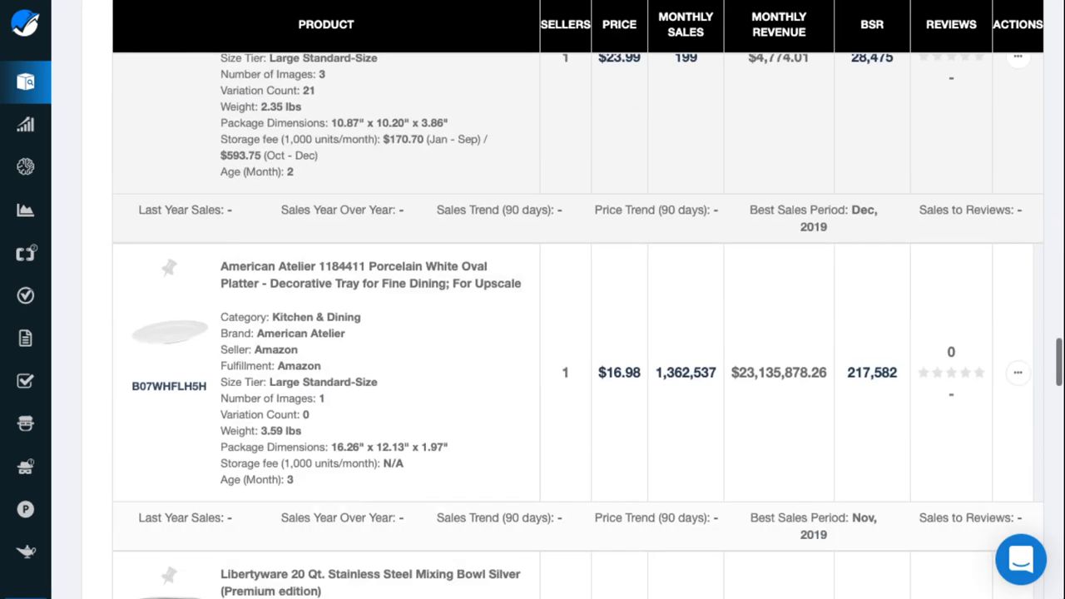
scroll(578, 324, "down", 10)
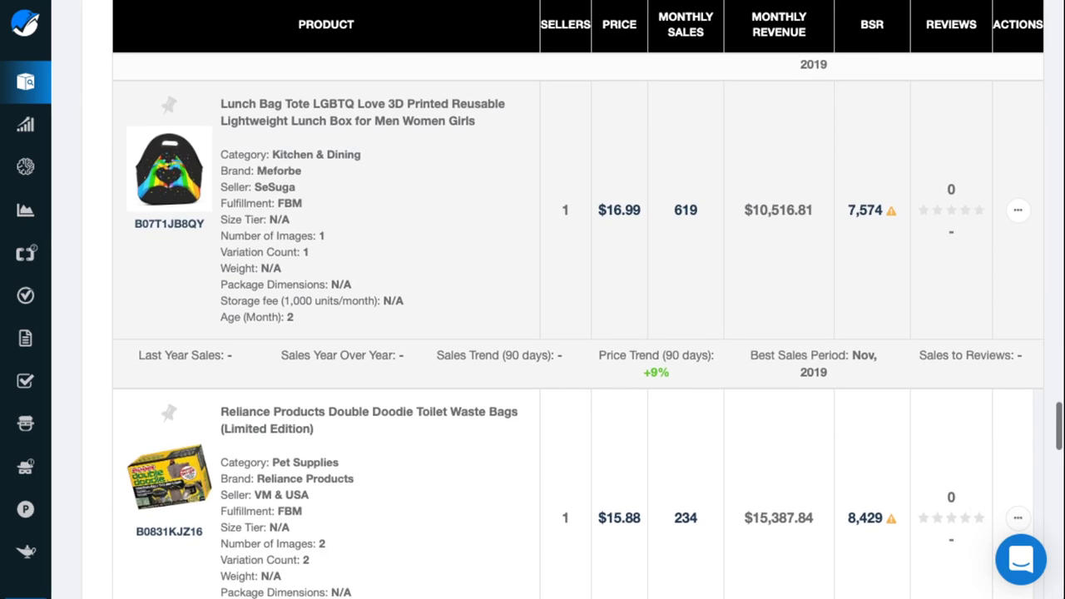
scroll(578, 324, "down", 10)
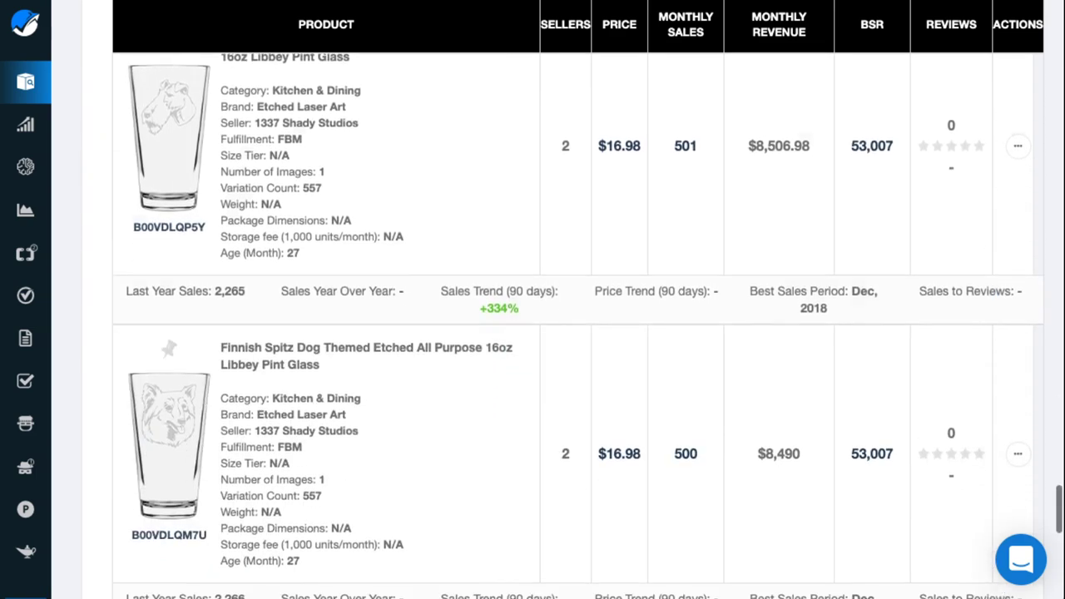
Narrow the Black Box search to maximum monthly revenue 10000, maximum price 20 and maximum review count 40, and run it
scroll(578, 325, "down", 5)
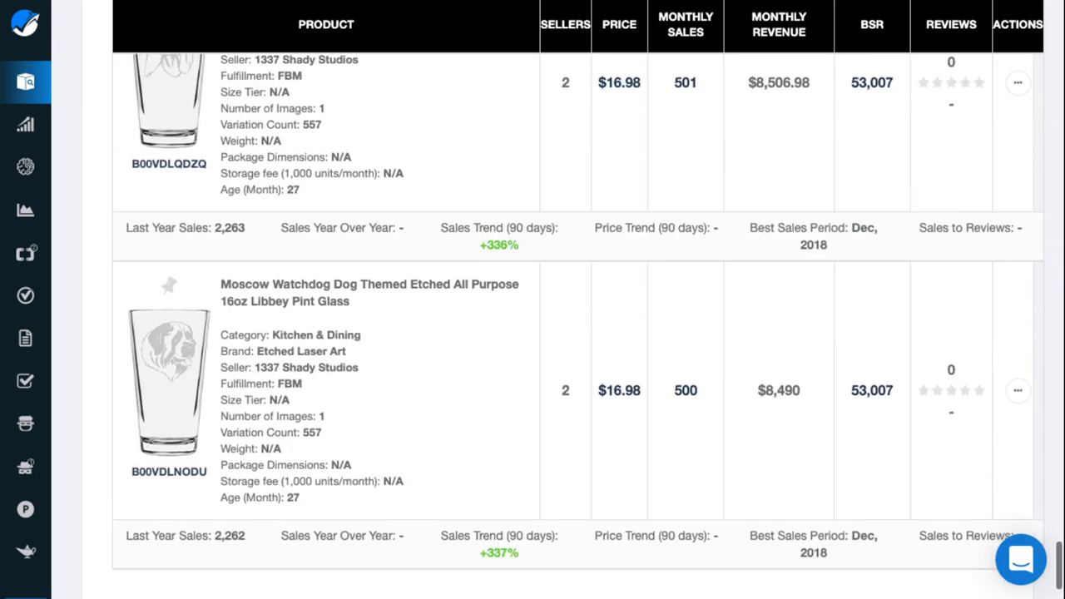
scroll(578, 324, "up", 10)
scroll(578, 325, "up", 20)
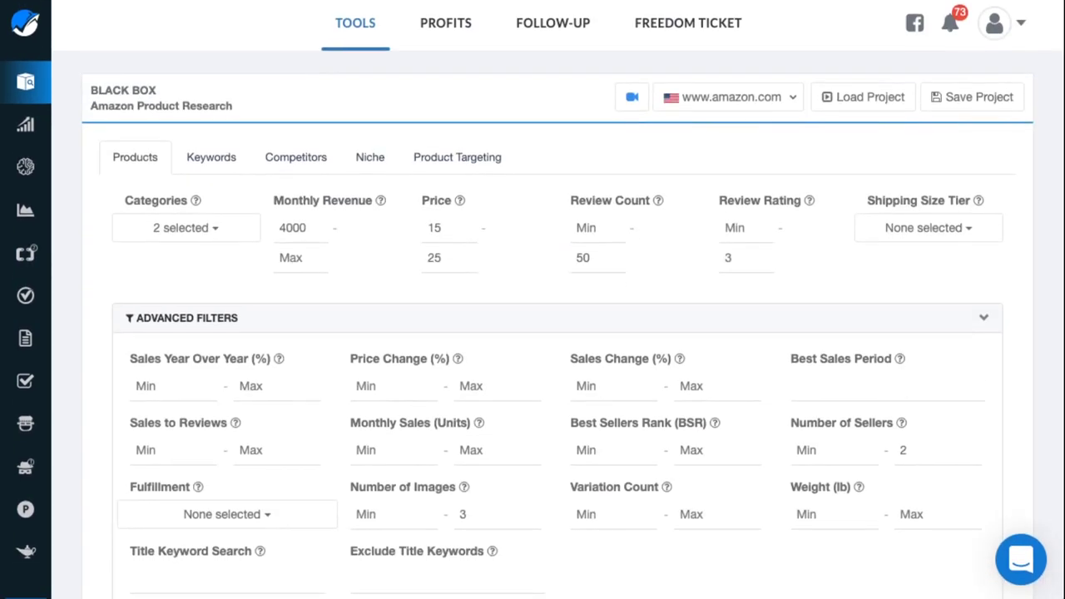
scroll(578, 325, "down", 1)
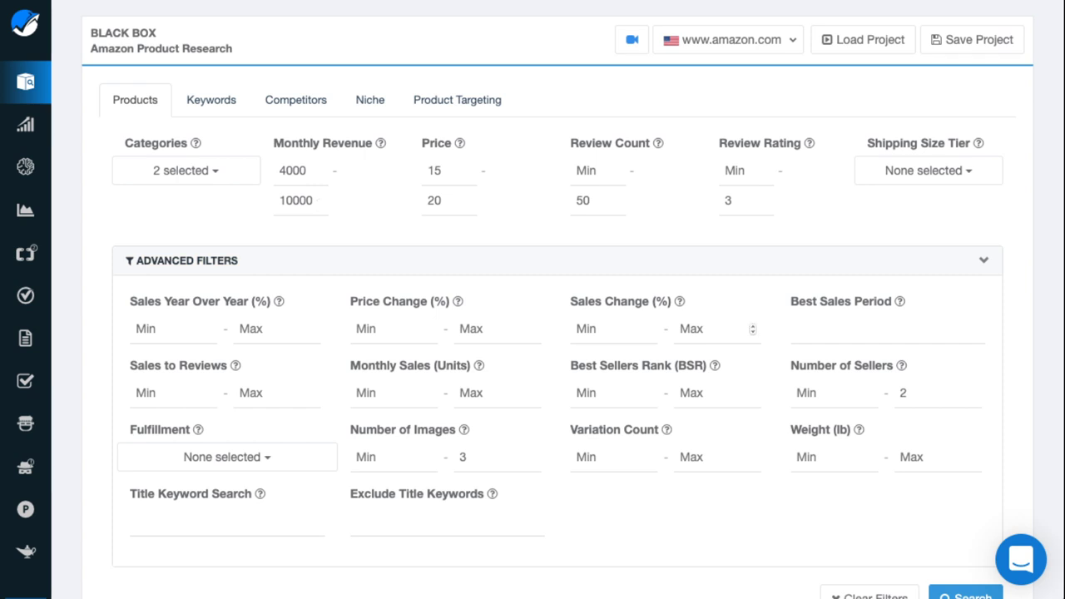
type("40")
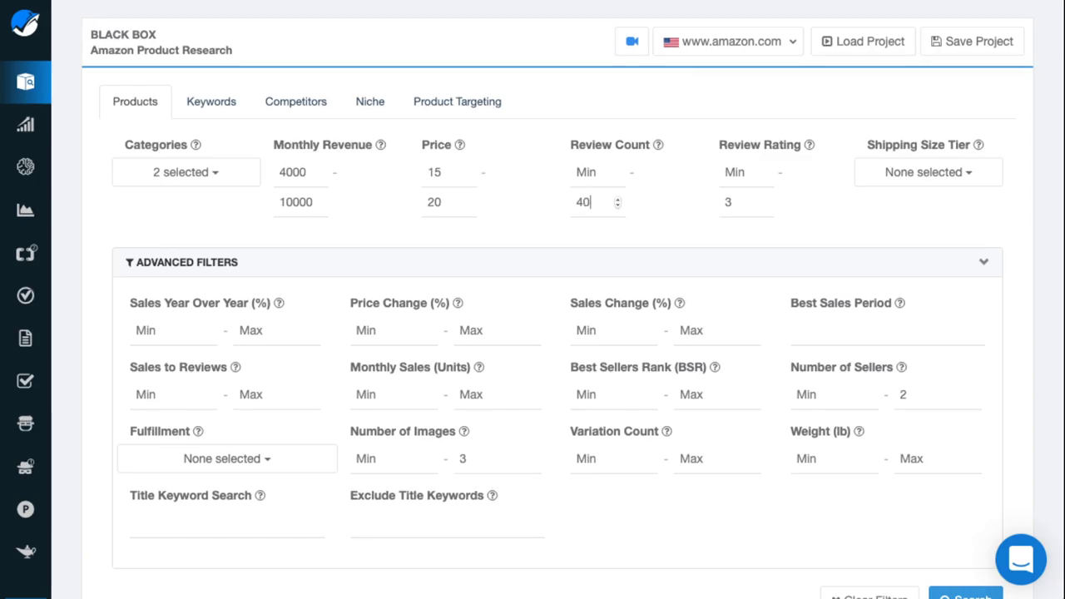
scroll(557, 300, "down", 2)
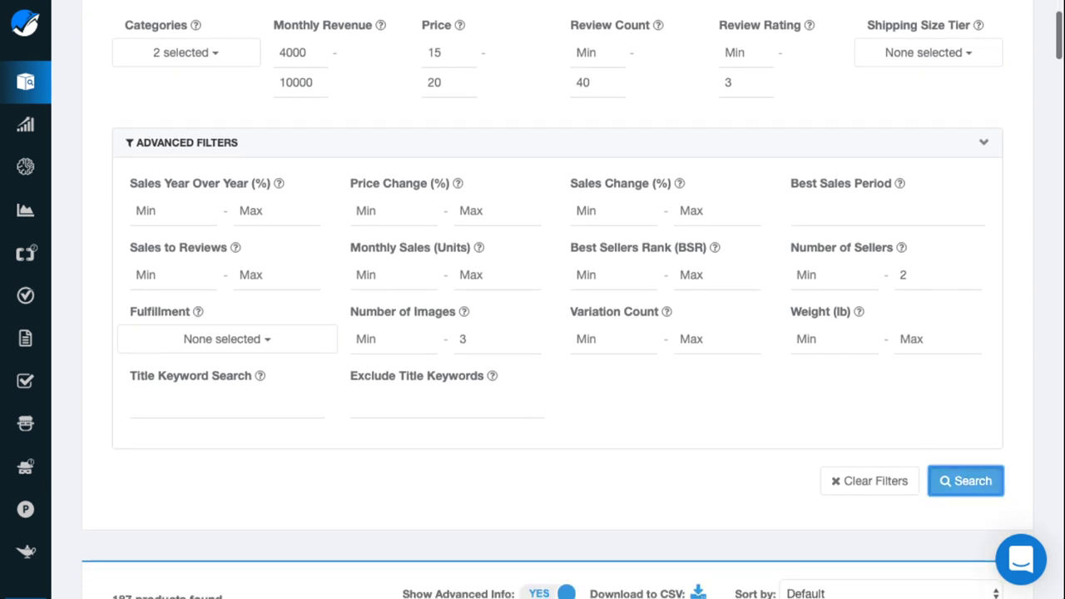
left_click(965, 481)
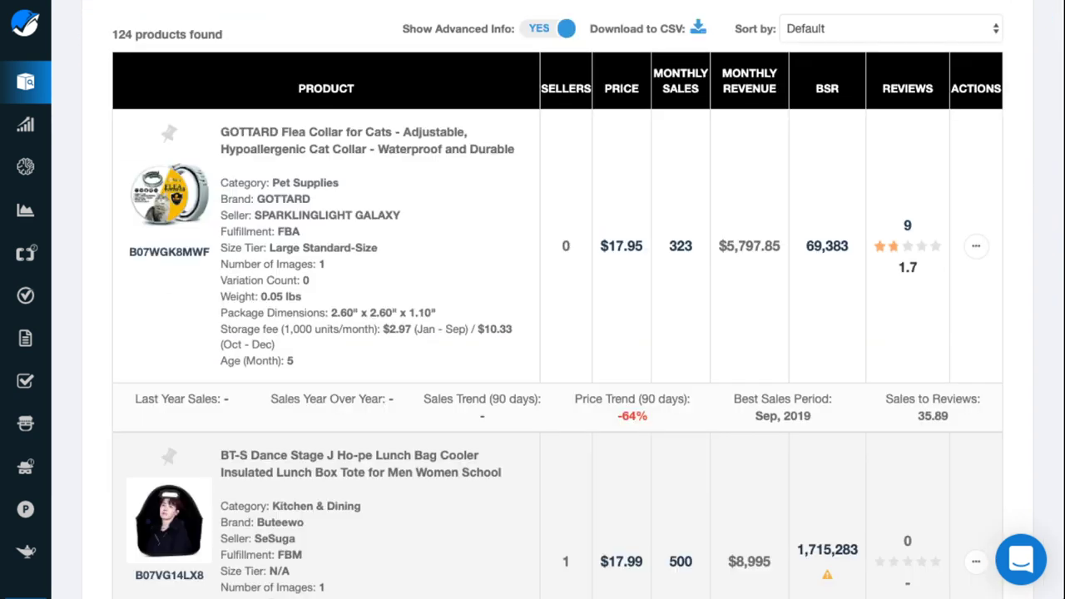
Sort the product results by monthly revenue from high to low and open the Portuguese Water Dog pint glass listing on Amazon
scroll(558, 333, "down", 4)
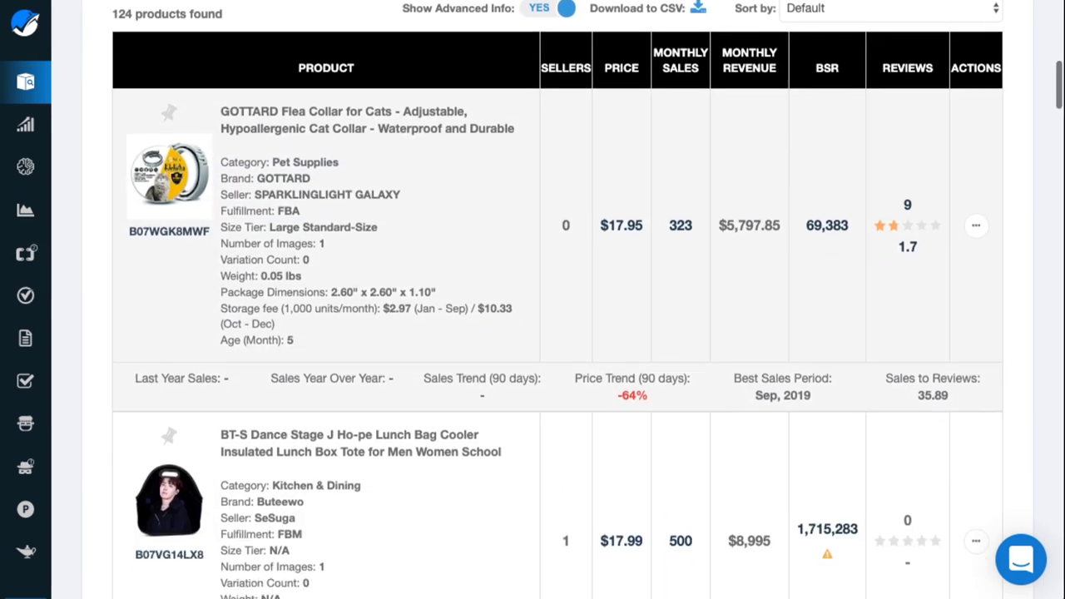
scroll(557, 332, "up", 4)
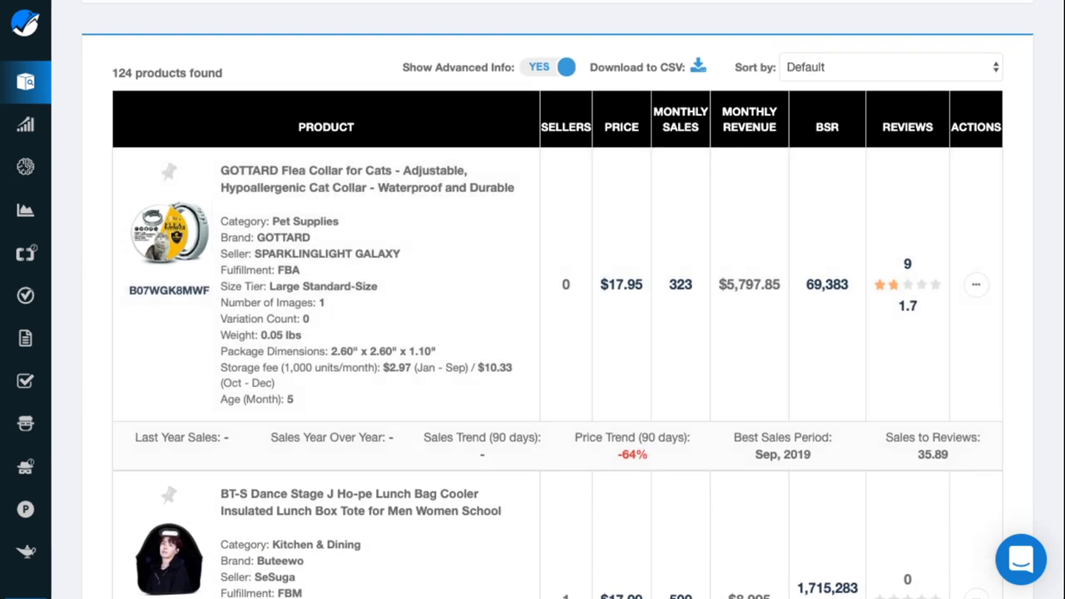
left_click(890, 66)
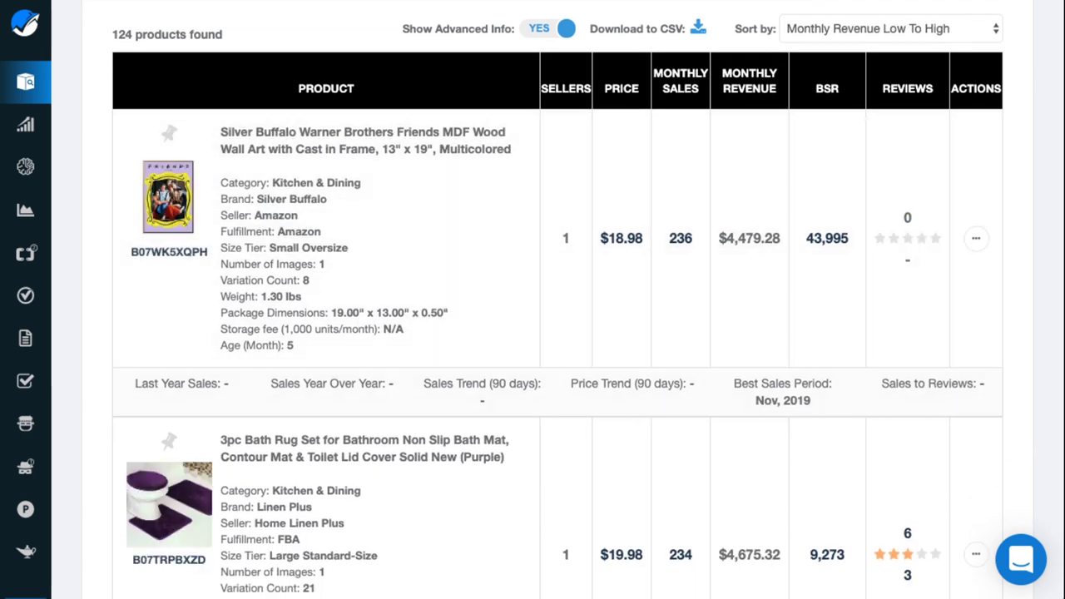
scroll(558, 333, "down", 3)
scroll(558, 327, "down", 3)
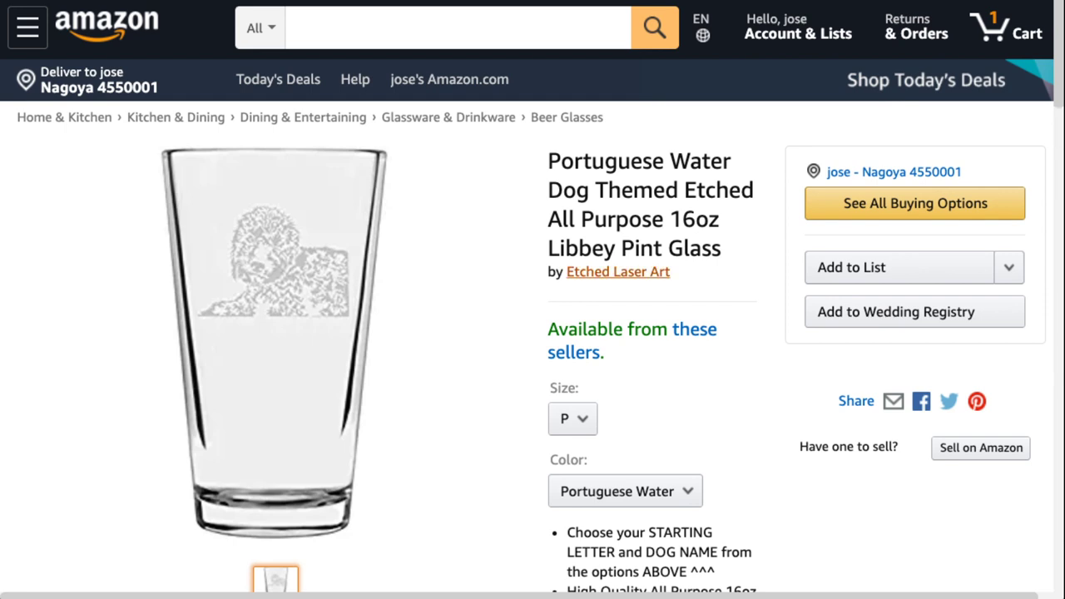
Examine the Portuguese Water Dog pint glass listing, its sponsored related products and its evaluation score
scroll(618, 271, "down", 3)
scroll(617, 271, "up", 2)
scroll(617, 271, "down", 2)
scroll(532, 333, "down", 8)
scroll(533, 333, "down", 2)
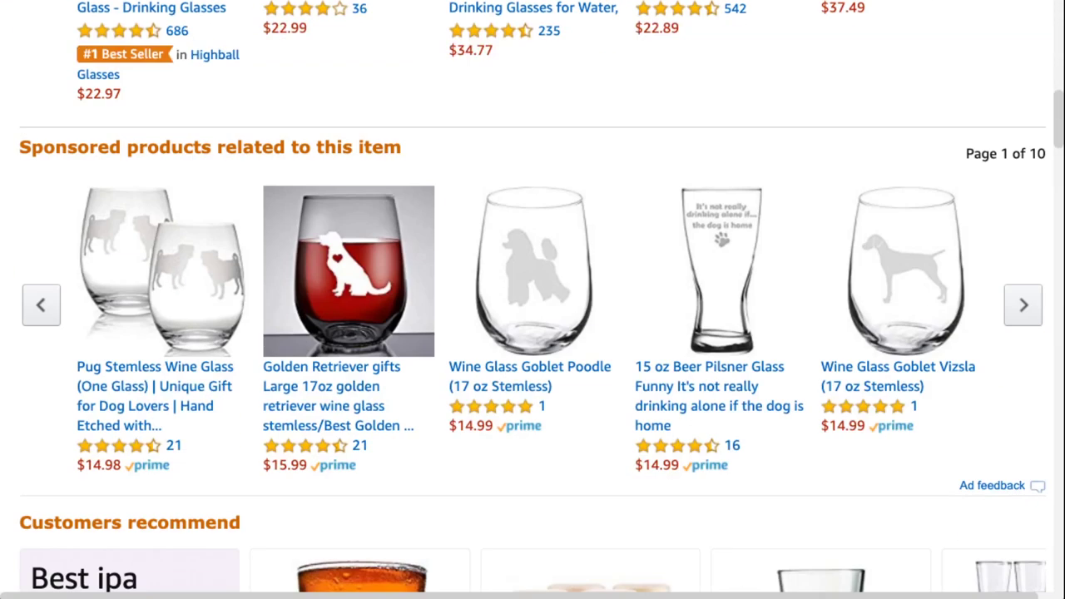
scroll(532, 300, "down", 4)
scroll(532, 300, "up", 8)
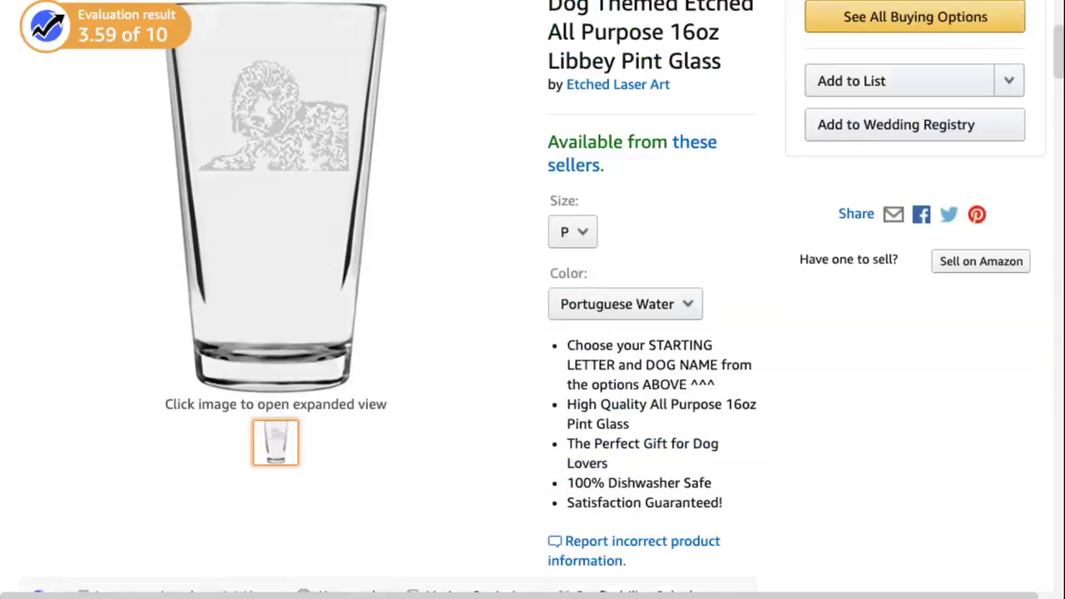
scroll(532, 300, "up", 3)
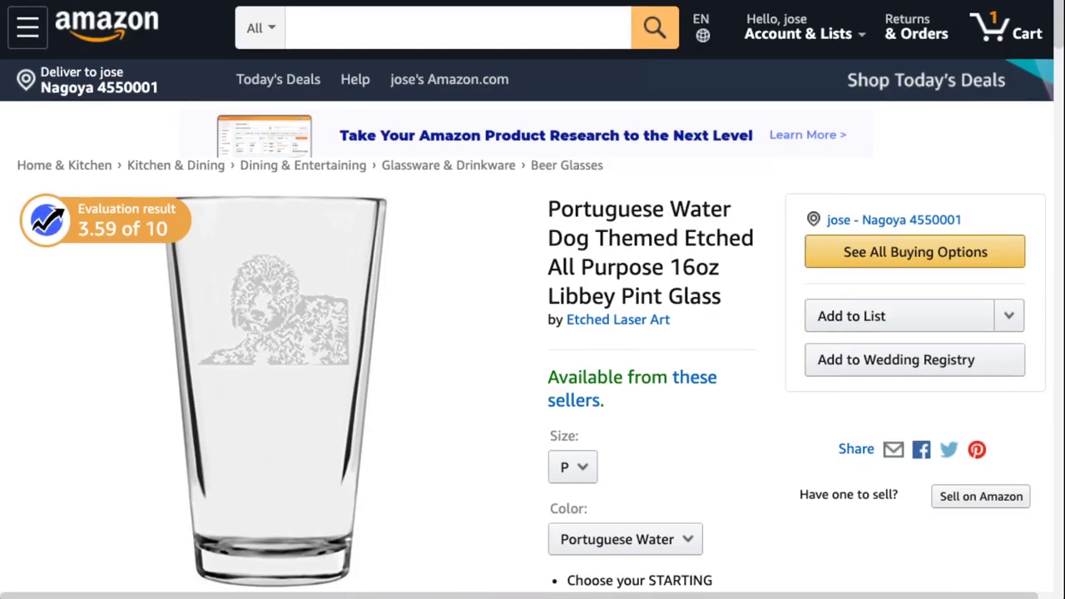
scroll(532, 300, "down", 2)
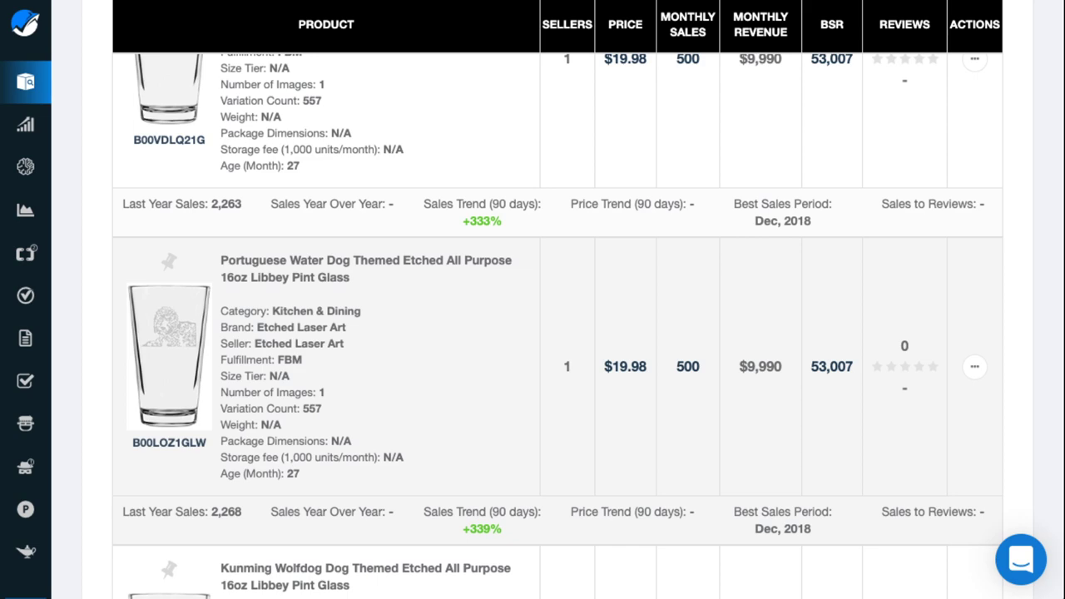
Return to the Black Box results and compare the etched dog pint glasses and Mk Home bathroom rug sets
scroll(532, 299, "down", 5)
scroll(533, 299, "down", 1)
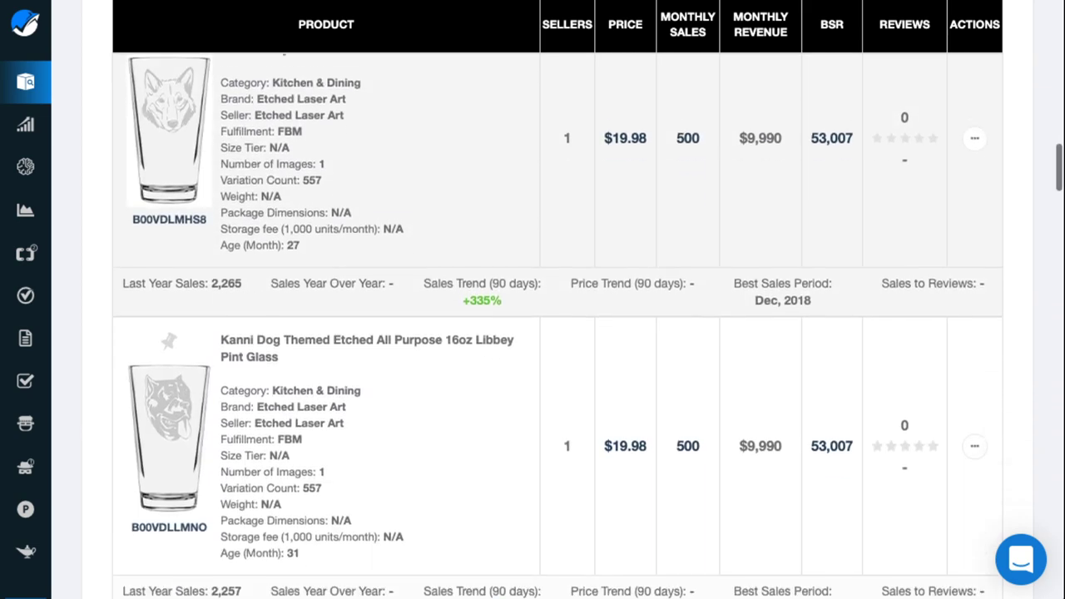
scroll(533, 300, "up", 10)
scroll(558, 333, "down", 3)
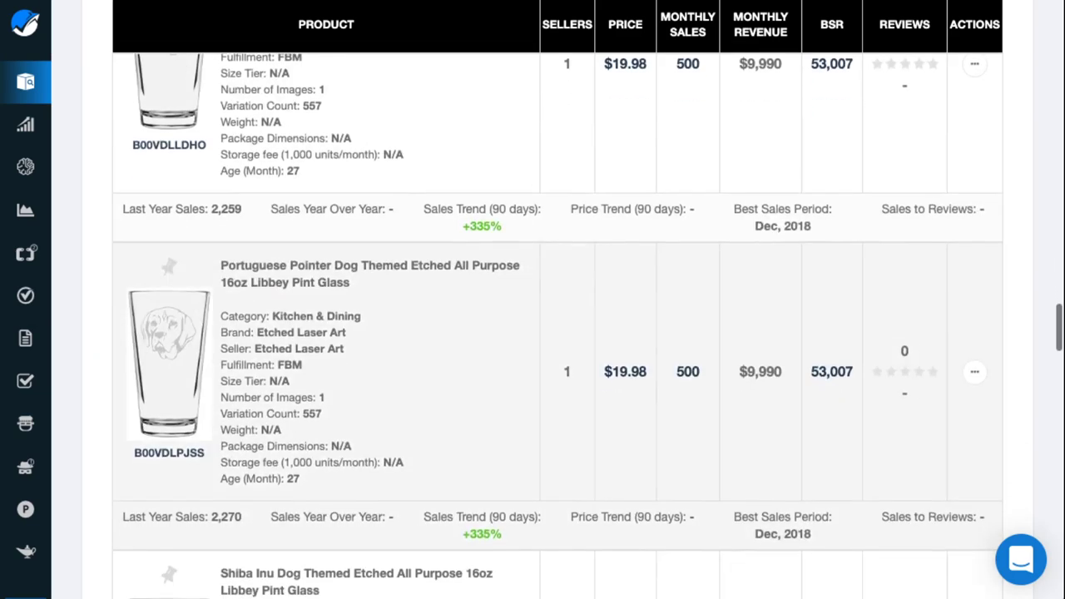
scroll(558, 333, "down", 1)
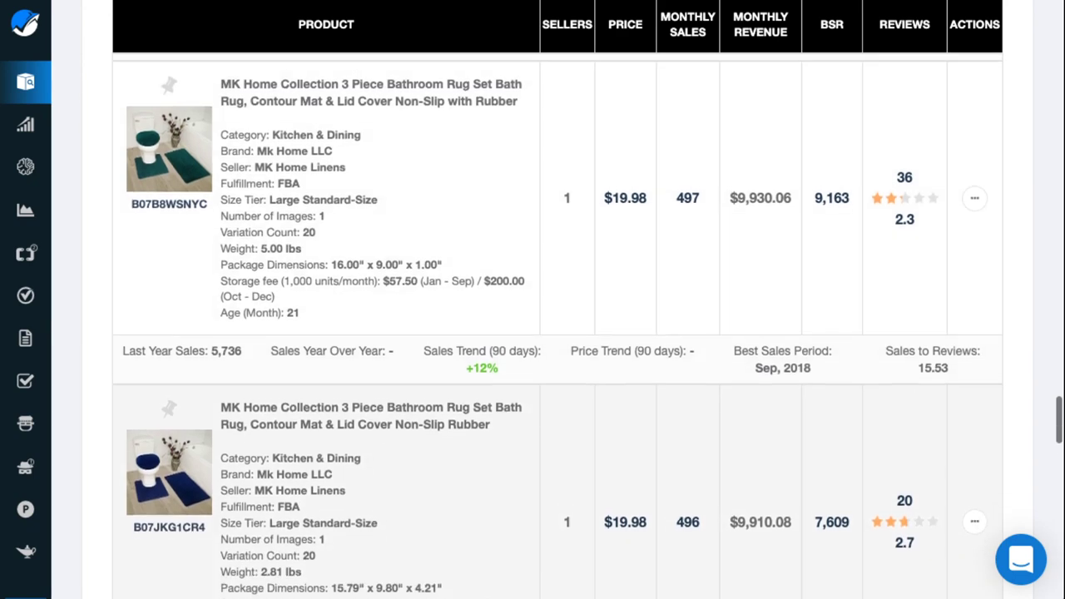
scroll(557, 332, "up", 1)
scroll(557, 333, "down", 10)
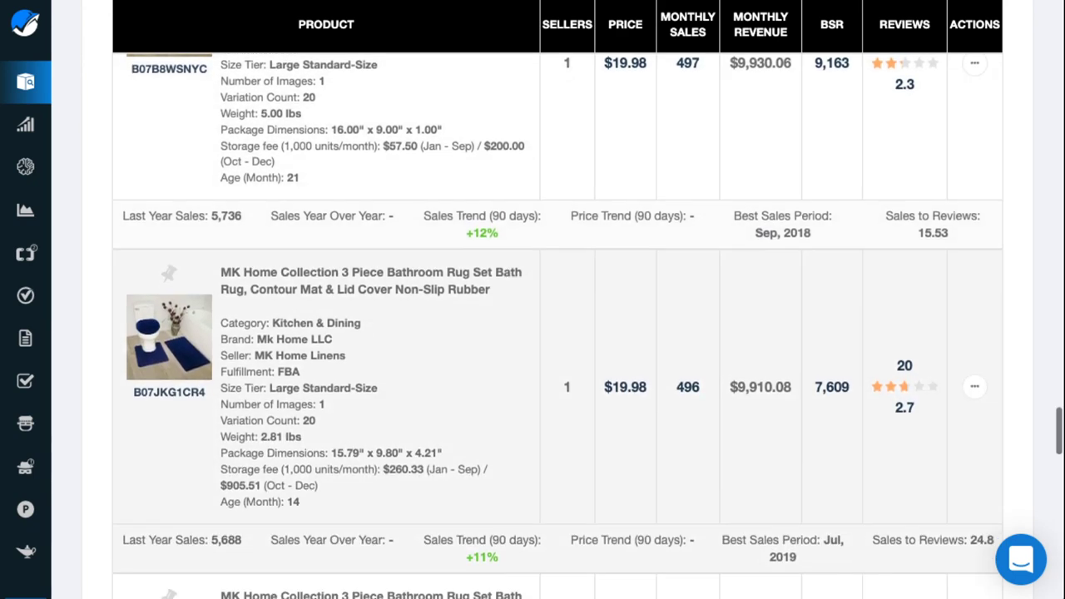
scroll(557, 333, "down", 4)
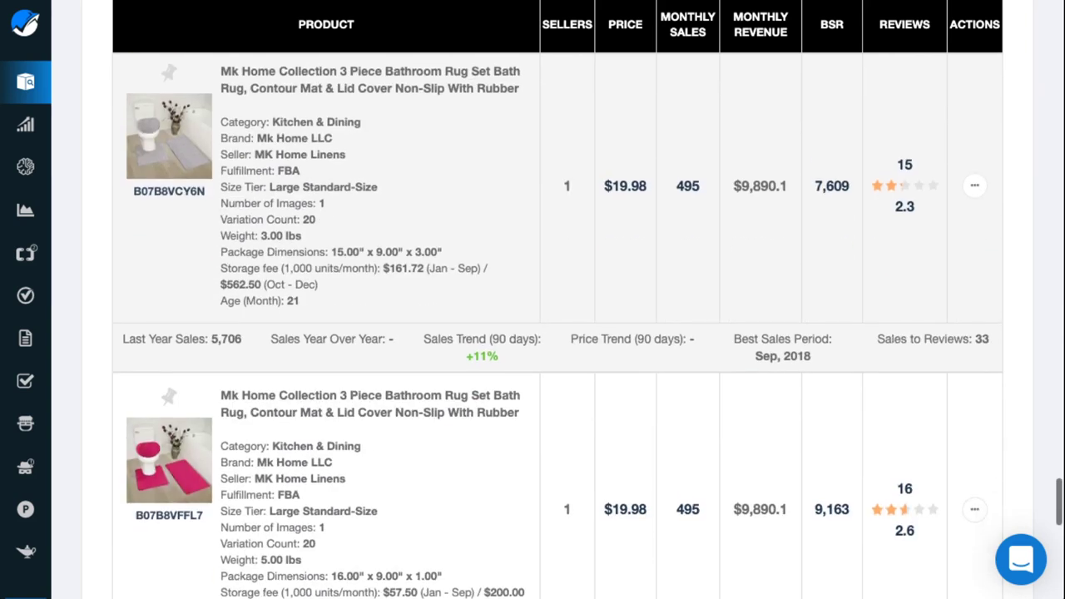
scroll(558, 332, "down", 8)
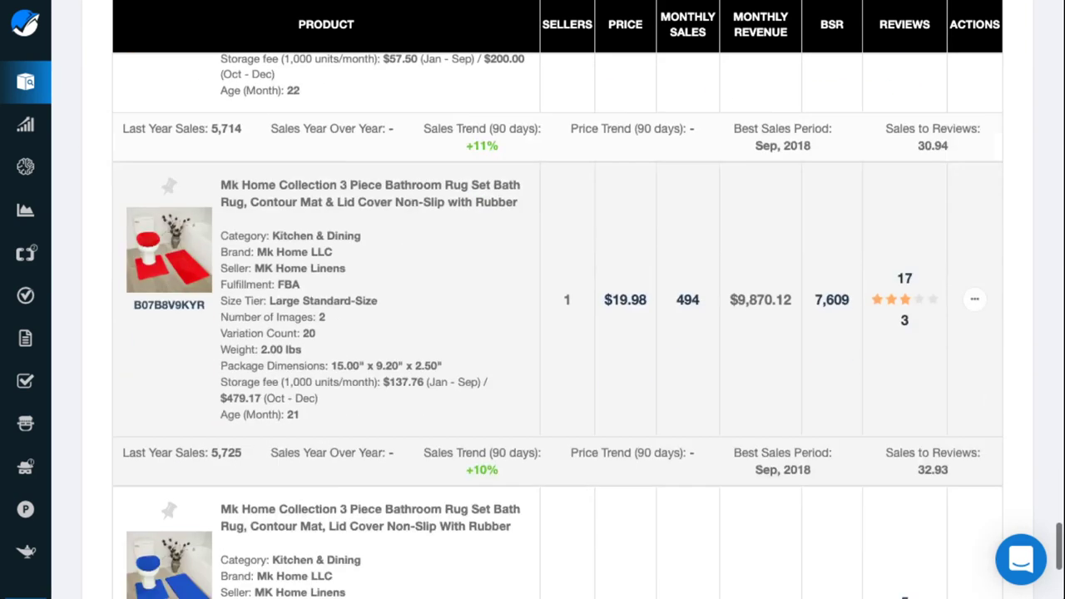
Go to the second page of results and open the Erholi silicone kitchen tool listing on Amazon
scroll(558, 333, "down", 3)
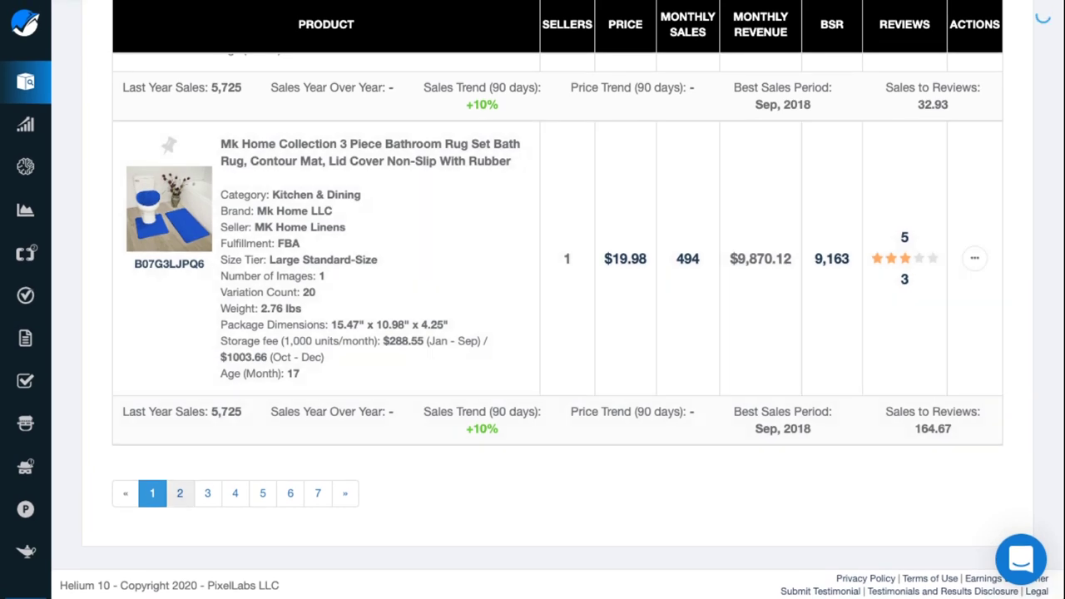
scroll(557, 333, "down", 2)
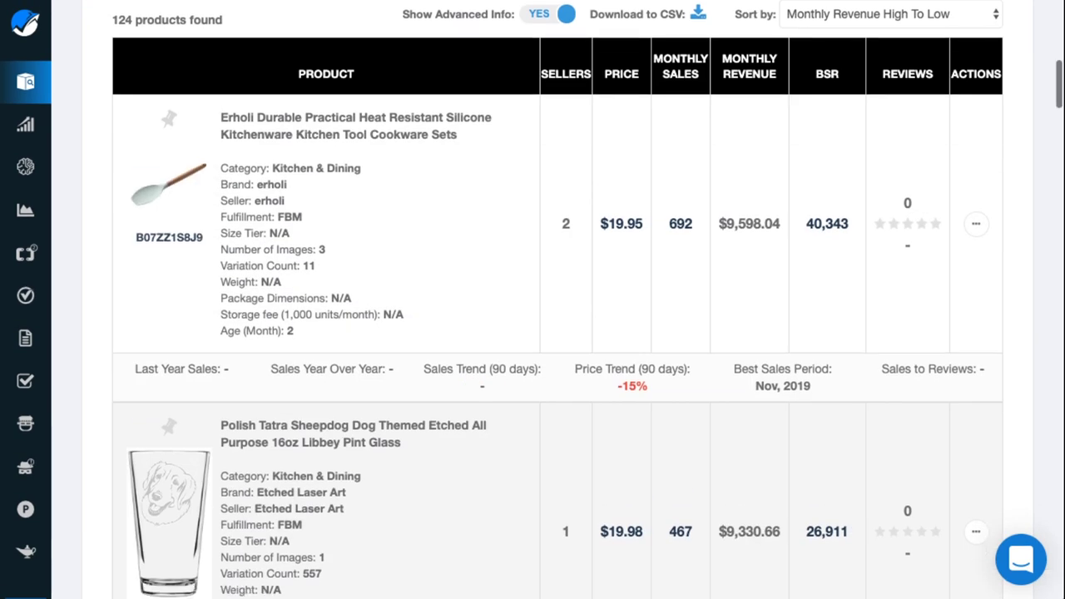
scroll(557, 333, "up", 2)
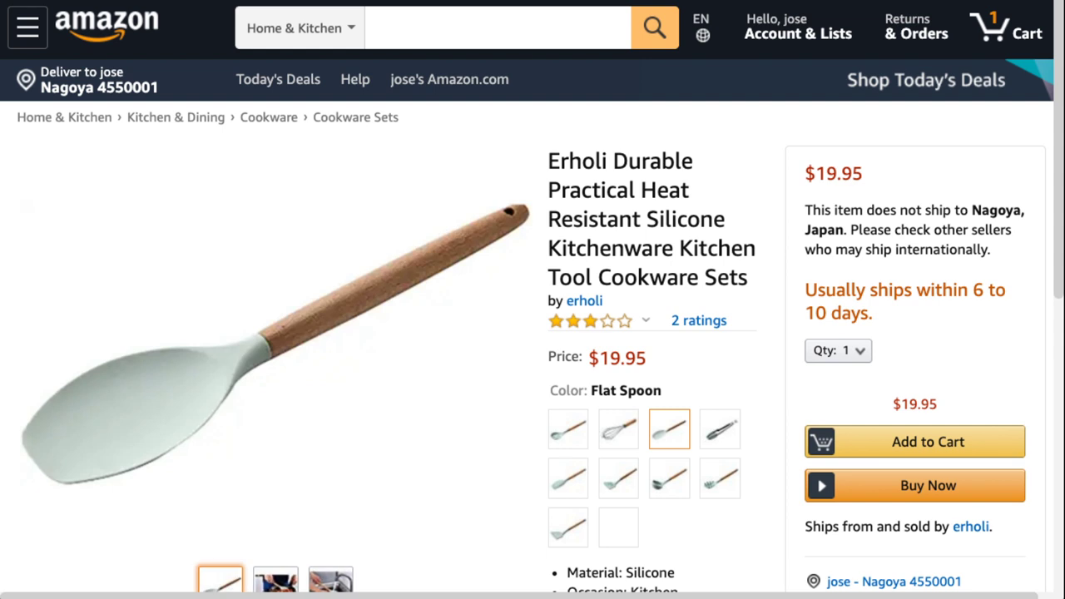
View the cooking and rinsing photos of the Erholi flat spoon
scroll(532, 296, "down", 1)
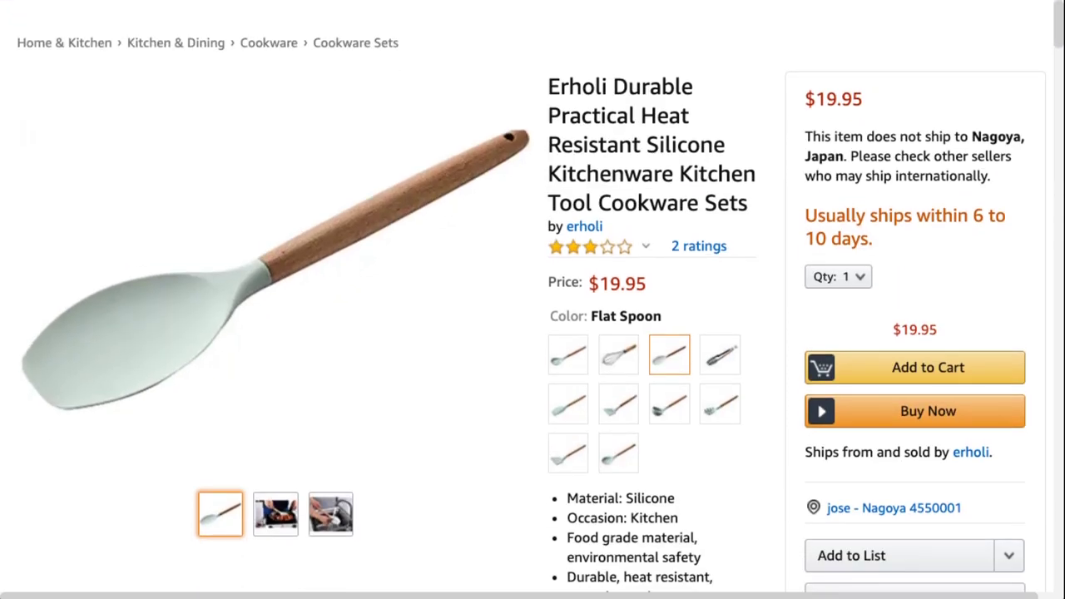
left_click(276, 513)
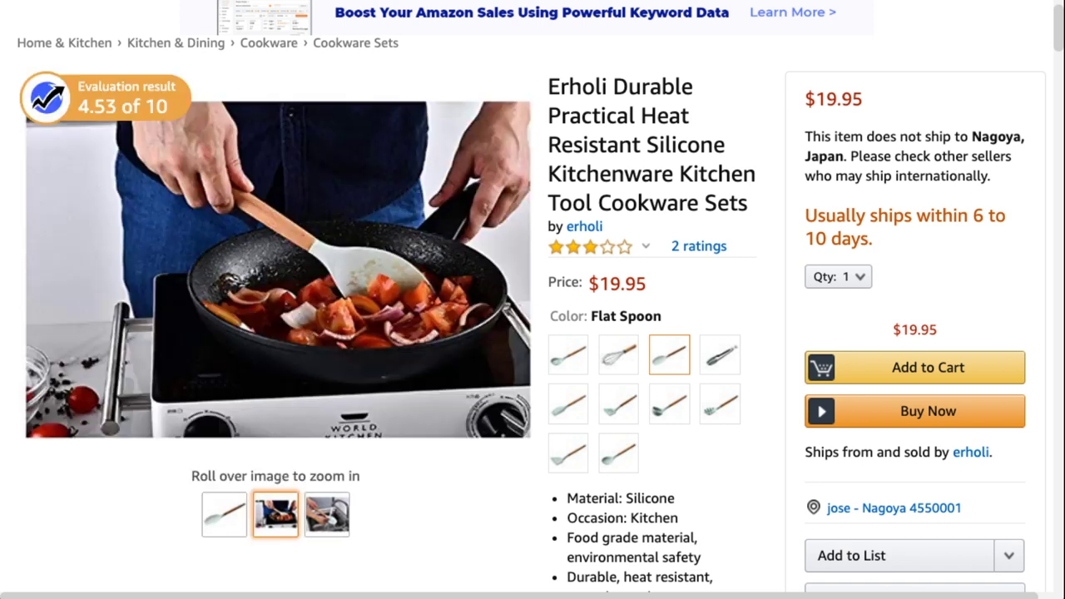
left_click(327, 513)
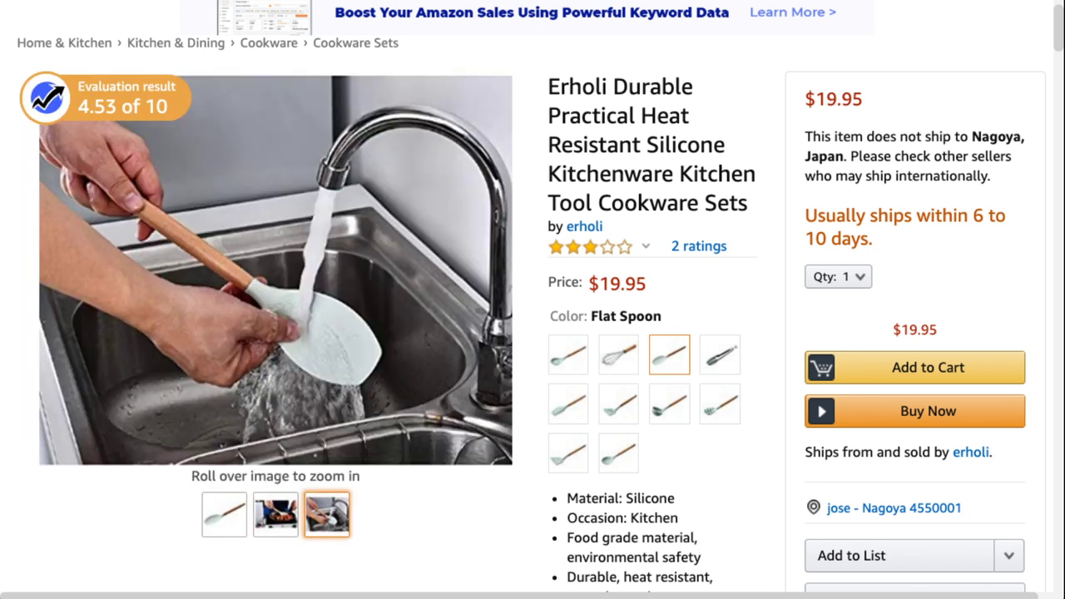
Review the Erholi listing's price history chart, recommended cookware and the items other customers also viewed
scroll(532, 299, "down", 15)
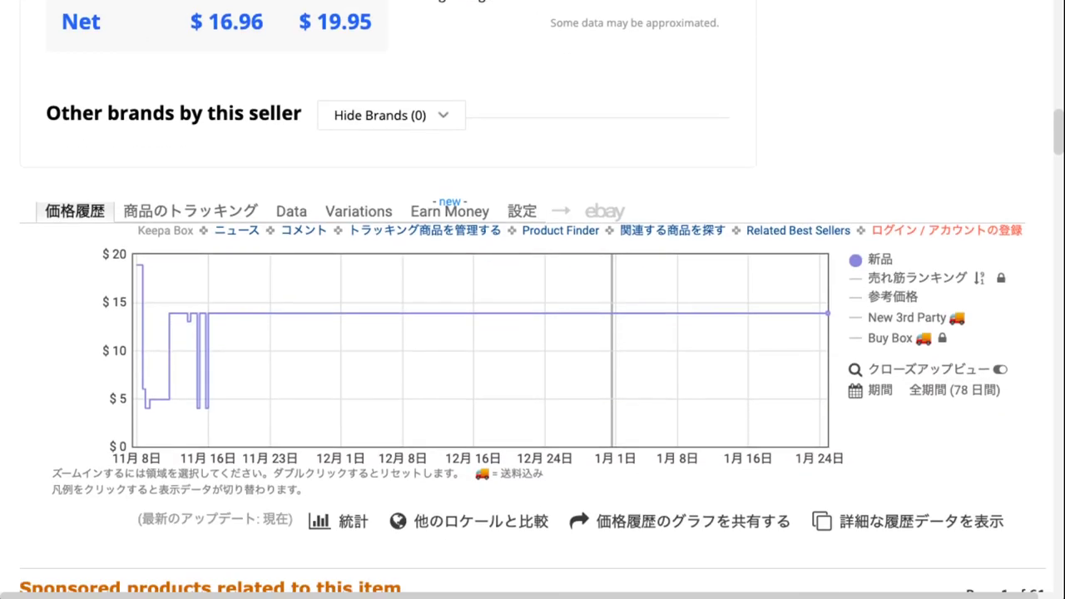
scroll(533, 299, "down", 10)
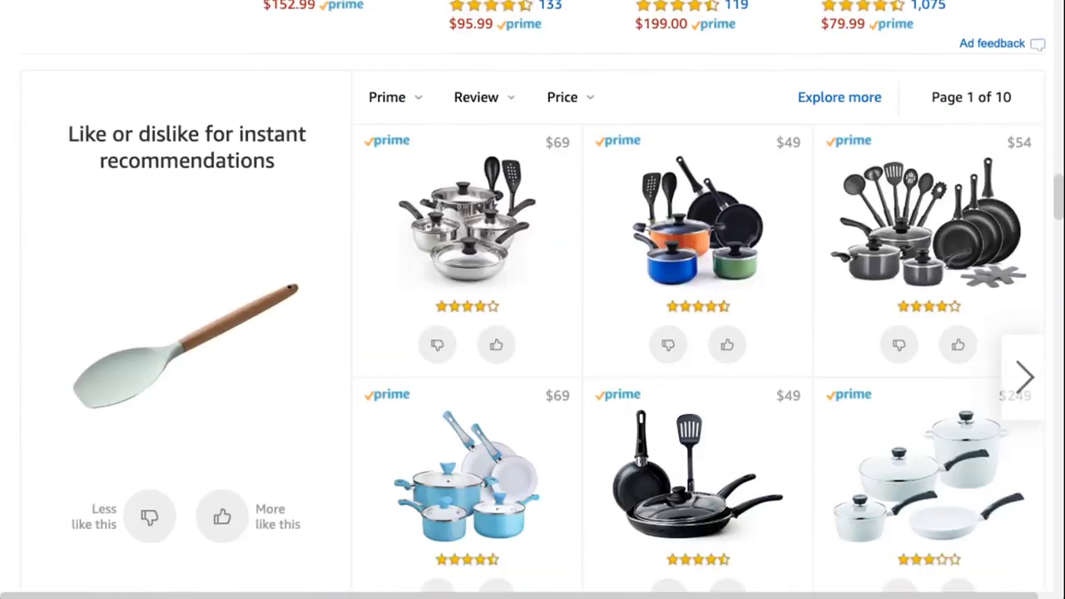
scroll(533, 299, "down", 10)
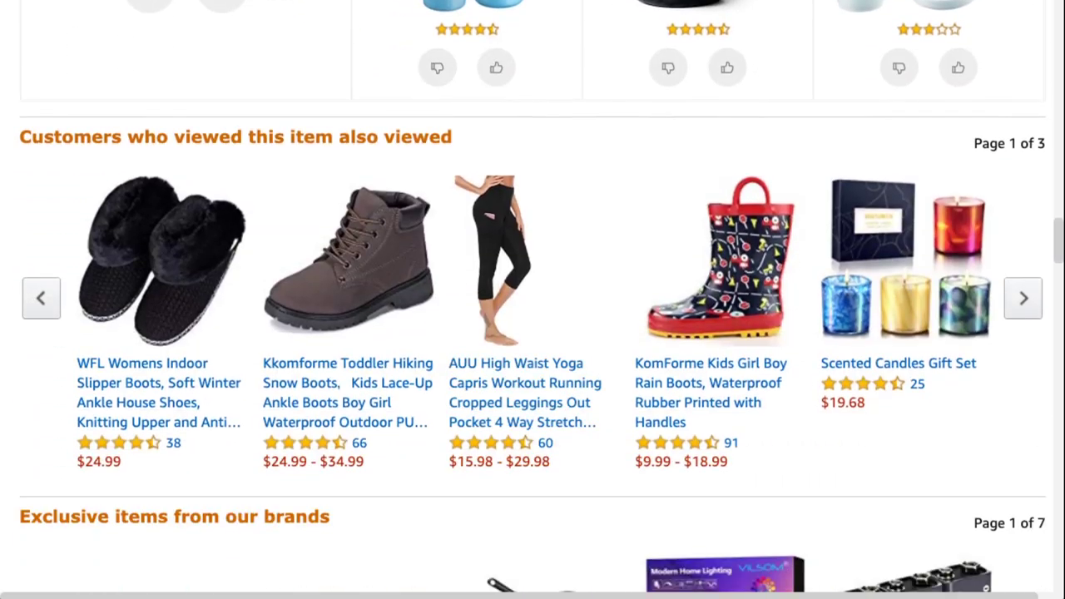
scroll(407, 457, "up", 20)
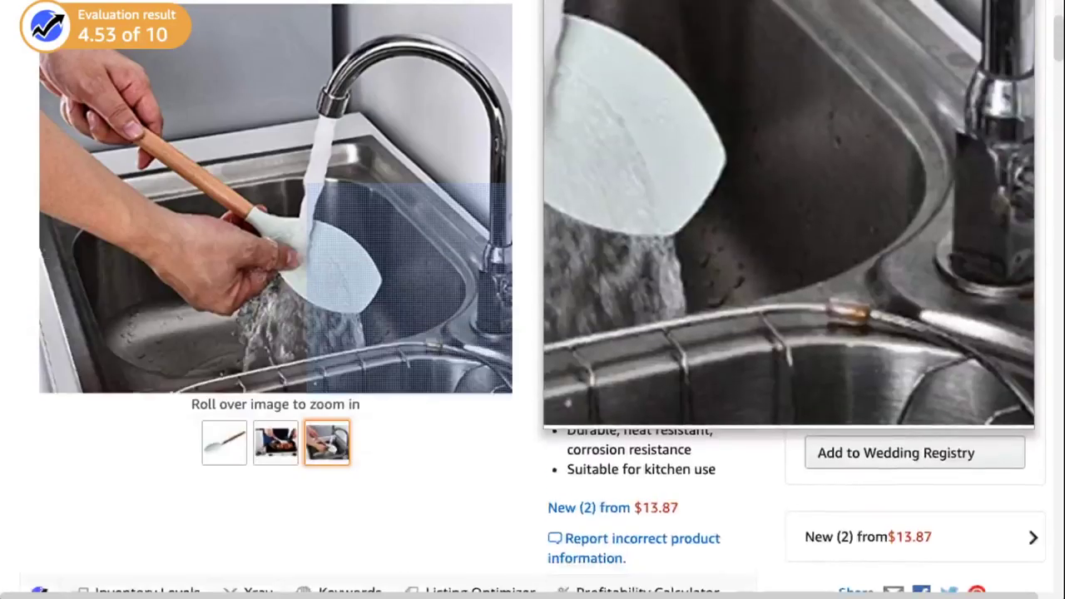
Check the Erholi listing's customer rating breakdown and preview its other tool variations, including Food Clip
scroll(408, 458, "up", 1)
scroll(407, 458, "down", 2)
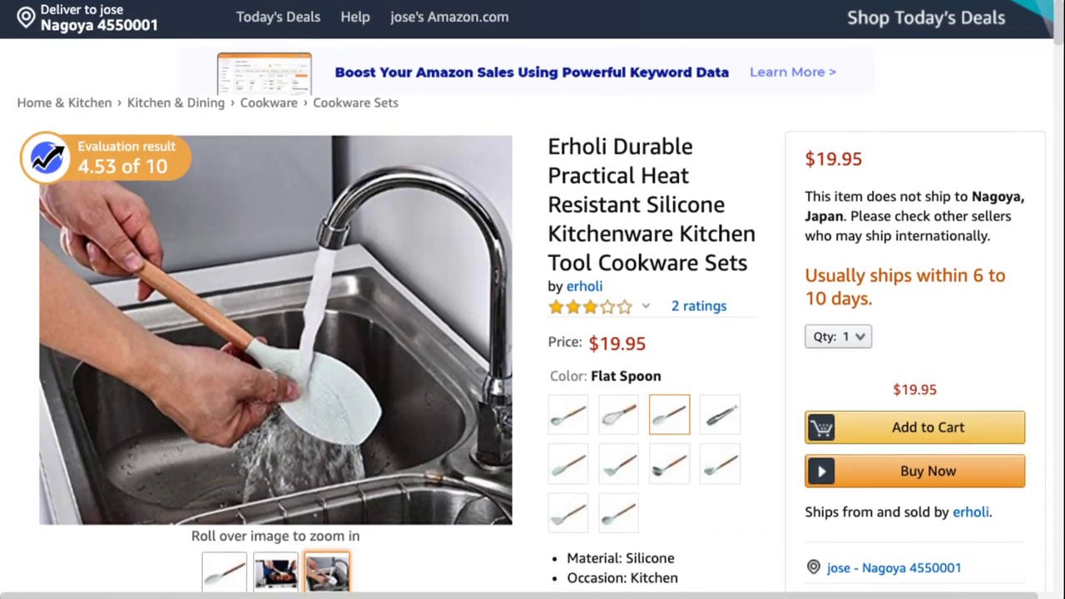
mouse_move(600, 299)
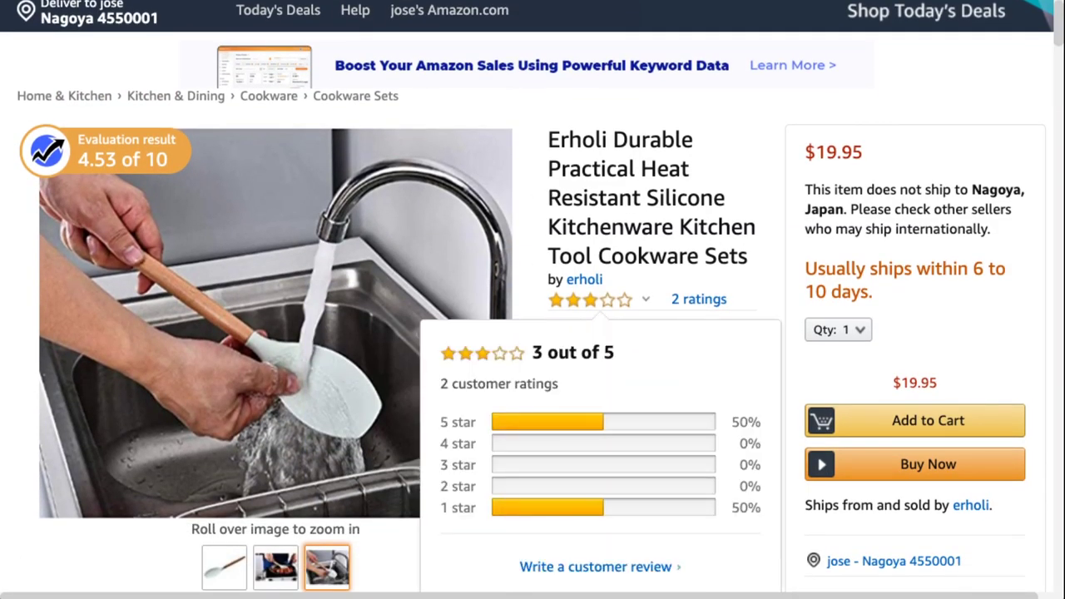
scroll(532, 333, "down", 3)
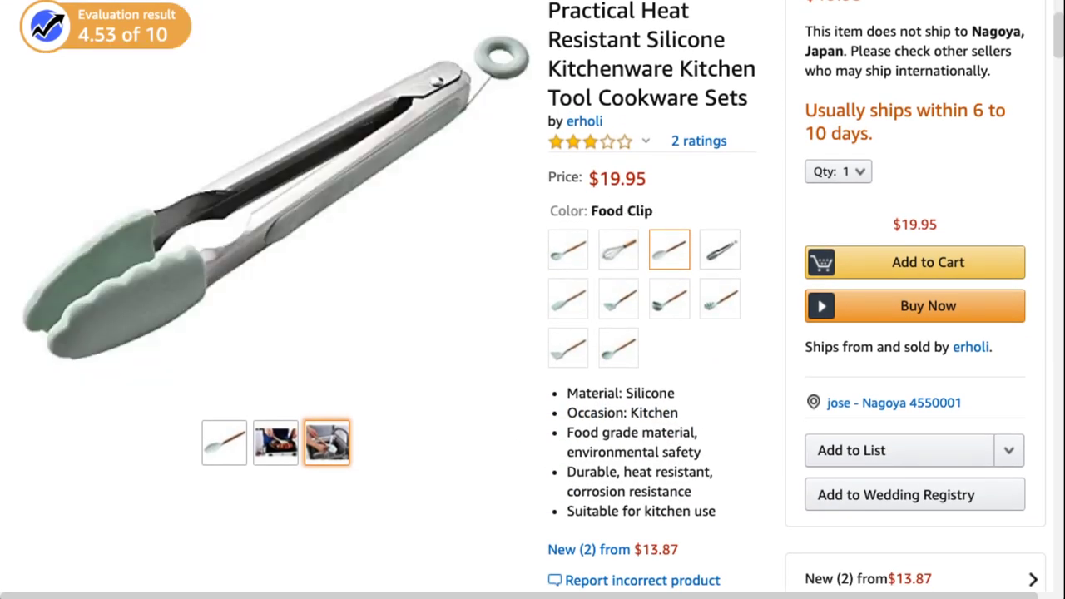
scroll(533, 333, "up", 1)
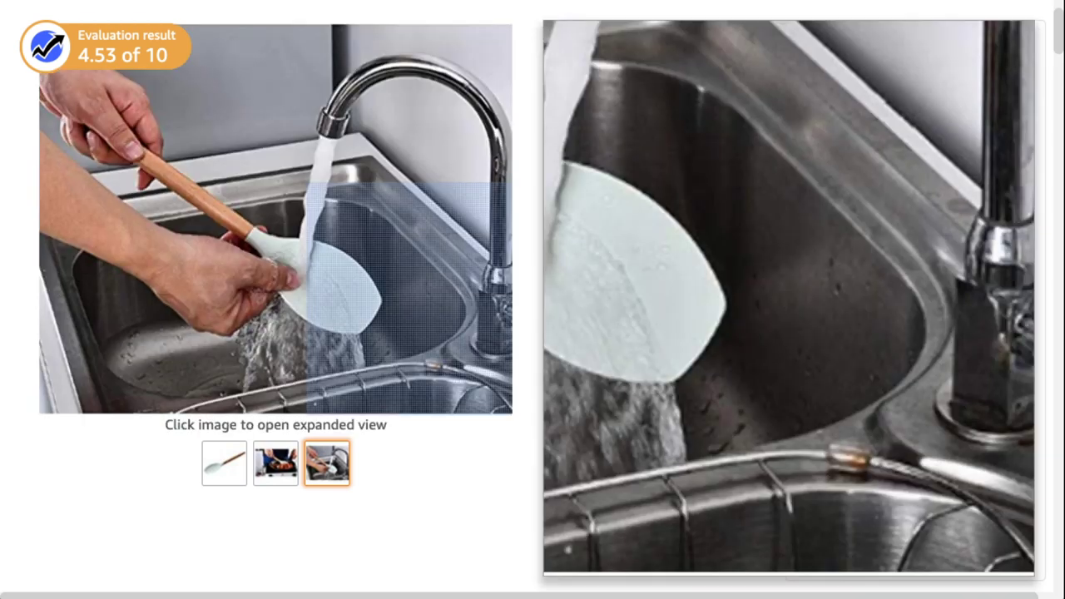
mouse_move(605, 194)
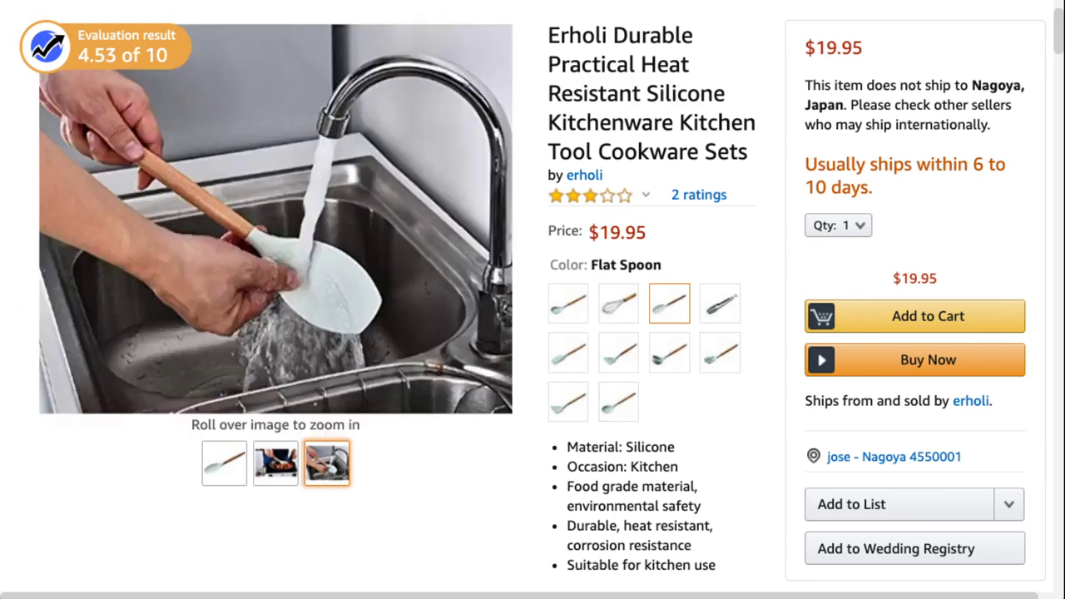
Recheck the Erholi listing's customer rating and return to the Black Box results
scroll(533, 300, "up", 1)
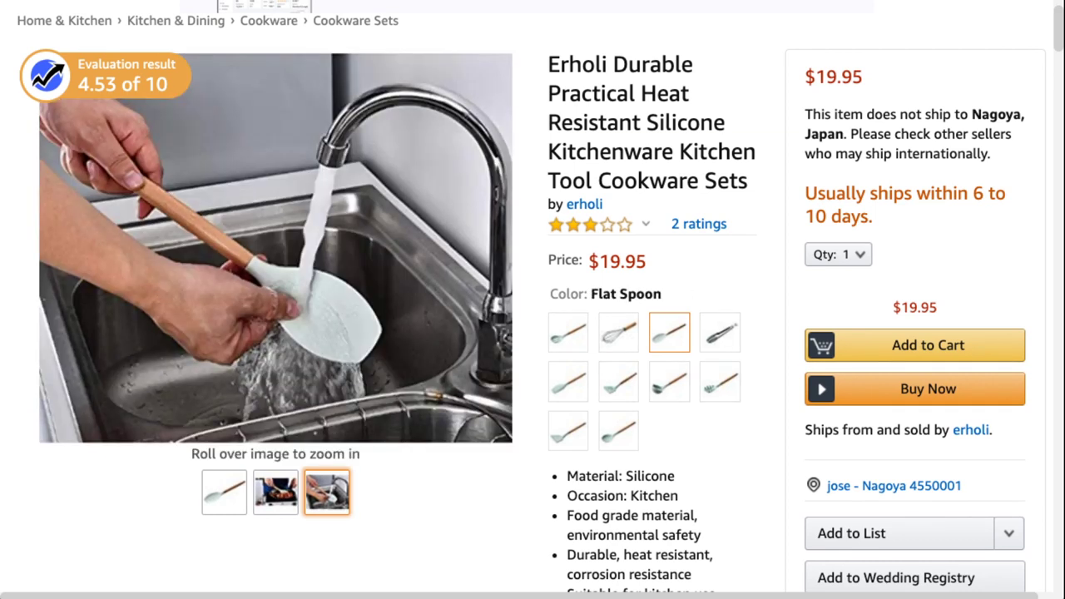
mouse_move(600, 224)
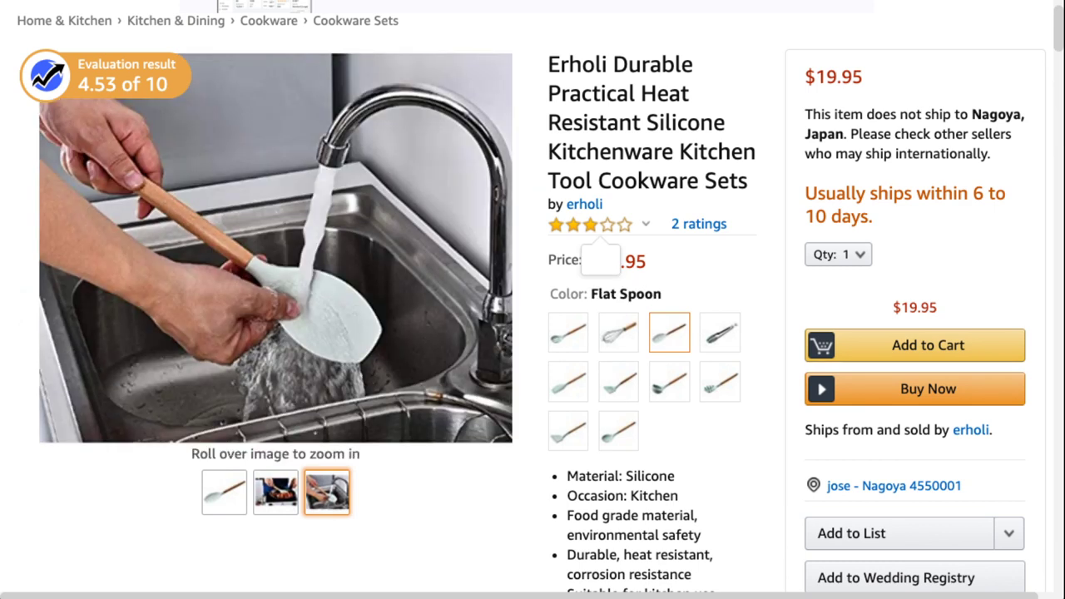
scroll(275, 333, "up", 3)
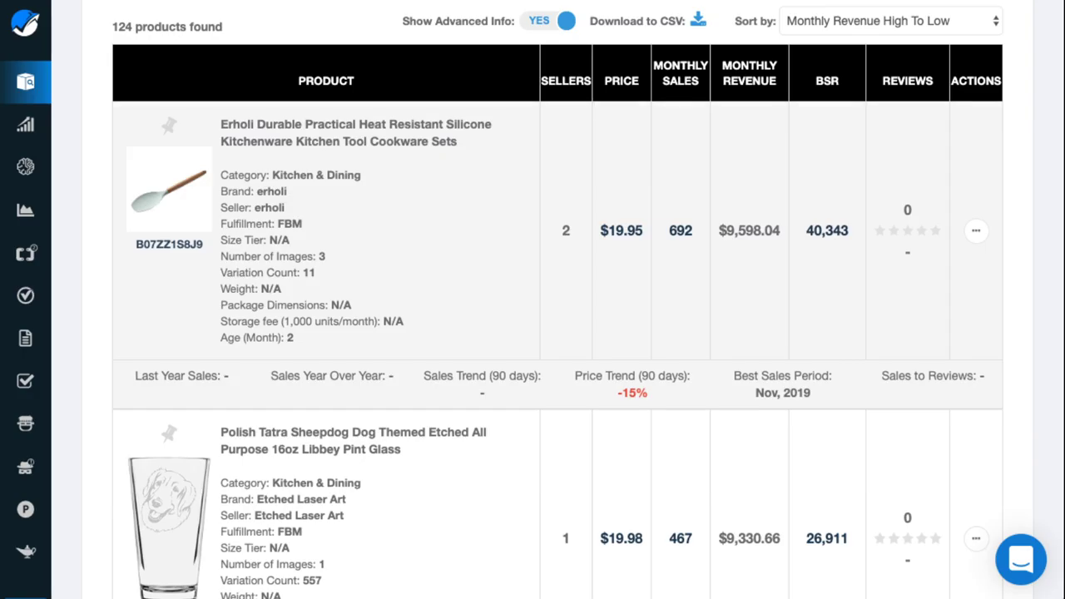
Look through the second page of Black Box results to its end and go to the third page
scroll(557, 325, "down", 15)
scroll(557, 325, "down", 15)
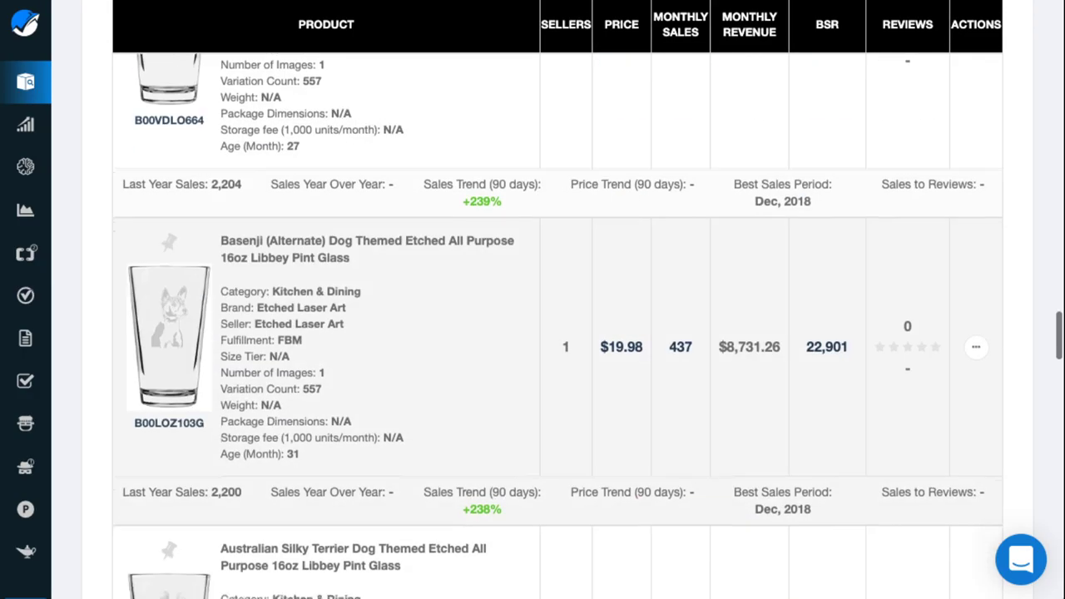
scroll(557, 324, "down", 15)
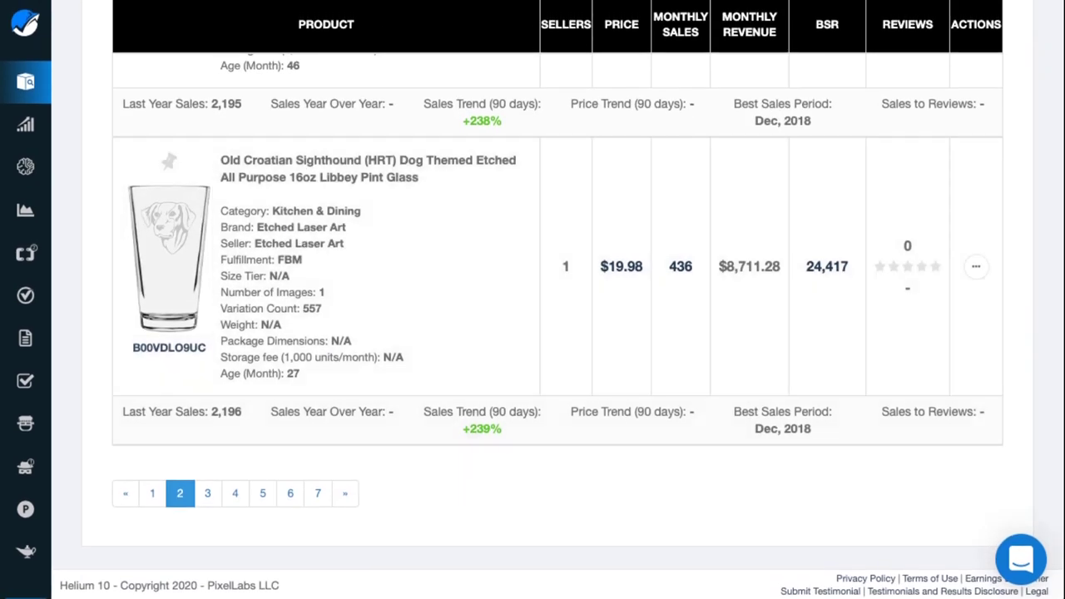
scroll(558, 324, "down", 15)
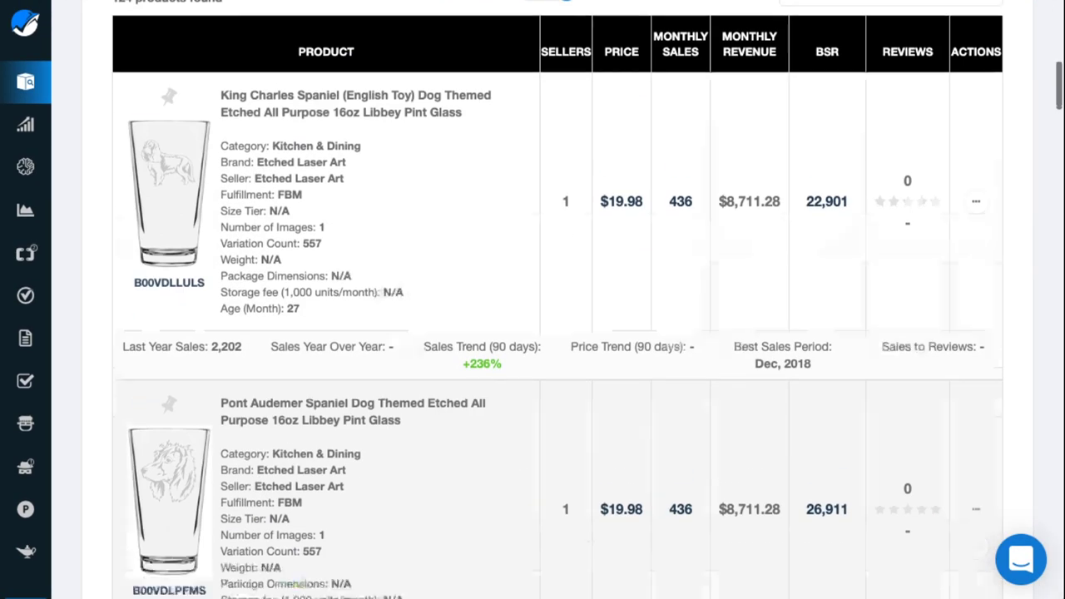
Sort the Black Box results by Monthly Revenue Low To High
scroll(557, 325, "up", 20)
scroll(558, 324, "down", 3)
scroll(557, 325, "down", 4)
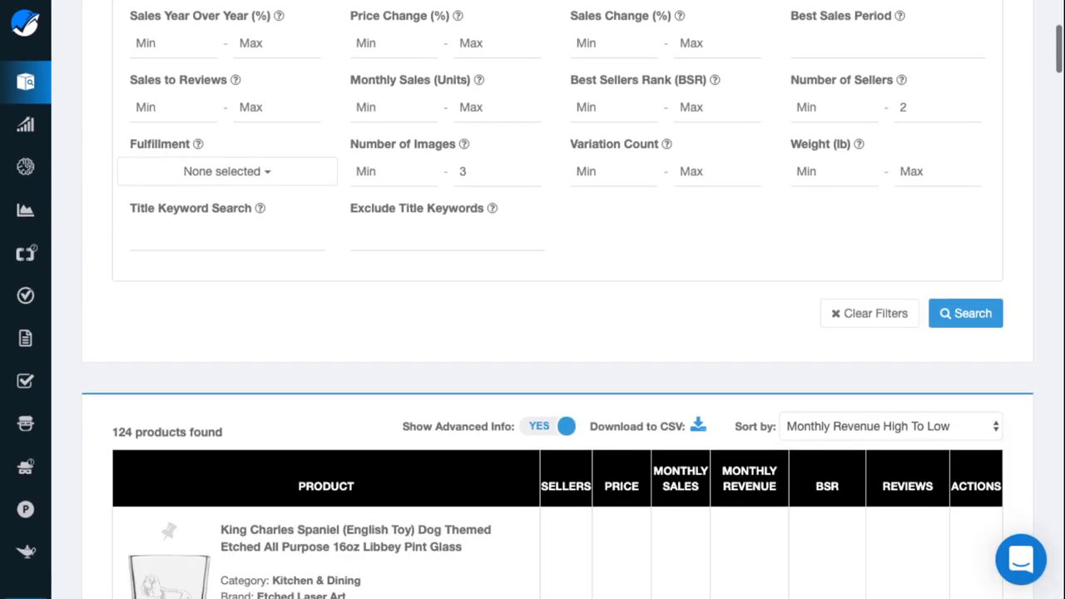
scroll(557, 325, "down", 1)
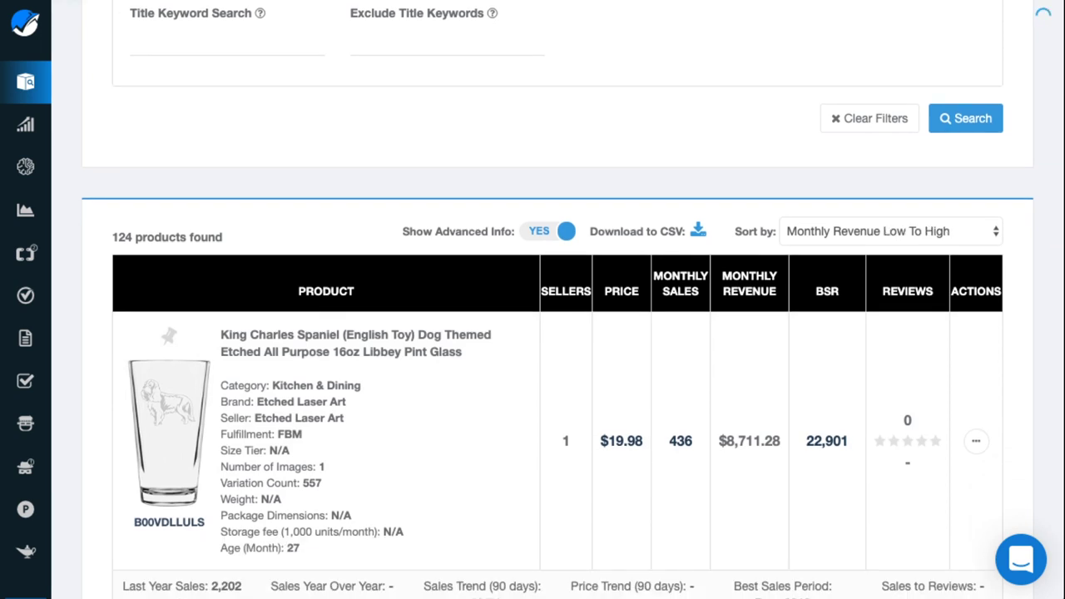
scroll(558, 325, "down", 3)
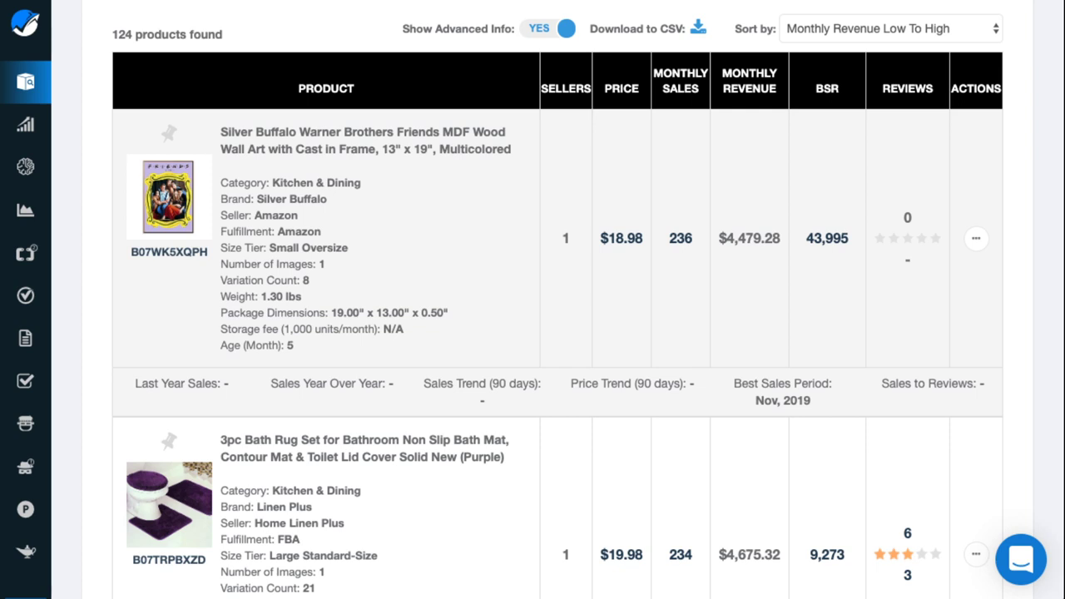
Open the Memory Foam Welcome Indoor mat listing on Amazon and view its photo, title, rating and size options
scroll(558, 325, "down", 10)
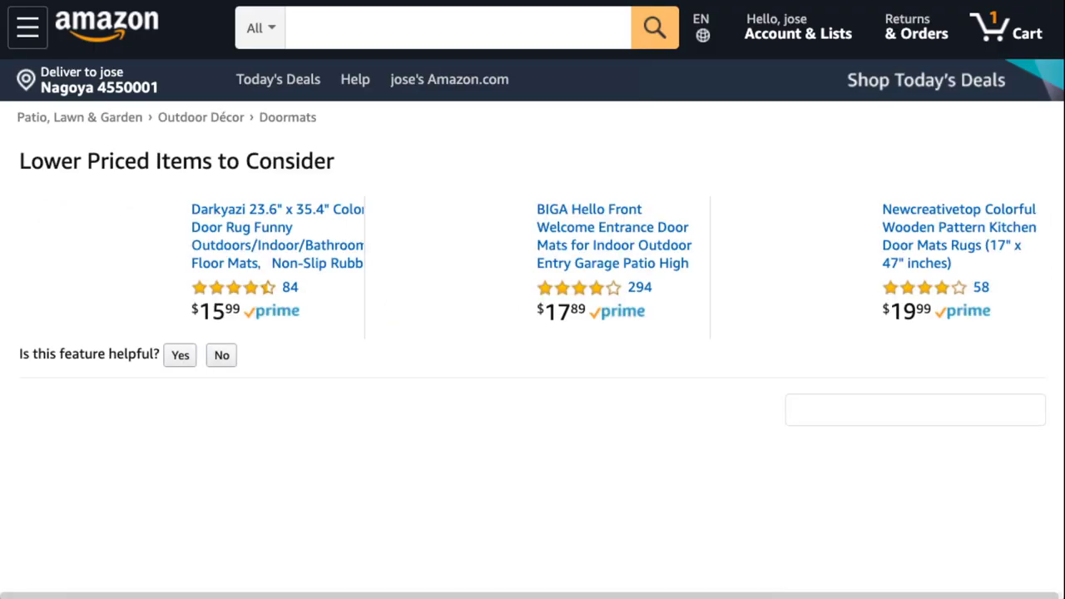
scroll(532, 300, "down", 3)
scroll(532, 300, "down", 2)
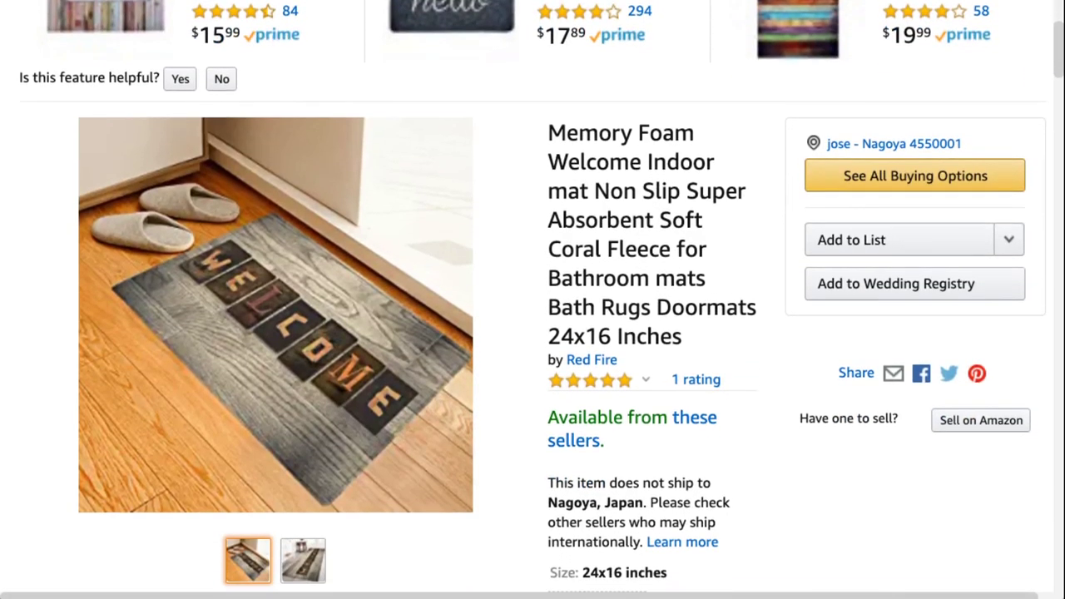
scroll(533, 299, "down", 2)
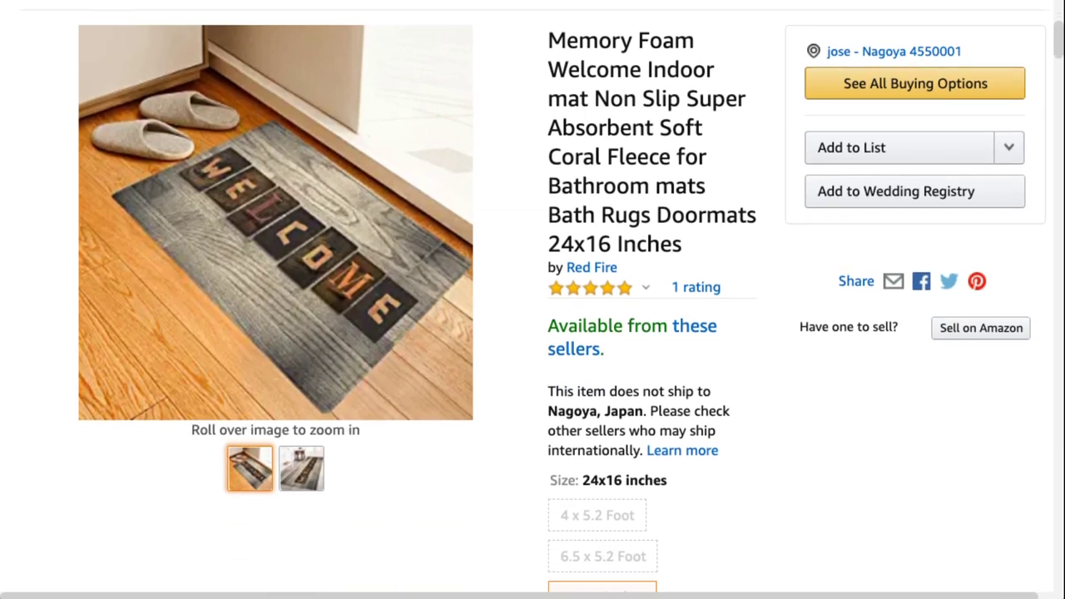
Browse the first five pages of sponsored products related to the Red Fire welcome mat
scroll(533, 299, "down", 10)
scroll(532, 299, "down", 15)
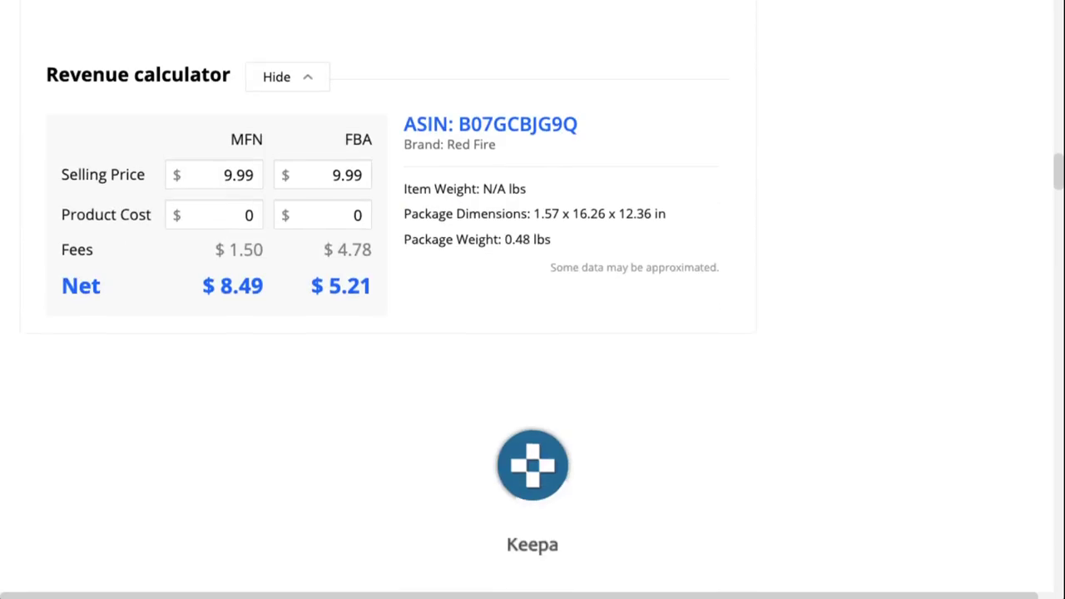
scroll(532, 300, "down", 1)
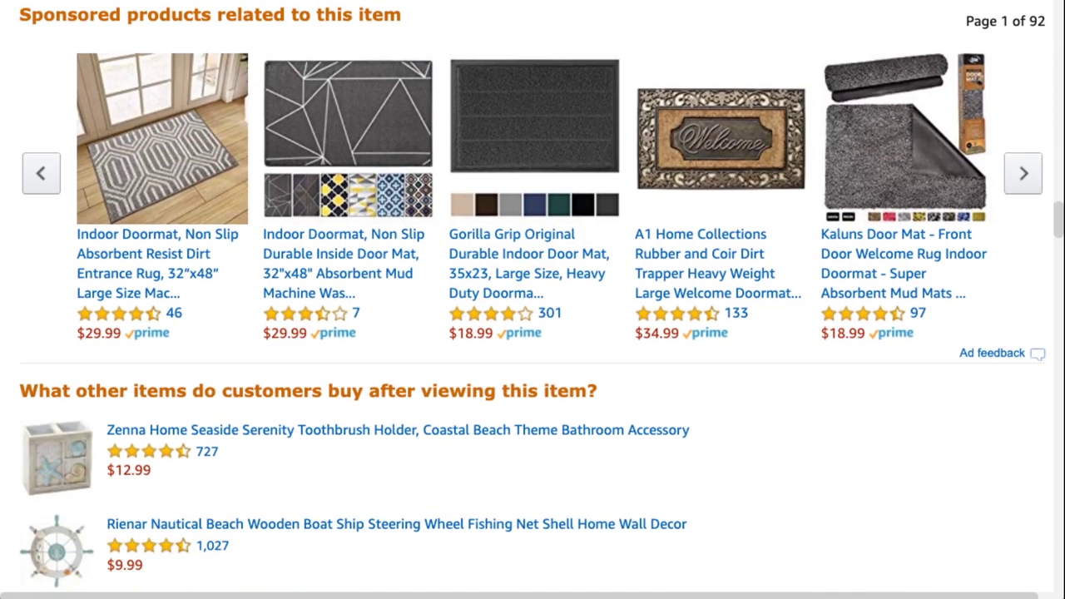
left_click(1022, 172)
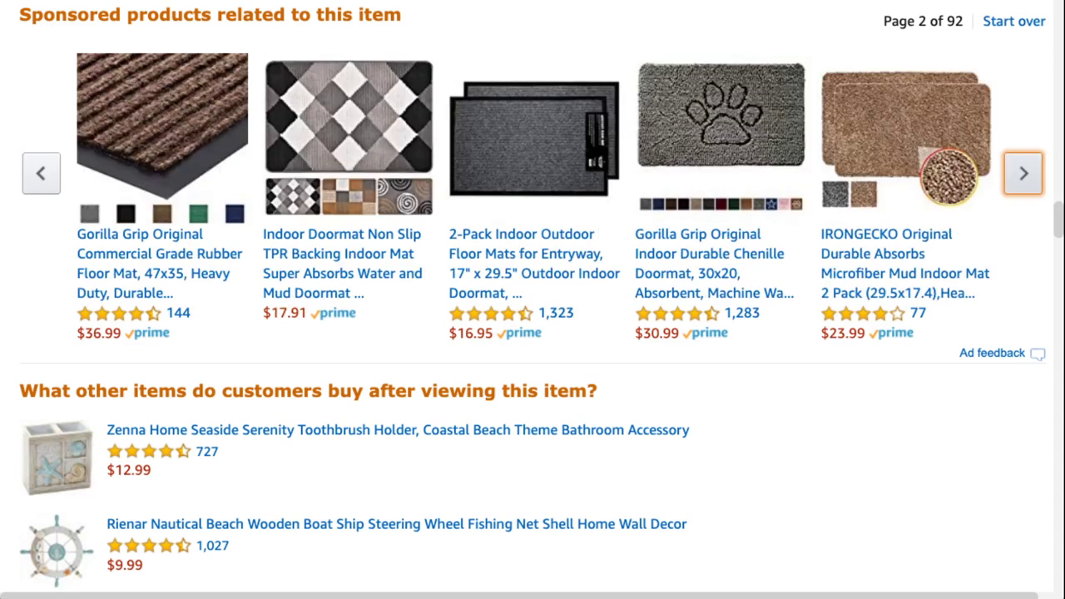
left_click(1022, 172)
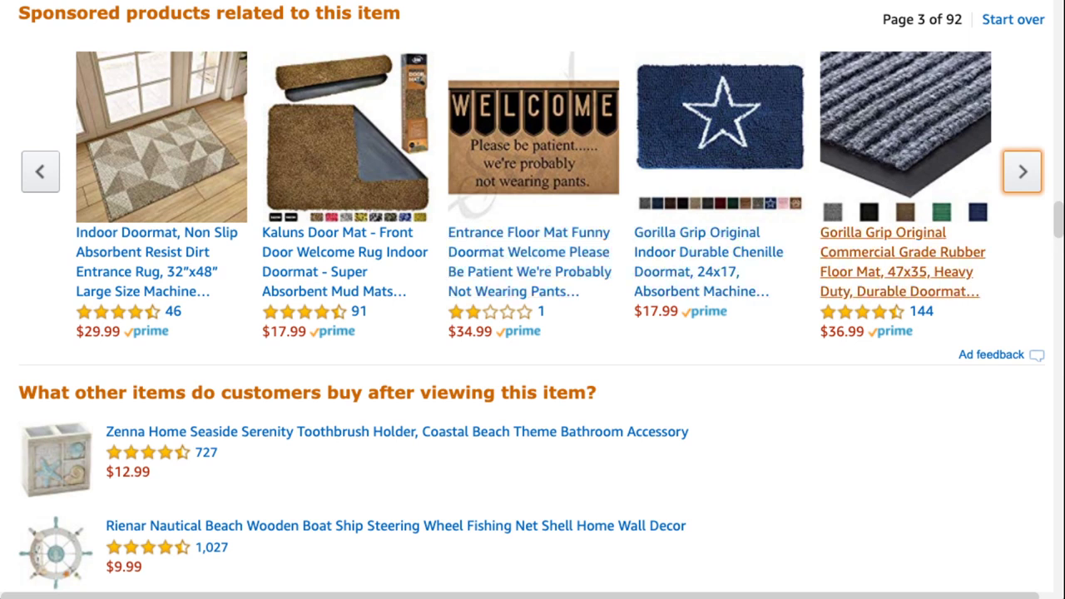
left_click(1022, 173)
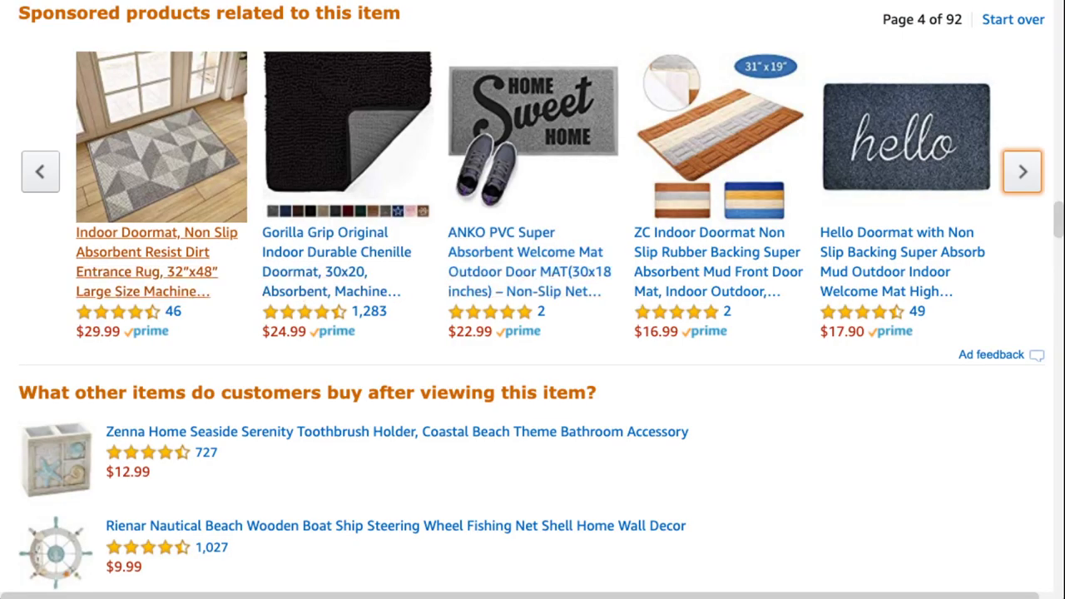
left_click(1022, 172)
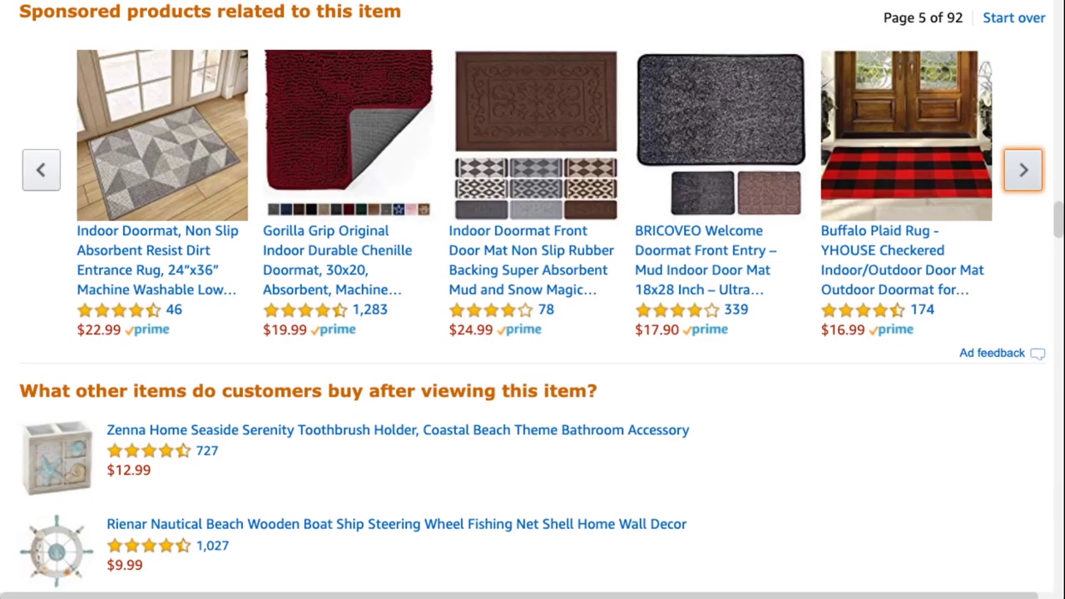
Review the mats other customers also viewed and the welcome mat's comparison table of similar items
scroll(532, 250, "down", 9)
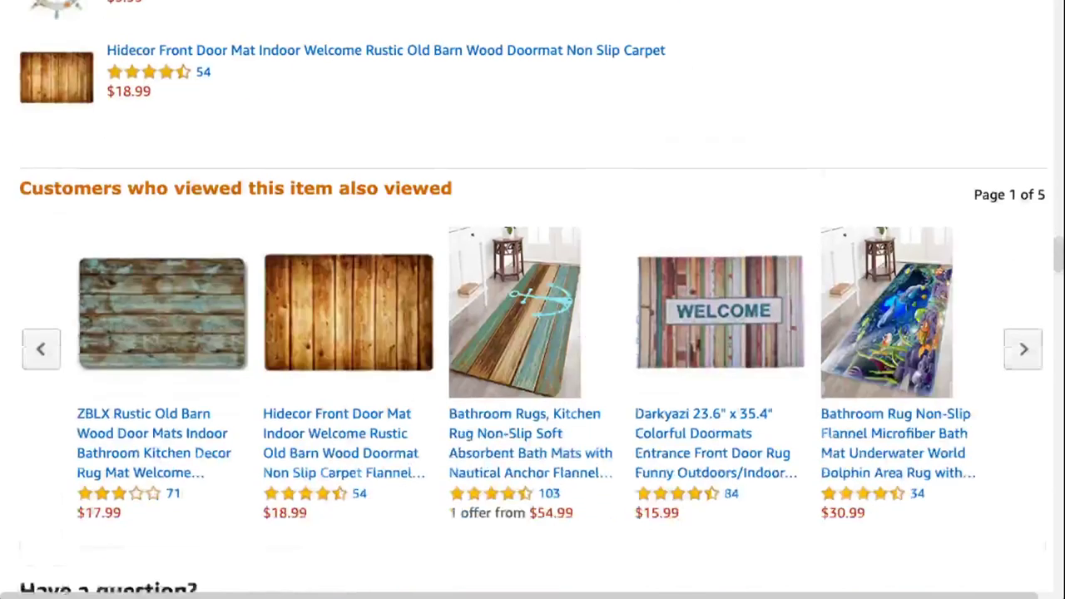
scroll(532, 300, "up", 2)
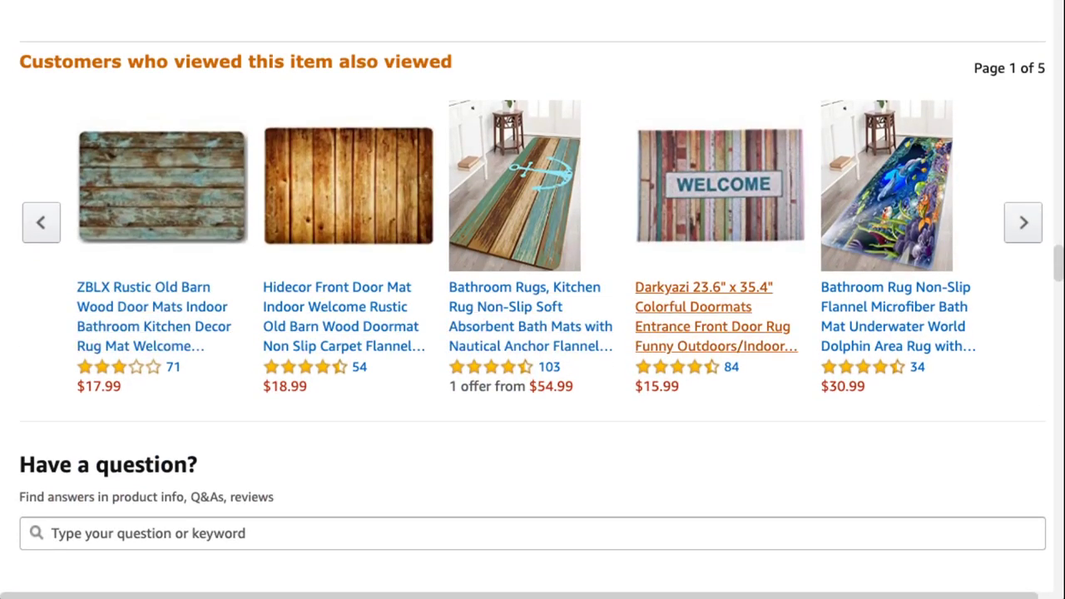
scroll(533, 300, "down", 8)
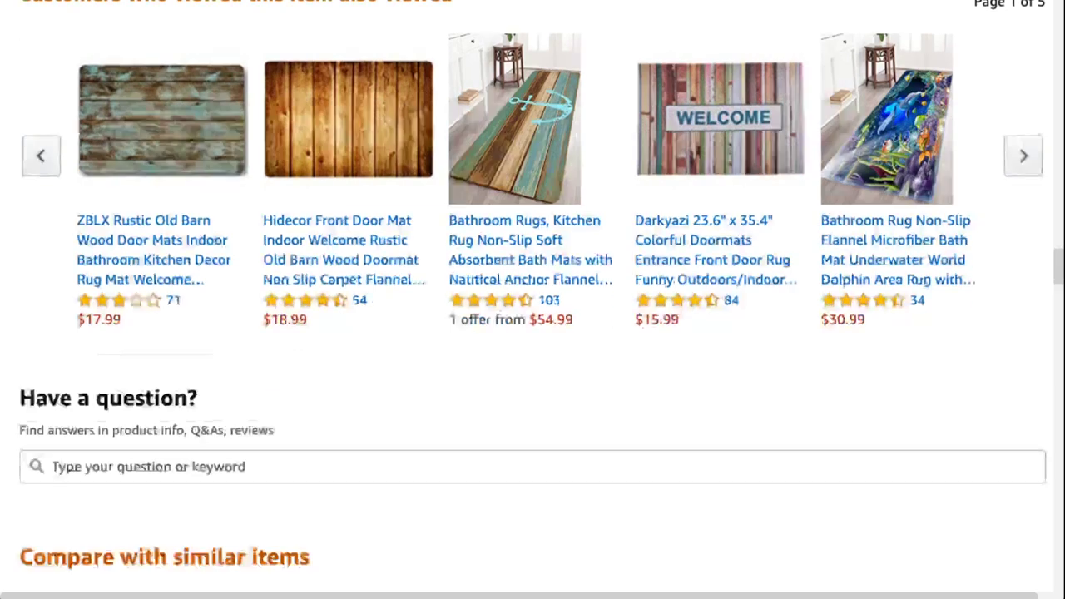
scroll(532, 300, "down", 2)
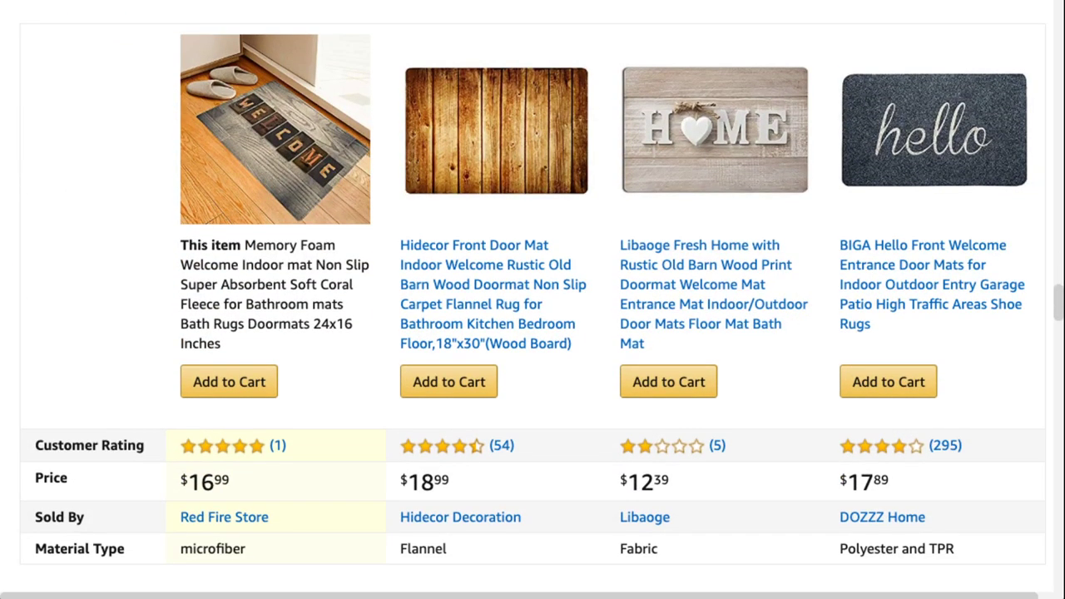
scroll(533, 299, "down", 1)
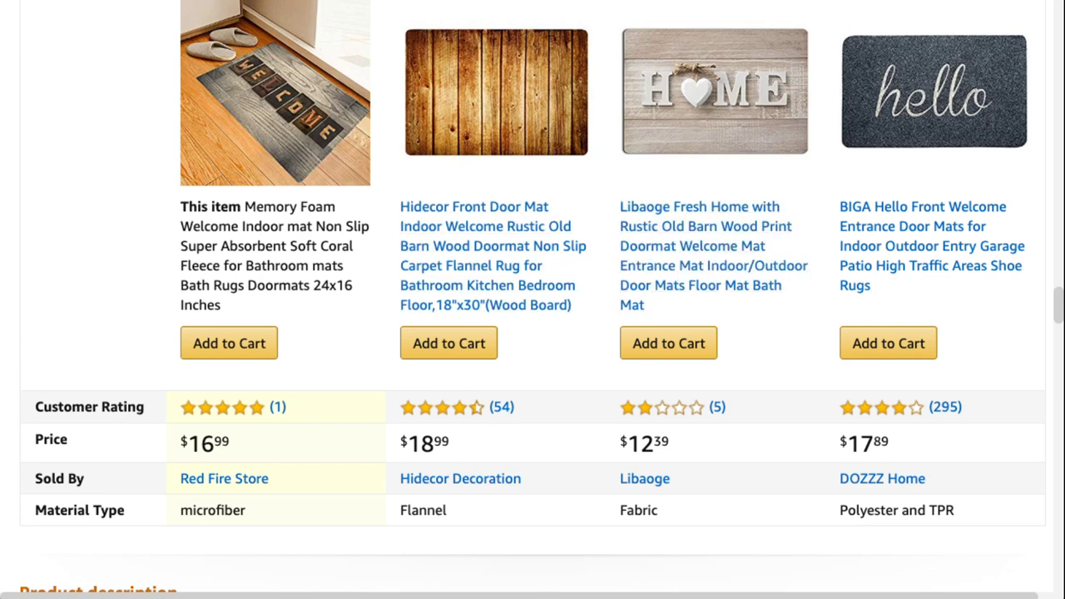
Check the welcome mat's product details and further sponsored products, and return to the Black Box results
scroll(532, 300, "down", 15)
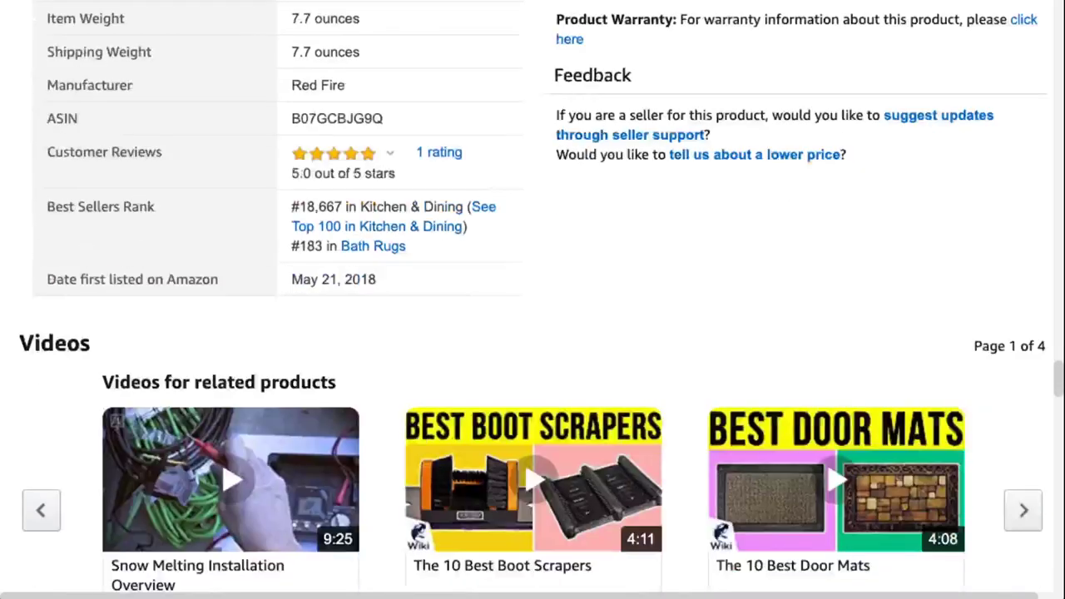
scroll(532, 299, "down", 15)
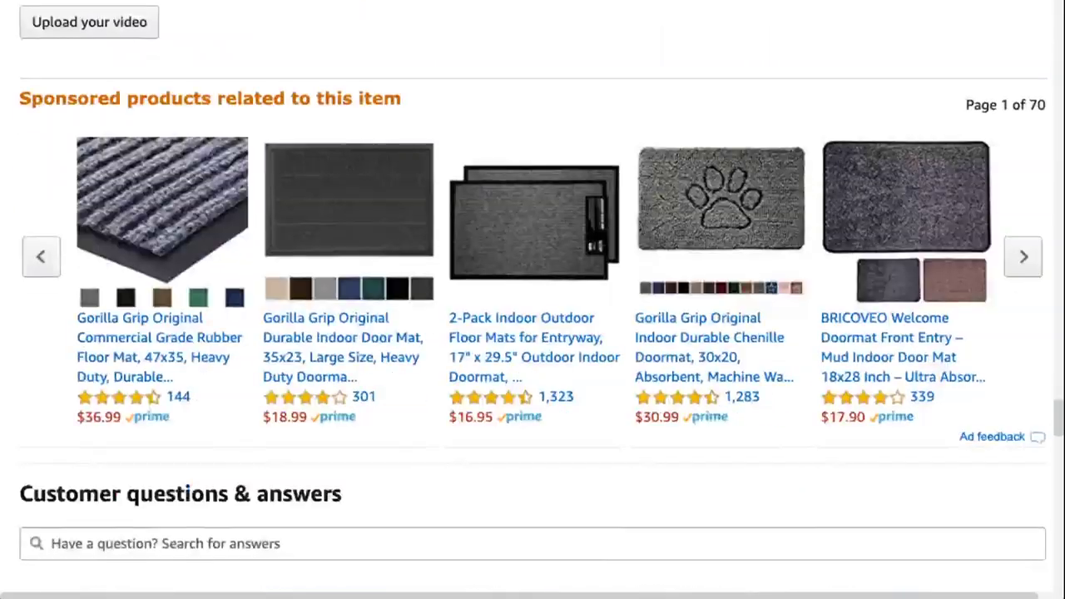
scroll(533, 299, "up", 20)
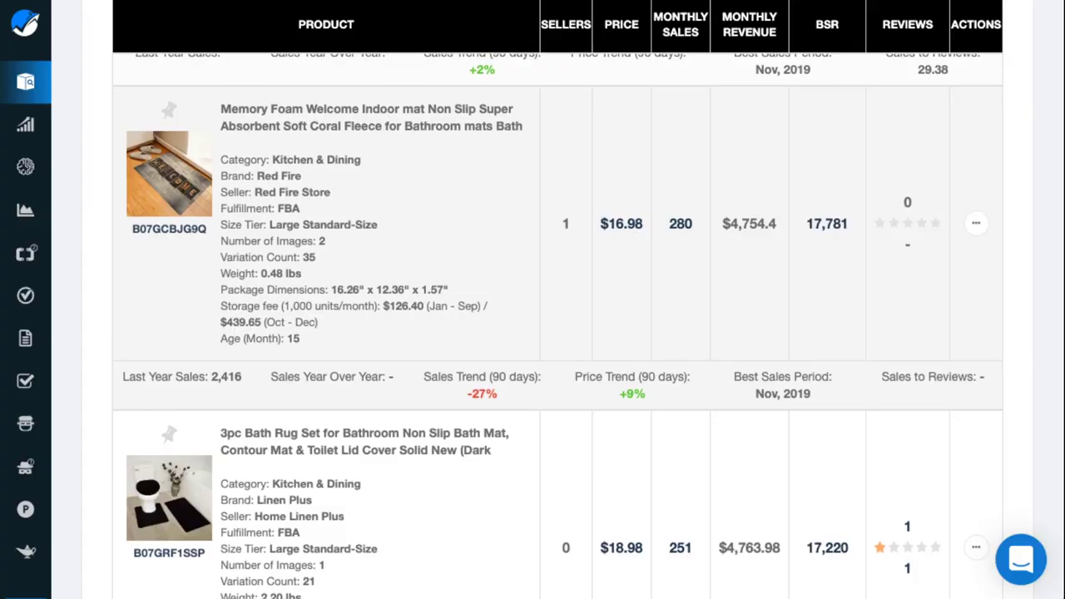
Look through the remaining Kitchen & Dining results below the Memory Foam Welcome mat
scroll(532, 299, "down", 10)
scroll(532, 324, "down", 4)
scroll(533, 324, "down", 8)
scroll(532, 324, "down", 12)
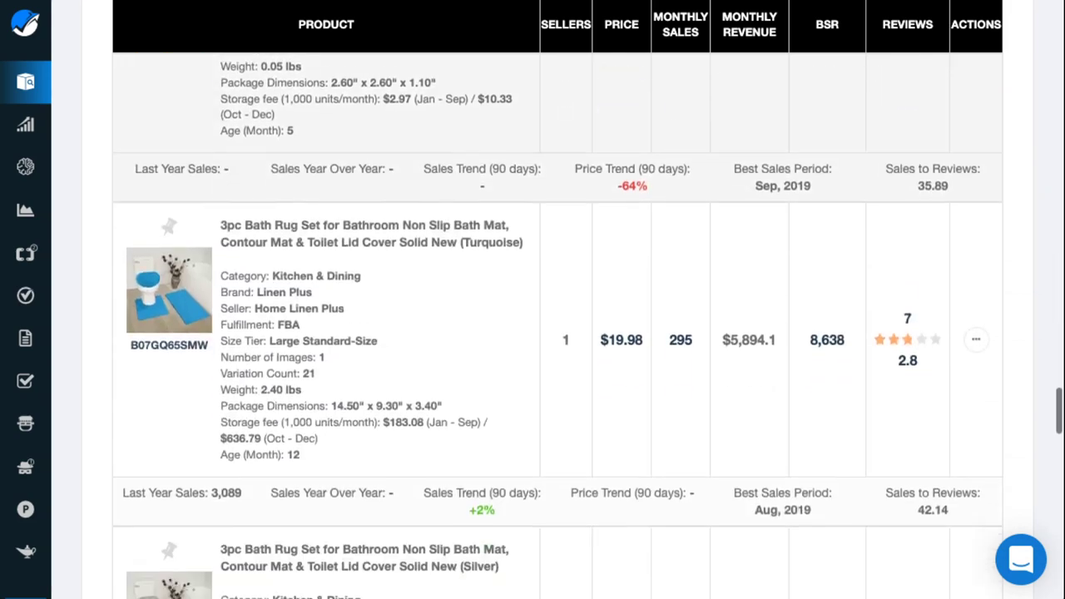
scroll(533, 325, "down", 10)
Replace the Kitchen & Dining and Pet Supplies categories with Office Products and run the search
scroll(533, 324, "up", 20)
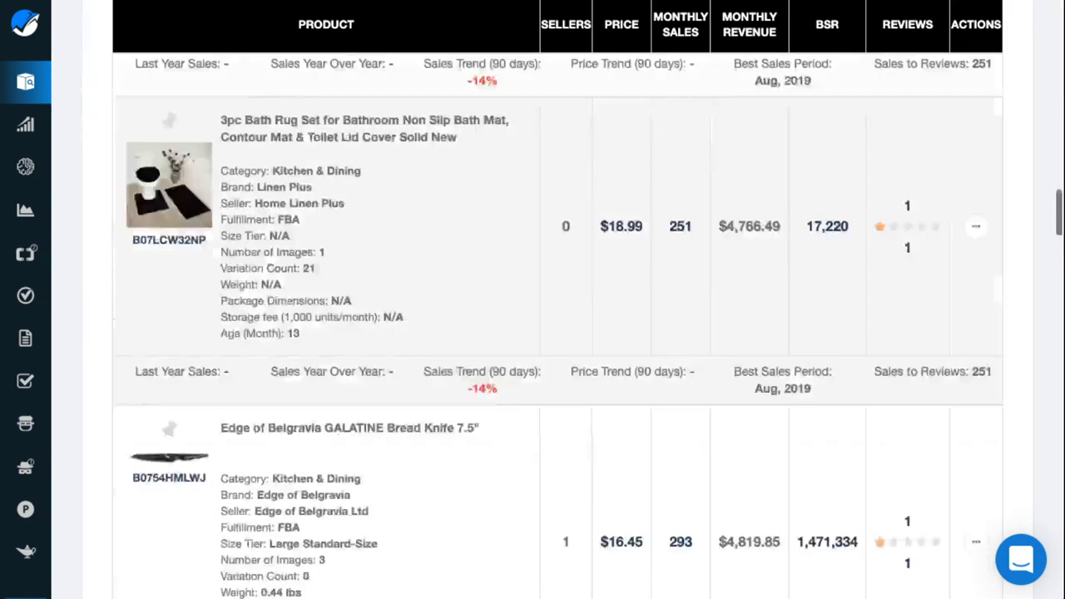
scroll(532, 325, "up", 20)
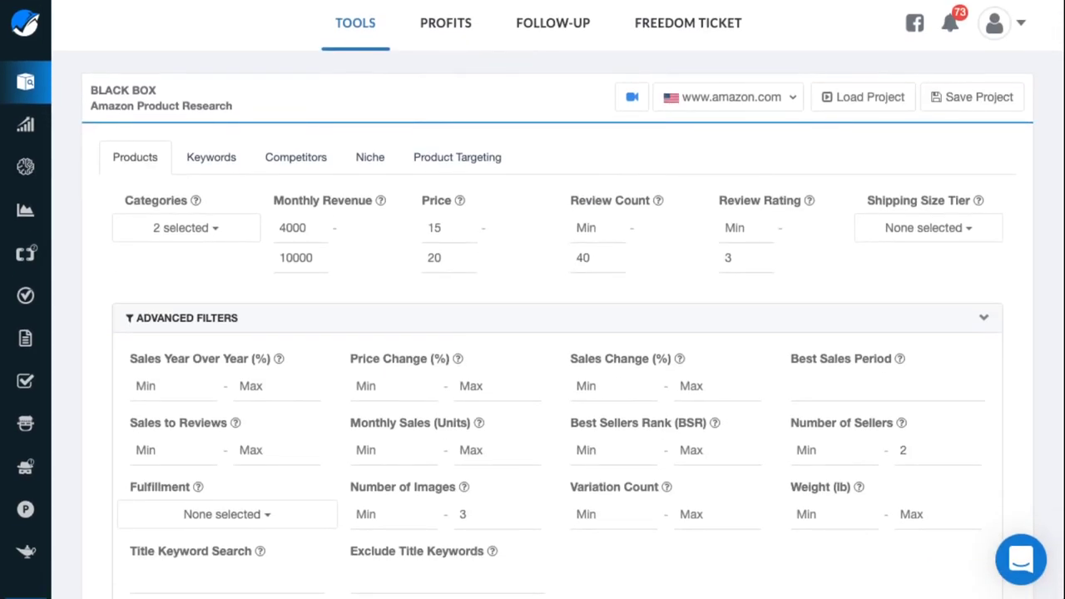
left_click(185, 227)
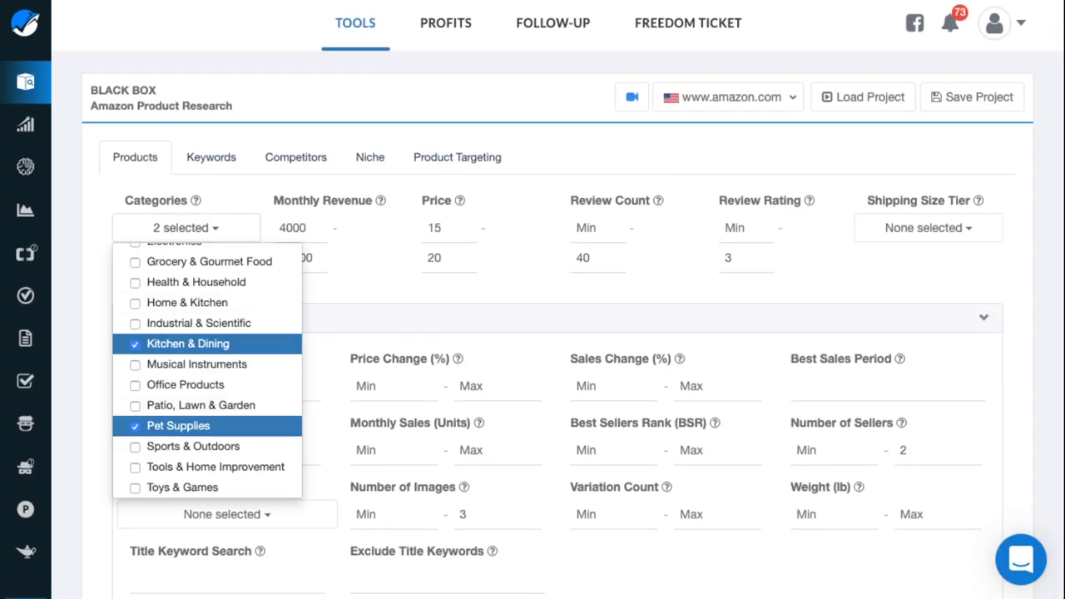
left_click(178, 425)
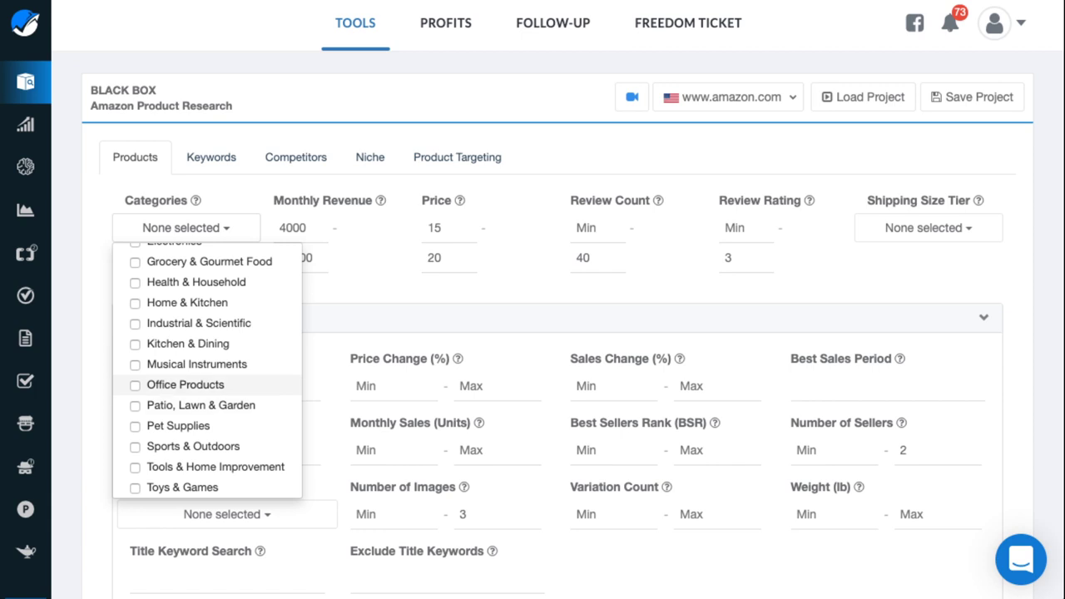
key("Escape")
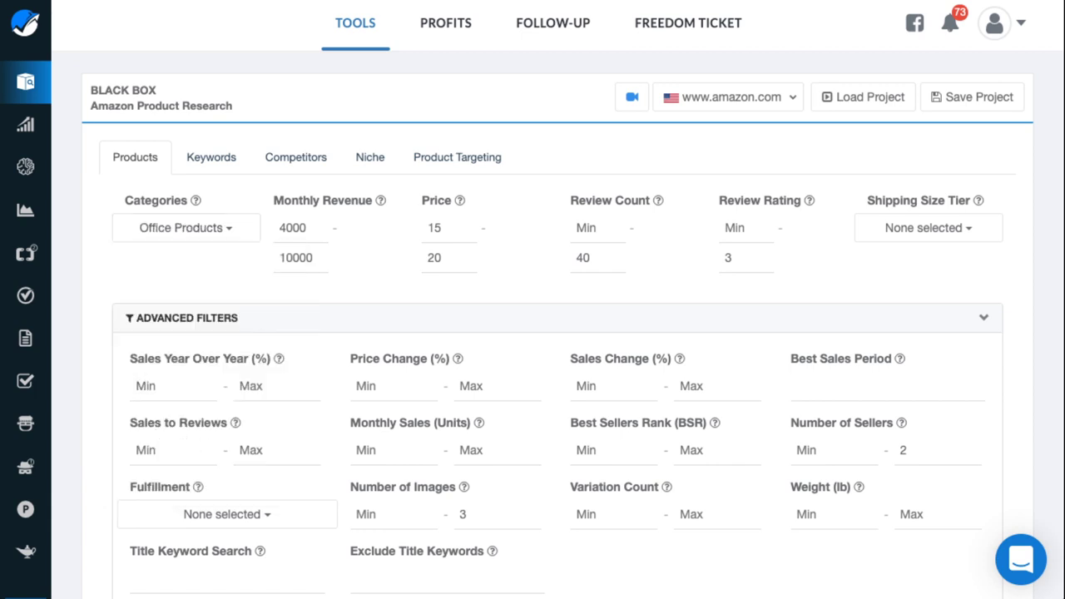
scroll(558, 333, "down", 3)
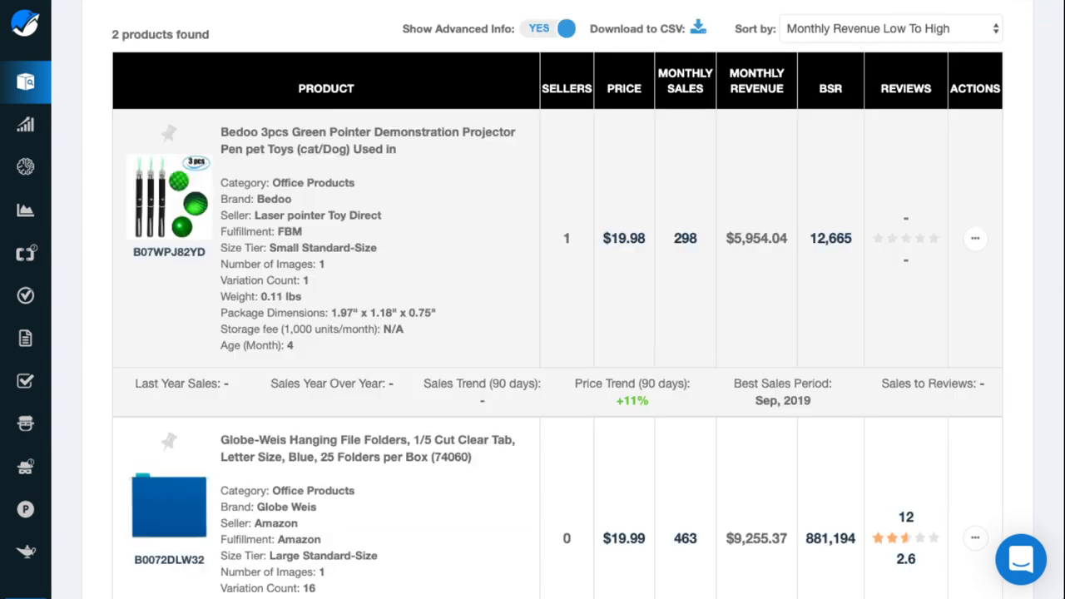
Replace the Office Products category with Tools & Home Improvement and run the search
scroll(533, 333, "down", 3)
scroll(532, 333, "up", 3)
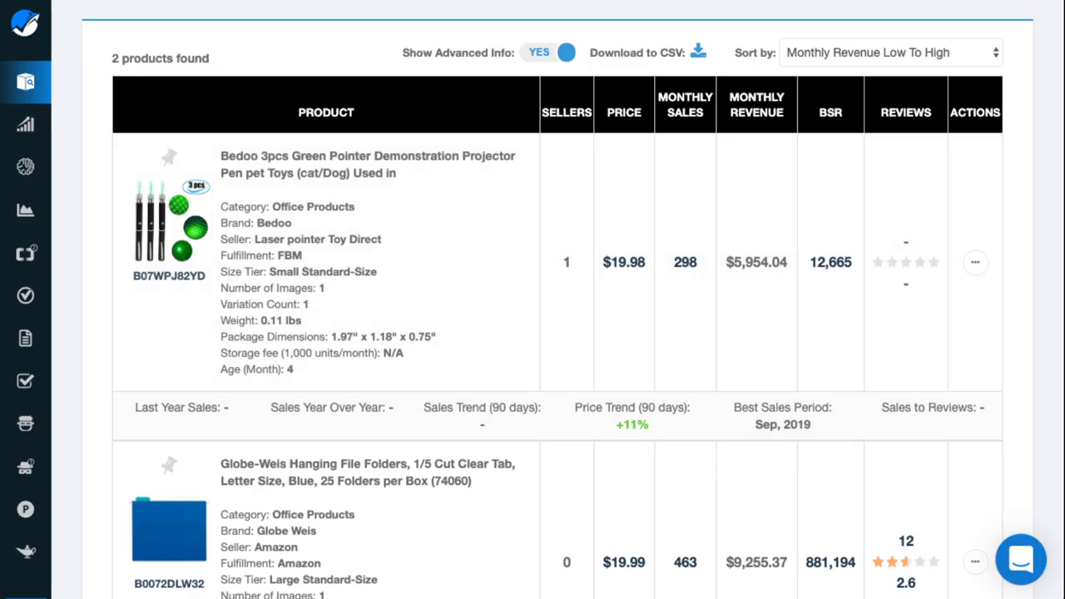
scroll(557, 333, "up", 10)
left_click(185, 165)
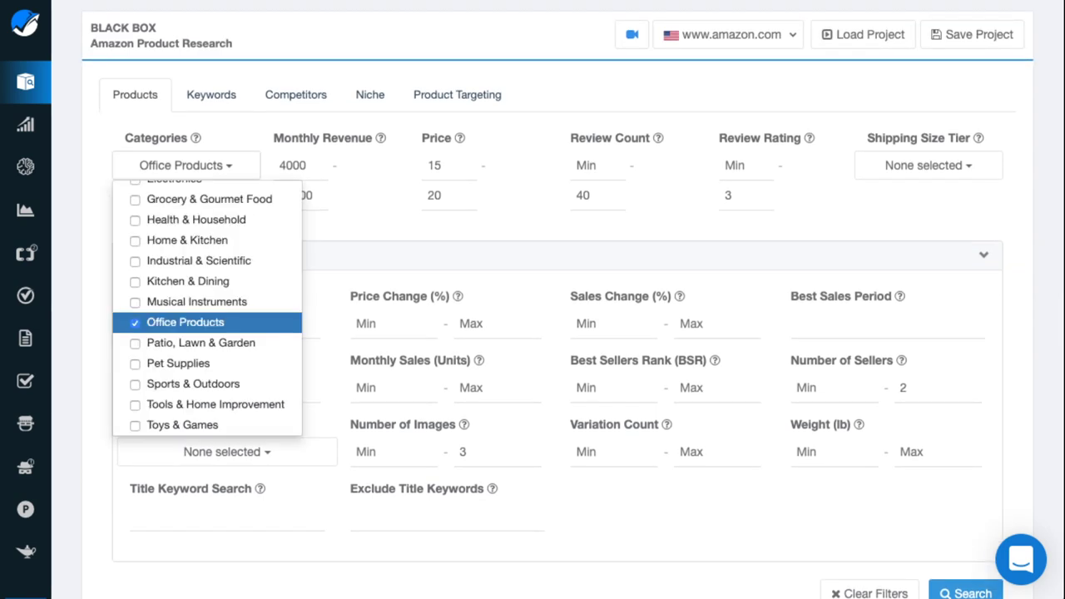
left_click(186, 322)
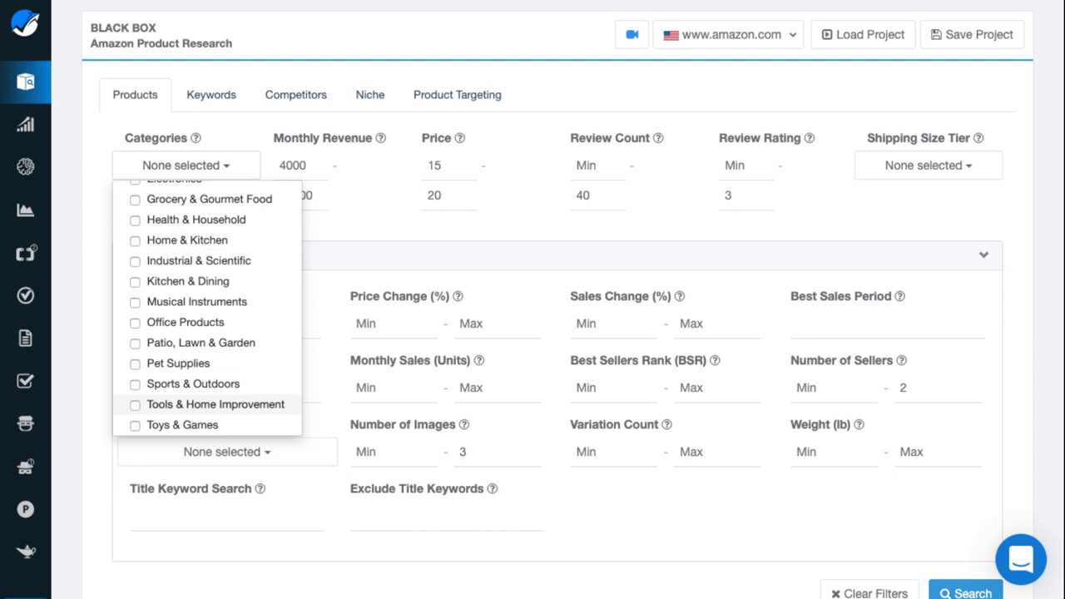
left_click(215, 404)
key("Escape")
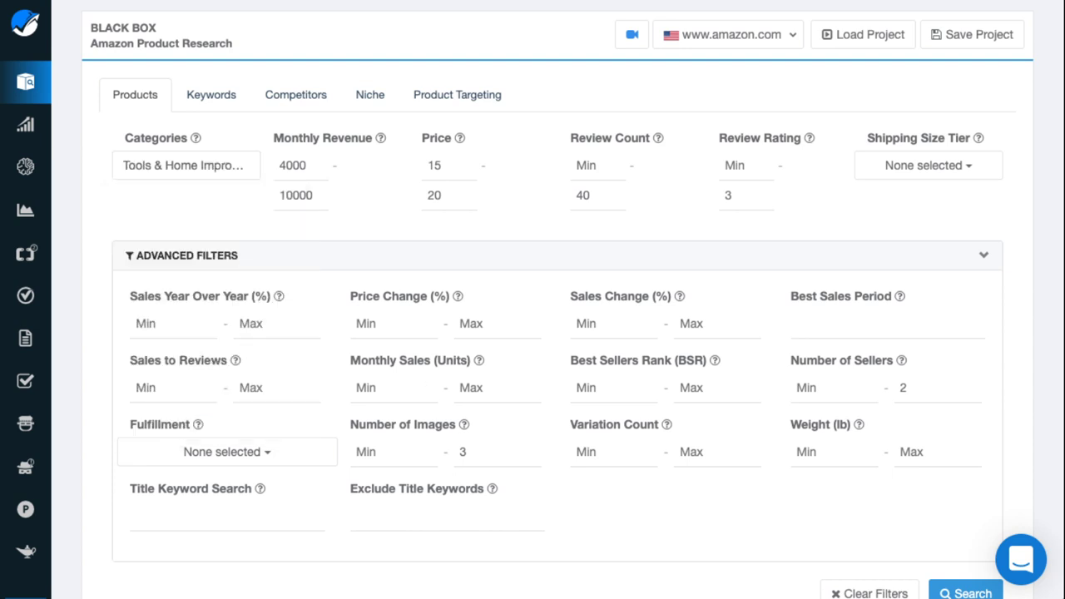
scroll(557, 303, "down", 3)
left_click(966, 455)
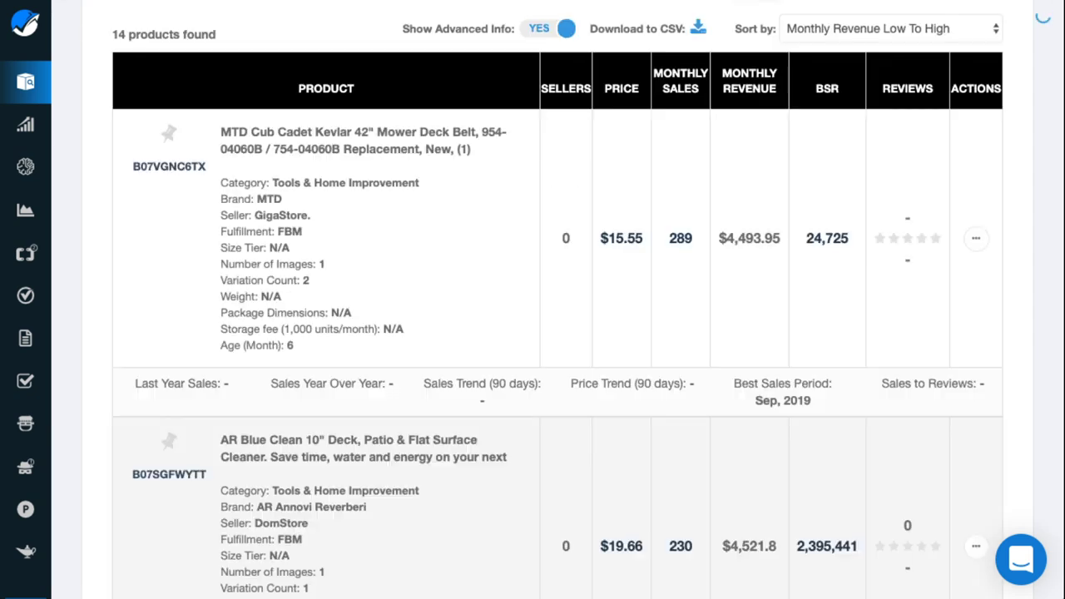
Open the AR Blue Clean 10" surface cleaner listing, review its details and related products, and return to the Black Box results
scroll(558, 333, "down", 3)
scroll(557, 333, "down", 2)
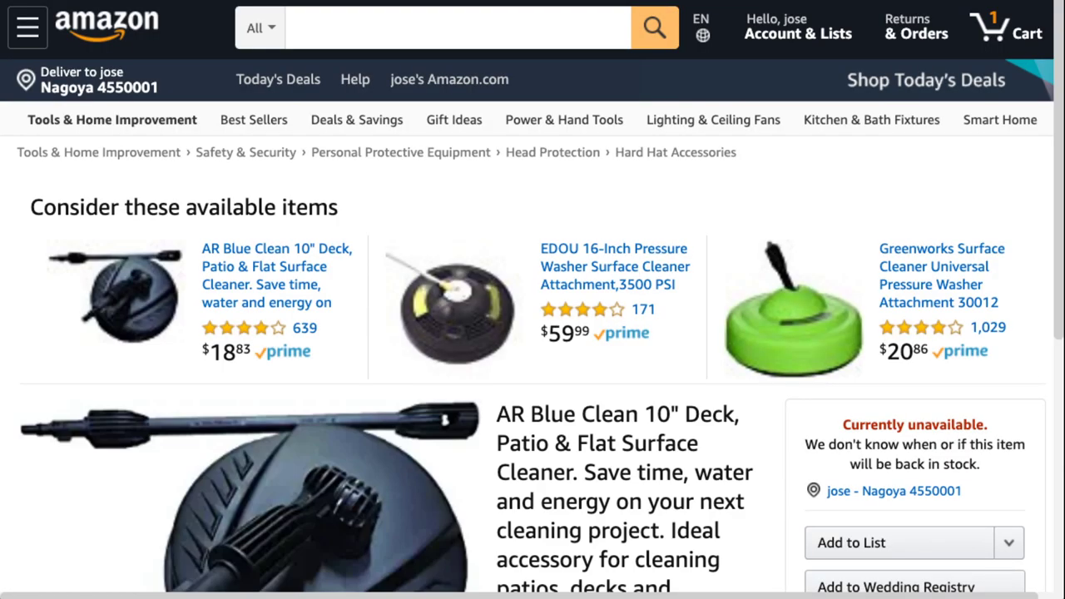
scroll(533, 333, "down", 3)
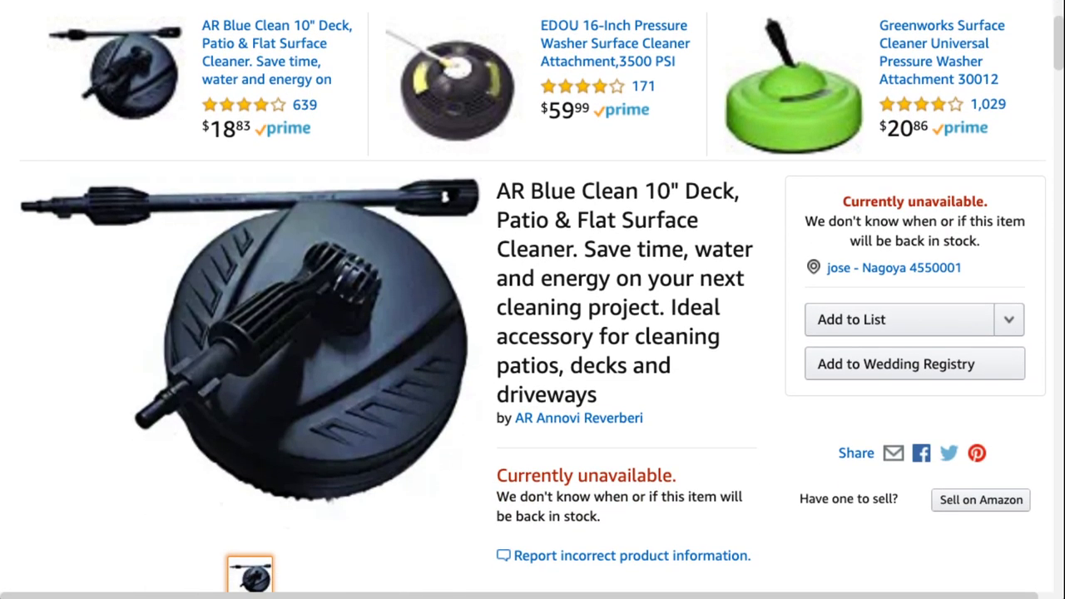
scroll(533, 333, "down", 2)
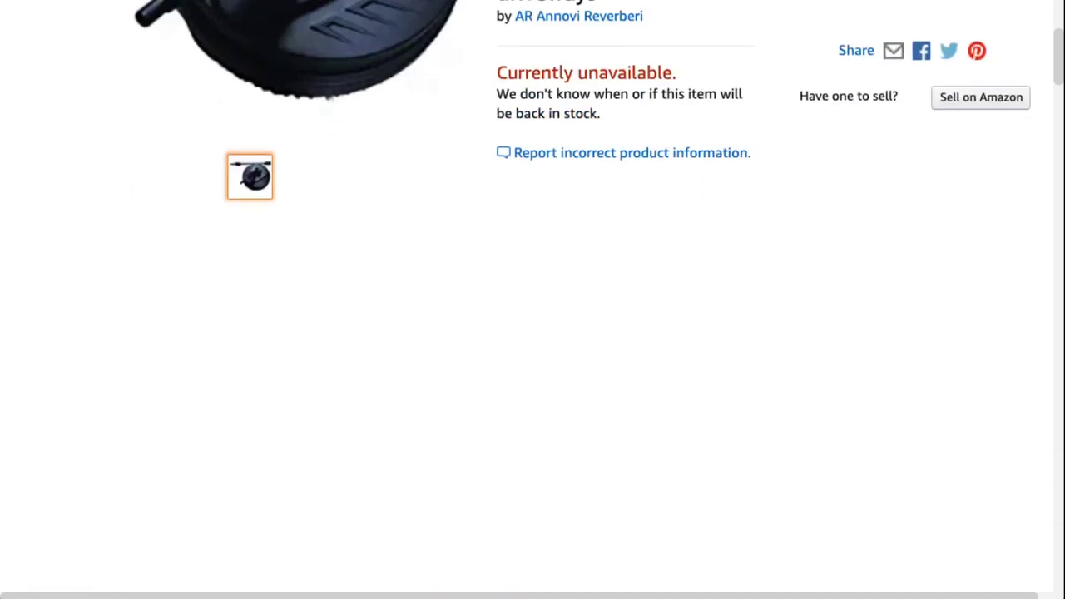
scroll(533, 299, "up", 1)
scroll(532, 300, "down", 8)
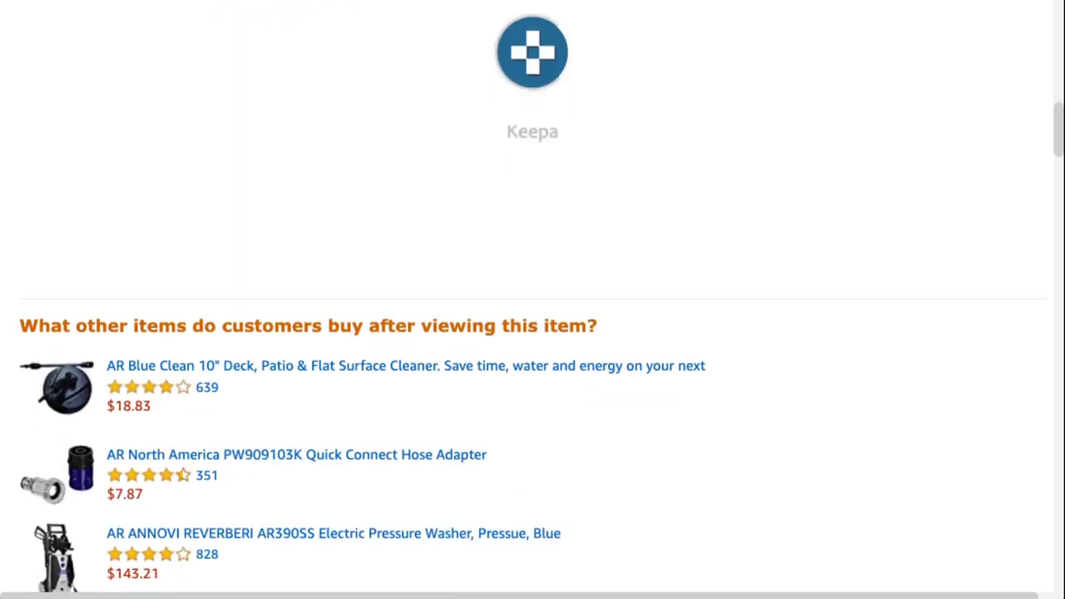
scroll(532, 374, "down", 6)
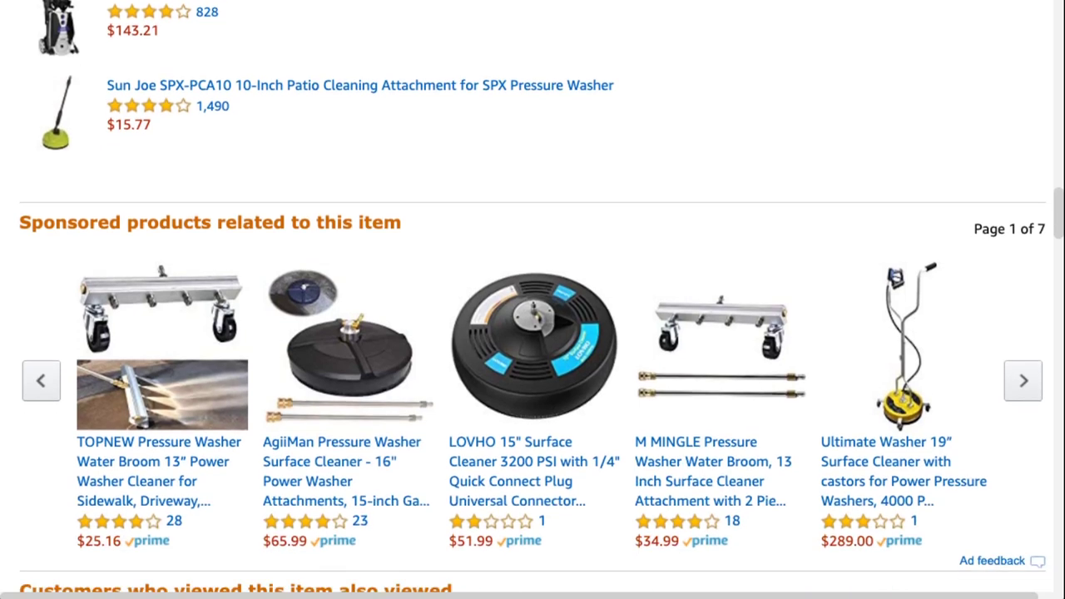
scroll(532, 374, "down", 2)
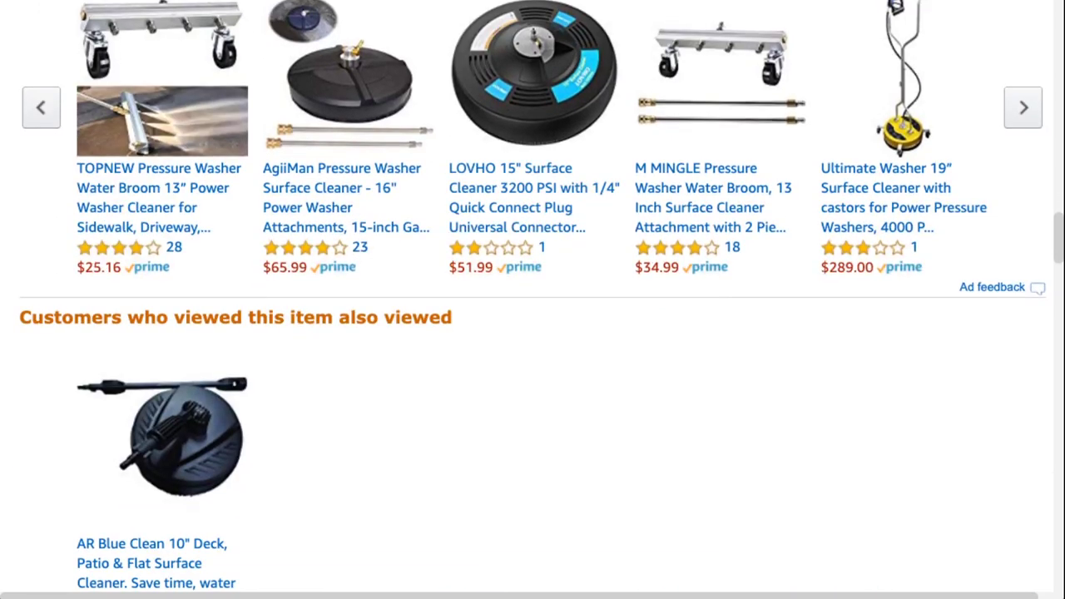
scroll(533, 300, "up", 20)
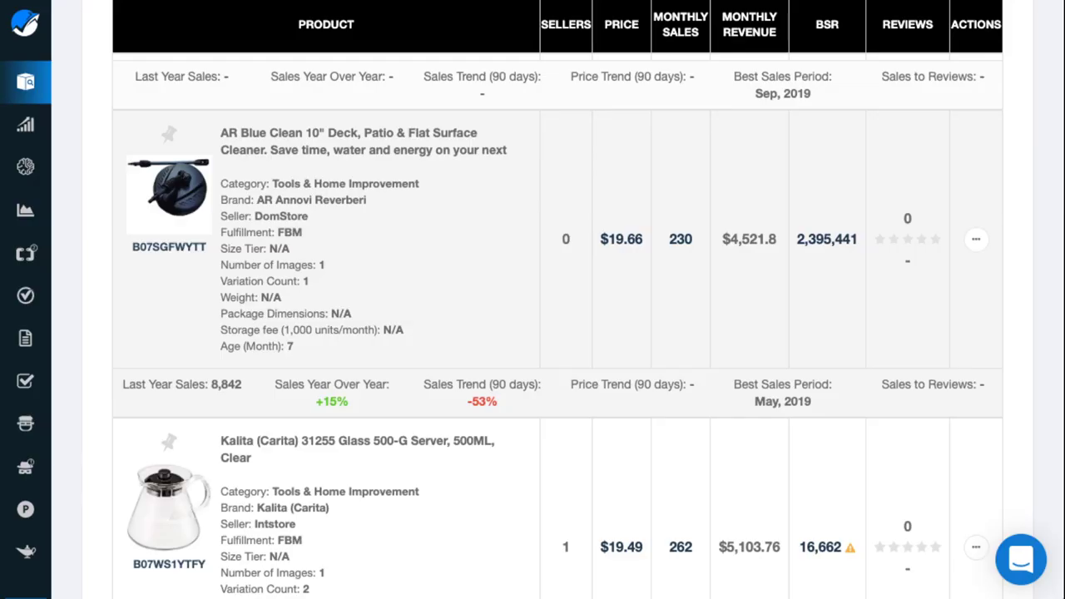
Look through the Tools & Home Improvement results below the surface cleaner down to the Feeke lock sets with 17pcs kits
scroll(557, 325, "down", 7)
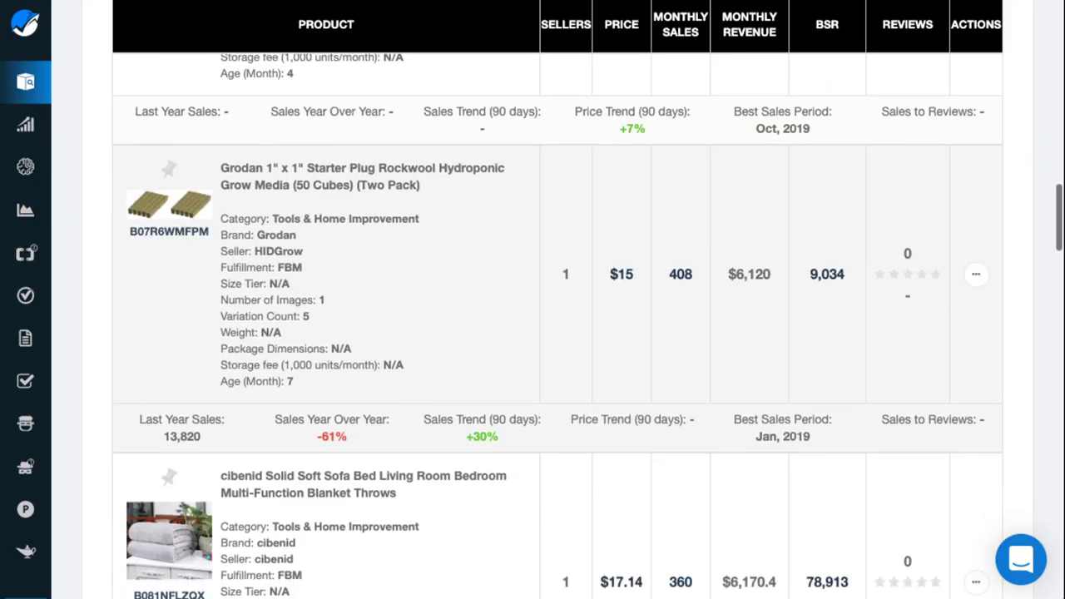
scroll(558, 325, "down", 1)
scroll(557, 325, "down", 8)
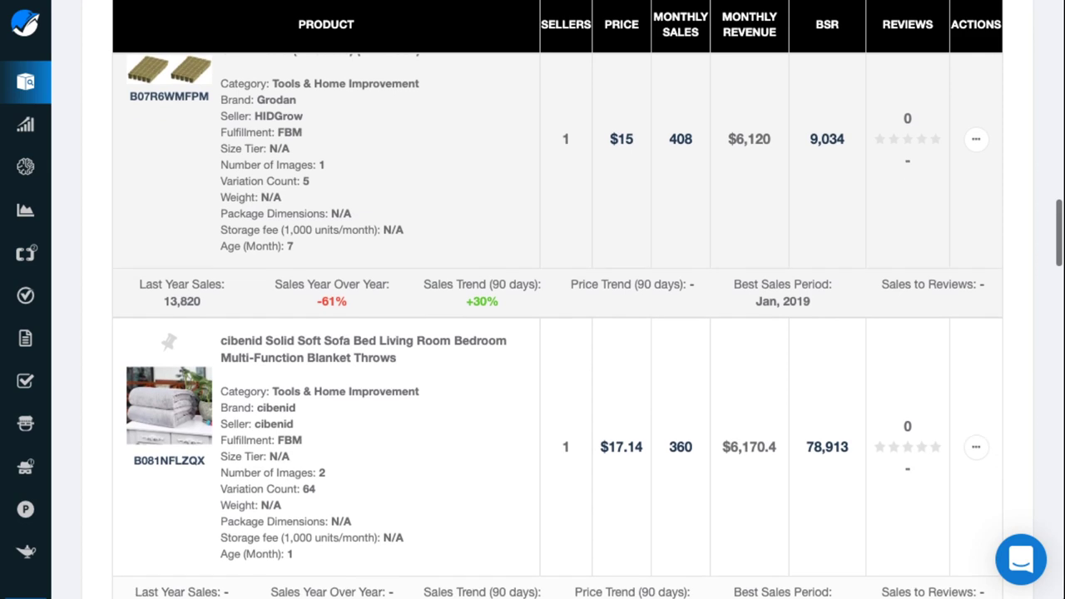
scroll(558, 324, "down", 5)
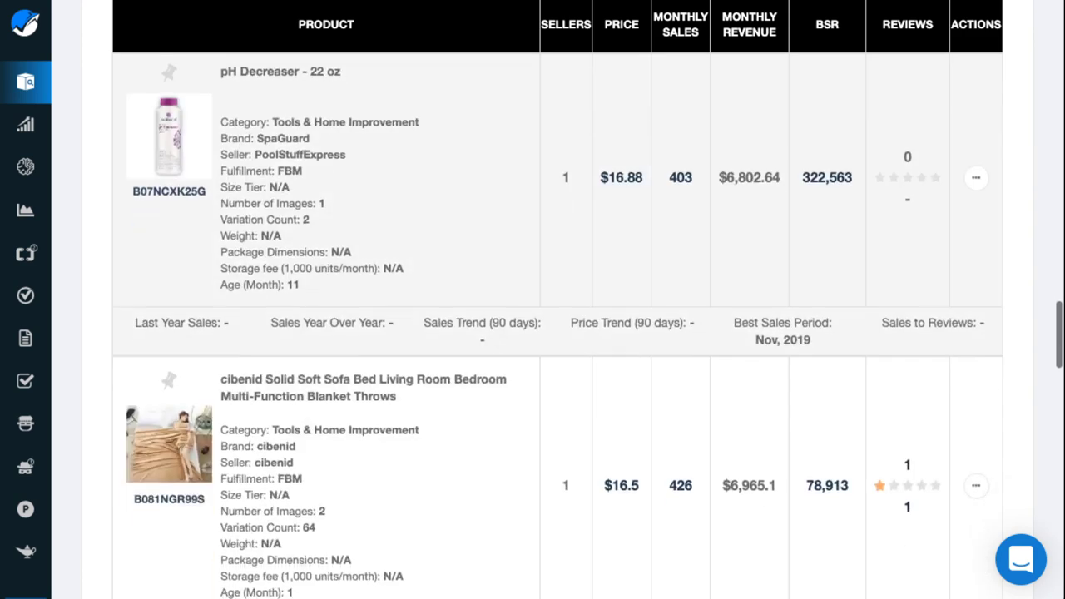
scroll(557, 325, "down", 6)
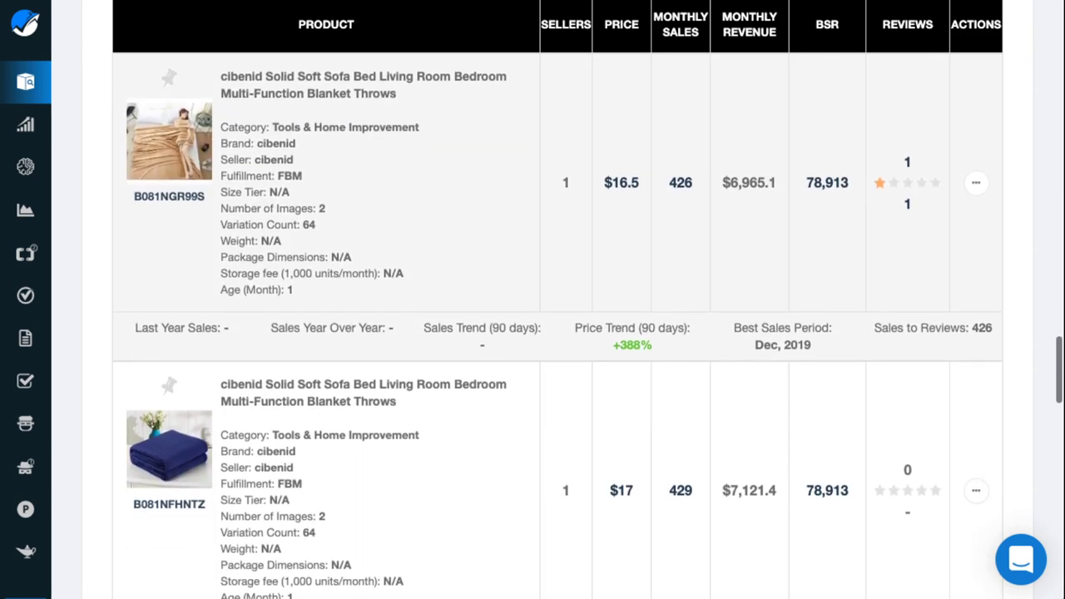
scroll(558, 325, "down", 1)
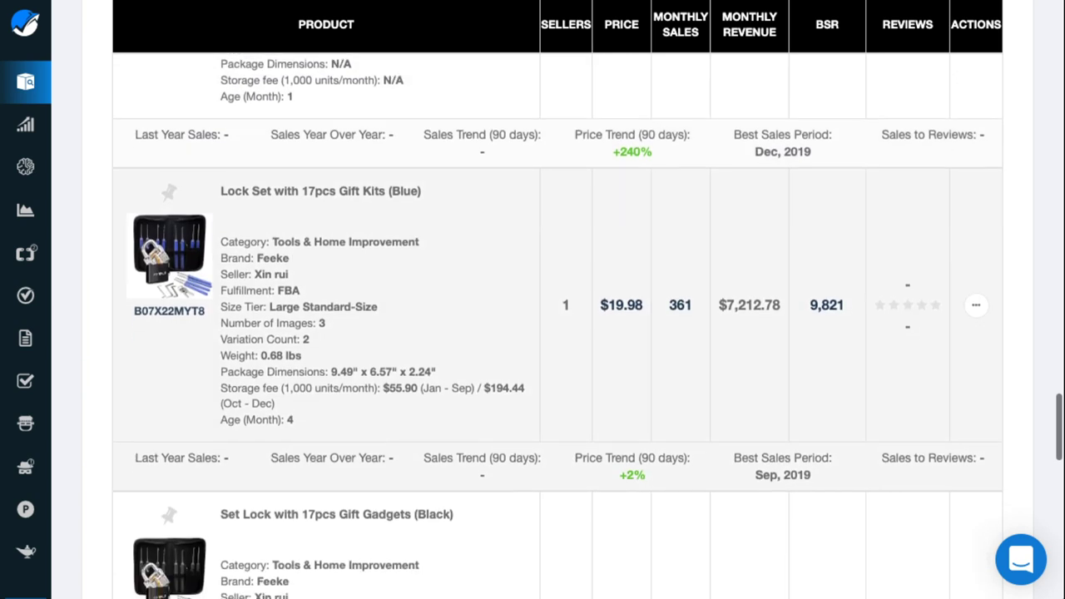
scroll(557, 324, "down", 1)
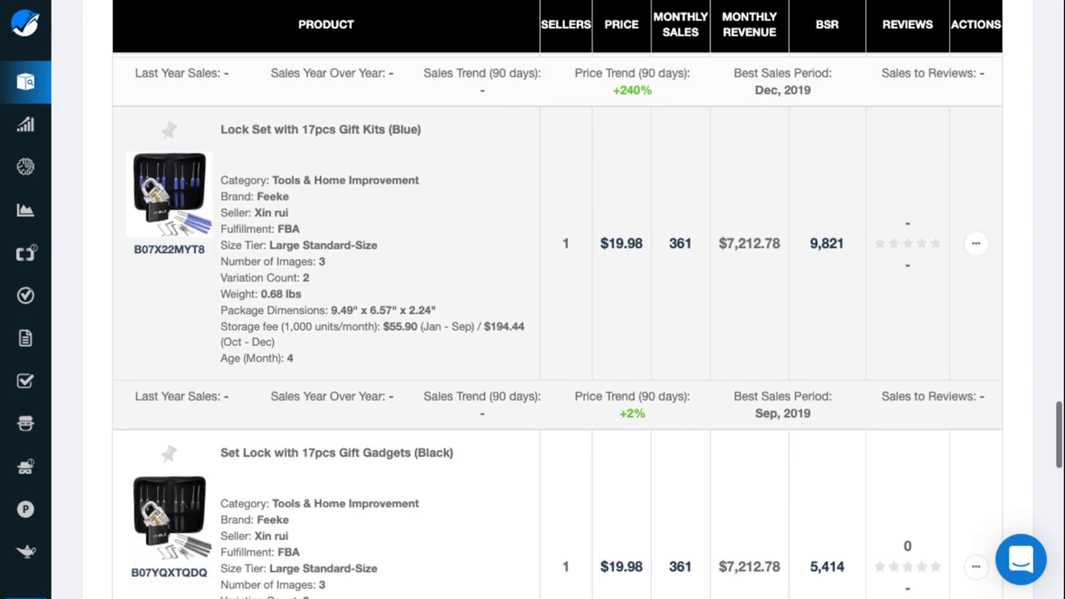
scroll(557, 324, "down", 2)
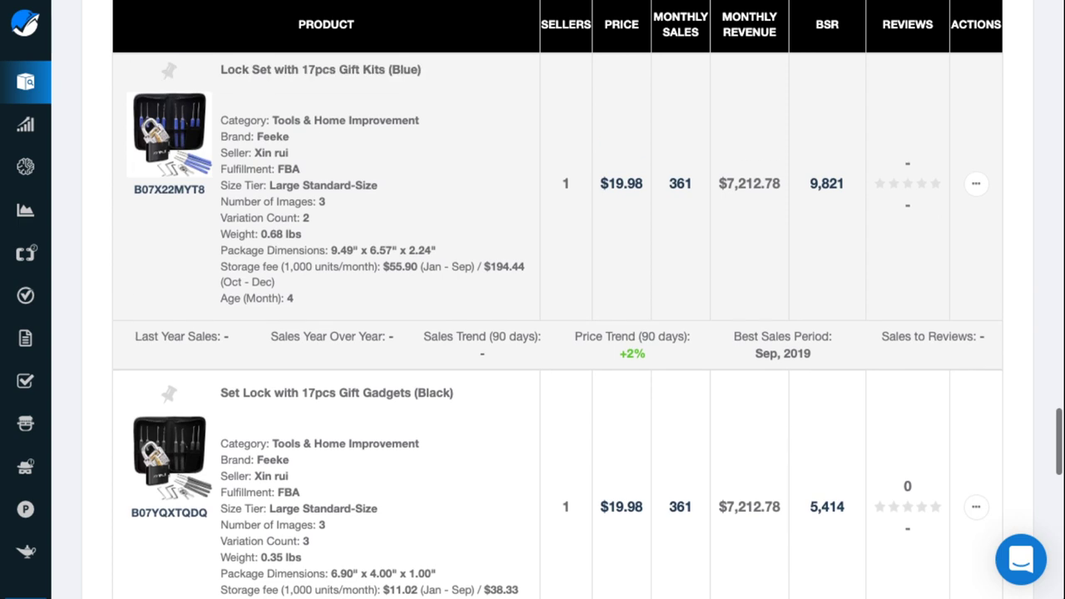
scroll(557, 324, "up", 1)
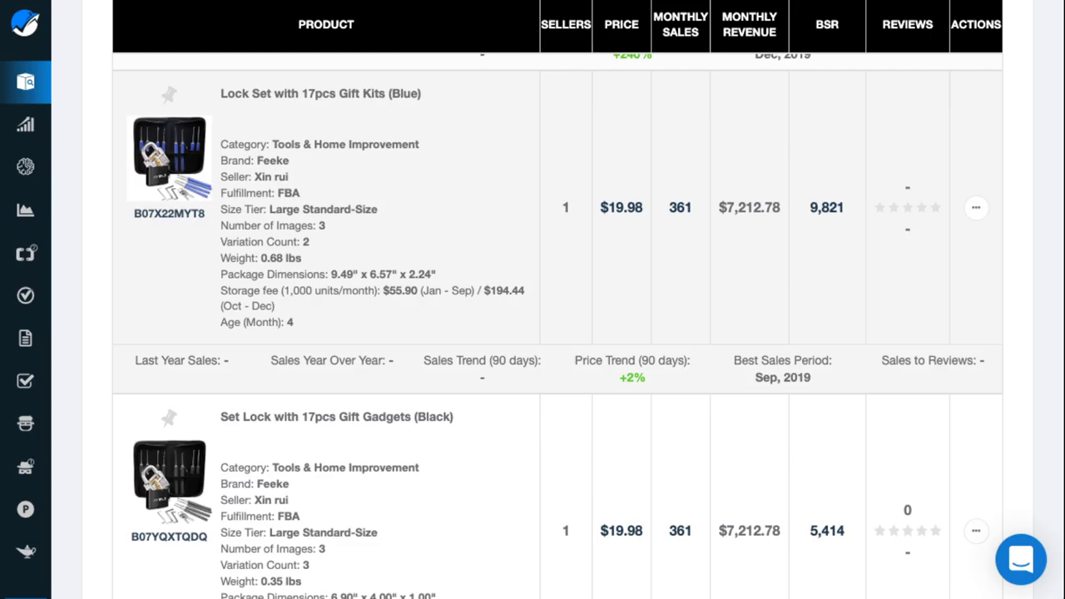
Open the Variety Pack German Incense Cones listing from the results below the lock sets and review its availability and lower-priced alternatives
scroll(557, 324, "down", 10)
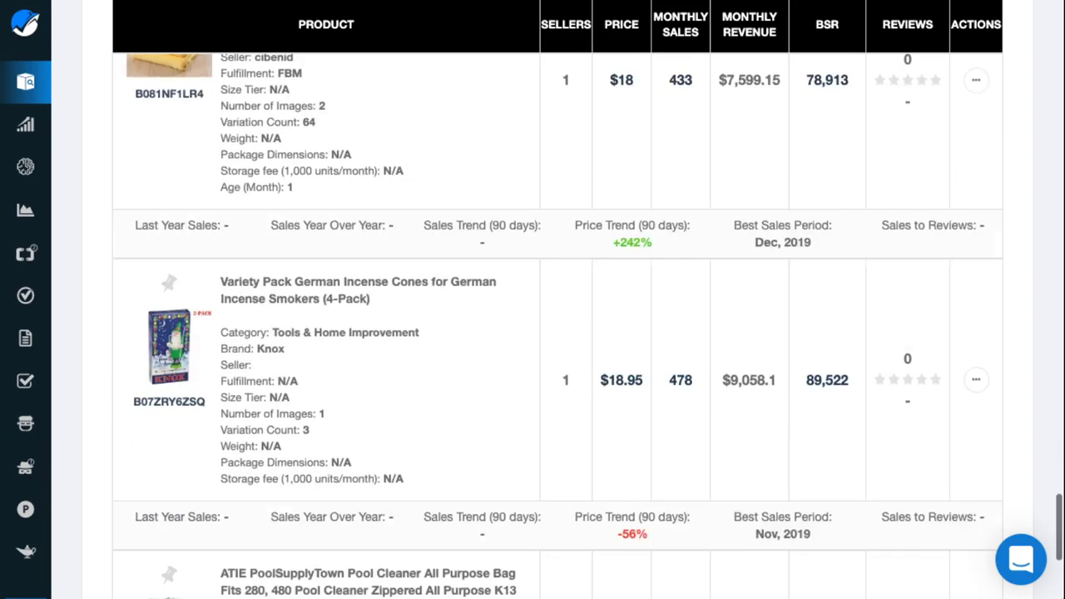
scroll(557, 325, "down", 3)
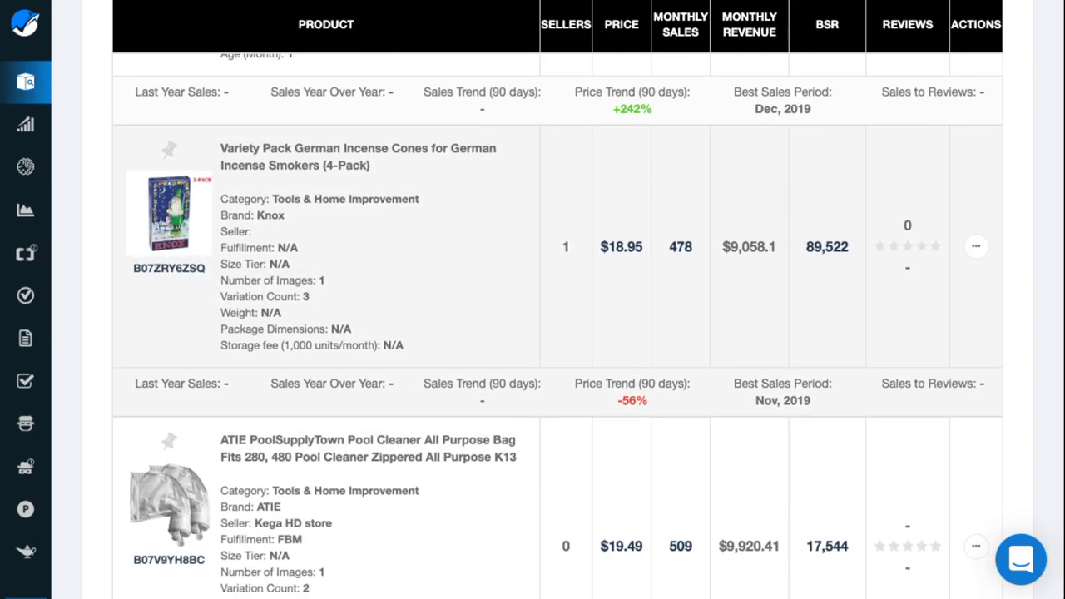
scroll(557, 324, "down", 1)
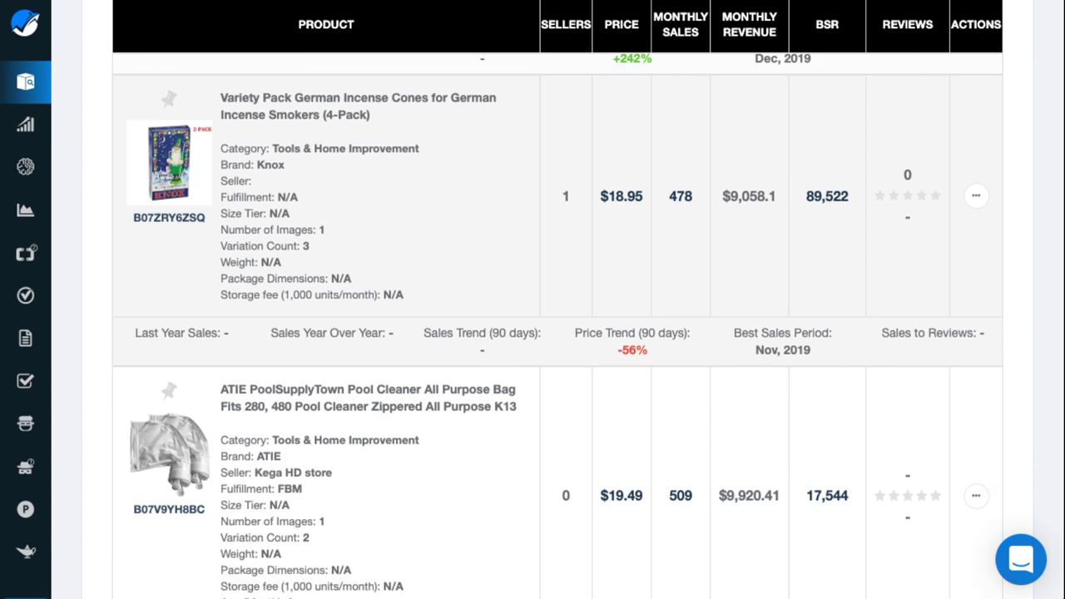
scroll(557, 324, "down", 1)
scroll(557, 325, "up", 1)
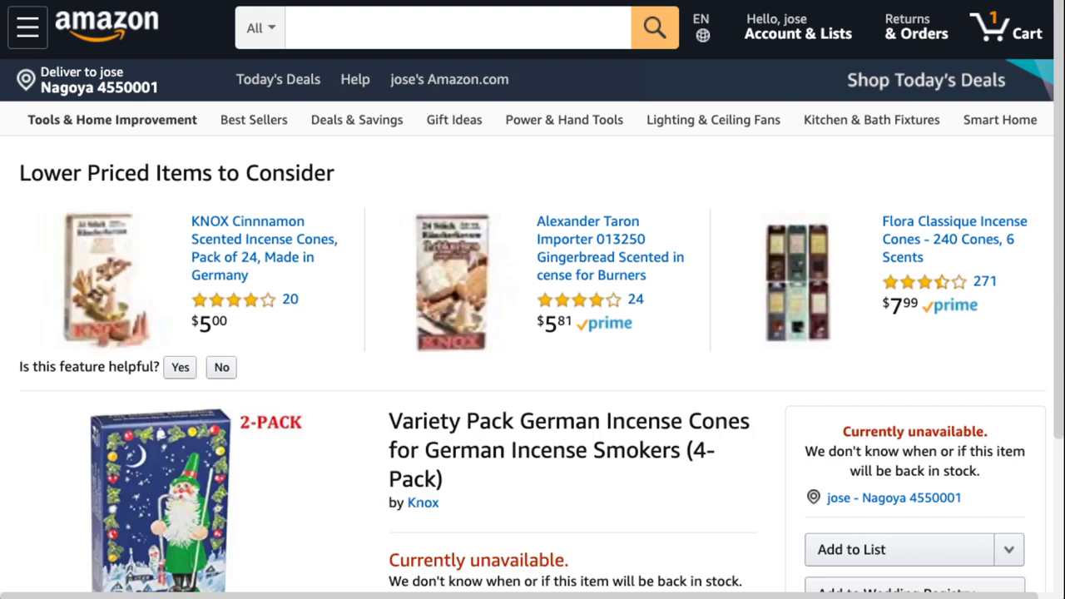
scroll(532, 325, "down", 2)
scroll(532, 300, "down", 1)
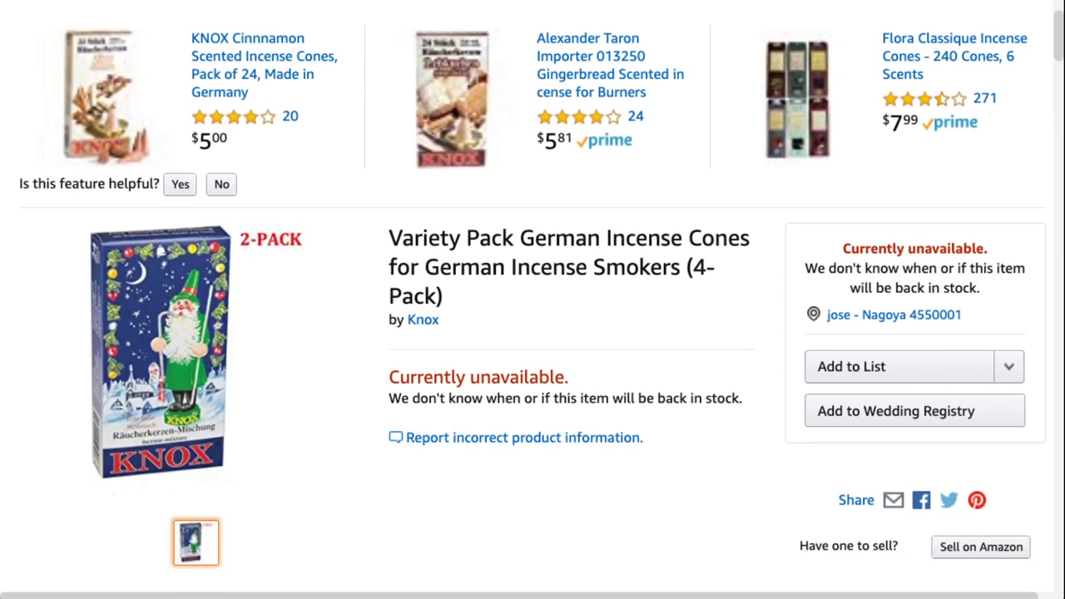
scroll(532, 299, "down", 1)
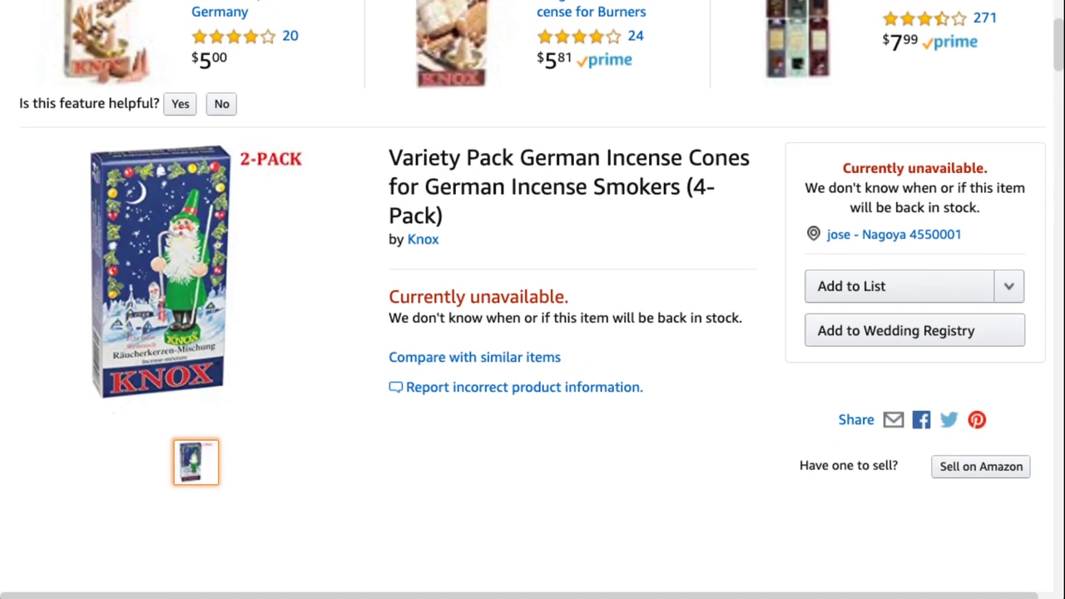
scroll(230, 255, "down", 1)
mouse_move(230, 254)
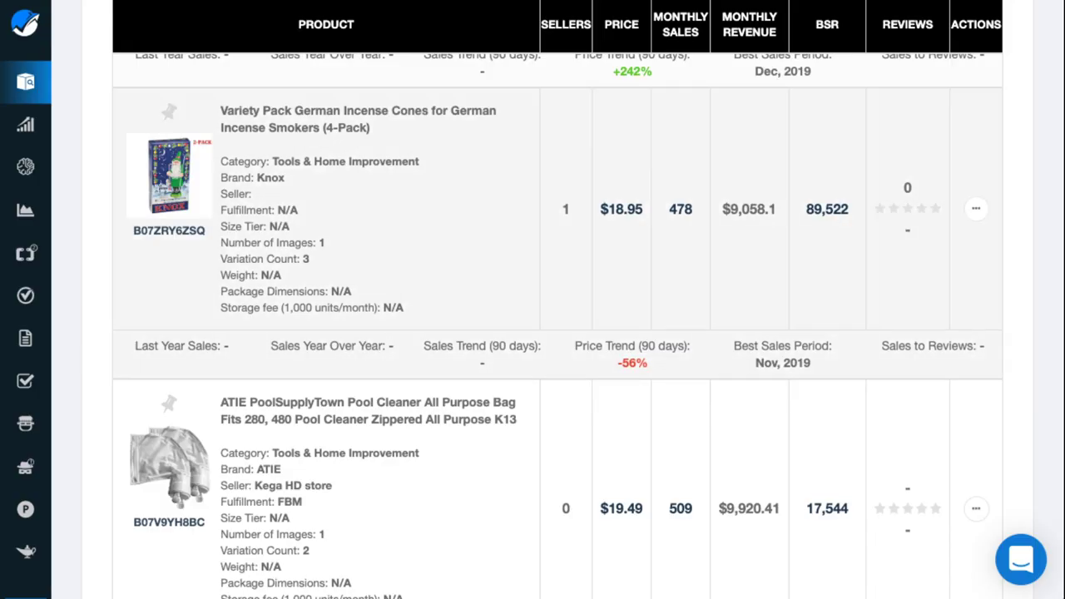
Check the final result, the ATIE pool cleaner bag, and go back up to the Black Box search filters
scroll(557, 332, "down", 4)
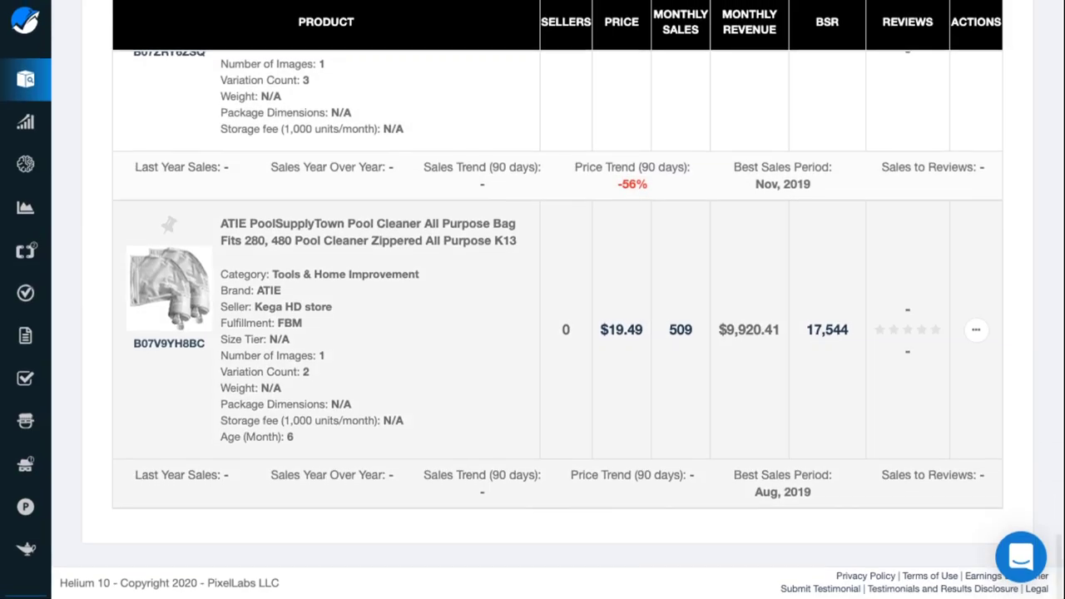
scroll(557, 333, "up", 4)
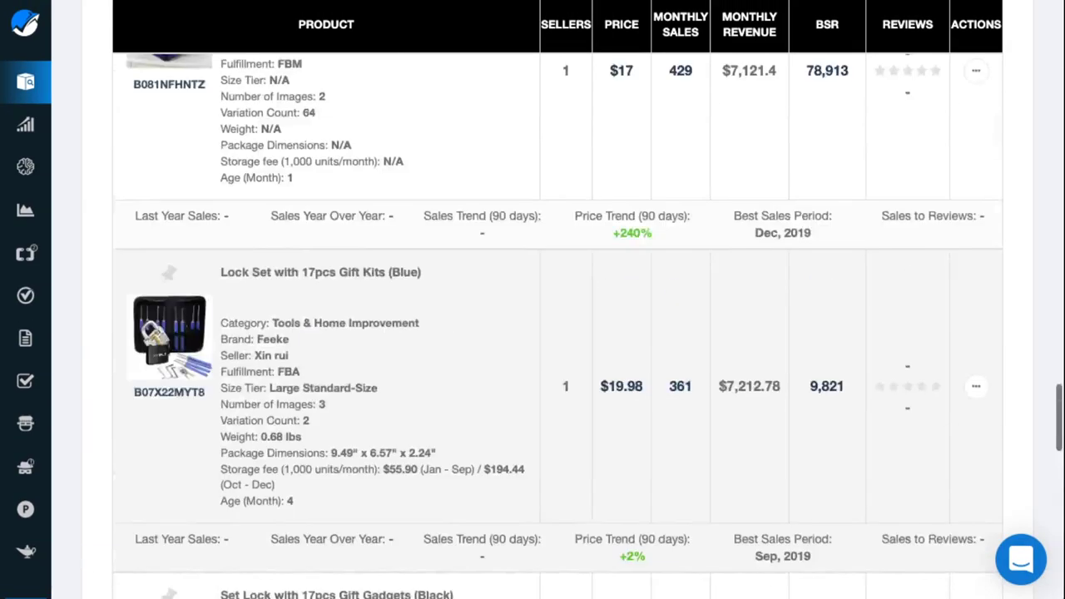
scroll(557, 332, "up", 15)
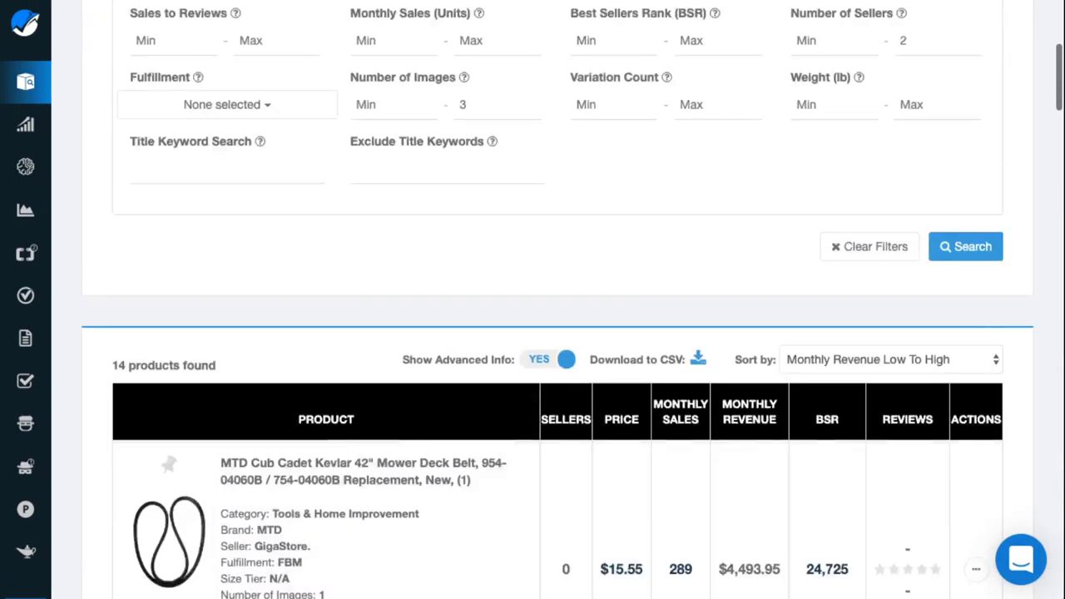
scroll(557, 333, "up", 2)
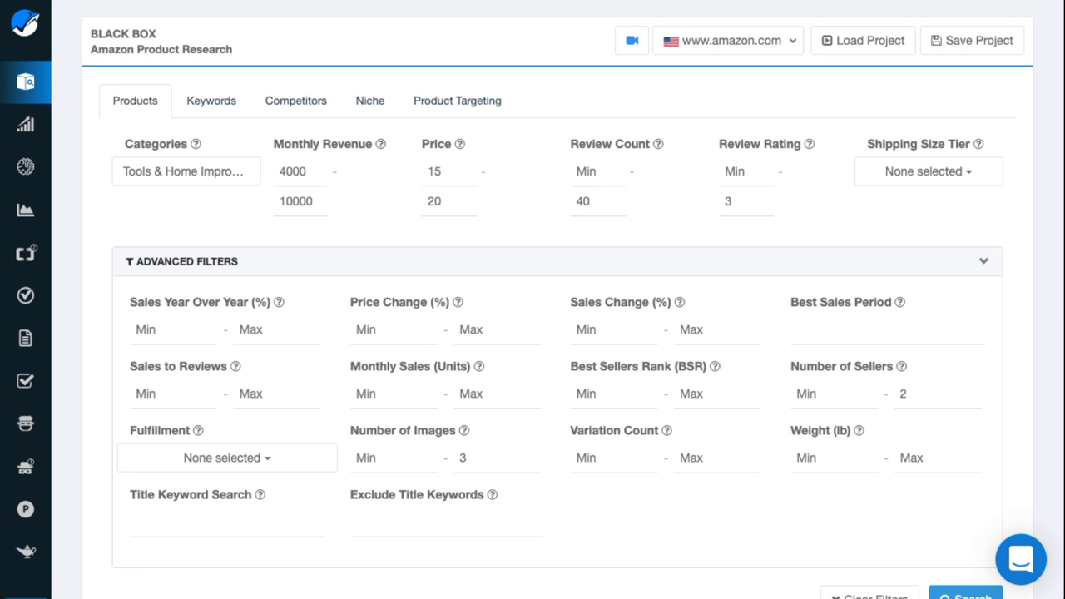
scroll(557, 332, "down", 2)
scroll(557, 332, "up", 2)
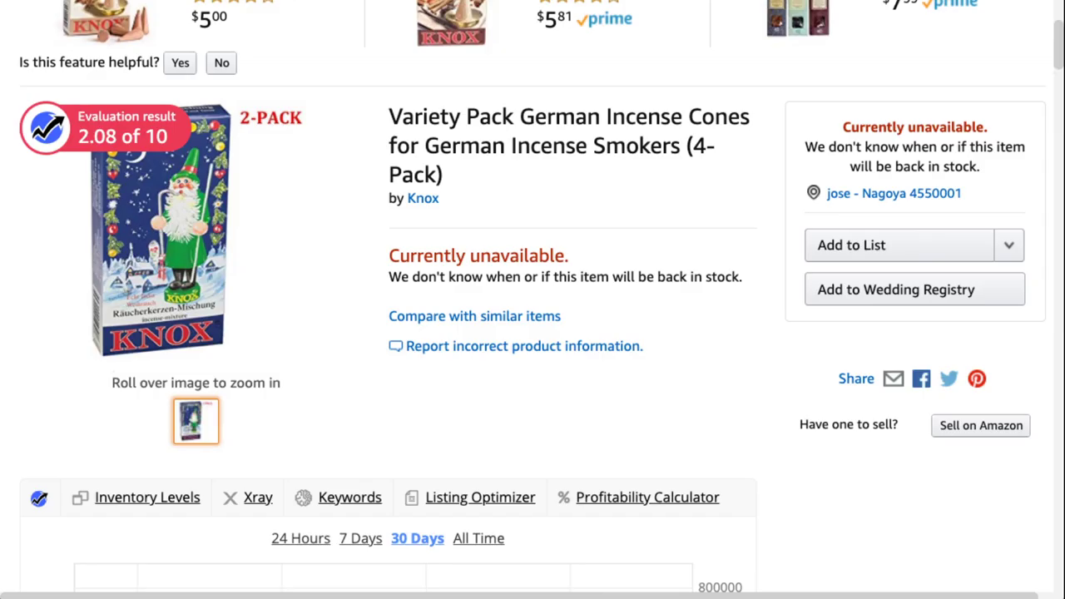
Revisit the open listings for the incense cones and welcome mat, and review the Christmas wine tumbler's images and description
scroll(532, 299, "up", 4)
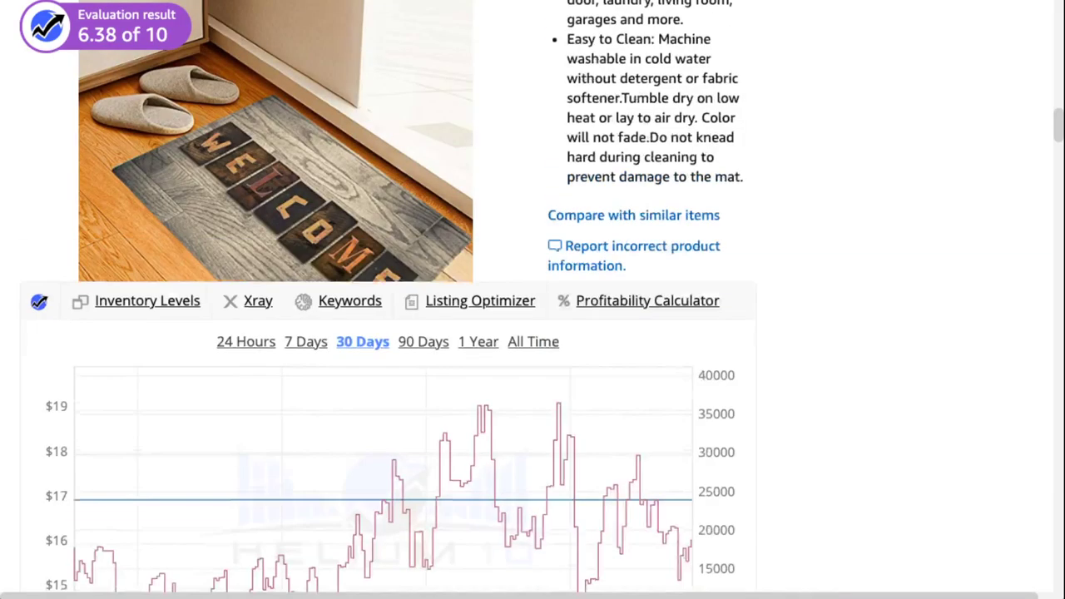
scroll(532, 299, "up", 2)
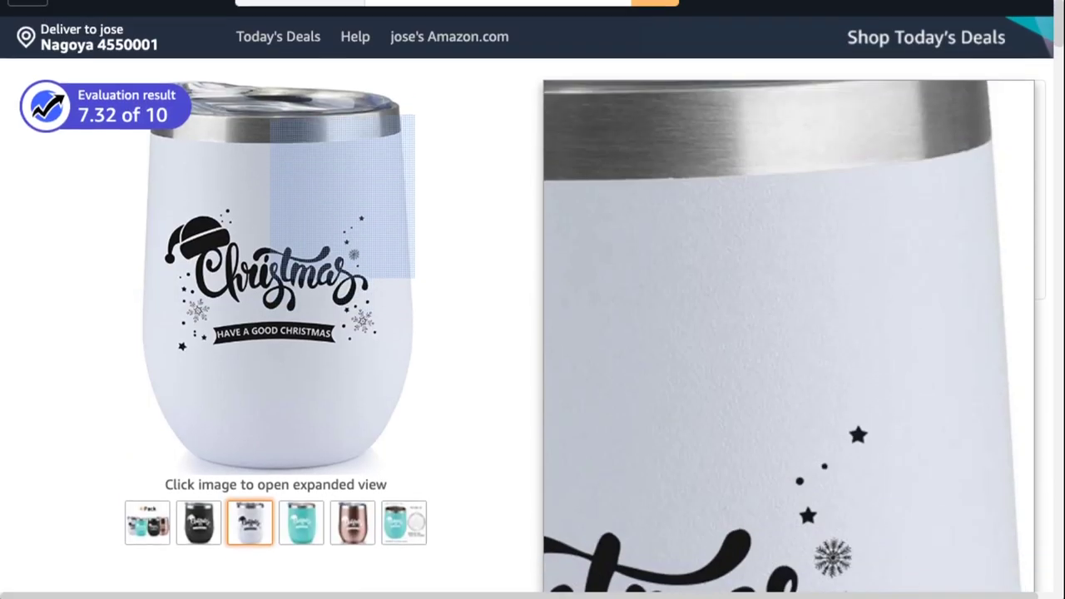
scroll(657, 299, "down", 10)
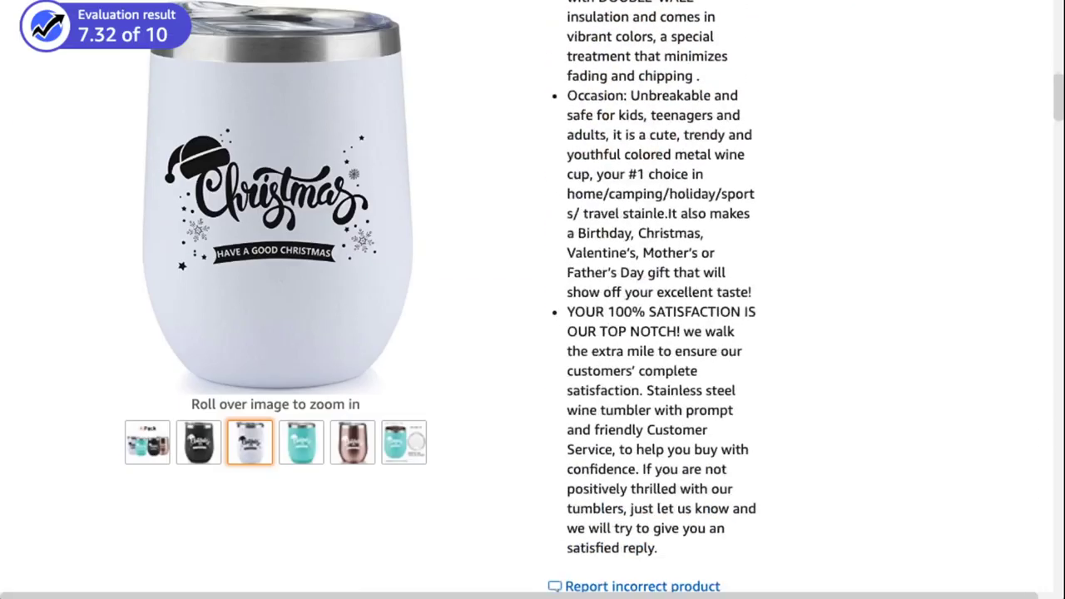
Review the Christmas wine tumbler's price history and sales rank charts, and compare the sponsored and also-shopped-for tumblers below them
scroll(533, 300, "down", 15)
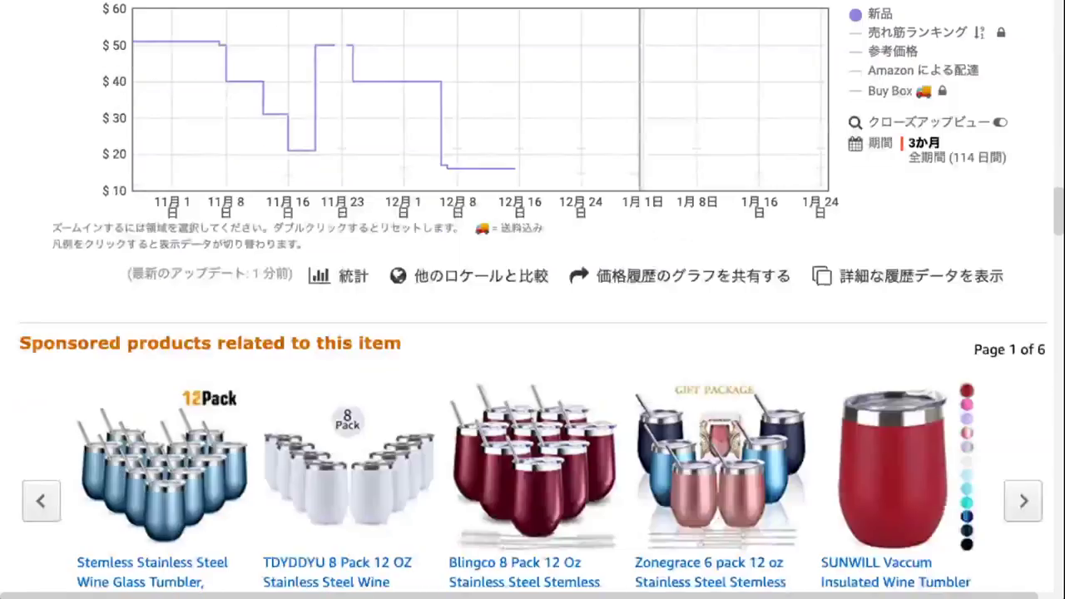
scroll(532, 299, "down", 6)
scroll(707, 208, "up", 2)
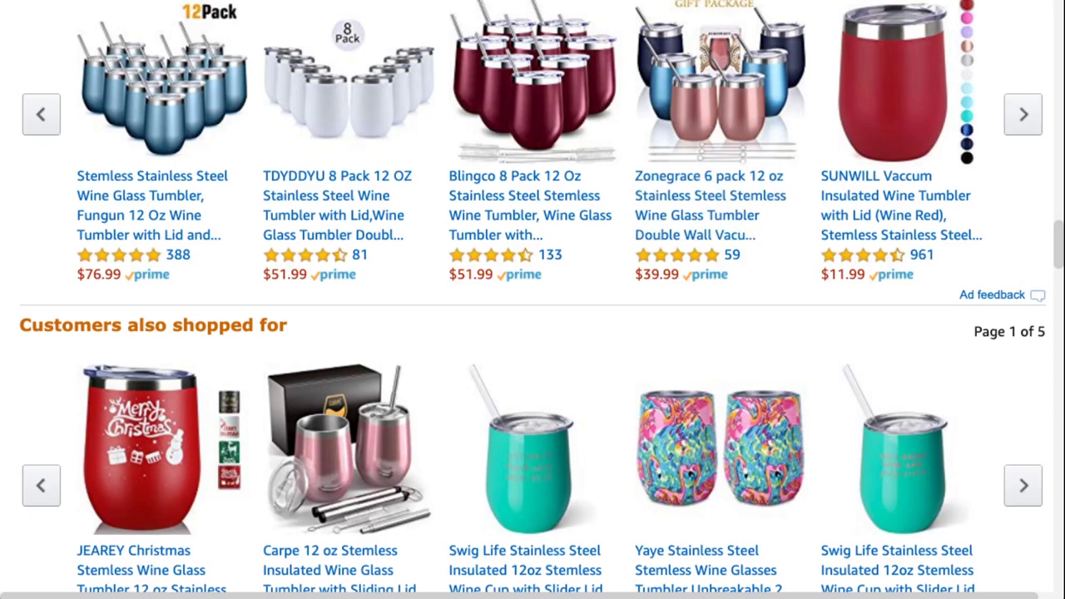
scroll(530, 376, "down", 3)
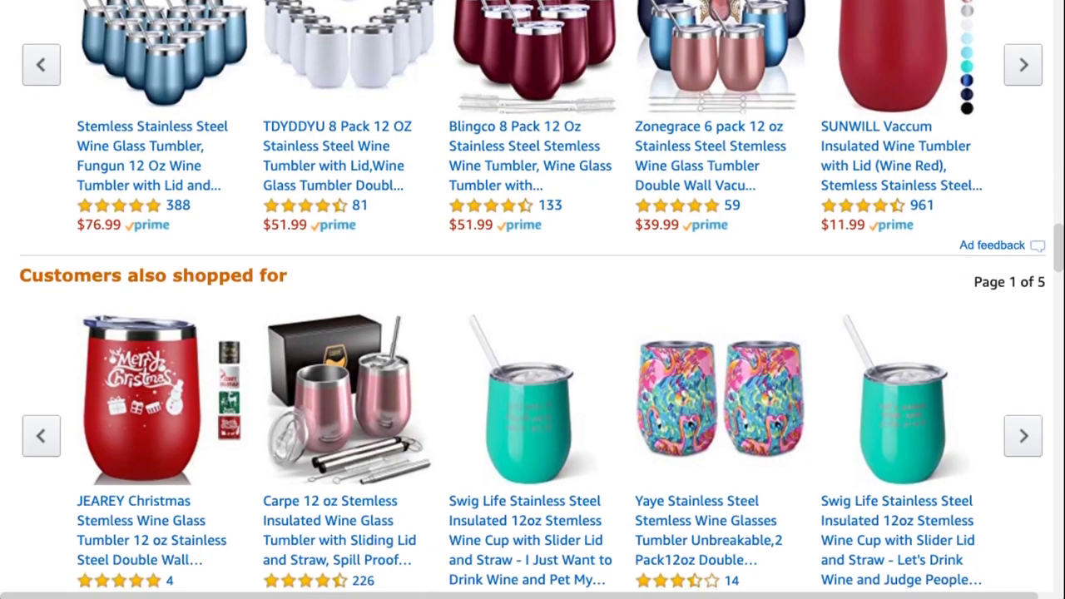
scroll(529, 399, "up", 1)
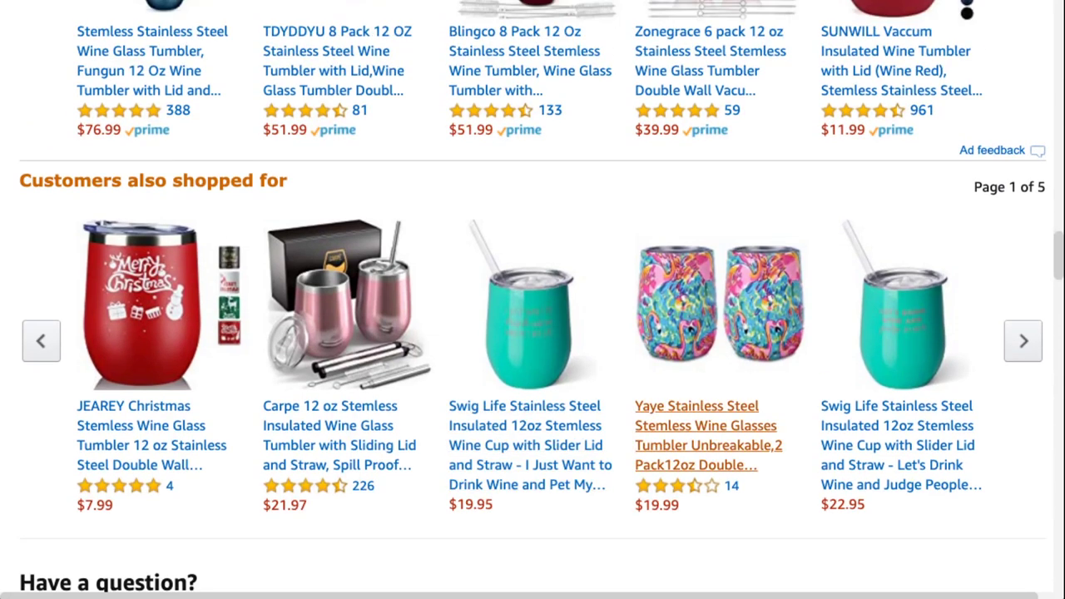
scroll(133, 433, "up", 10)
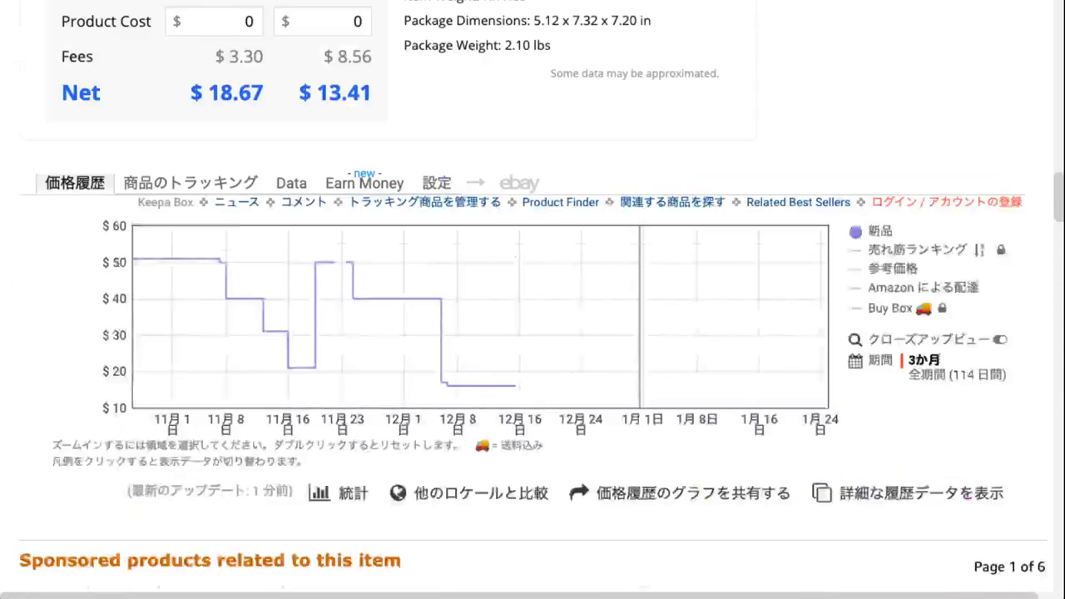
scroll(150, 499, "down", 4)
scroll(150, 499, "up", 10)
scroll(150, 499, "up", 7)
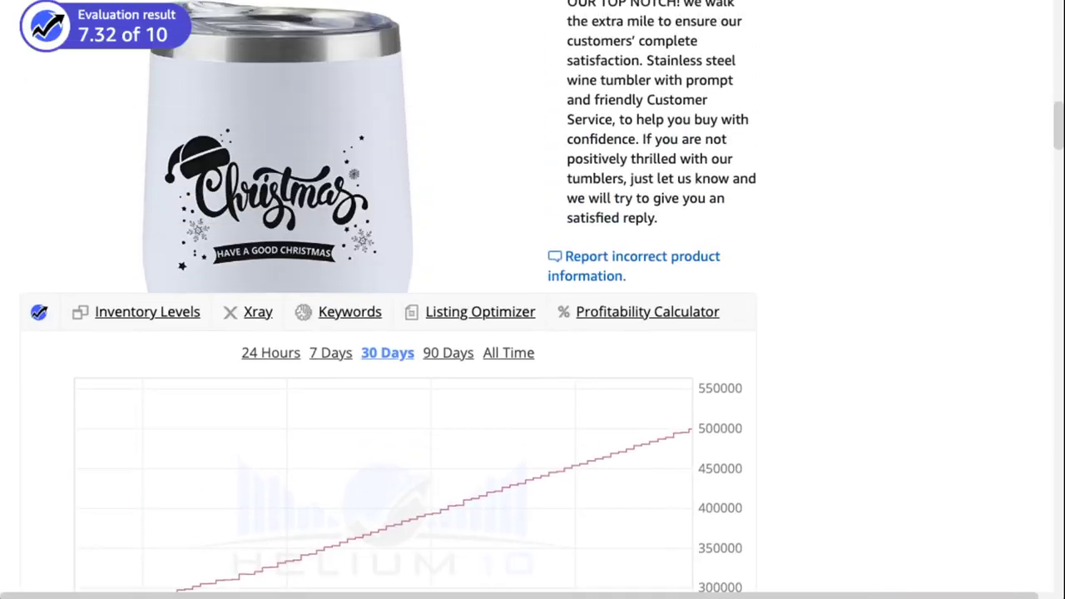
scroll(341, 400, "up", 10)
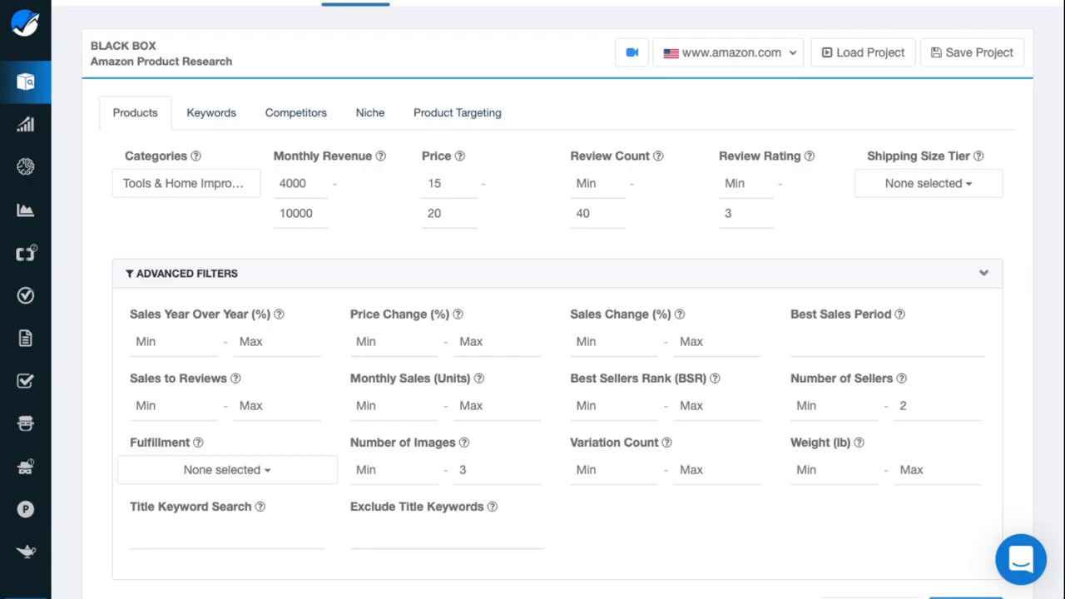
Skim the Tools & Home Improvement results in Black Box once more down to the blanket throws, and return to the search filters
scroll(557, 333, "down", 15)
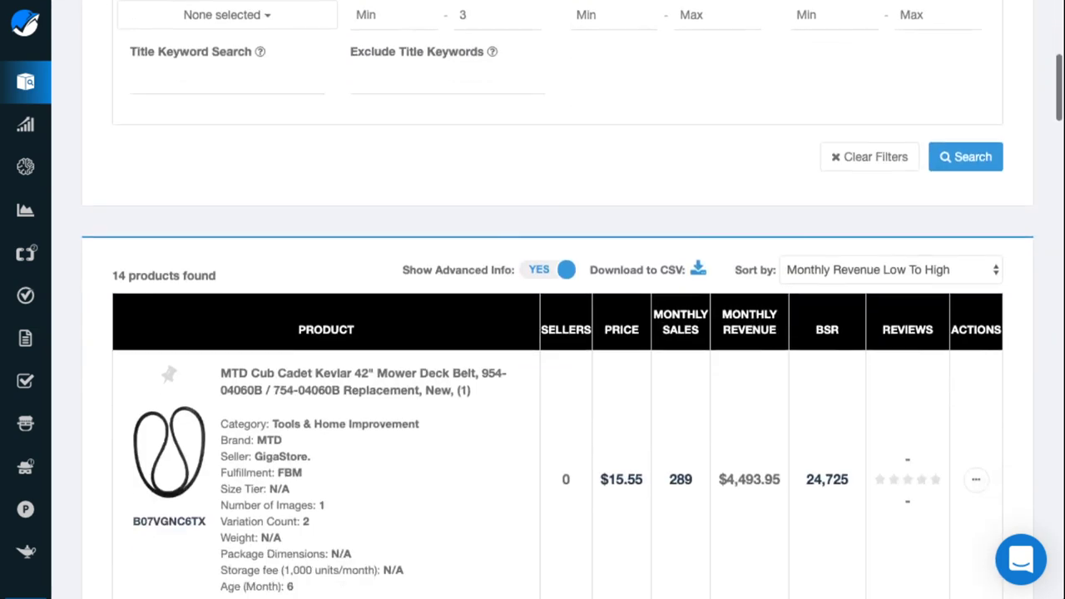
scroll(557, 333, "down", 12)
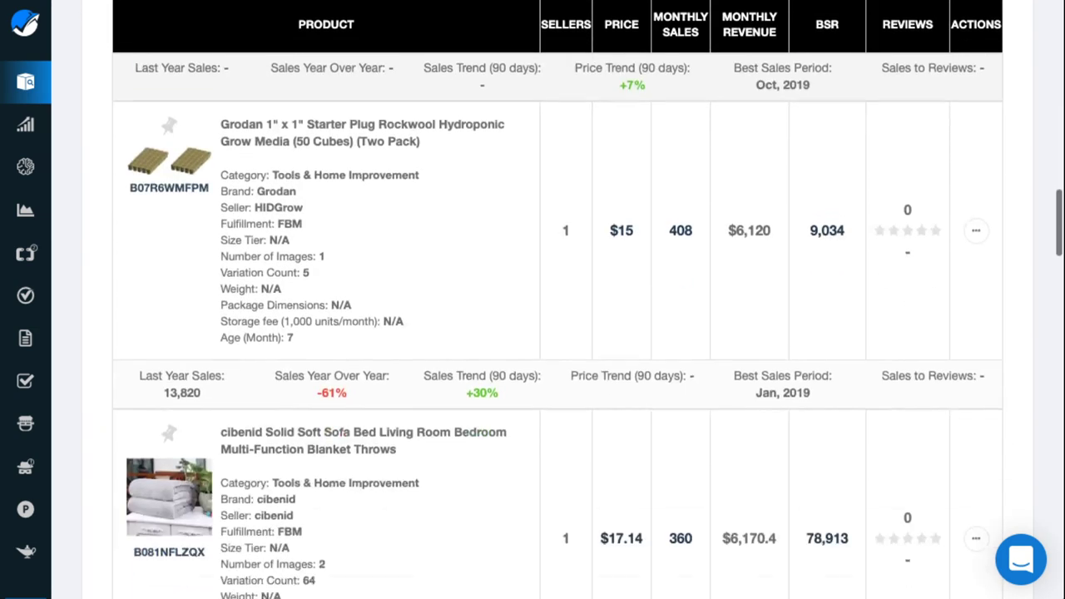
scroll(557, 333, "up", 20)
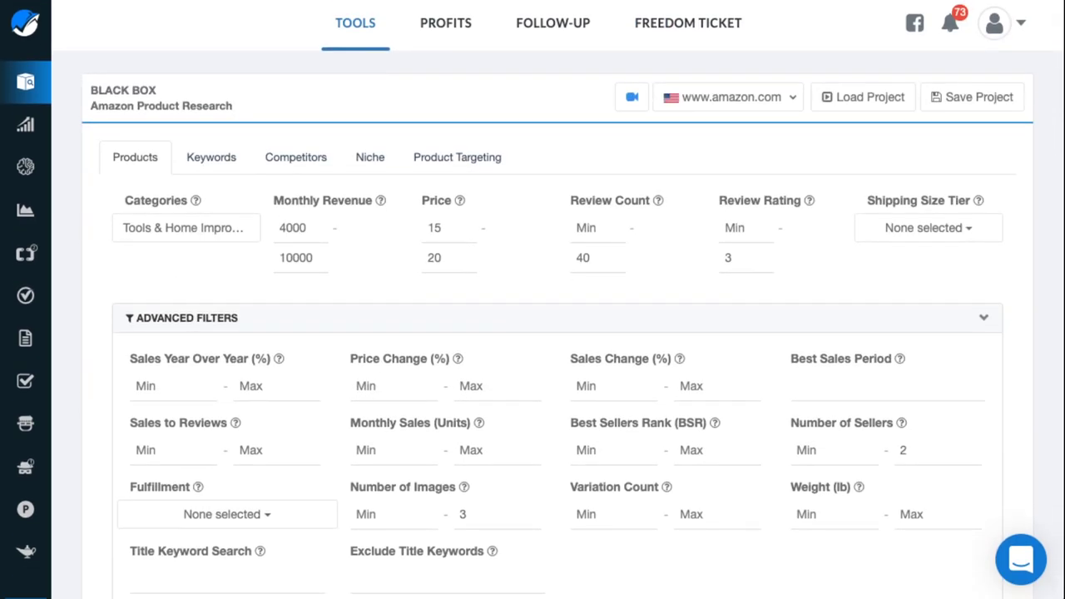
mouse_move(26, 125)
scroll(557, 333, "down", 1)
scroll(557, 333, "up", 1)
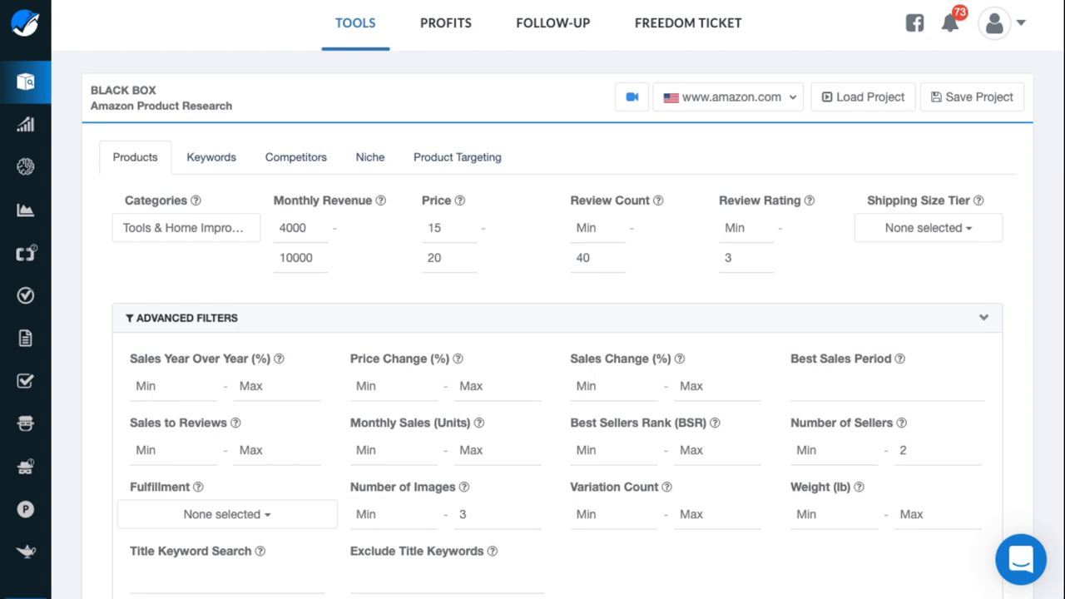